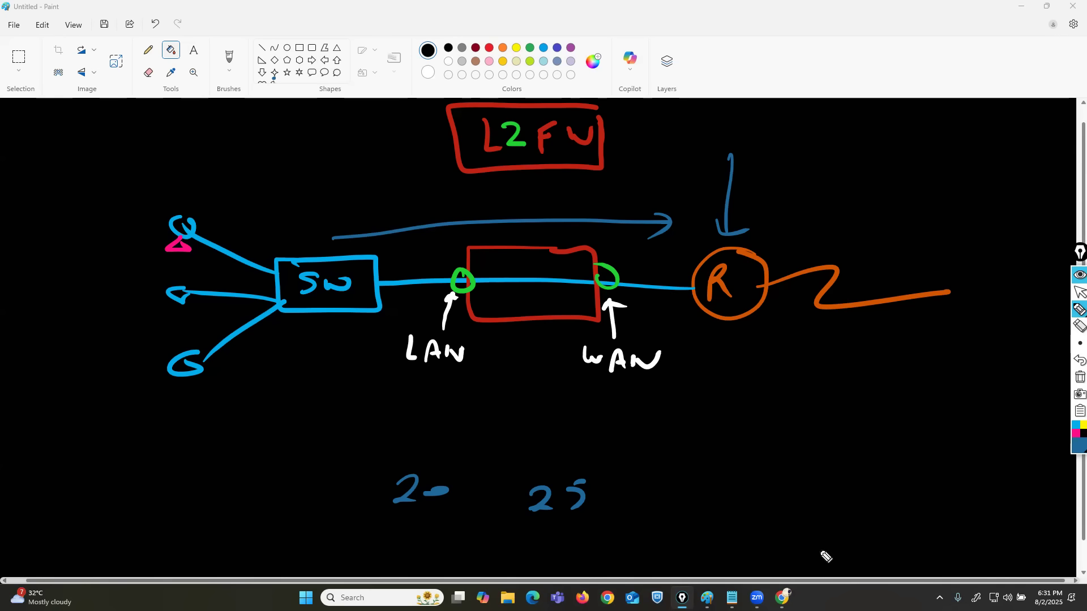
Erase all handwritten annotations from the black canvas and switch to the Check Point topic list in Notepad.
left_click(1080, 377)
left_click(1078, 292)
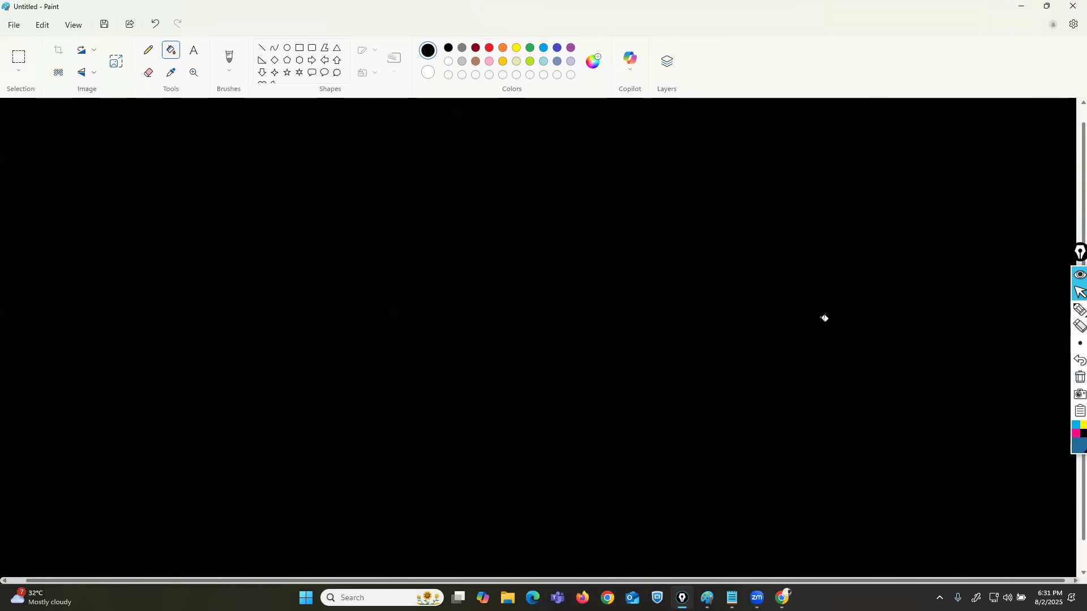
left_click(732, 598)
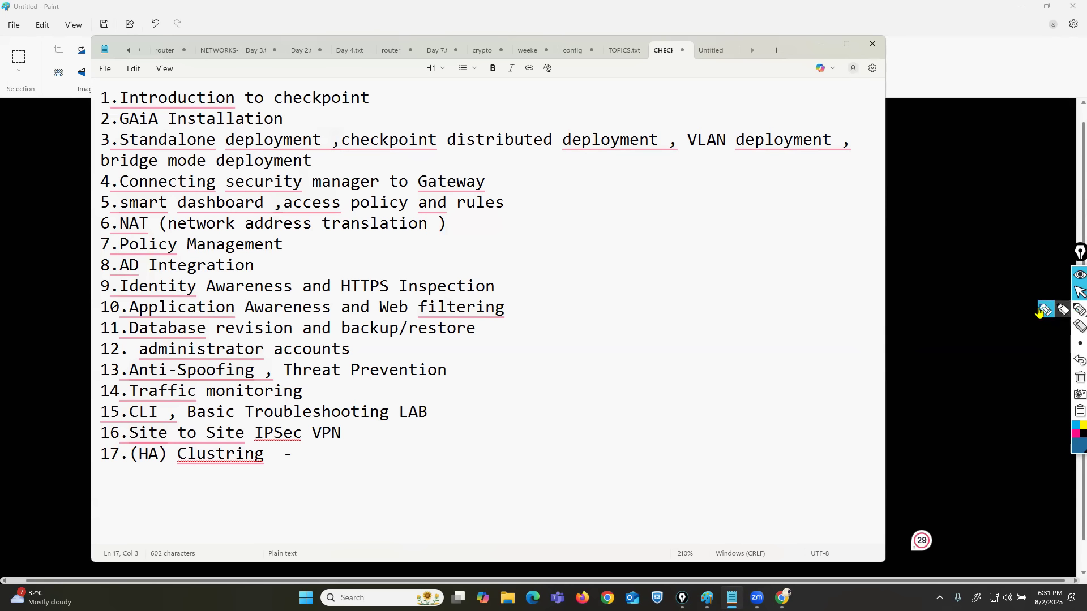
Handwrite L3 and L4 in blue with a box around each beside the topic list, and wipe the annotations.
left_click(1079, 309)
left_click_drag(565, 249, 574, 278)
mouse_move(591, 255)
left_mouse_down()
mouse_move(575, 260)
mouse_move(584, 274)
left_mouse_up()
left_click_drag(544, 315, 558, 341)
left_click_drag(573, 322, 589, 345)
left_click_drag(578, 253, 596, 263)
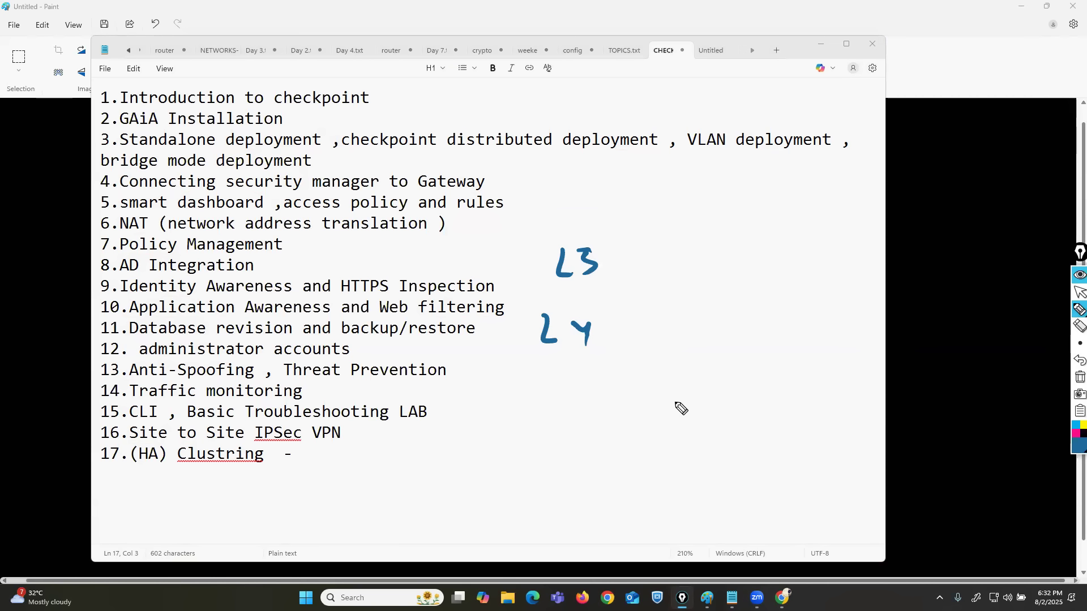
mouse_move(604, 242)
left_mouse_down()
mouse_move(563, 235)
mouse_move(626, 291)
mouse_move(600, 377)
mouse_move(611, 323)
left_mouse_up()
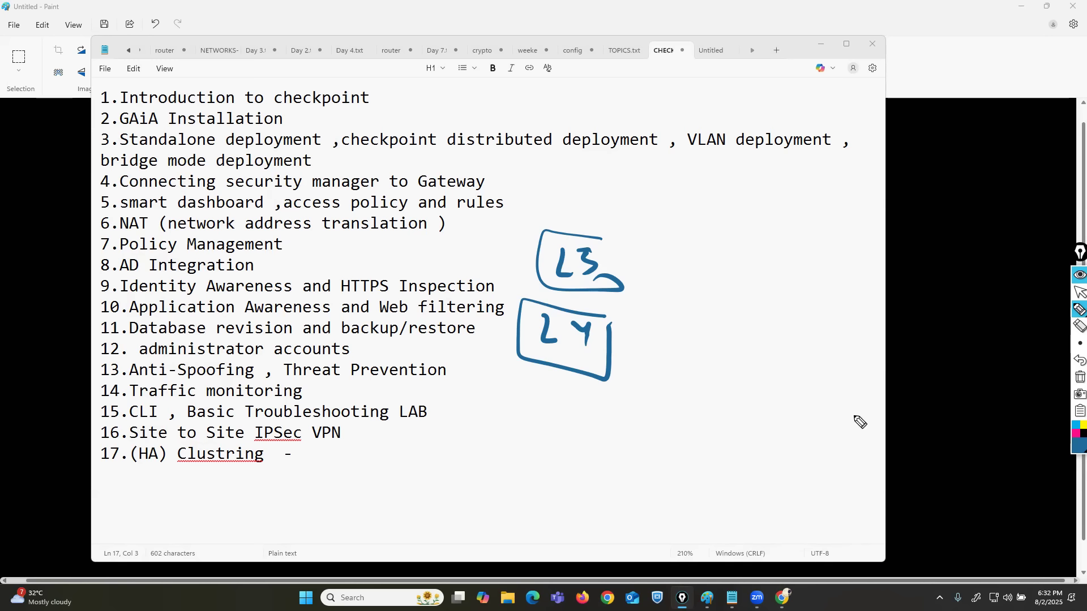
left_click(1078, 378)
left_click(1077, 293)
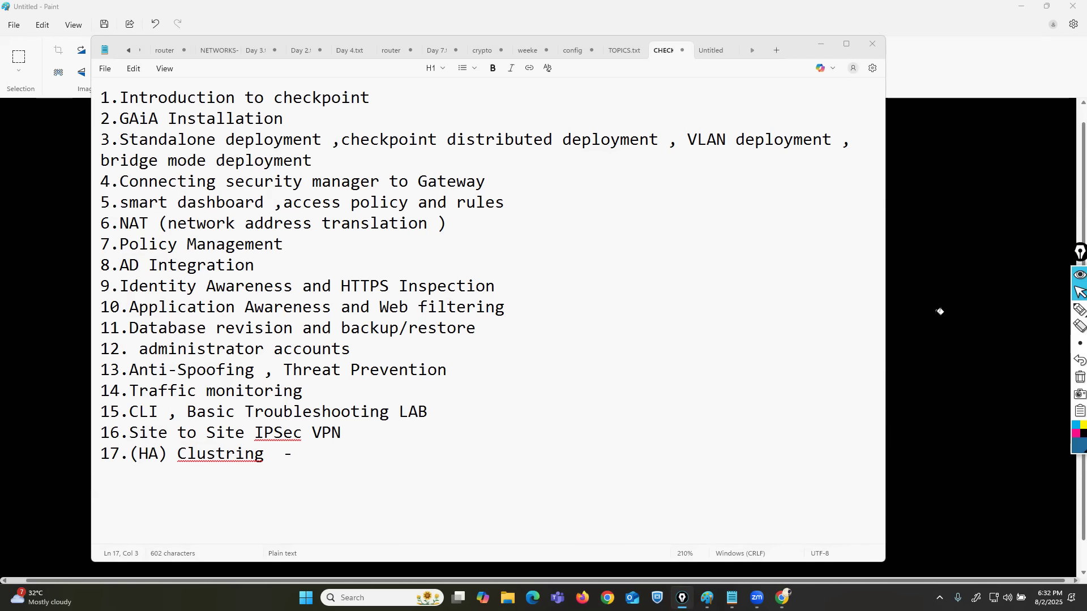
Put the topic list away, switch to Chrome and open the EVE lab at 192.168.29.199 in a new tab.
left_click(1068, 291)
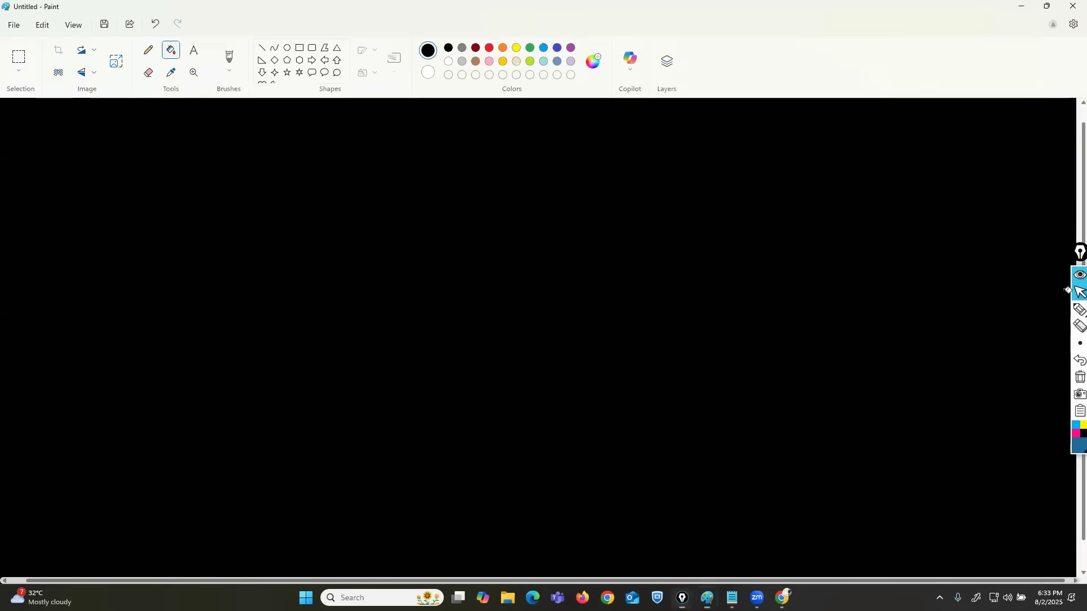
left_click(782, 598)
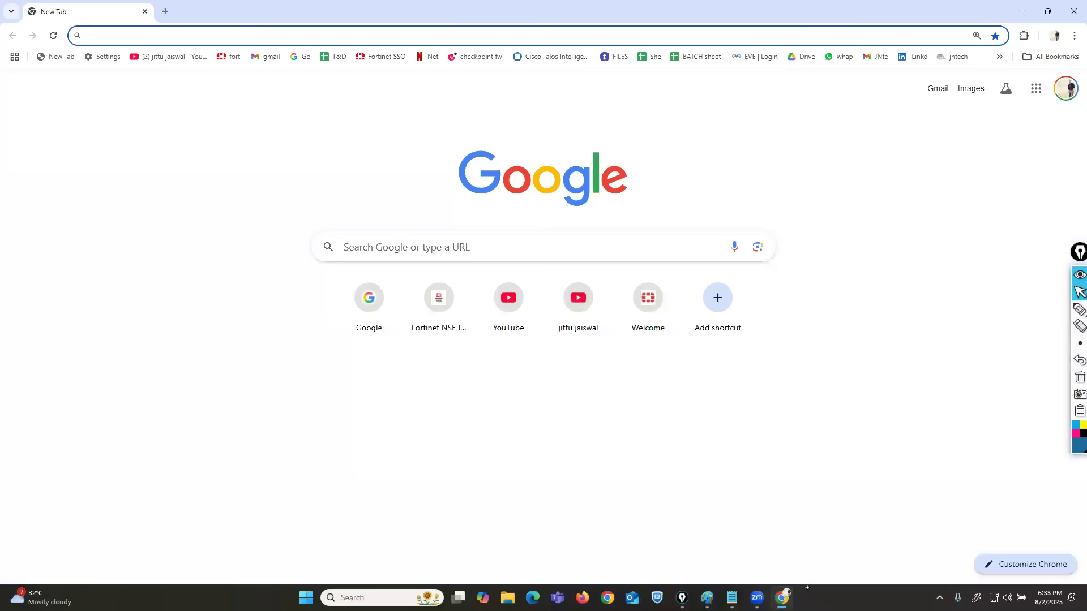
left_click(165, 11)
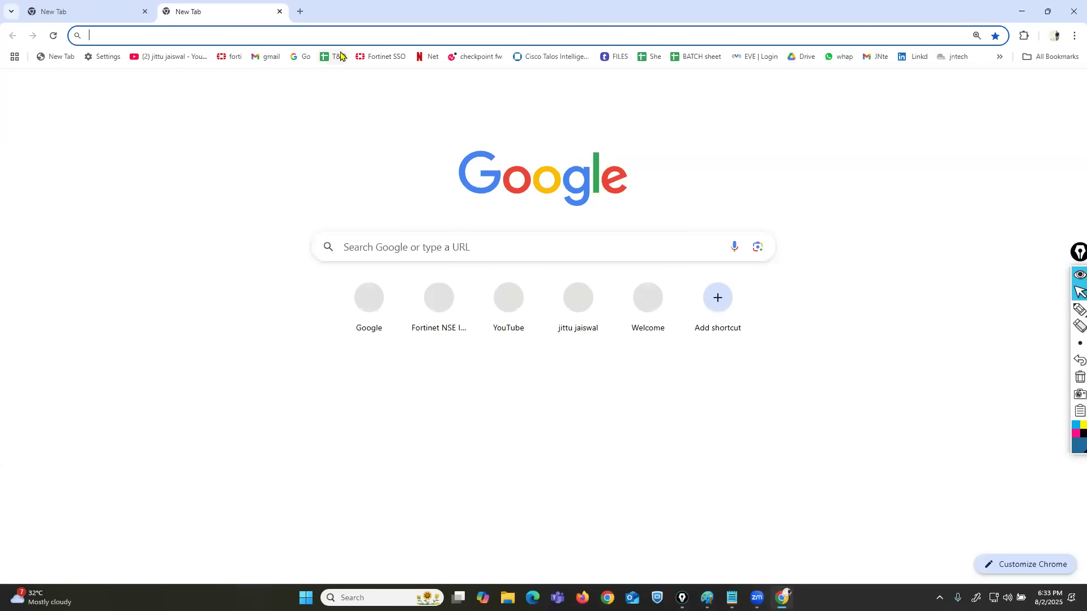
type("192.168.2")
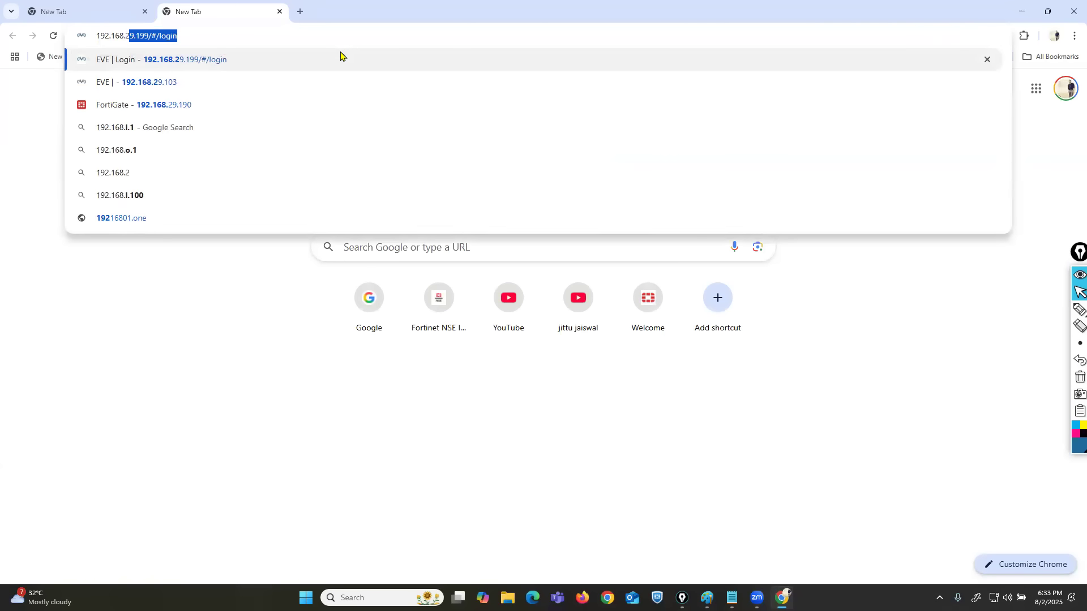
type("9.1")
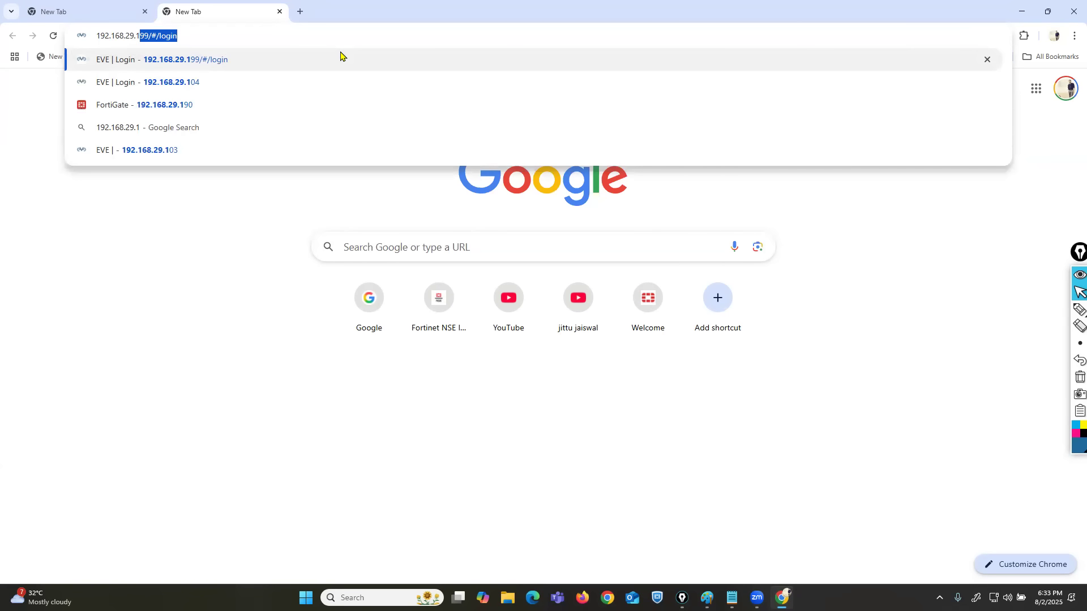
type("99")
key("Return")
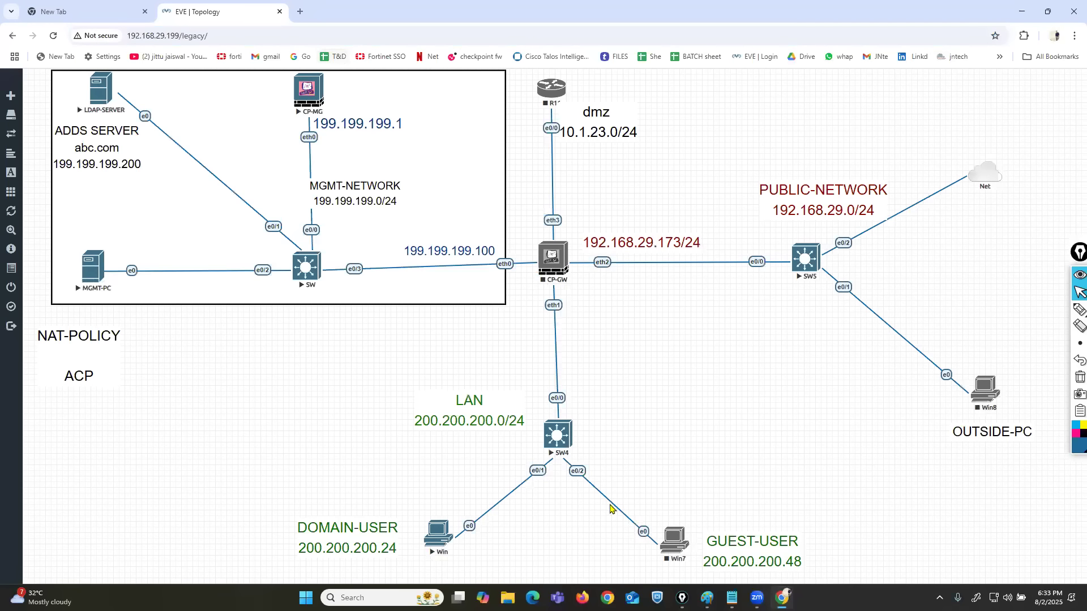
Stop the CP-MG and LDAP-SERVER nodes in the lab topology.
left_click(315, 90)
left_click(331, 111)
left_click(98, 91)
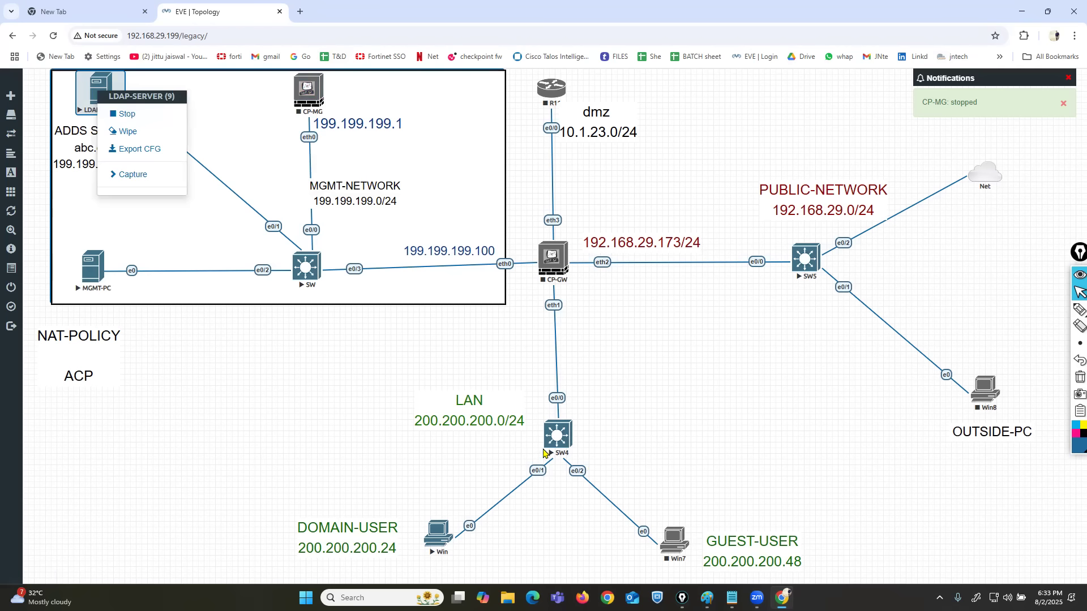
left_click(122, 114)
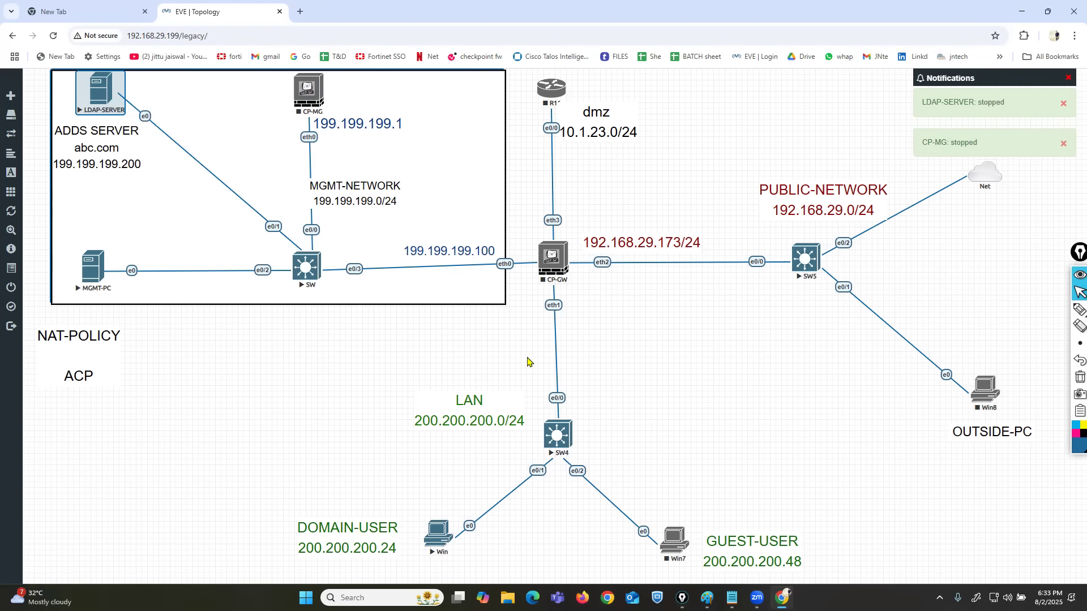
Reload the topology page and start the CP-GW node.
left_click(54, 35)
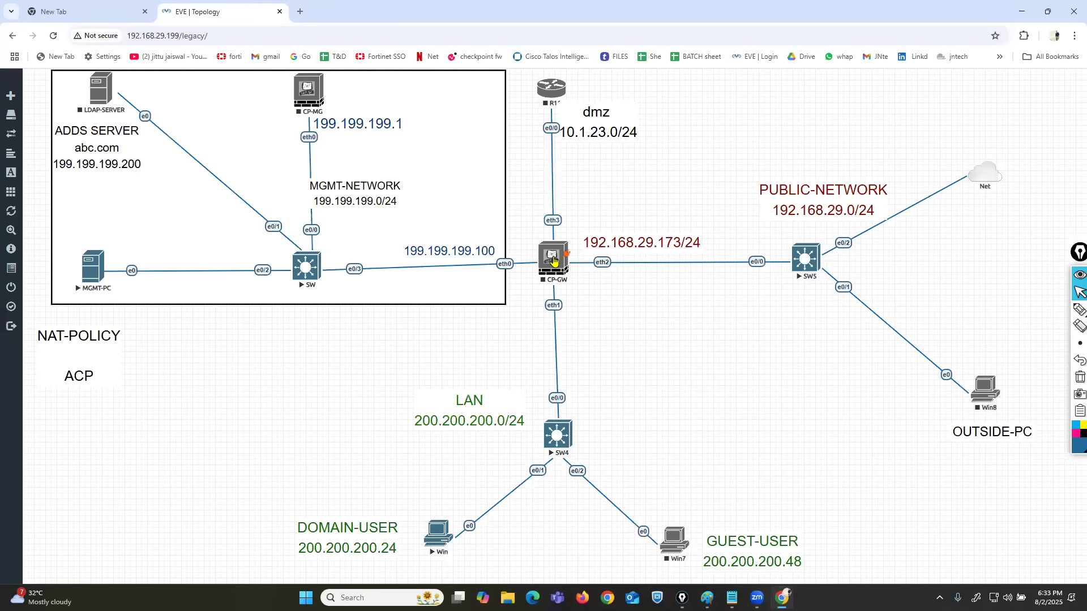
right_click(553, 260)
left_click(578, 283)
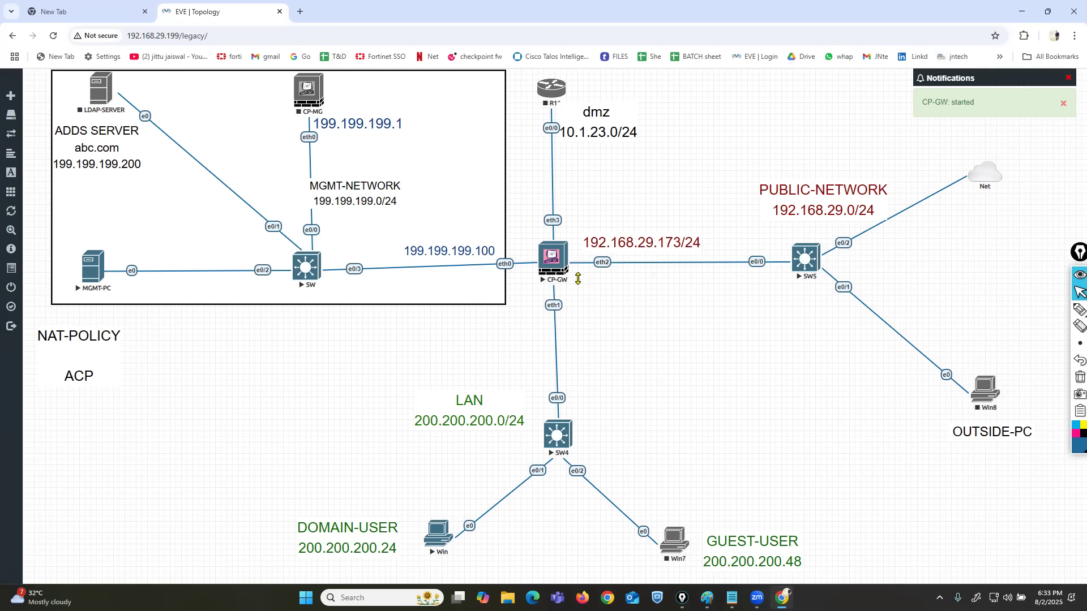
Handwrite GAIA in pink below the CP-GW node, frame and circle it, and wipe the annotations.
left_click(1080, 309)
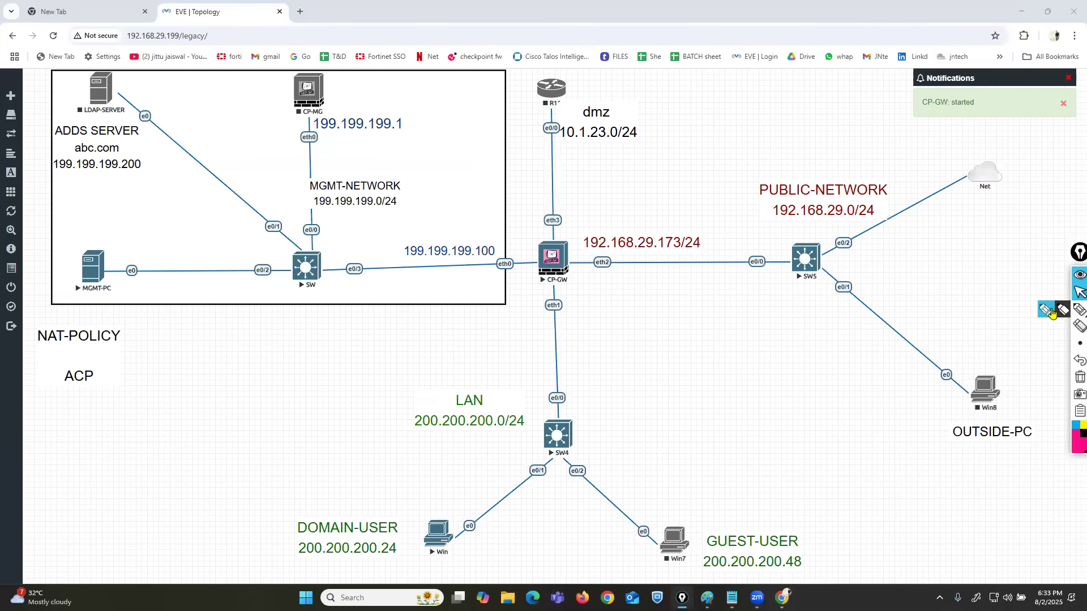
mouse_move(452, 313)
left_mouse_down()
mouse_move(453, 334)
mouse_move(467, 320)
left_mouse_up()
mouse_move(484, 315)
left_mouse_down()
mouse_move(477, 335)
mouse_move(487, 328)
left_mouse_up()
left_click_drag(511, 319, 510, 337)
mouse_move(502, 337)
left_mouse_down()
mouse_move(550, 339)
mouse_move(549, 329)
left_mouse_up()
left_click_drag(568, 318, 570, 343)
mouse_move(575, 309)
left_mouse_down()
mouse_move(460, 297)
mouse_move(540, 369)
mouse_move(572, 315)
left_mouse_up()
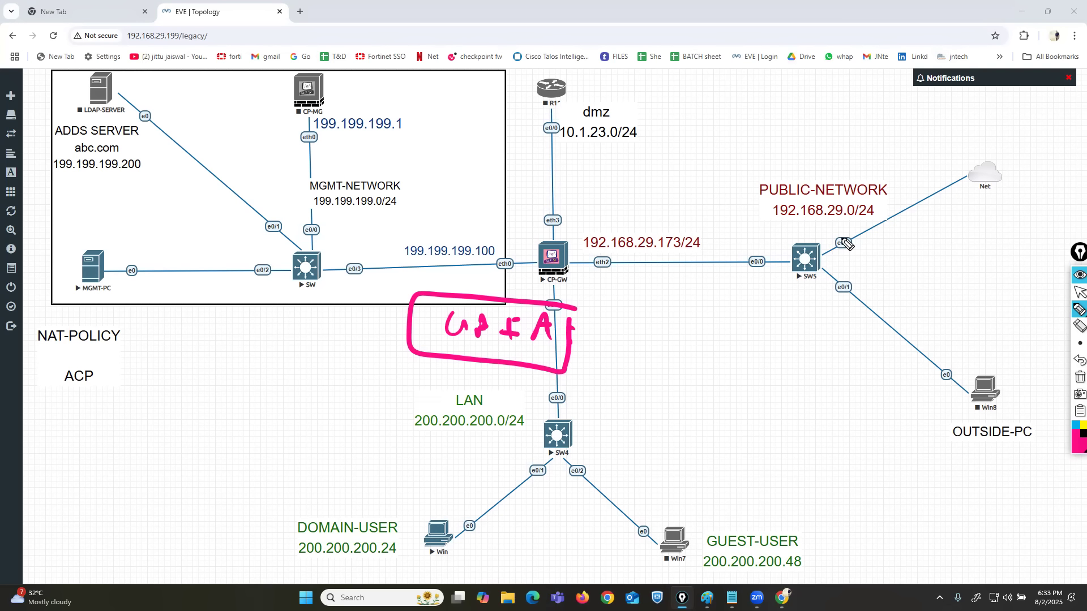
mouse_move(569, 293)
left_mouse_down()
mouse_move(389, 352)
mouse_move(586, 343)
mouse_move(550, 299)
left_mouse_up()
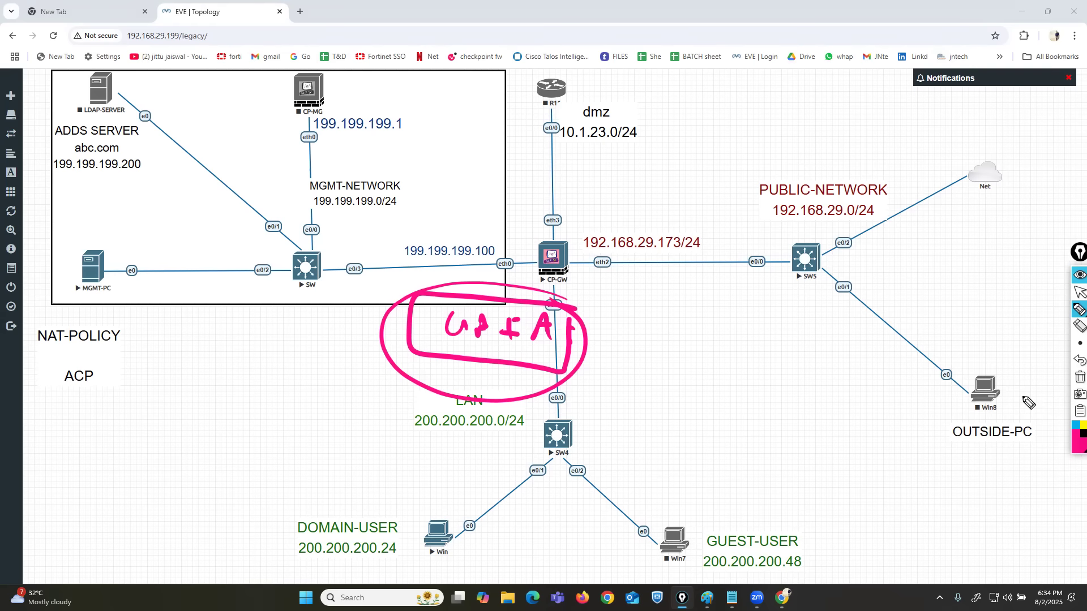
left_click(1080, 377)
Outline the CP-GW and MGMT-PC nodes with pink boxes and return to the normal pointer.
mouse_move(569, 239)
left_mouse_down()
mouse_move(522, 237)
mouse_move(535, 294)
mouse_move(587, 249)
mouse_move(580, 235)
left_mouse_up()
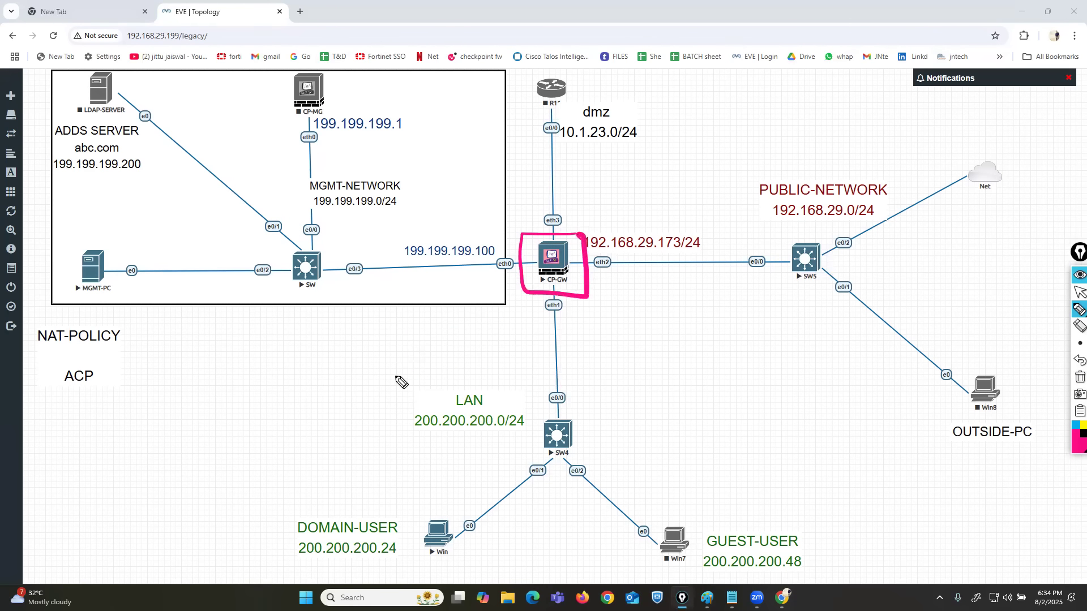
mouse_move(117, 238)
left_mouse_down()
mouse_move(80, 238)
mouse_move(54, 312)
mouse_move(138, 252)
mouse_move(130, 245)
left_mouse_up()
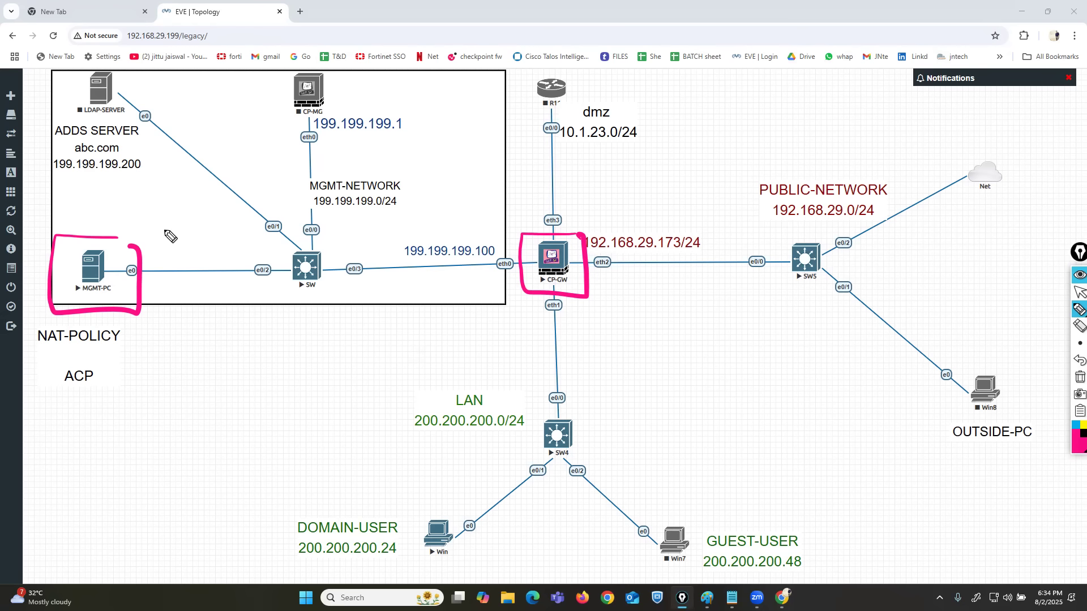
left_click(1079, 292)
Find and launch VMware Workstation Pro.
key("super")
type("VM")
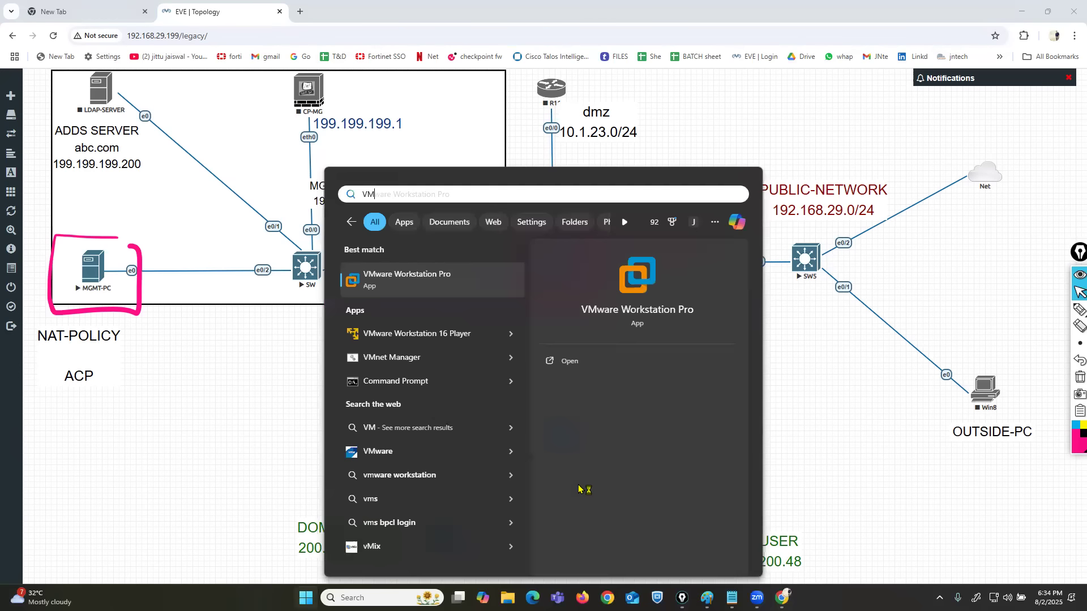
key("Return")
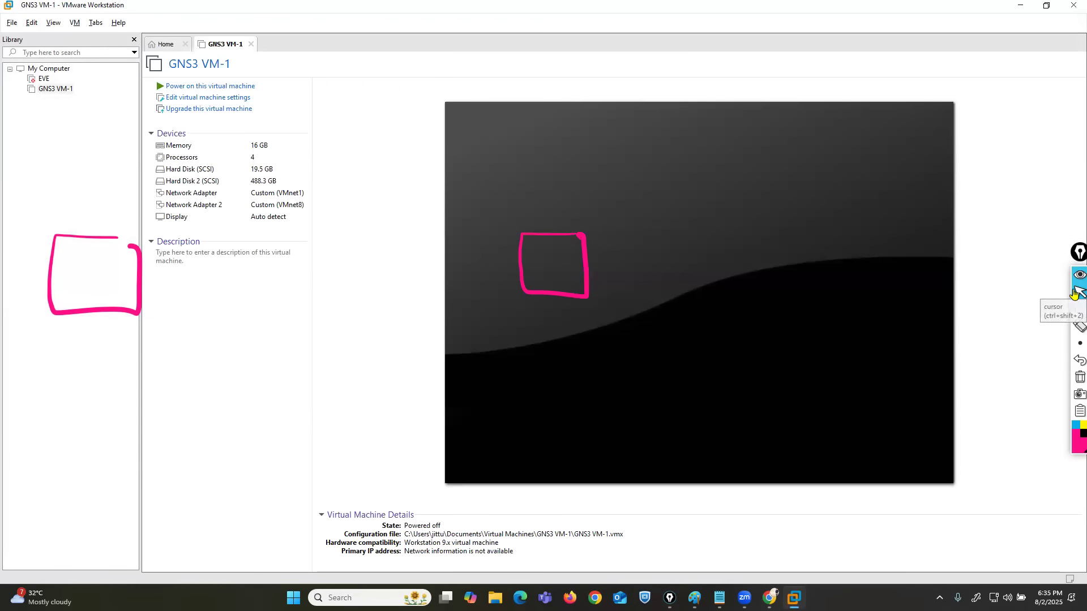
Start creating a new virtual machine with the Typical (recommended) configuration.
left_click(12, 23)
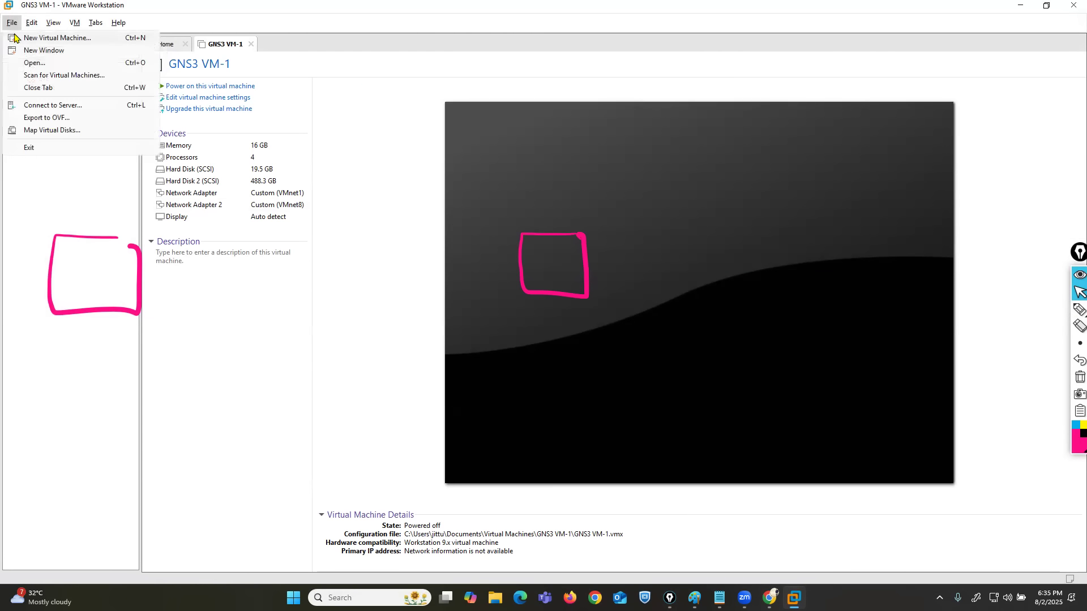
left_click(76, 38)
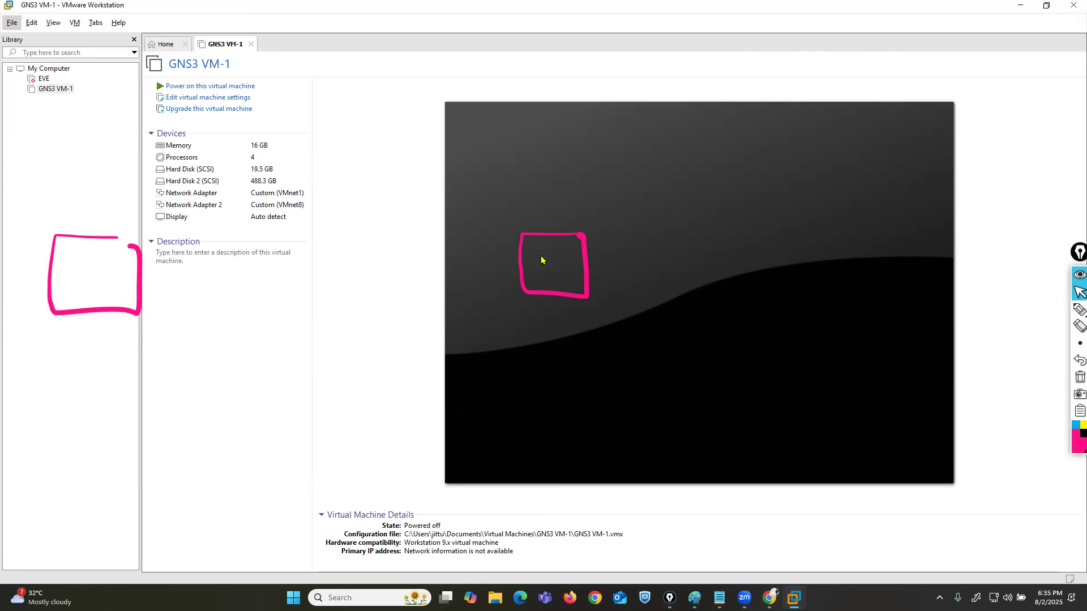
left_click_drag(515, 180, 351, 121)
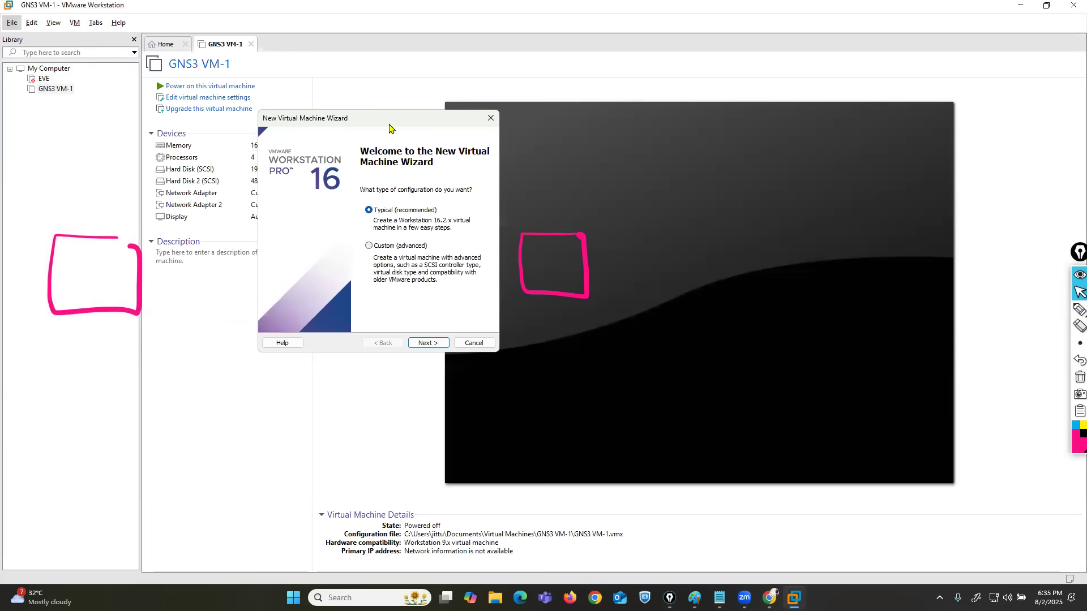
left_click_drag(389, 124, 744, 161)
left_click(790, 380)
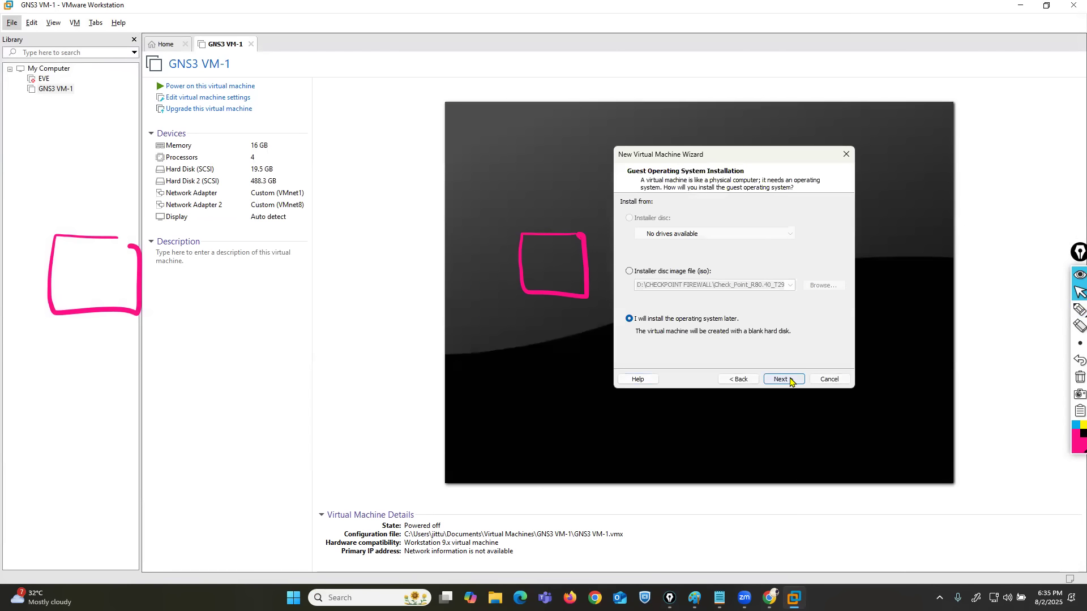
Mark the option "I will install the operating system later" with the pen and clear all annotations.
left_click(1079, 309)
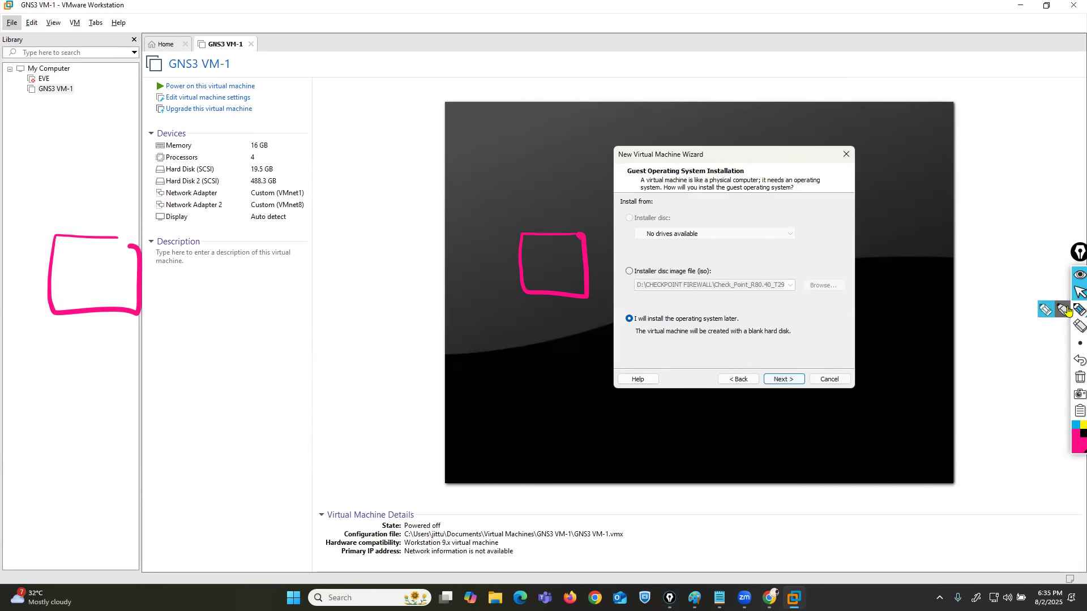
left_click_drag(624, 324, 736, 324)
left_click(1079, 377)
left_click(1080, 292)
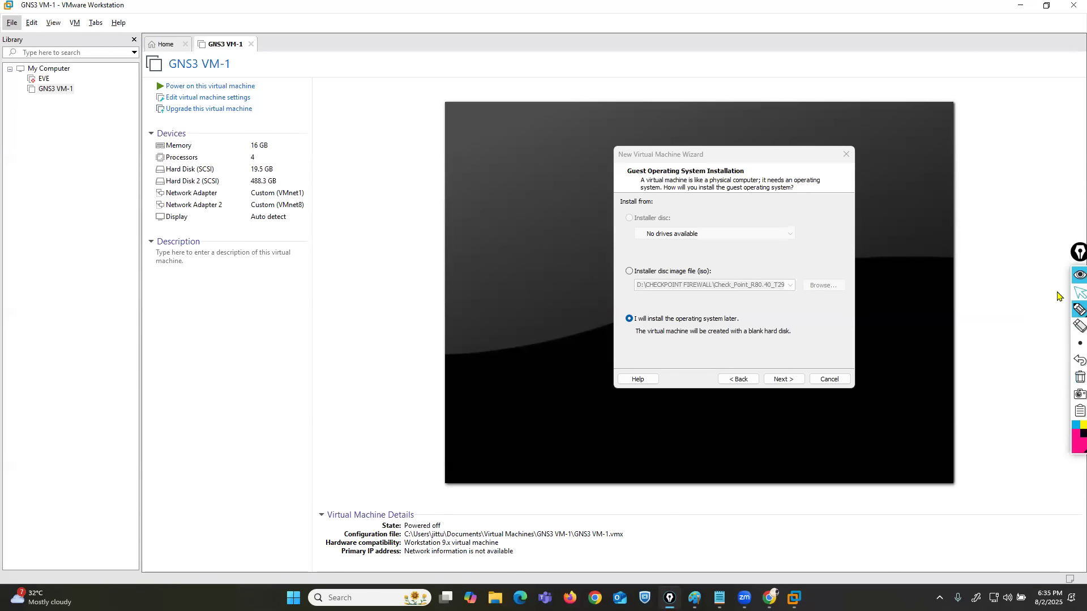
Keep installing the system later with Linux, Red Hat Enterprise Linux 6 as guest, and name the virtual machine CP-FW.
left_click(776, 378)
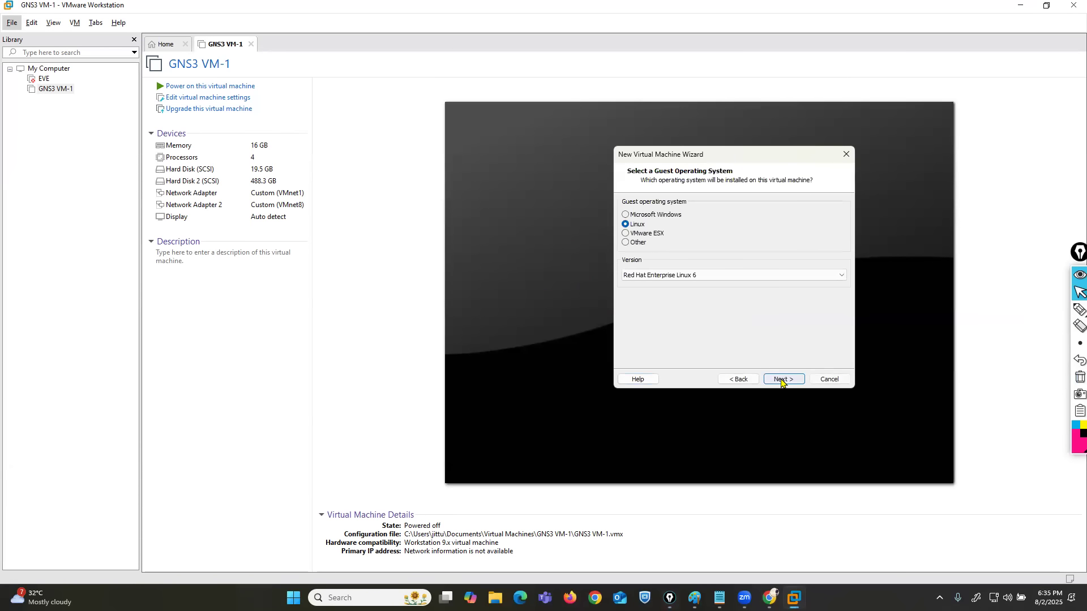
left_click(781, 380)
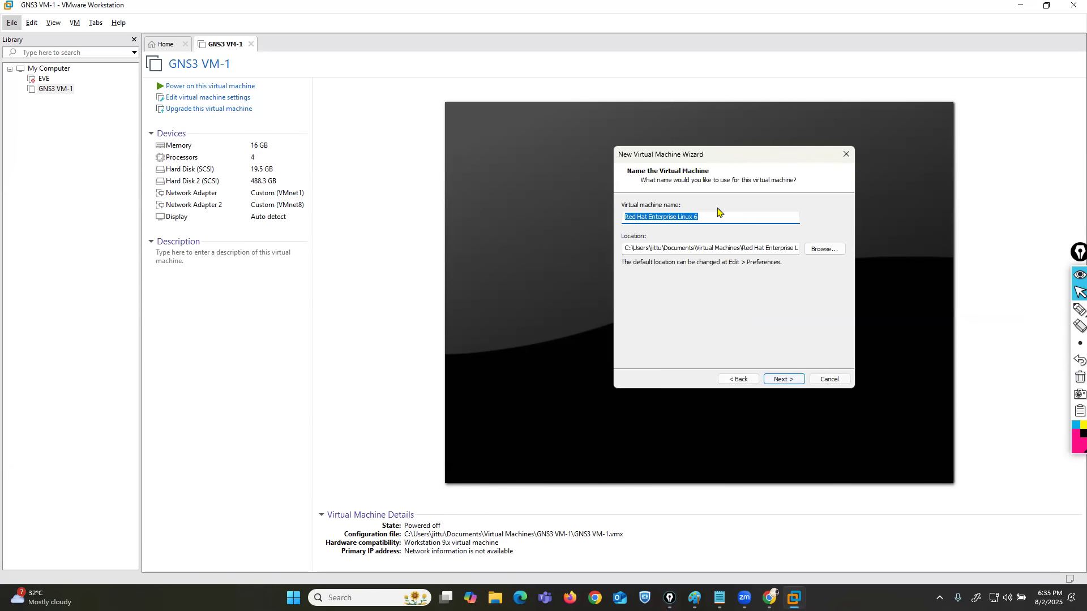
type("CP-FW")
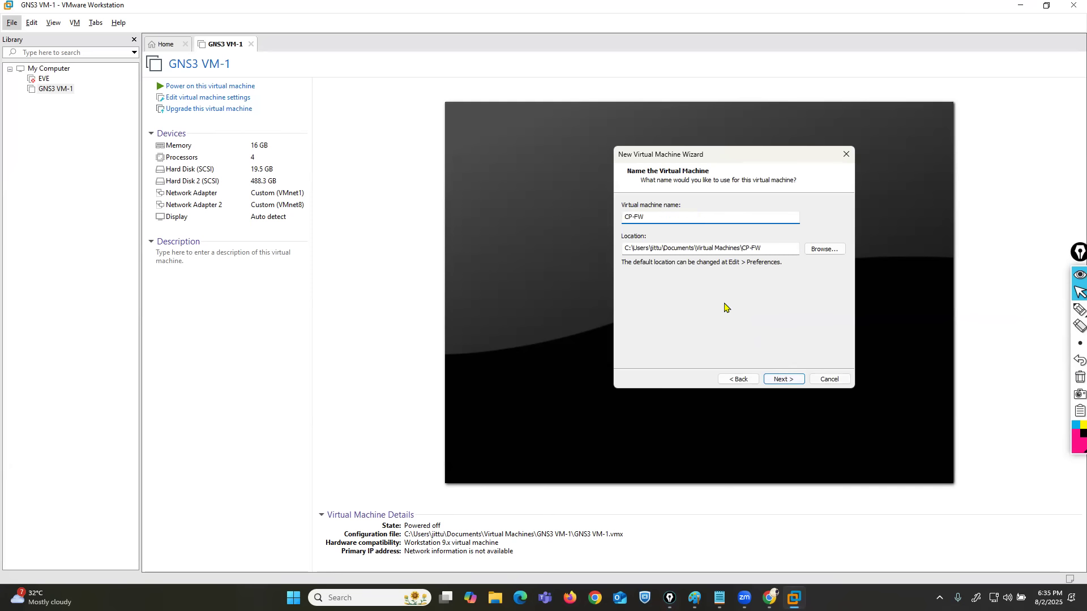
left_click(782, 379)
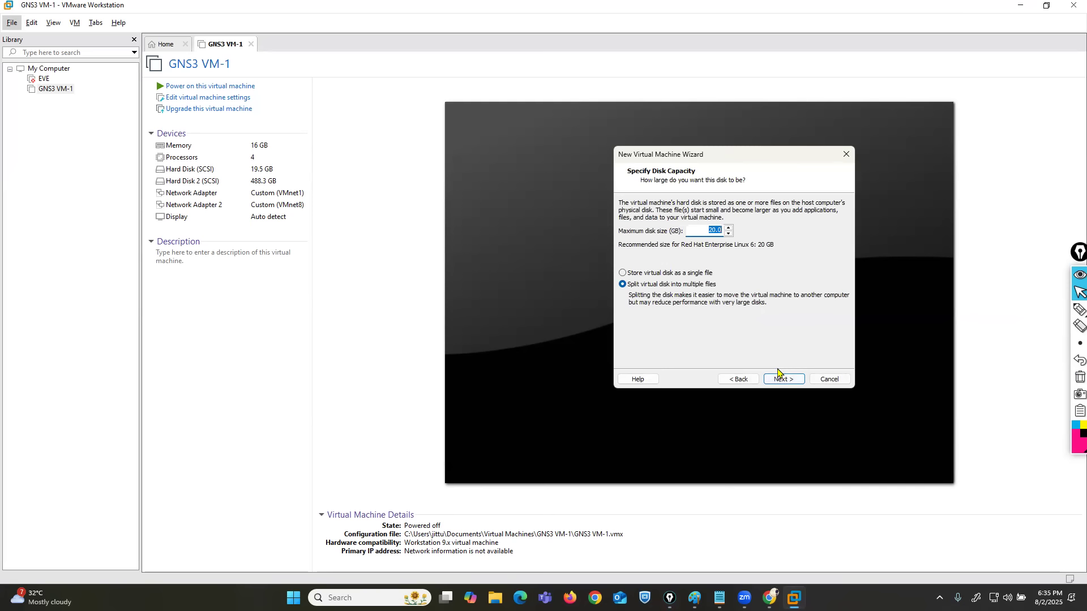
Set the maximum disk size to 100 GB, split into multiple files, and finish creating the virtual machine.
type("100")
left_click(783, 379)
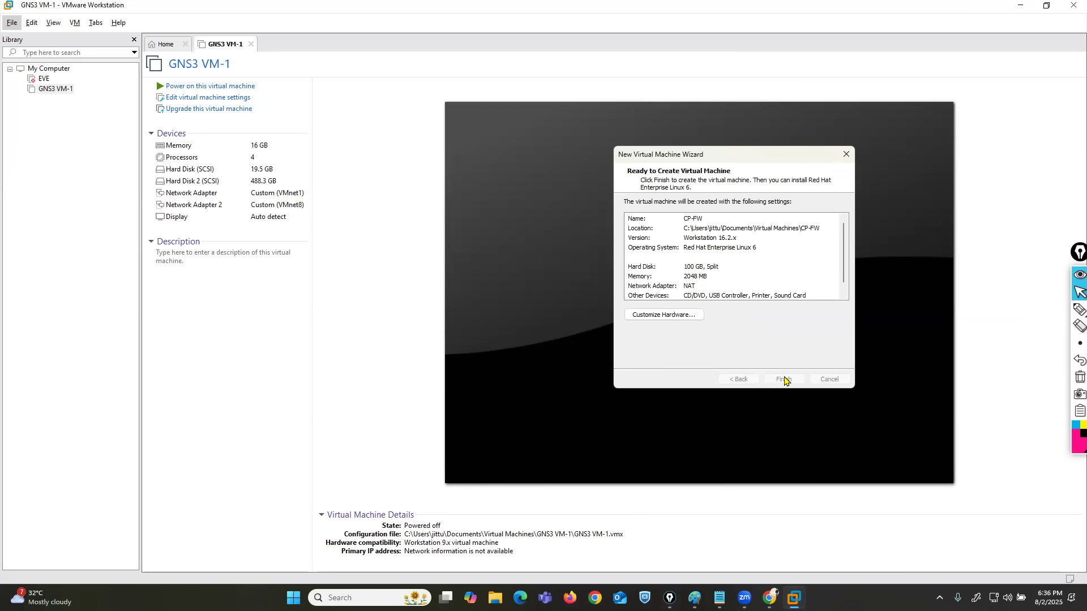
left_click(784, 379)
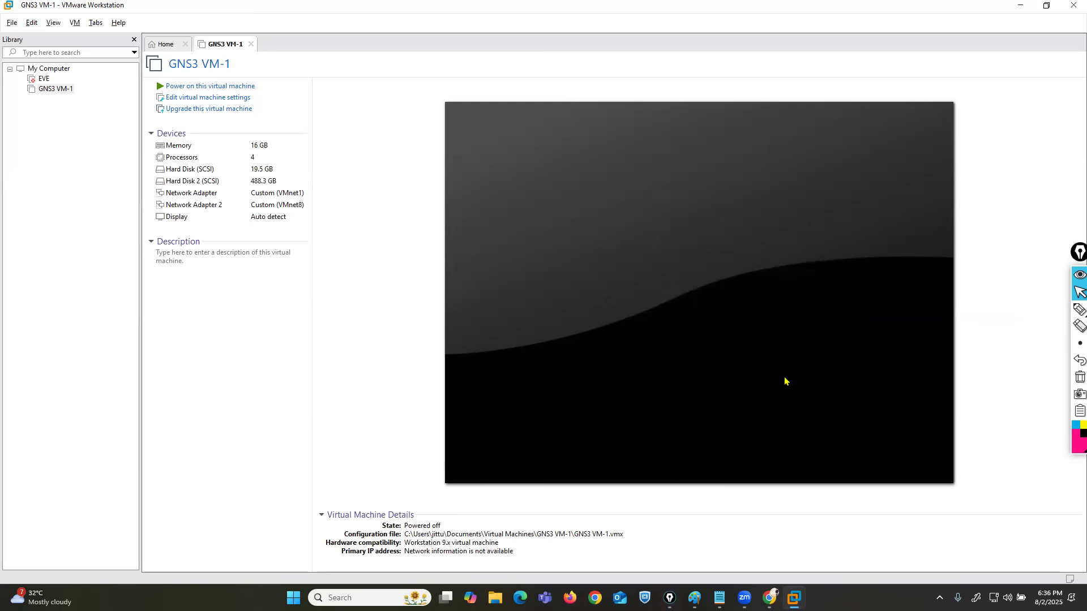
Open the settings of the CP-FW virtual machine and set its memory to 8 GB.
left_click(203, 99)
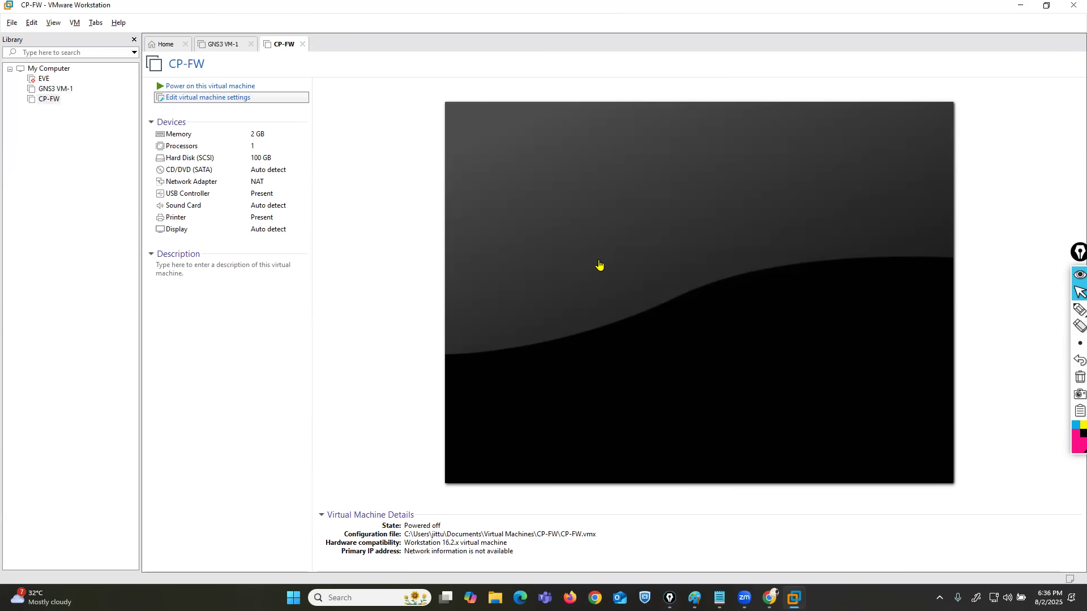
left_click(202, 99)
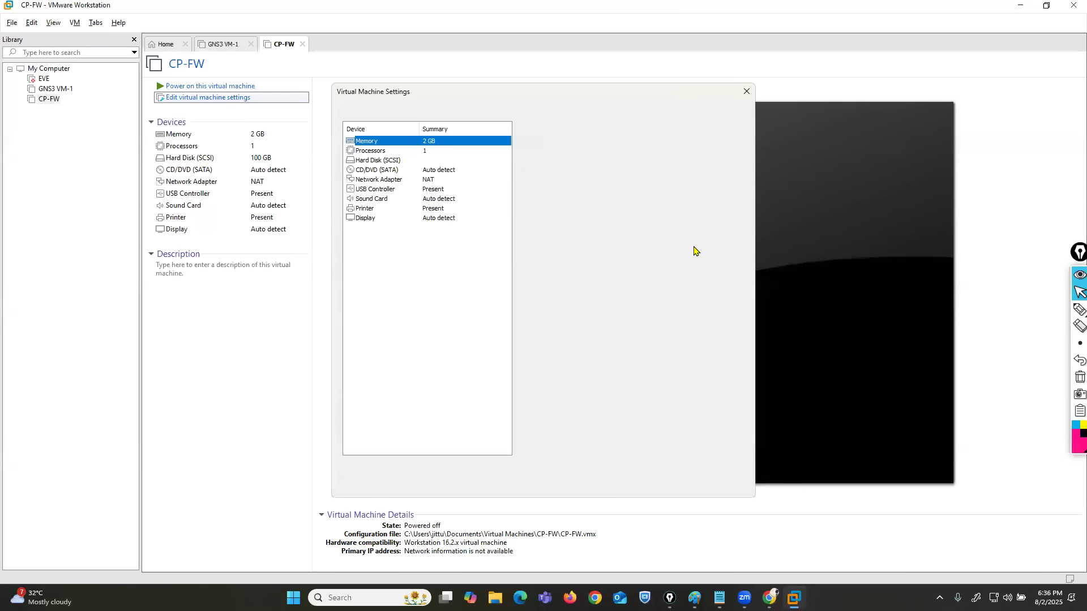
left_click_drag(562, 239, 562, 221)
Give CP-FW 2 processors, enable Virtualize Intel VT-x/EPT or AMD-V/RVI, and save the settings.
left_click(369, 151)
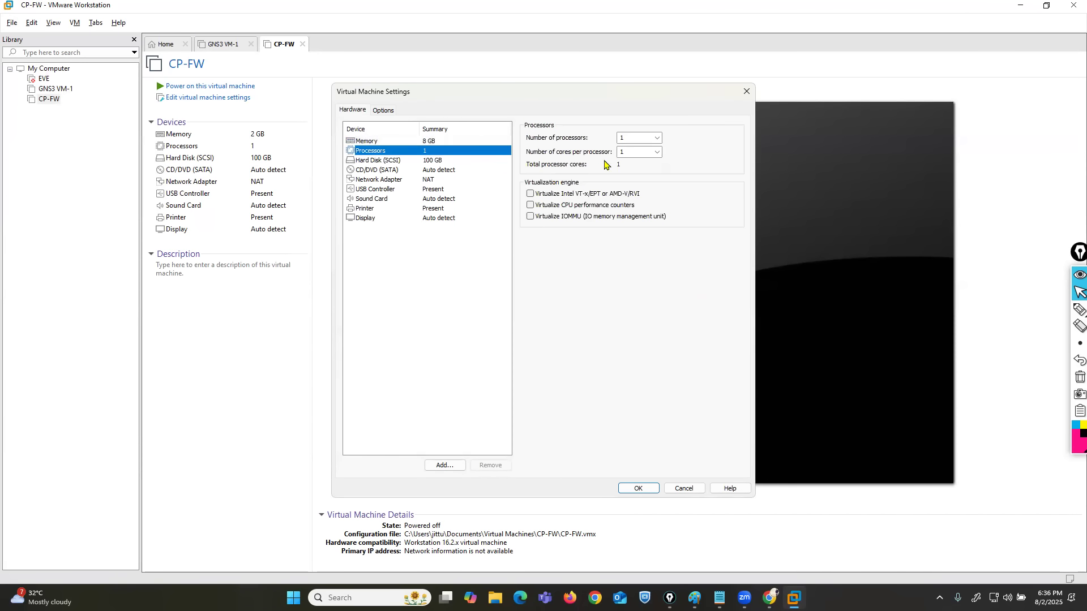
left_click(656, 138)
left_click(656, 145)
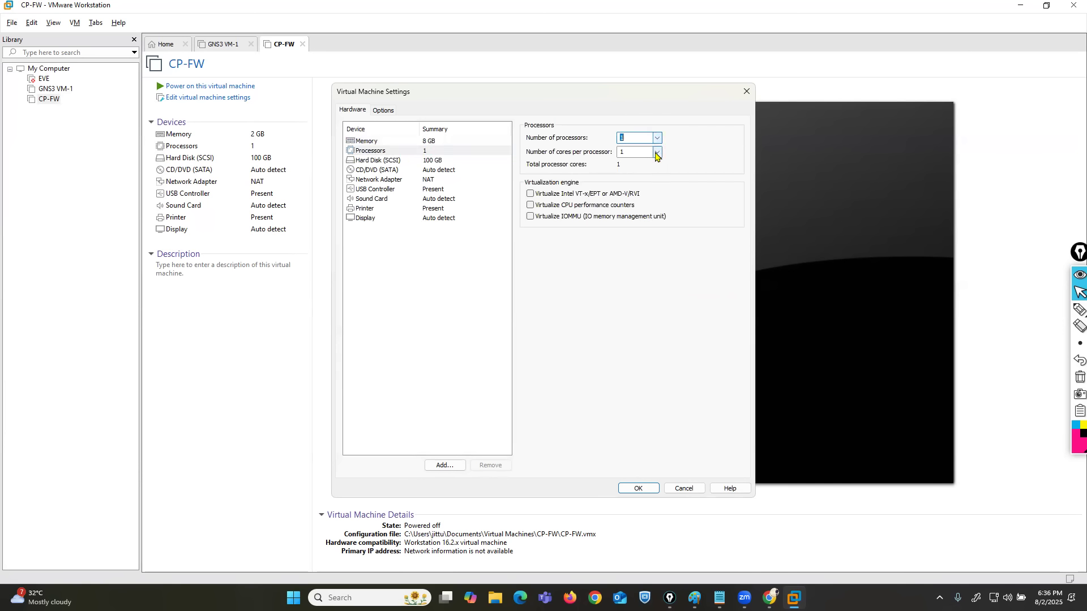
left_click(657, 137)
left_click(631, 155)
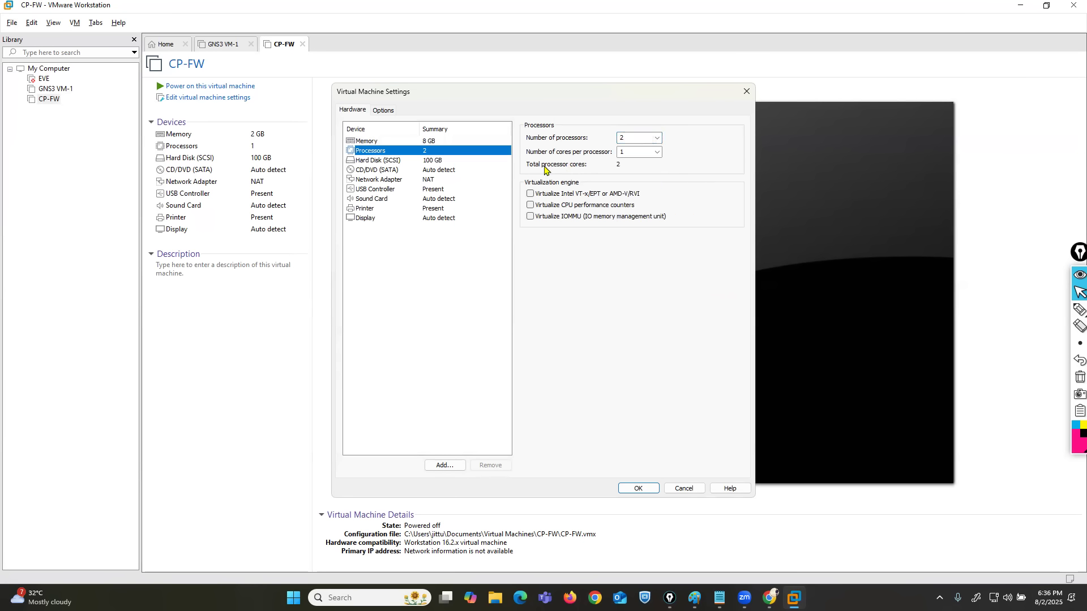
left_click(531, 194)
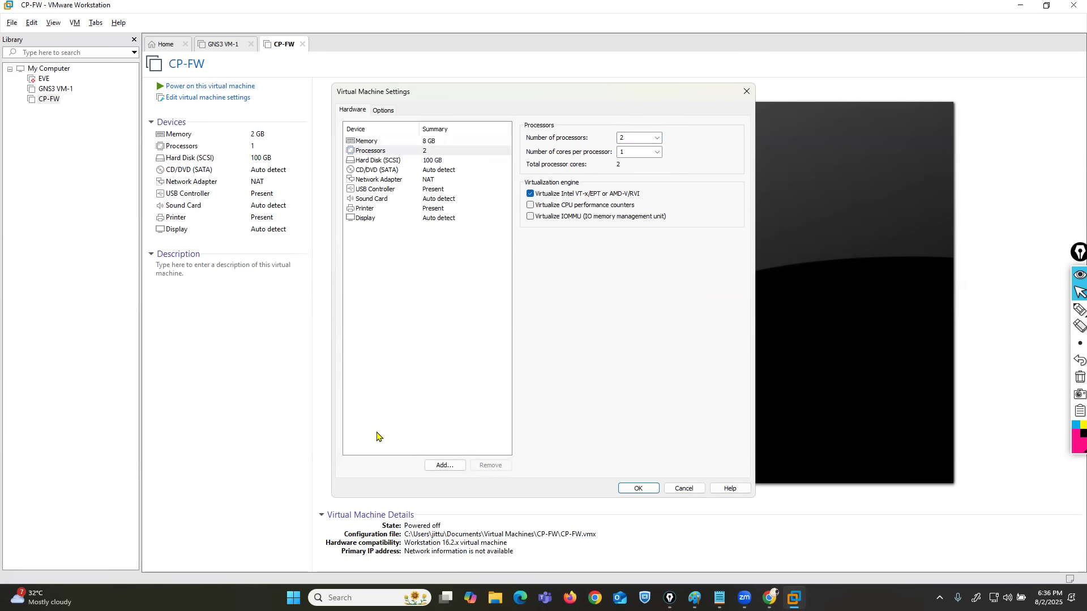
left_click(634, 489)
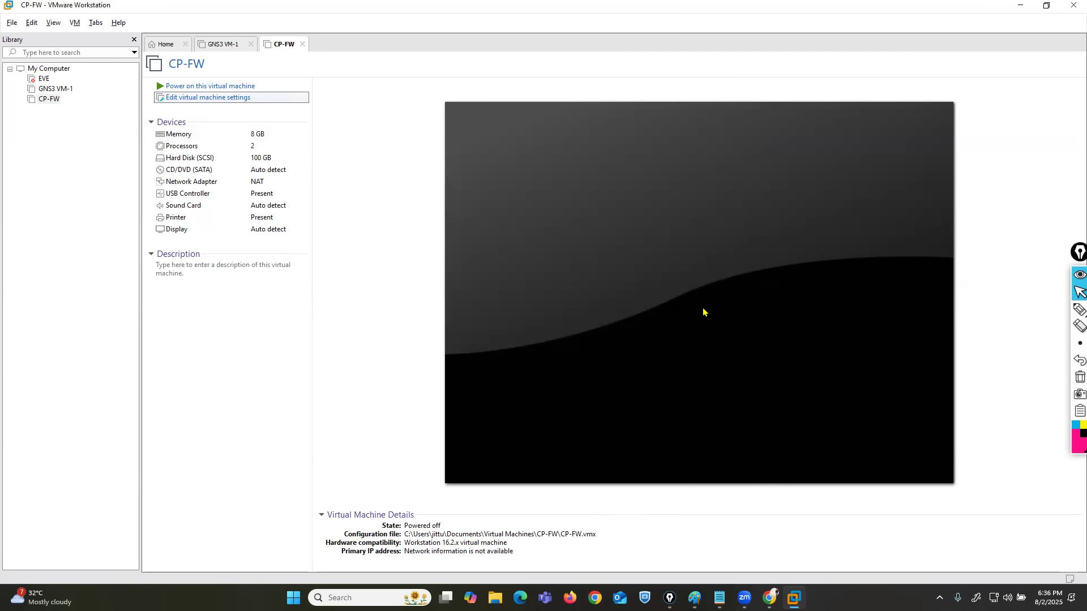
Set CP-FW's CD/DVD drive to use an ISO image file and browse to the CHECKPOINT FIREWALL folder on drive D.
key("ctrl+d")
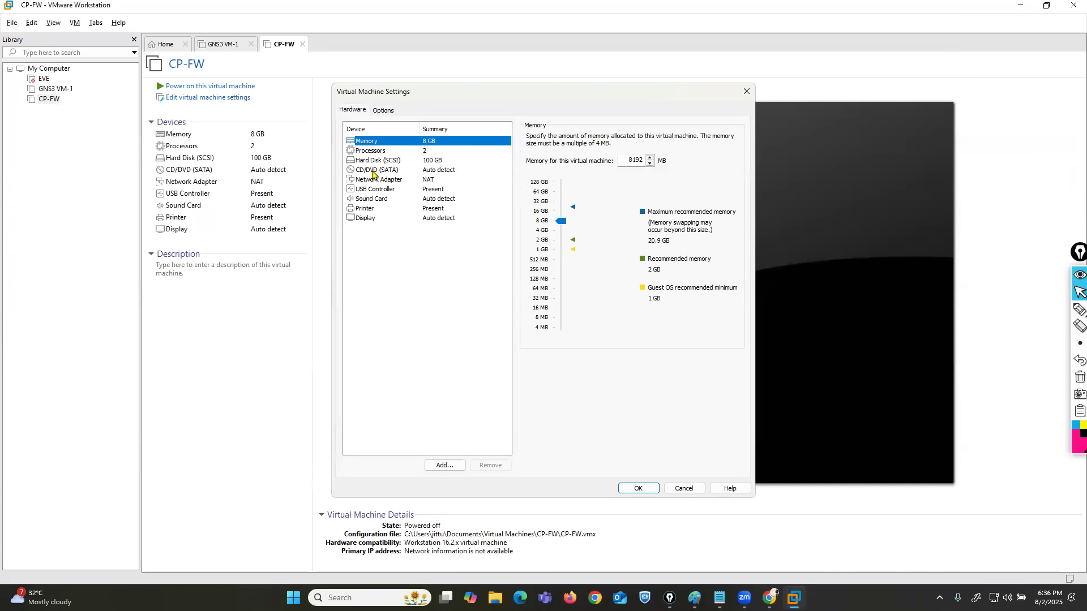
left_click(372, 171)
left_click(531, 205)
left_click(726, 222)
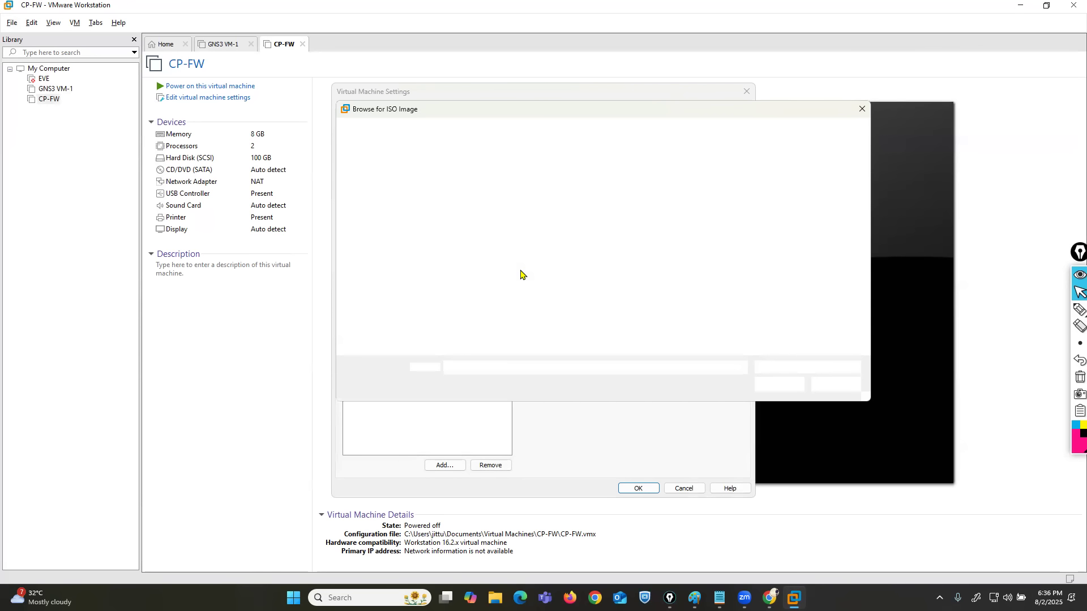
scroll(379, 334, "down", 3)
left_click(376, 248)
left_click(628, 211)
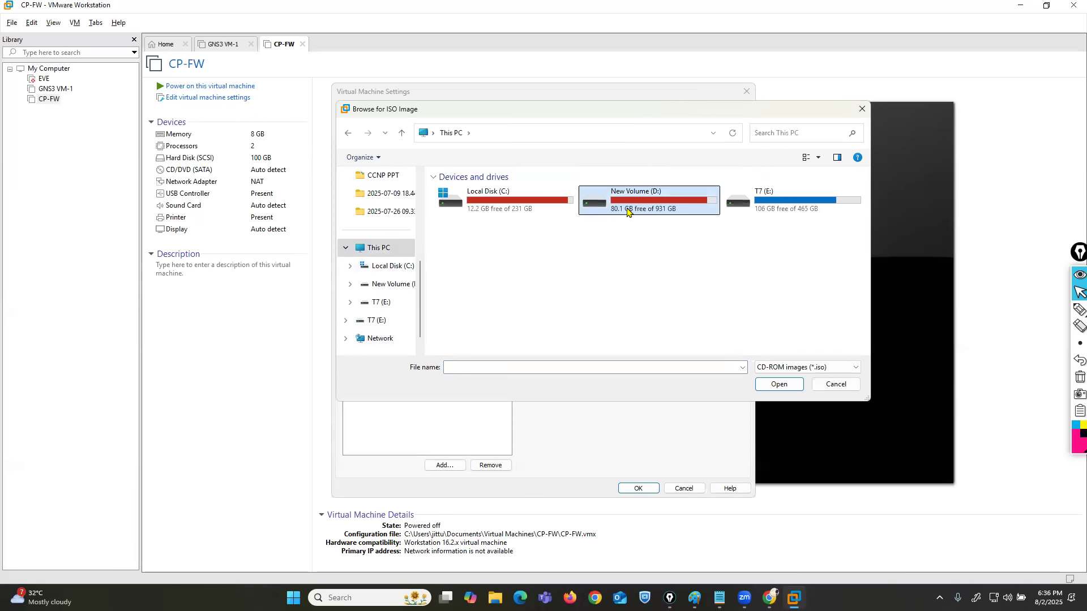
double_click(627, 211)
double_click(472, 239)
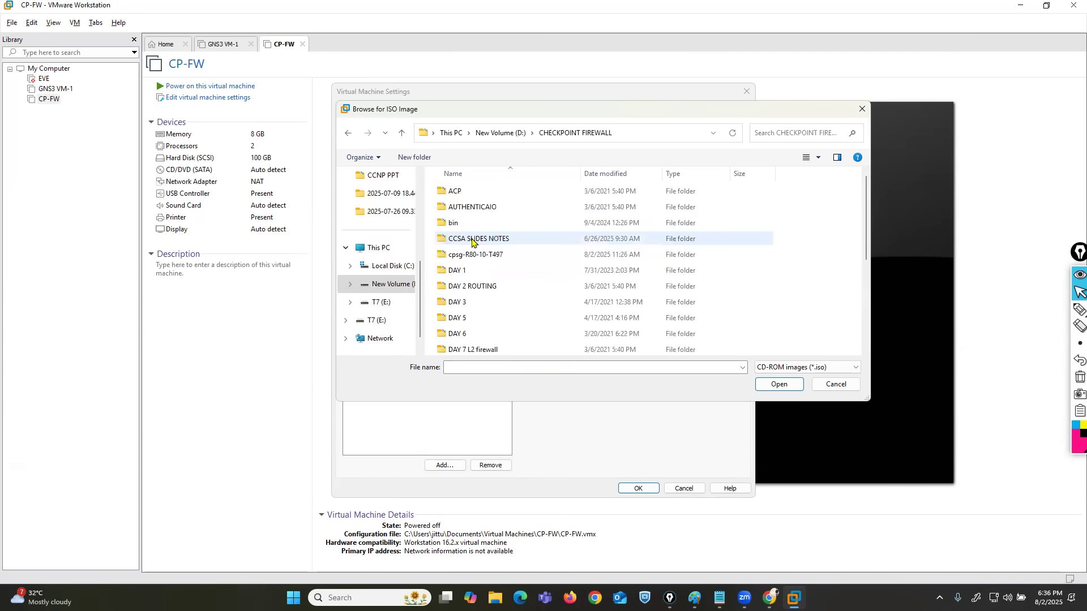
Load the Check_Point_R80.40_T294 ISO image into the CD/DVD drive and save the virtual machine settings.
scroll(487, 266, "down", 4)
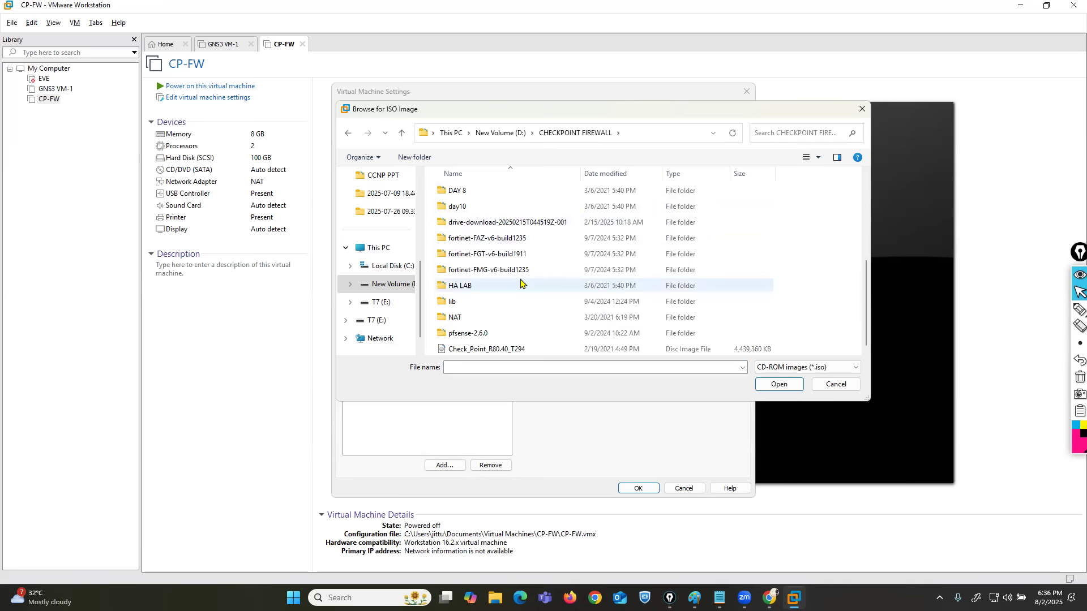
left_click_drag(474, 103, 366, 52)
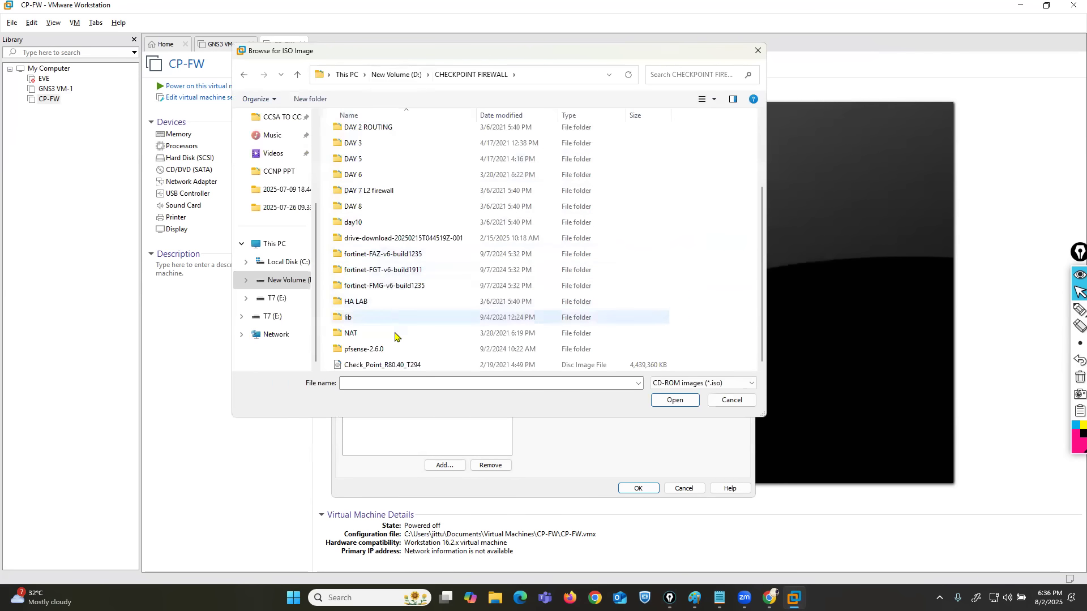
left_click(392, 365)
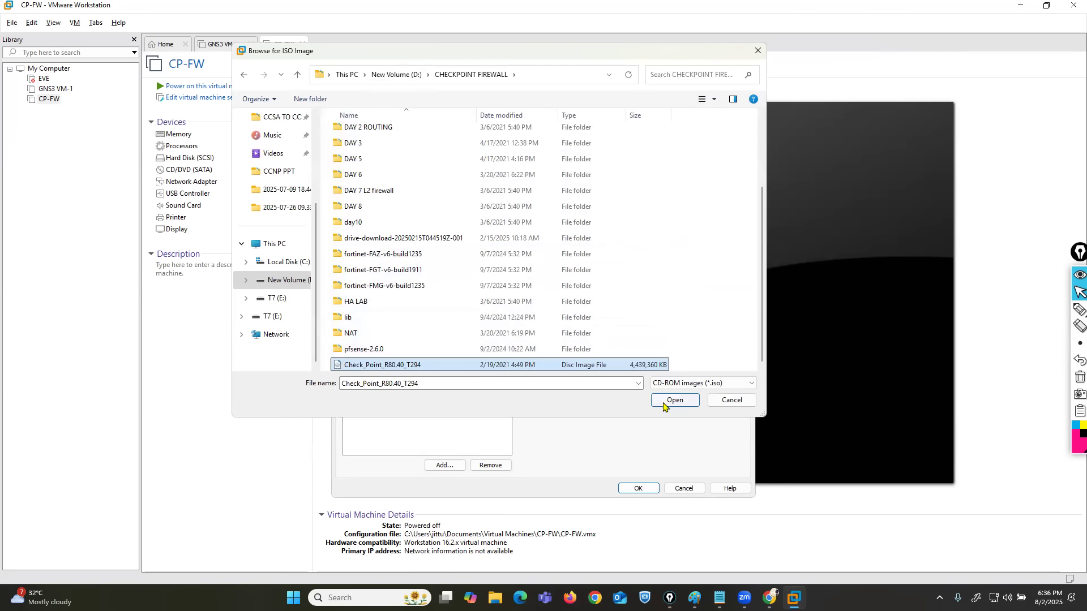
key("Return")
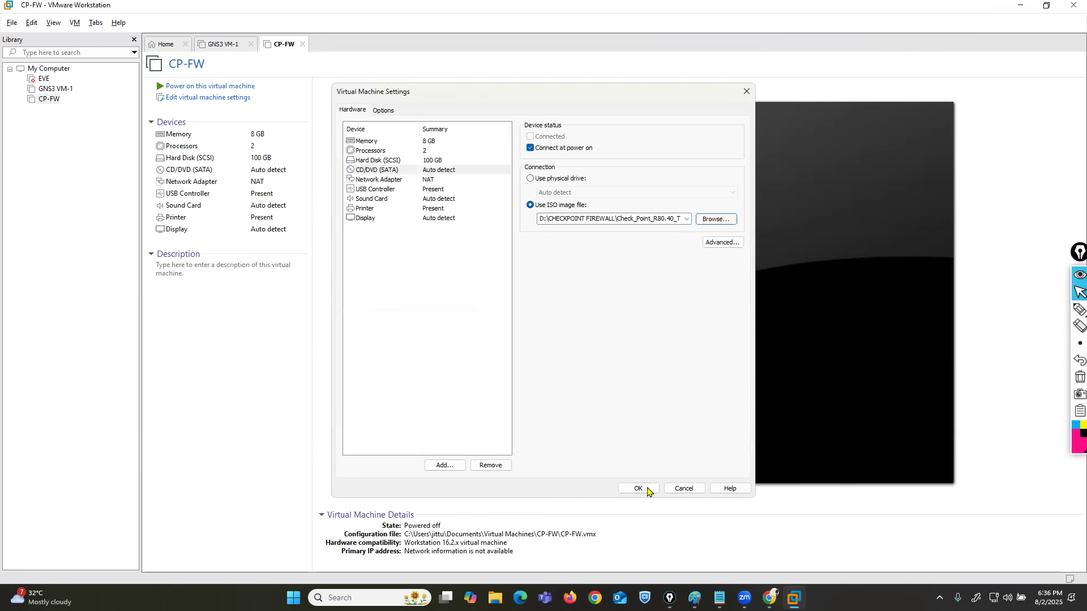
left_click(639, 489)
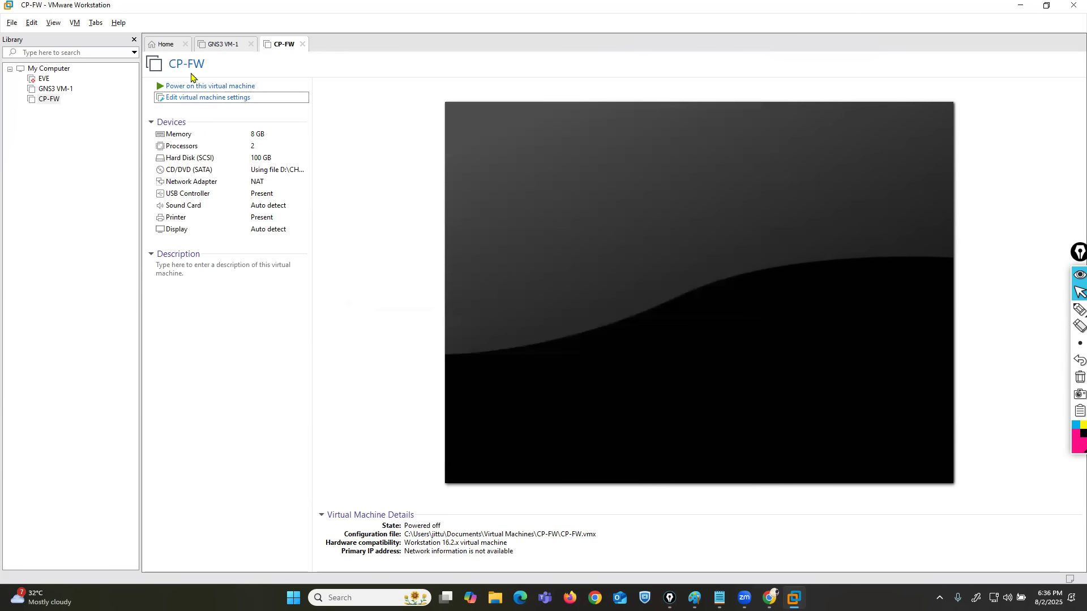
Power on CP-FW, start "Install Gaia on this system" from the boot menu, and release the cursor from the virtual machine.
left_click(189, 85)
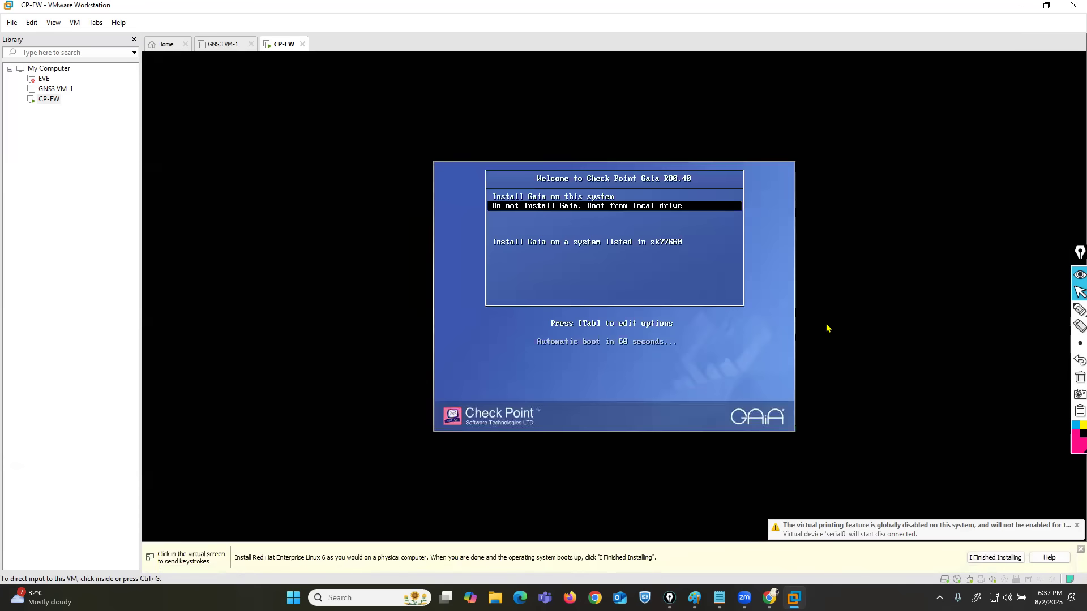
left_click(728, 311)
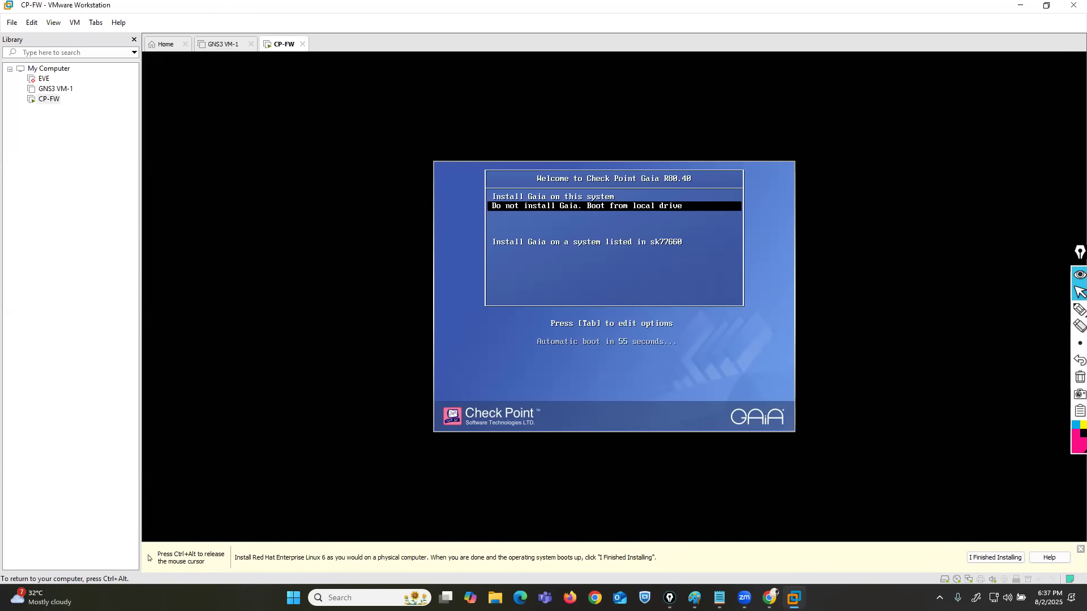
key("Up")
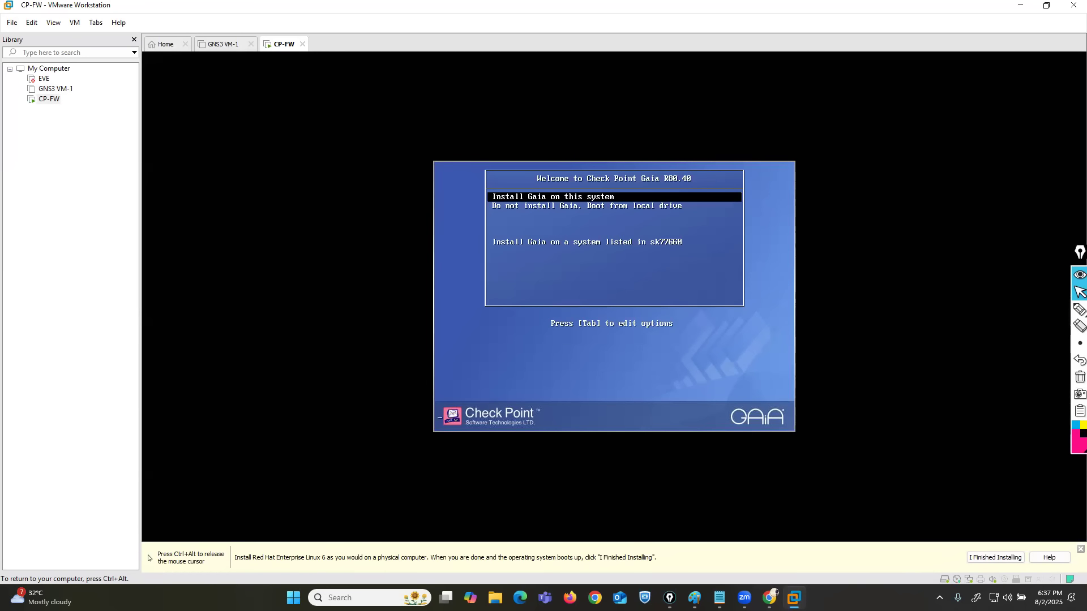
key("Return")
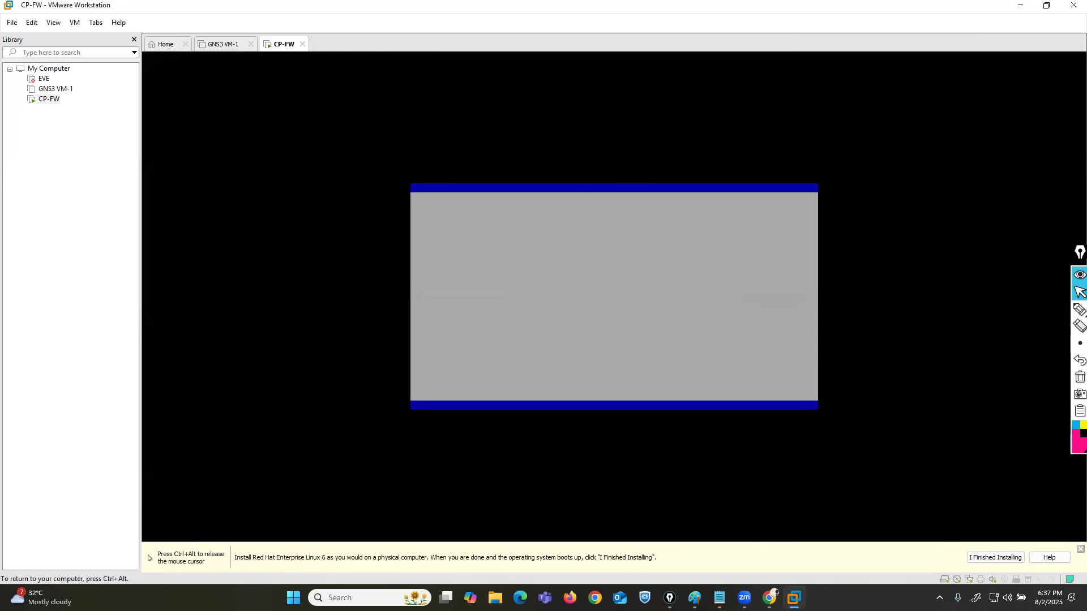
key("ctrl+alt")
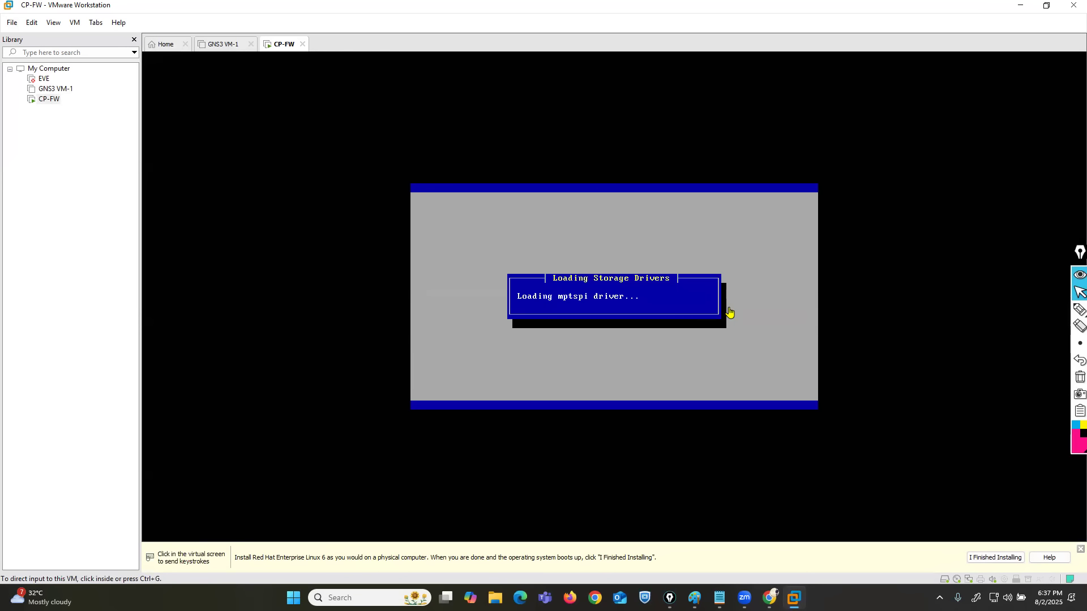
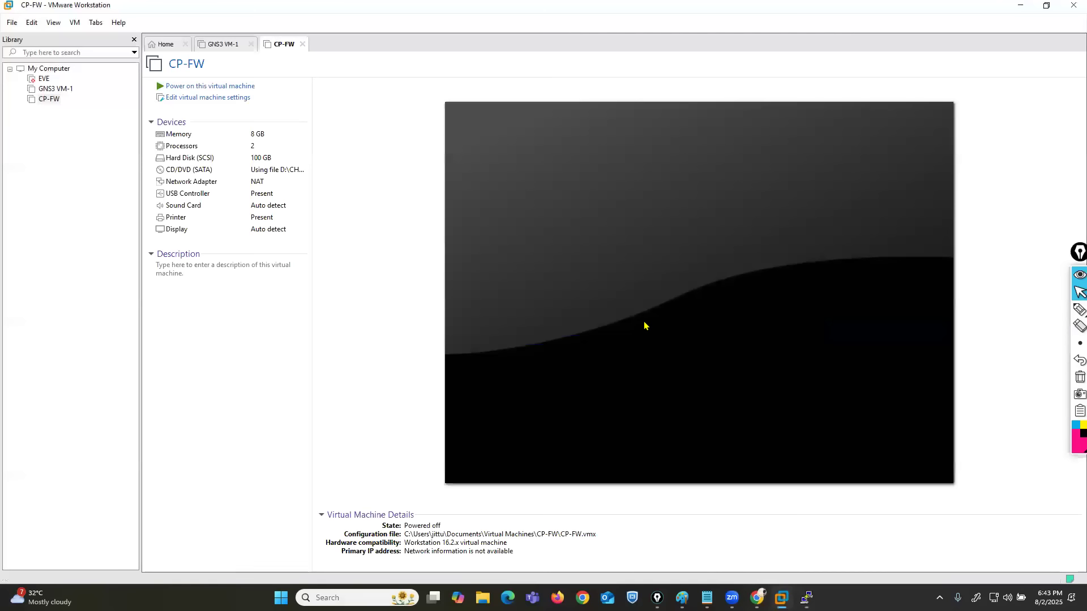
Permanently delete the CP-FW virtual machine from disk and close VMware Workstation.
right_click(280, 45)
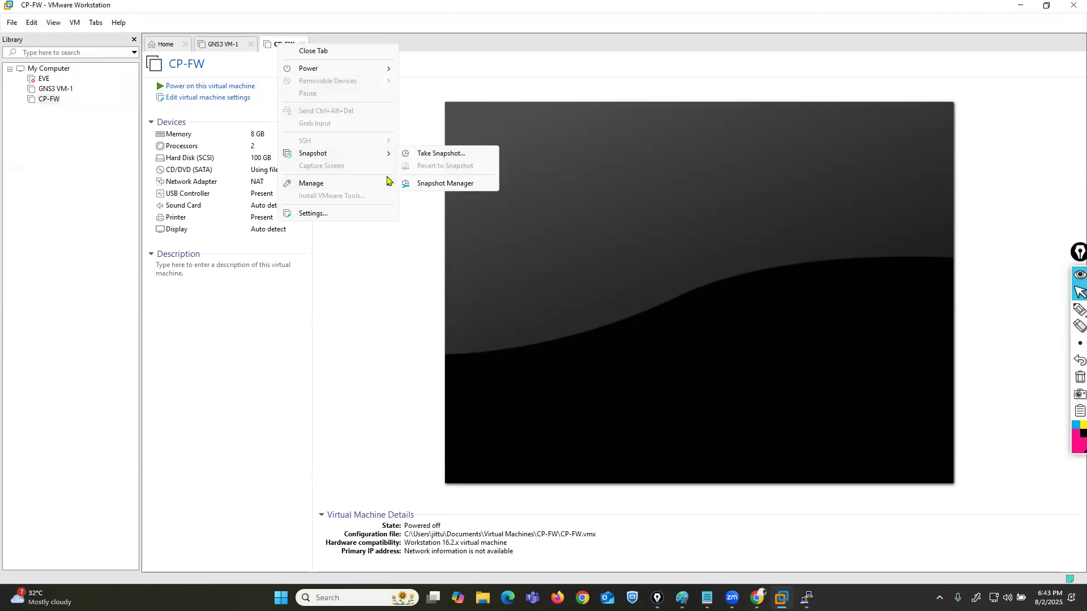
mouse_move(380, 189)
left_click(431, 244)
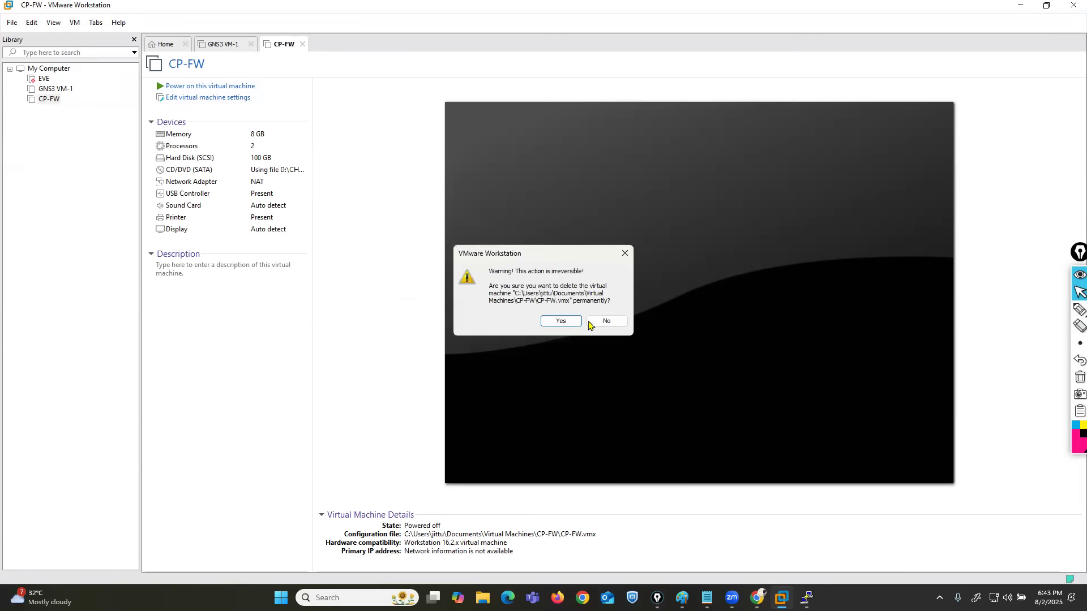
left_click(558, 327)
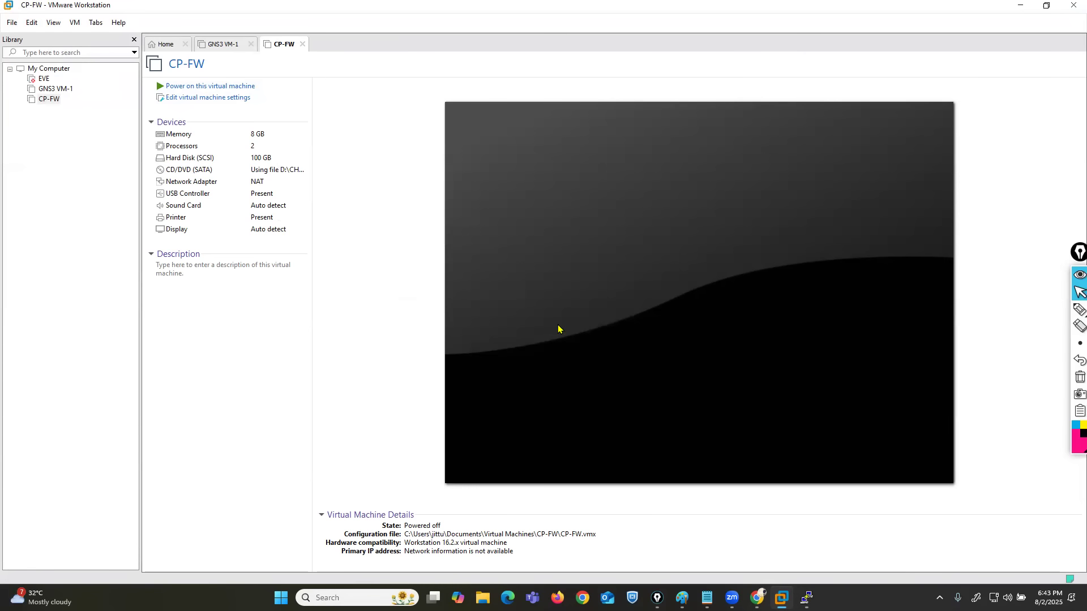
left_click(1069, 7)
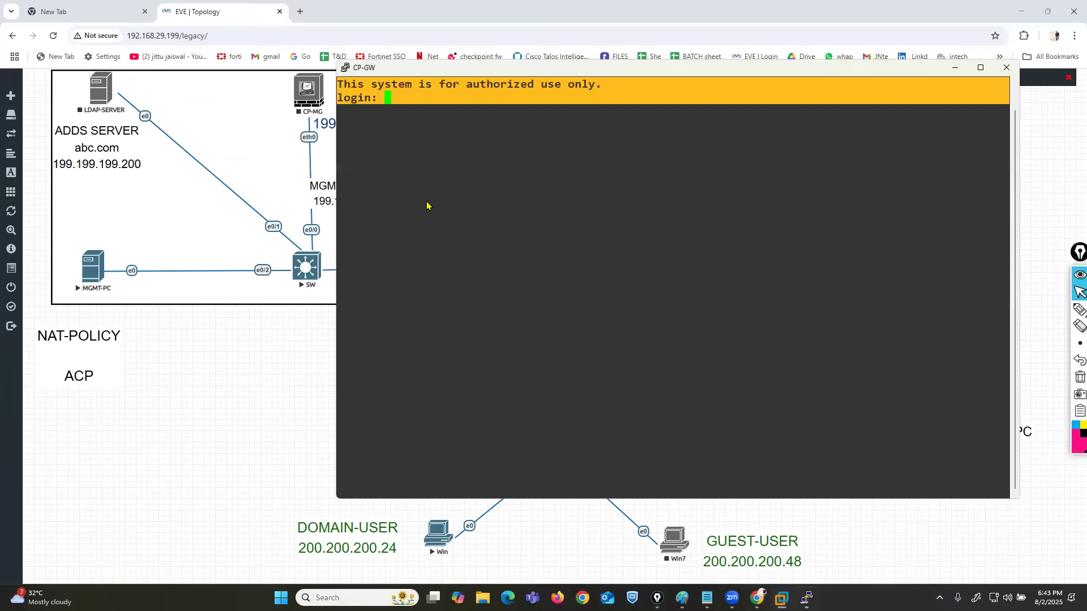
Move the CP-GW console below the topology's gateway node, circle the node, draw a check mark over the console, and clear the annotations.
left_click_drag(473, 59, 381, 289)
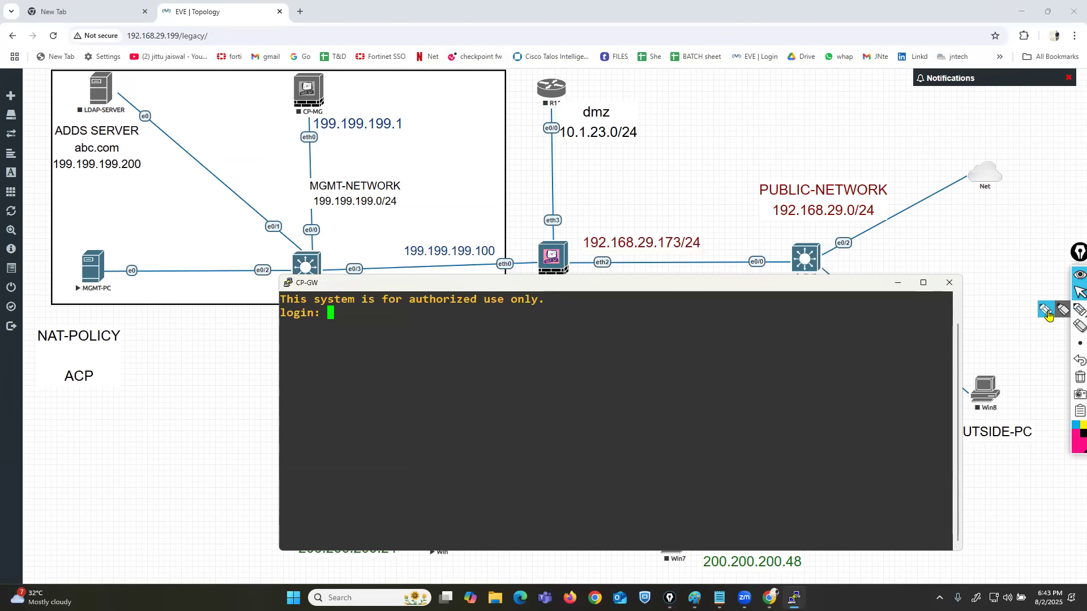
left_click(1079, 309)
mouse_move(556, 234)
left_mouse_down()
mouse_move(521, 276)
mouse_move(570, 297)
mouse_move(573, 226)
mouse_move(553, 231)
left_mouse_up()
mouse_move(387, 412)
left_mouse_down()
mouse_move(443, 456)
mouse_move(540, 382)
left_mouse_up()
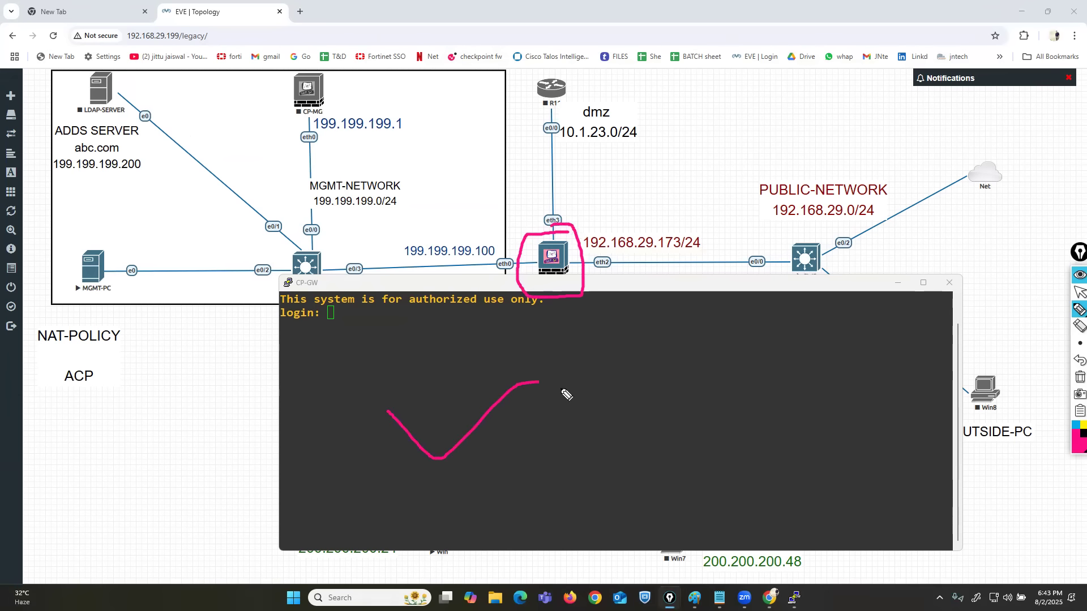
left_click(1074, 380)
left_click(1078, 292)
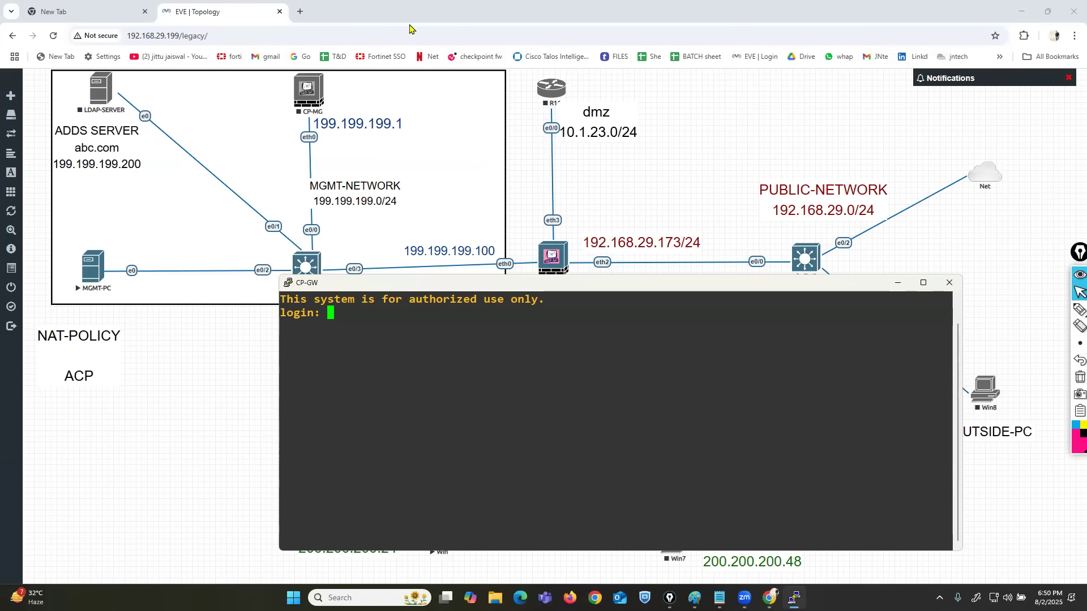
Shift the CP-GW console below the gateway node and log in as admin with the account password.
double_click(557, 406)
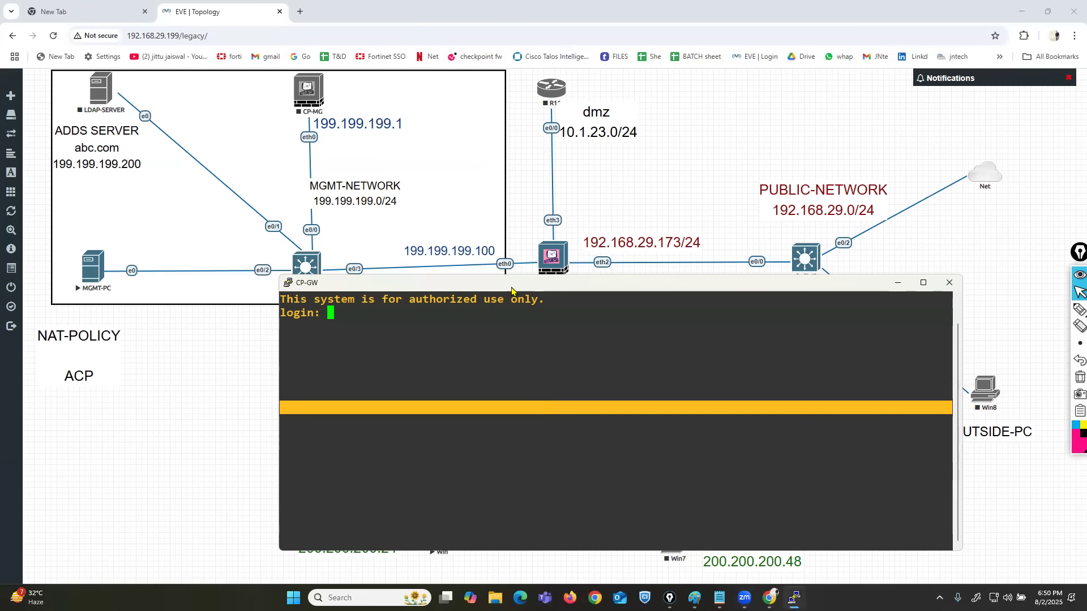
left_click_drag(519, 289, 621, 307)
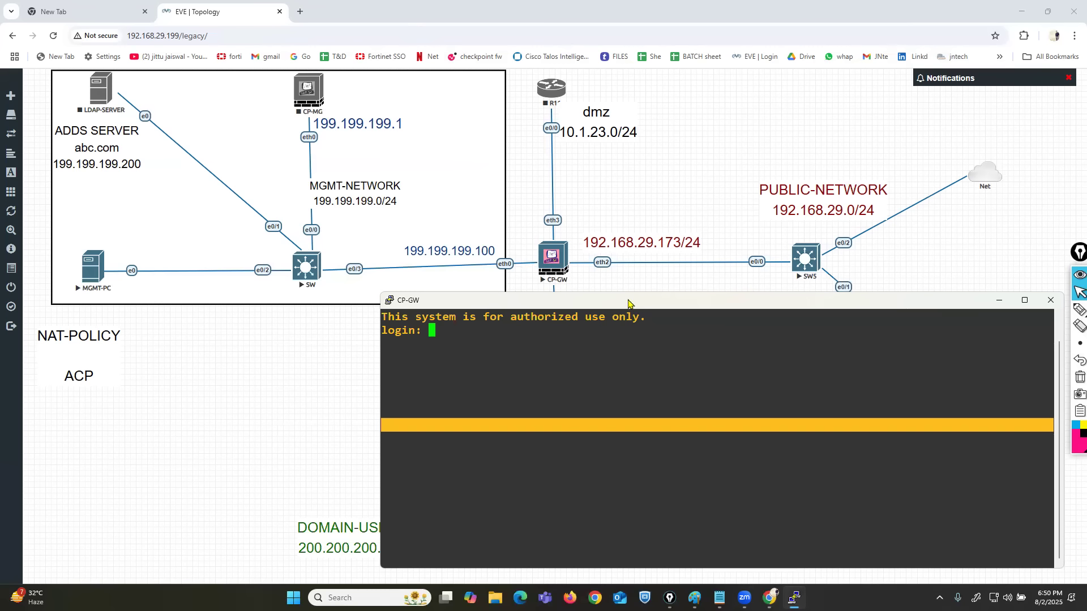
left_click_drag(628, 304, 591, 297)
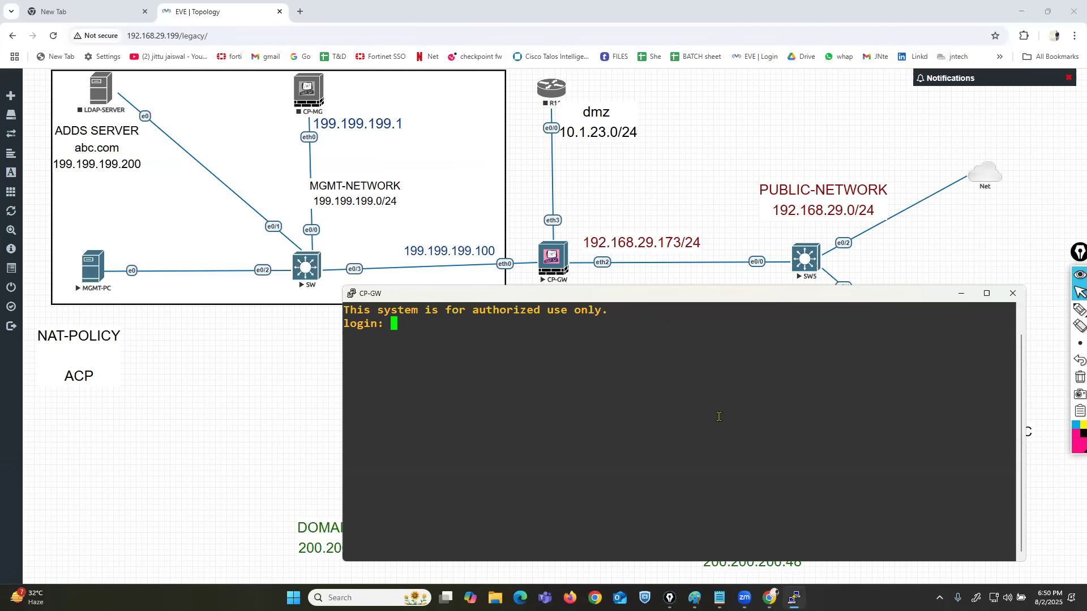
type("admin")
key("Return")
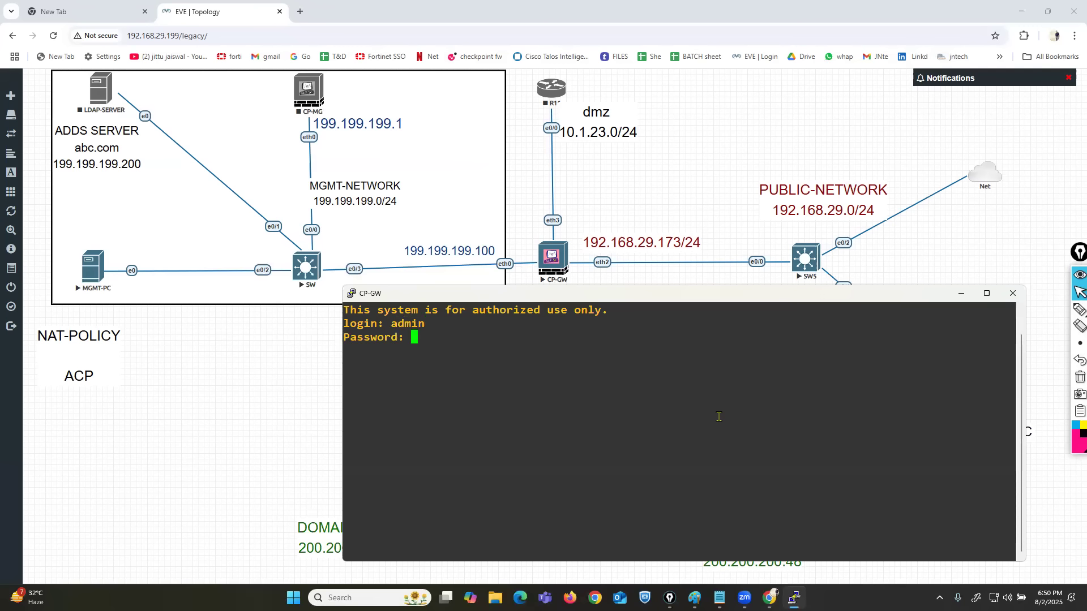
key("Return")
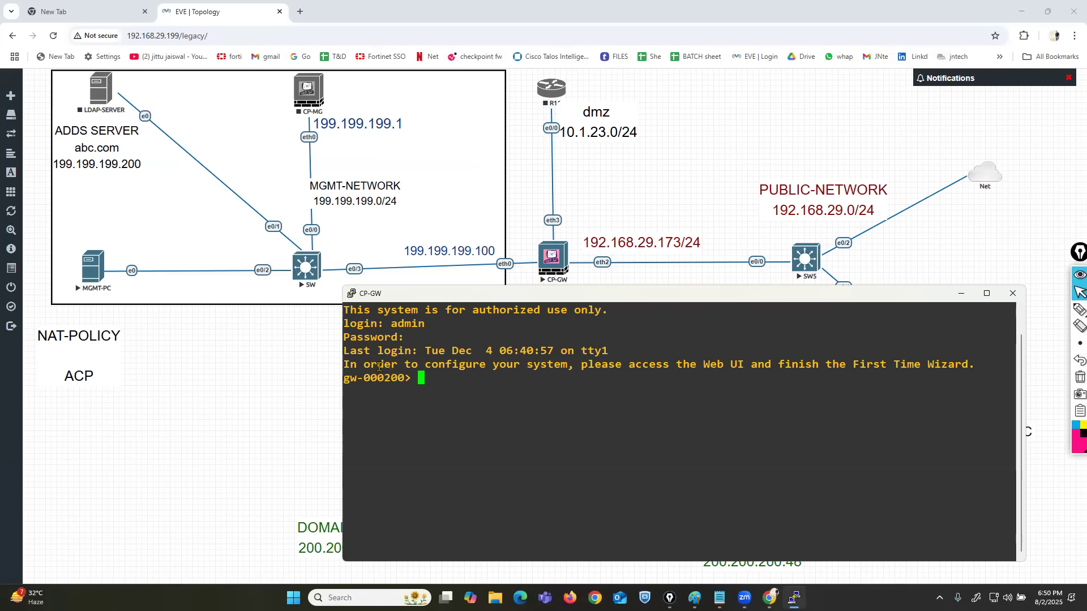
Highlight the console message about configuring the system through the Web UI's First Time Wizard.
left_click_drag(354, 365, 964, 366)
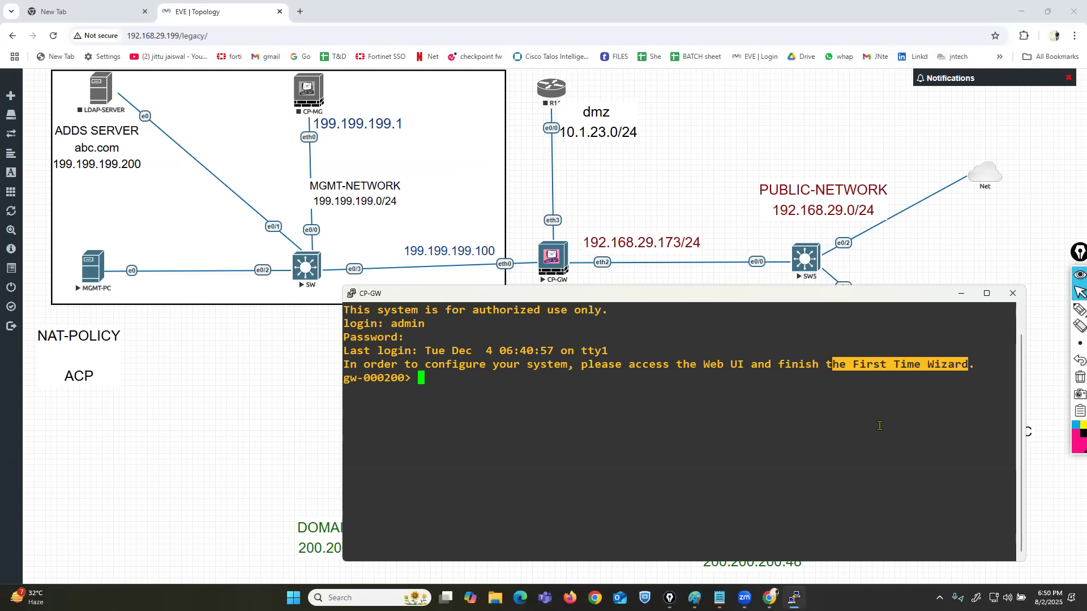
left_click_drag(364, 365, 572, 365)
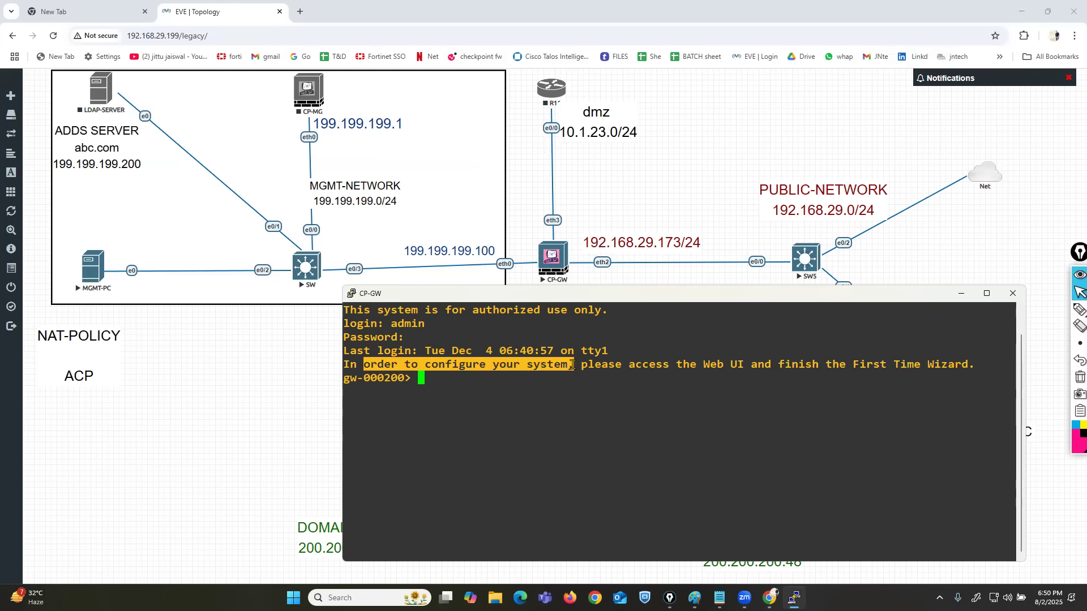
left_click_drag(826, 365, 957, 365)
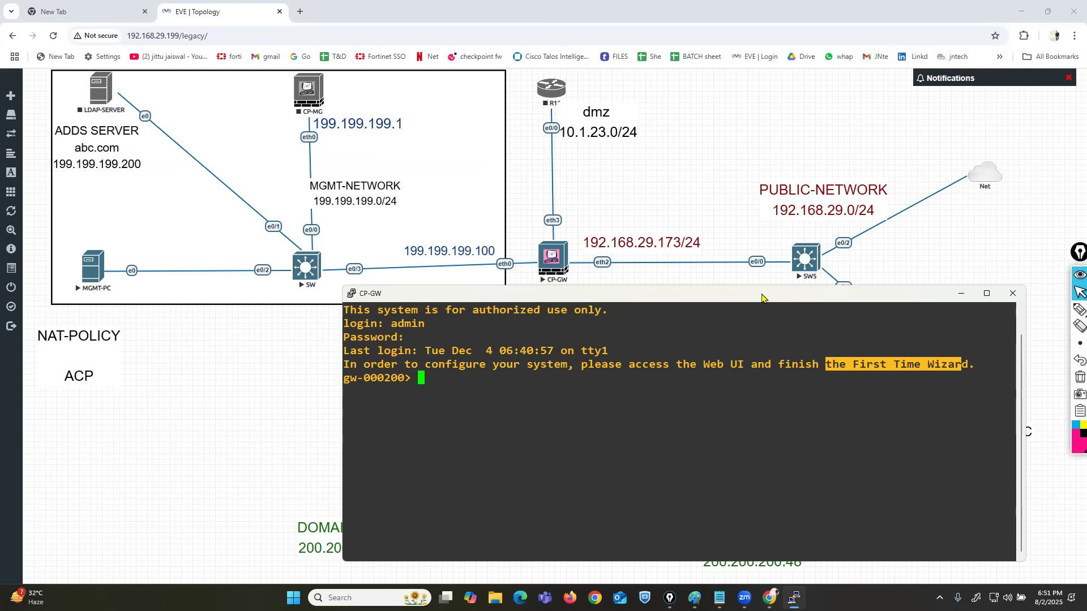
Move the CP-GW console clear of the gateway node and run show interface eth0.
left_click_drag(762, 297, 800, 309)
key("Return")
key("Return")
key("Return")
key("Return")
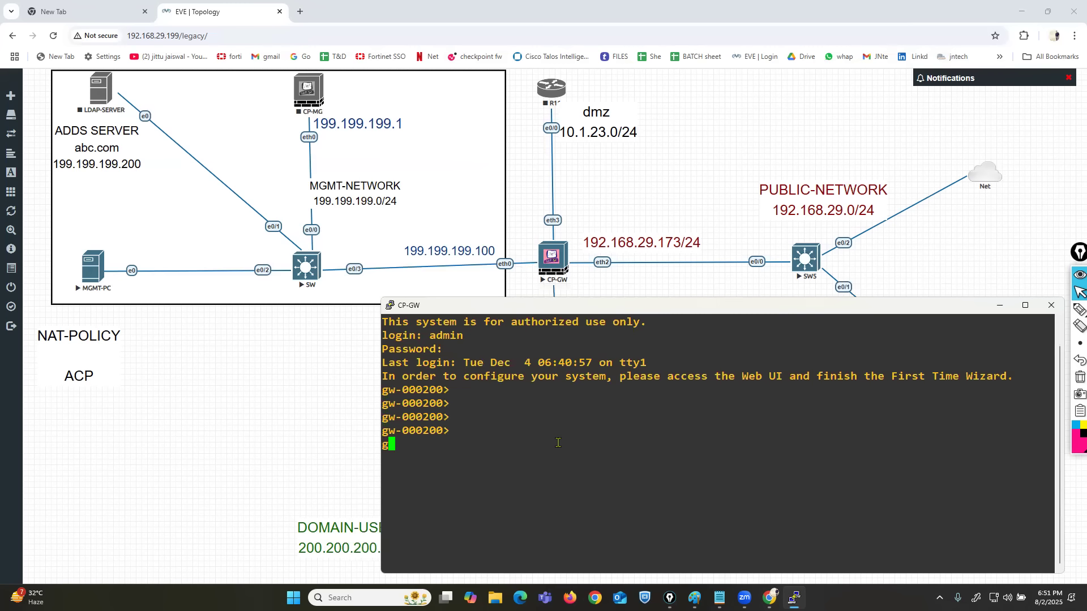
type("showps")
key("BackSpace")
key("BackSpace")
key("BackSpace")
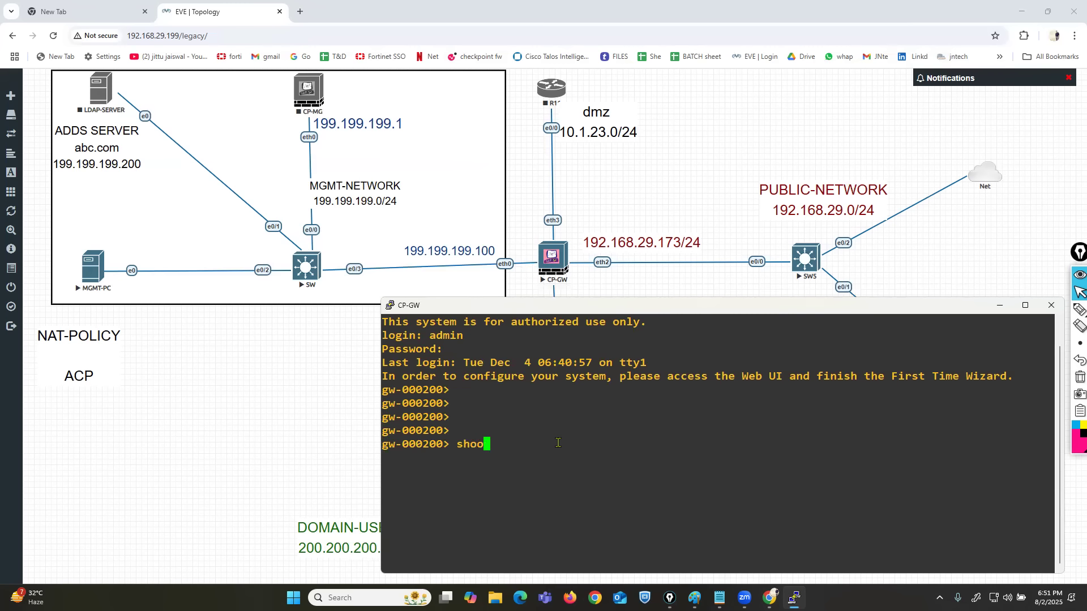
type("w int")
key("Tab")
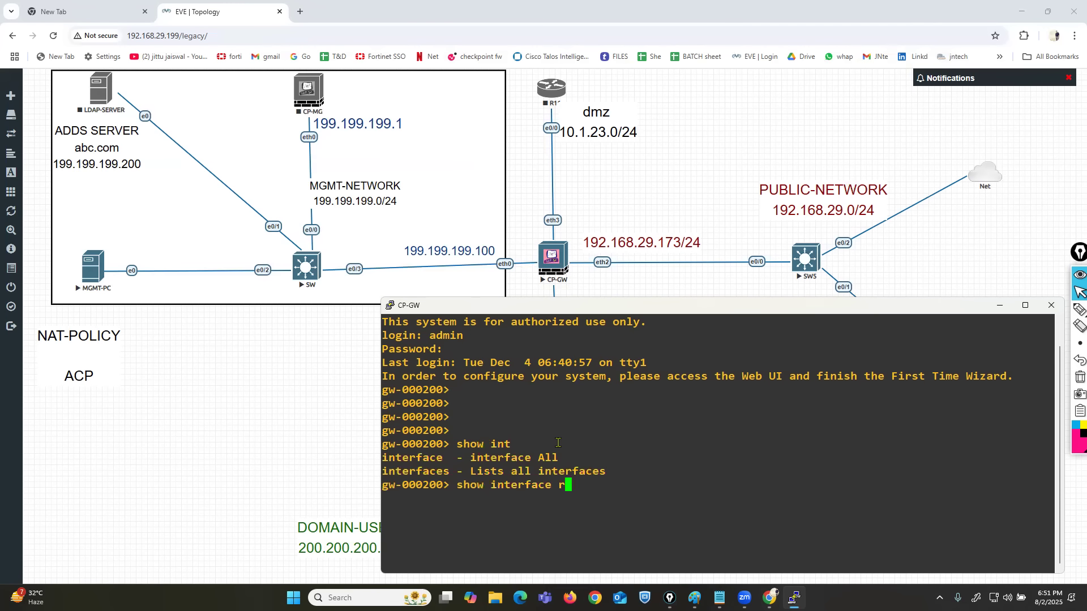
type("eth0")
left_click_drag(558, 485, 684, 485)
left_click(684, 485)
key("Return")
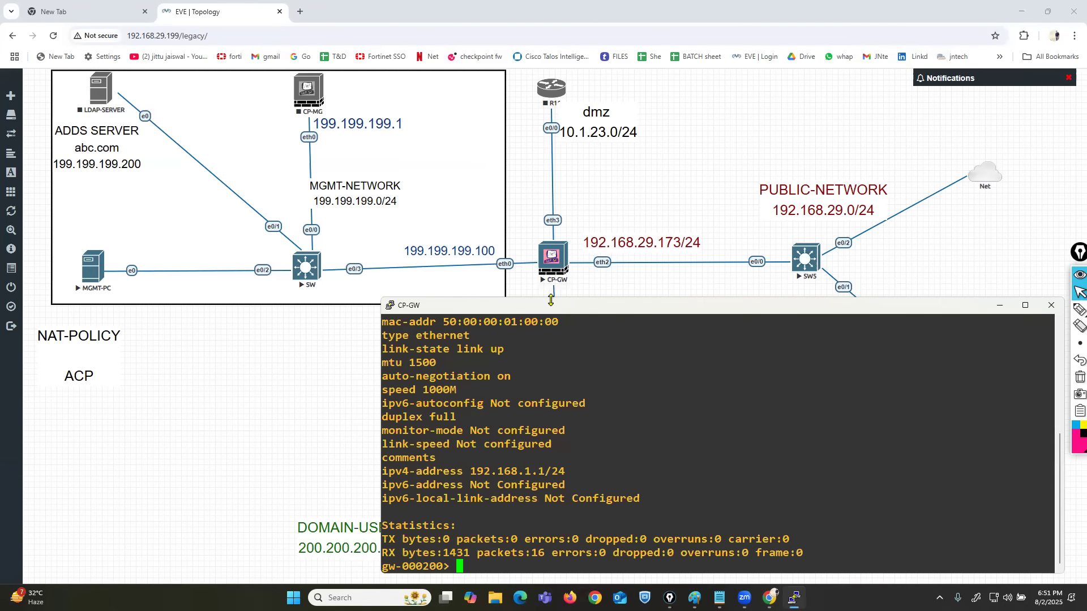
Enlarge the CP-GW console upward and highlight the eth0 state and IPv4 address lines.
left_click_drag(550, 300, 551, 204)
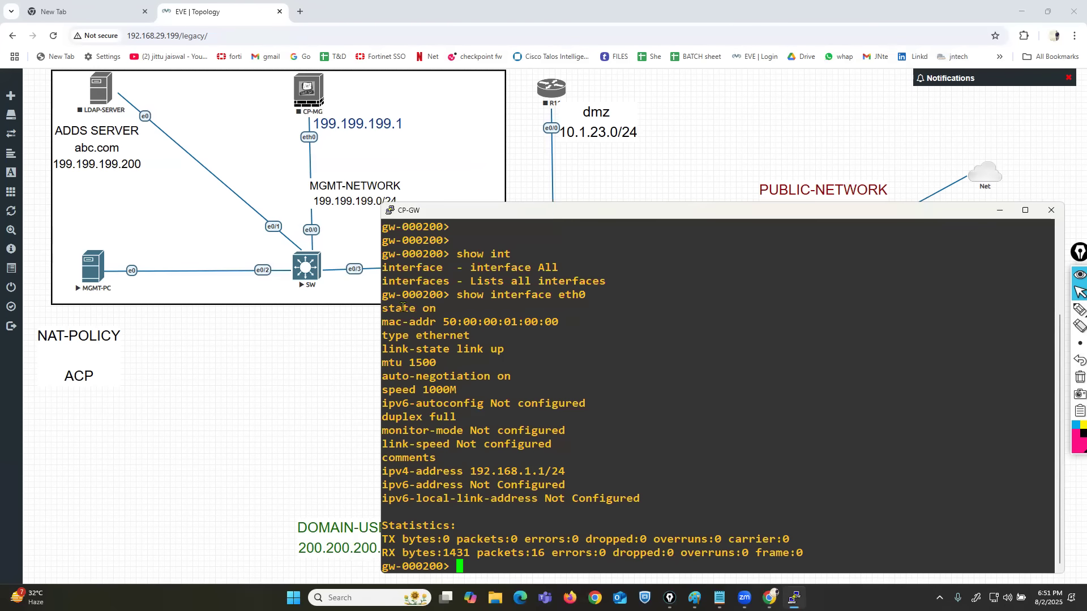
left_click_drag(393, 309, 442, 306)
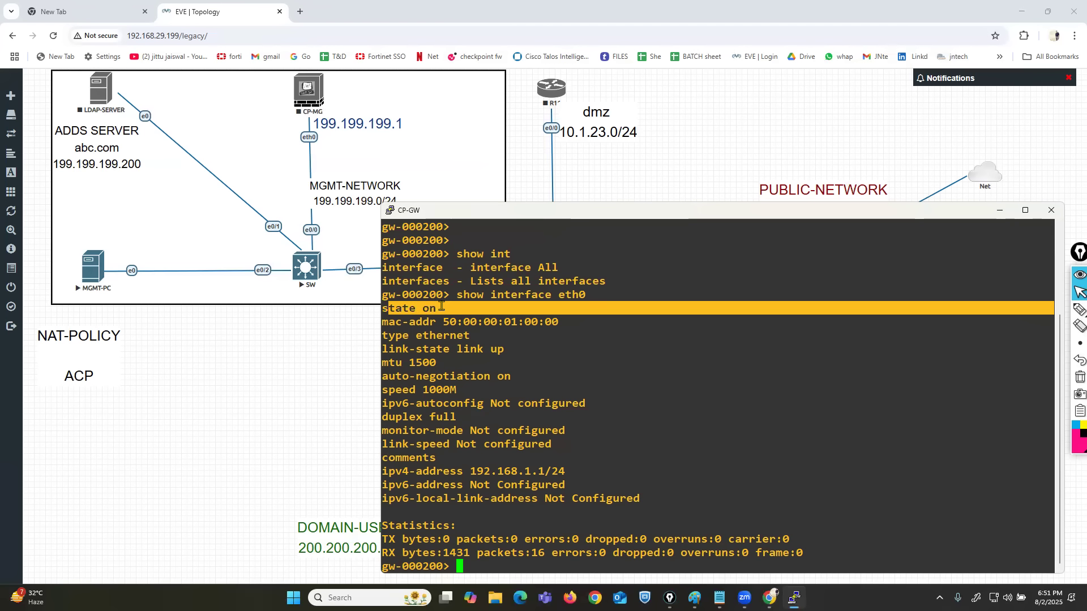
left_click_drag(402, 471, 722, 449)
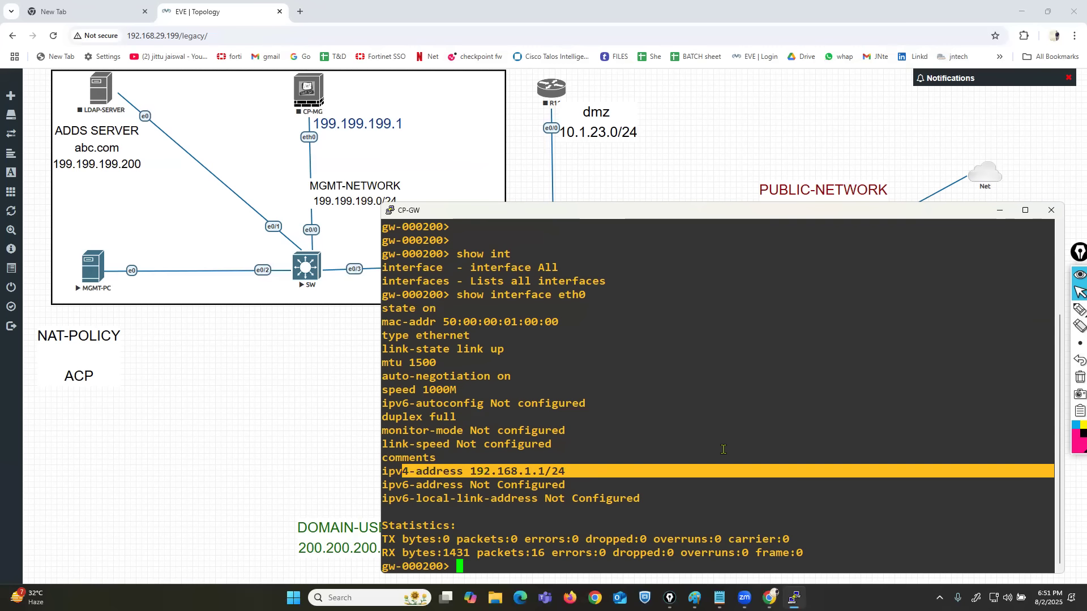
Move the 199.199.199.100 label and the MGMT-NETWORK label to the upper part of the management box in the topology.
left_click(626, 156)
left_click_drag(469, 249, 475, 108)
left_click_drag(396, 199, 279, 118)
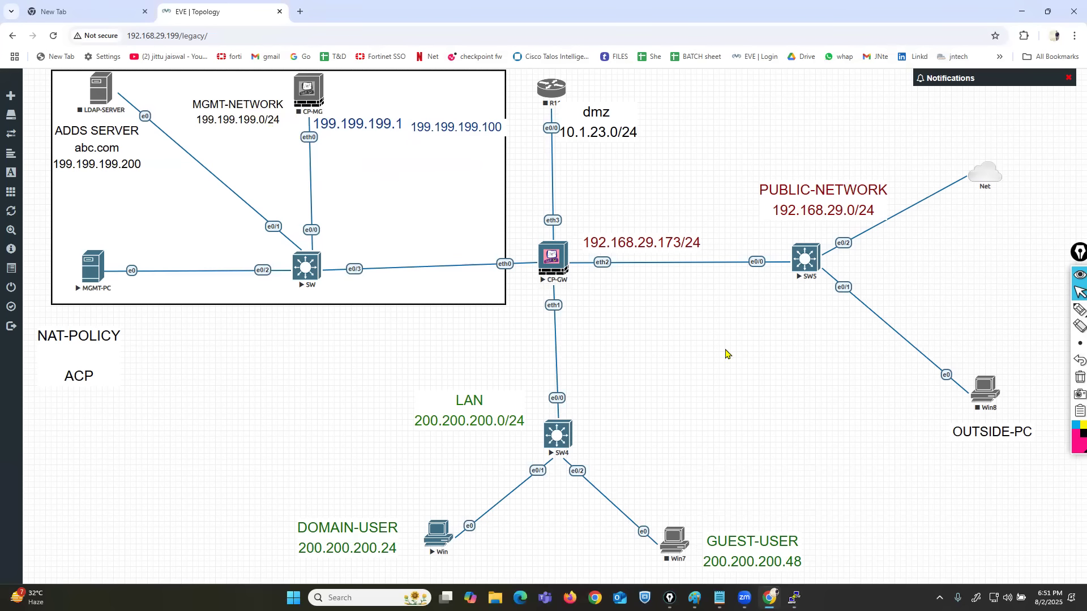
Change the 199.199.199.100 label to 192.168.1.1 and place it just above the gateway's eth0 link.
left_click_drag(482, 126, 481, 233)
double_click(481, 233)
key("ctrl+a")
type("192.168.1.1")
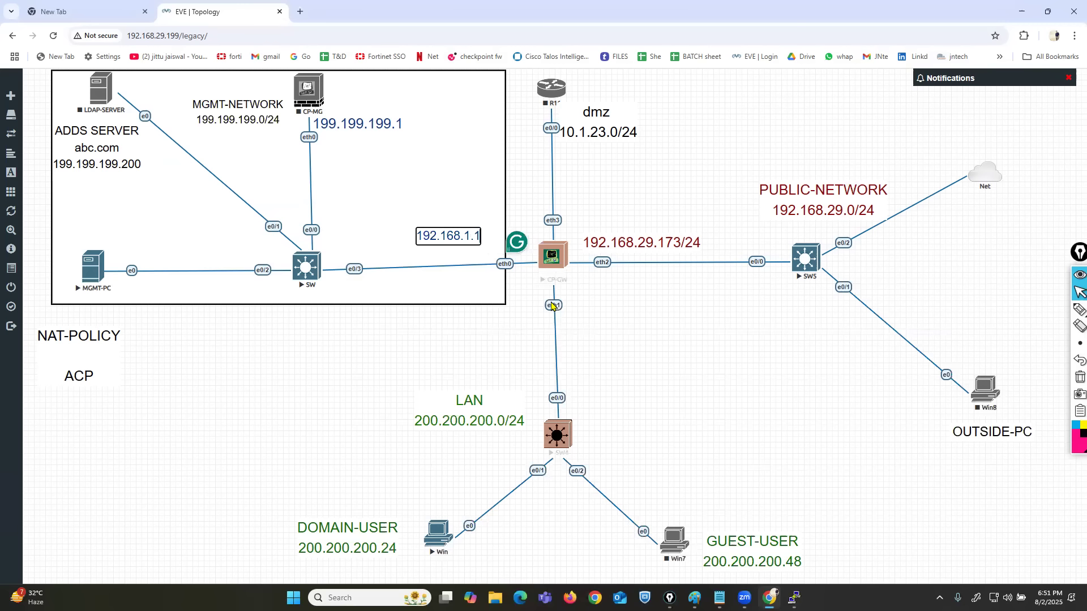
left_click(451, 289)
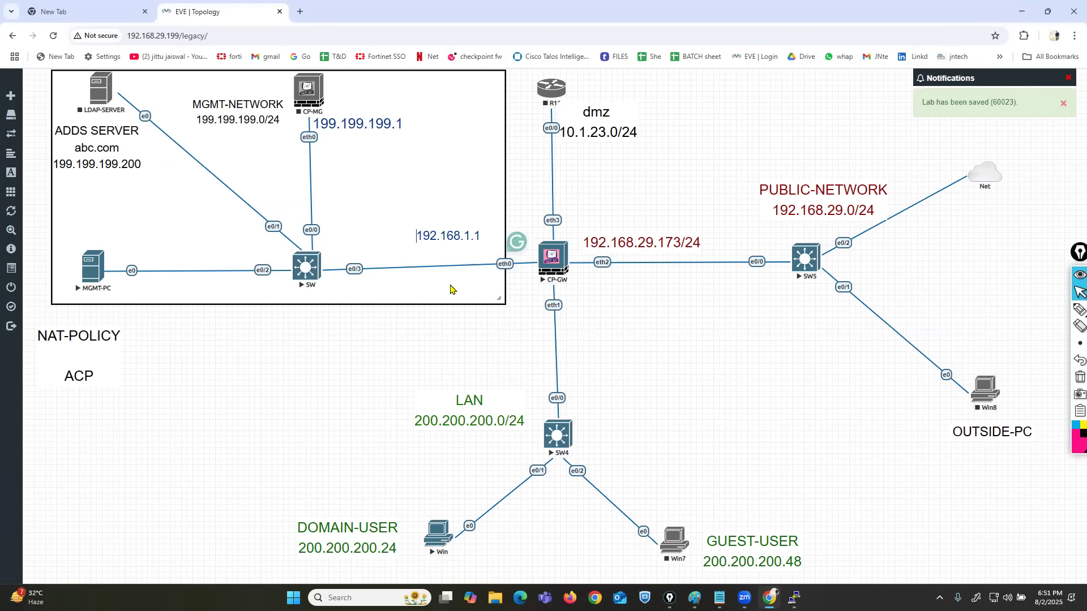
left_click_drag(447, 236, 475, 238)
Circle the MGMT-PC node with the pen and clear the annotation.
left_click(1062, 312)
mouse_move(103, 234)
left_mouse_down()
mouse_move(52, 244)
mouse_move(127, 300)
mouse_move(113, 235)
mouse_move(90, 233)
left_mouse_up()
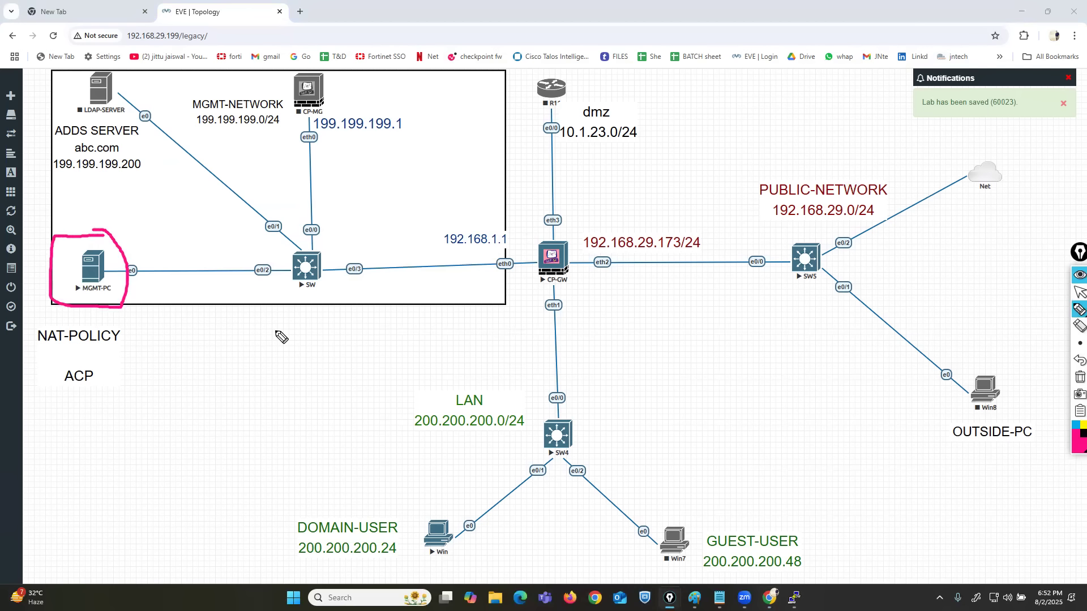
left_click(1080, 378)
left_click(1080, 293)
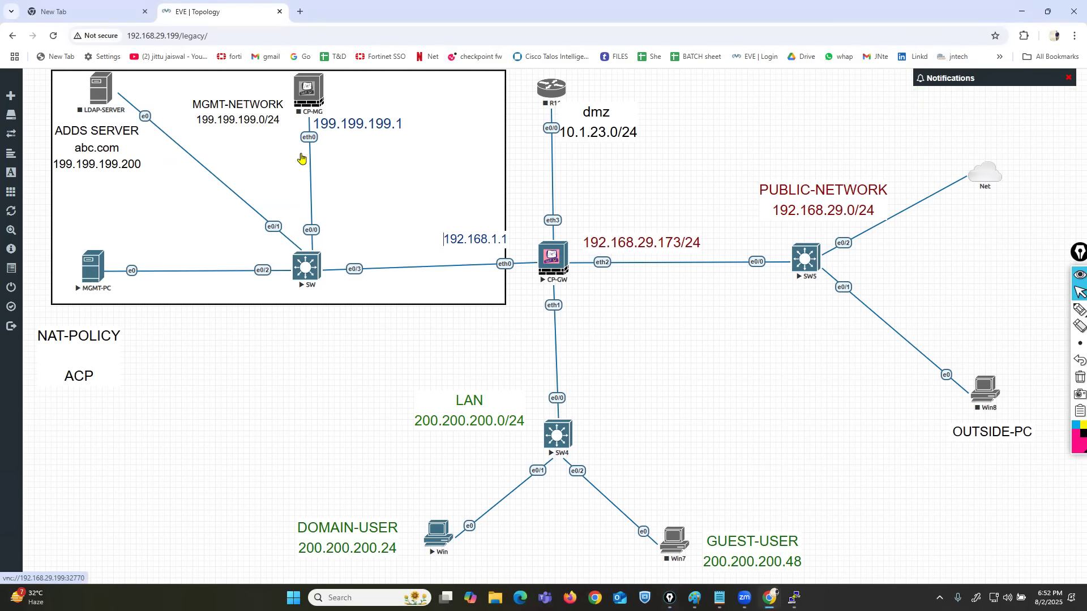
Open the MGMT-PC console and sign in to Windows Server as Administrator with the account password.
left_click(301, 158)
left_click(536, 129)
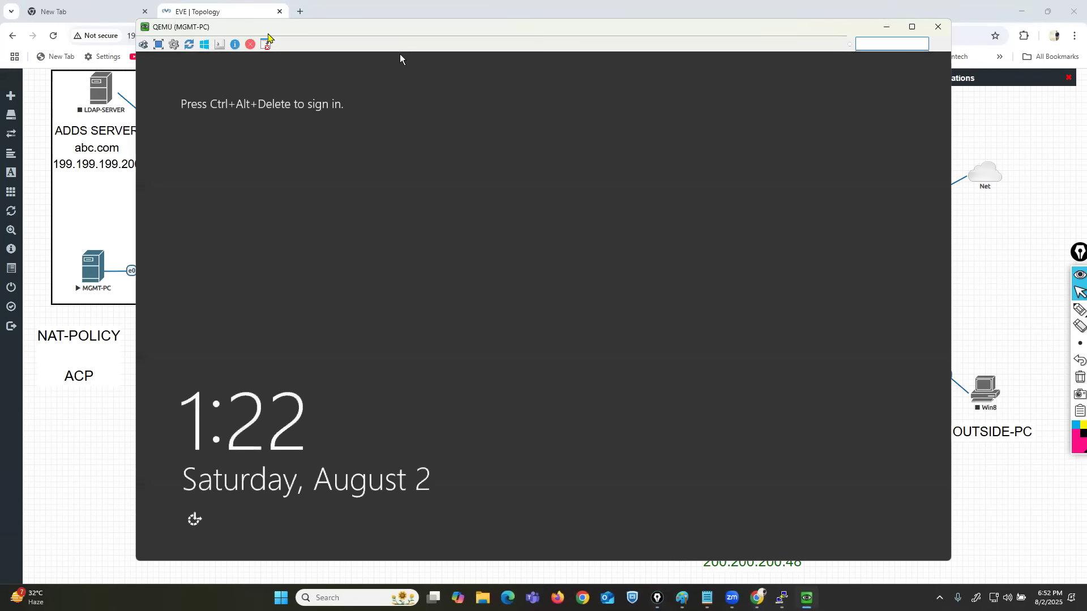
left_click(141, 45)
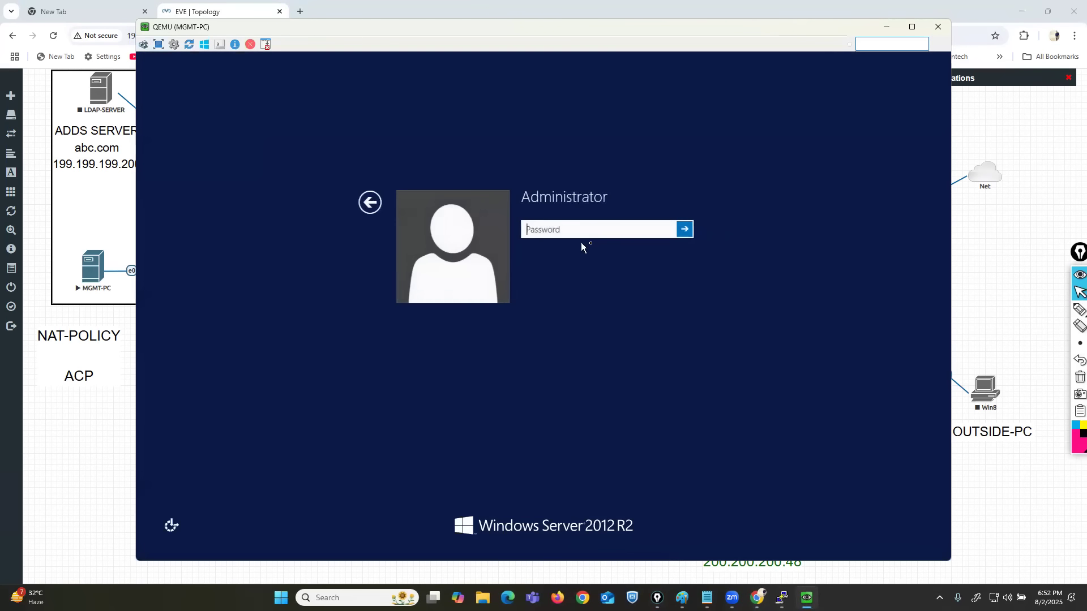
key("Caps_Lock")
type("•")
key("Caps_Lock")
type("•••")
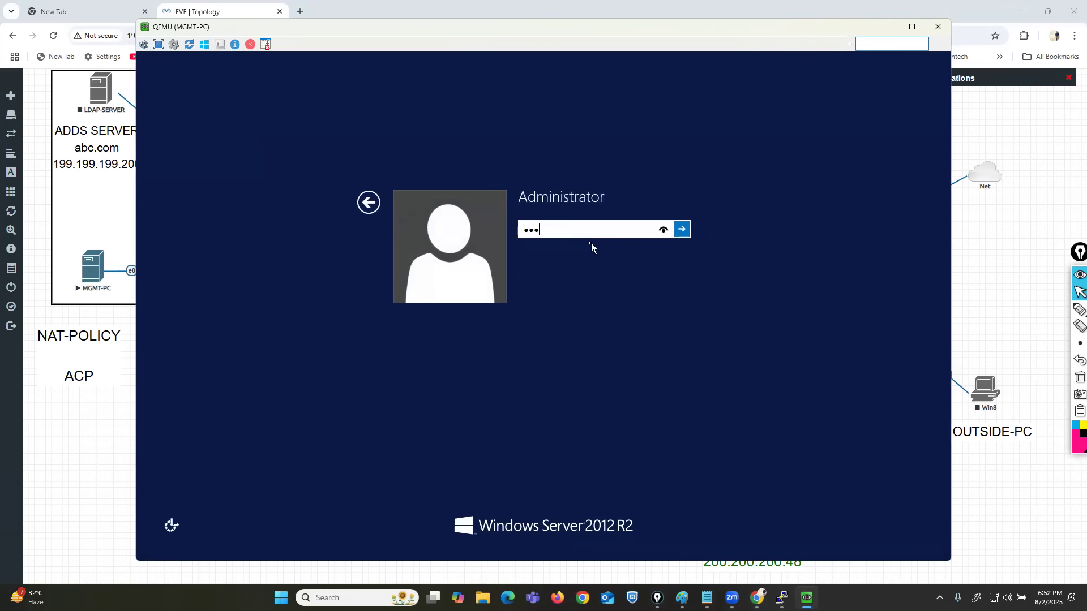
key("Return")
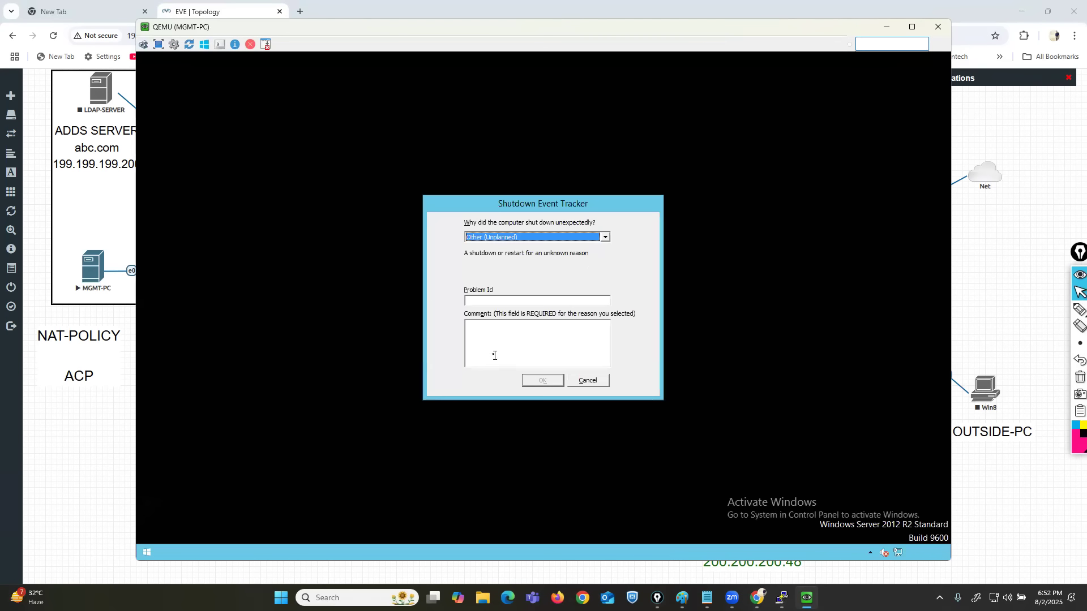
Submit the unexpected shutdown reason on MGMT-PC with the comment "test".
left_click(494, 356)
type("test")
left_click(549, 380)
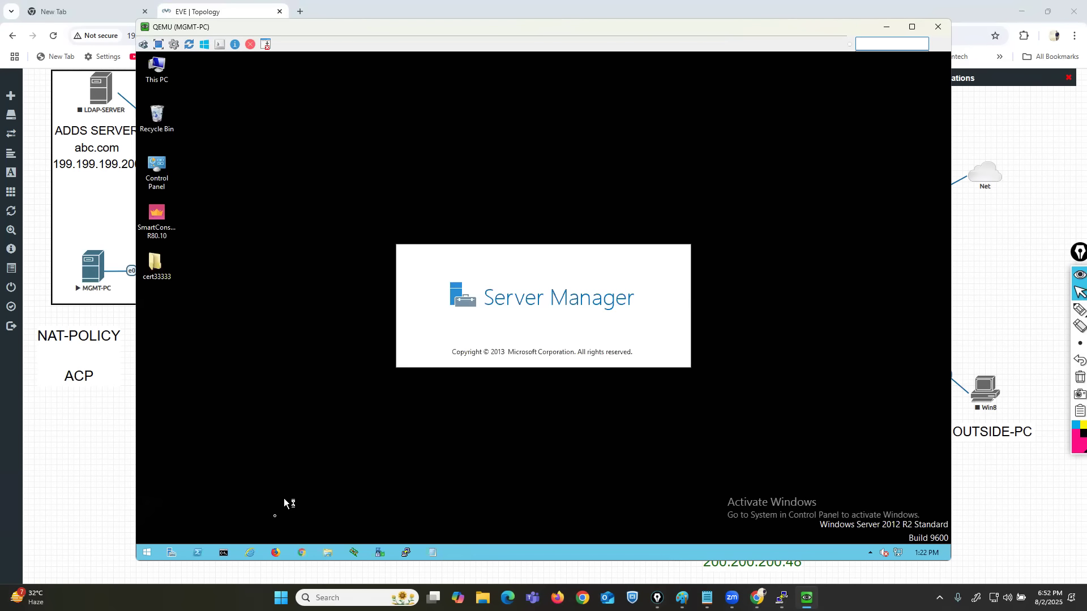
Run ipconfig in the MGMT-PC Command Prompt and mark the address lines of its output with the pen.
left_click(223, 553)
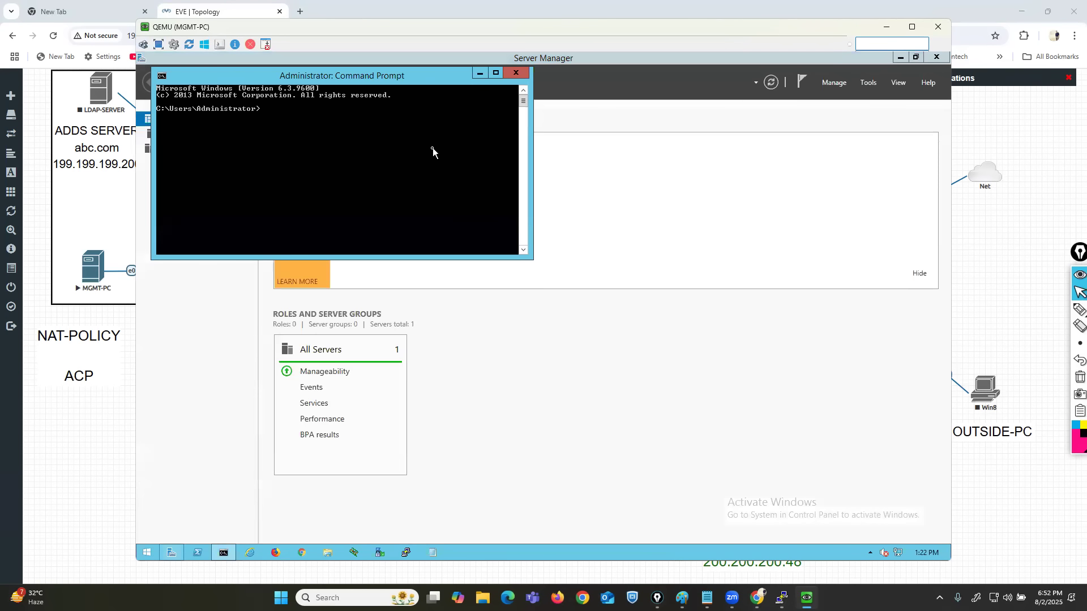
type("ipconfig")
key("Return")
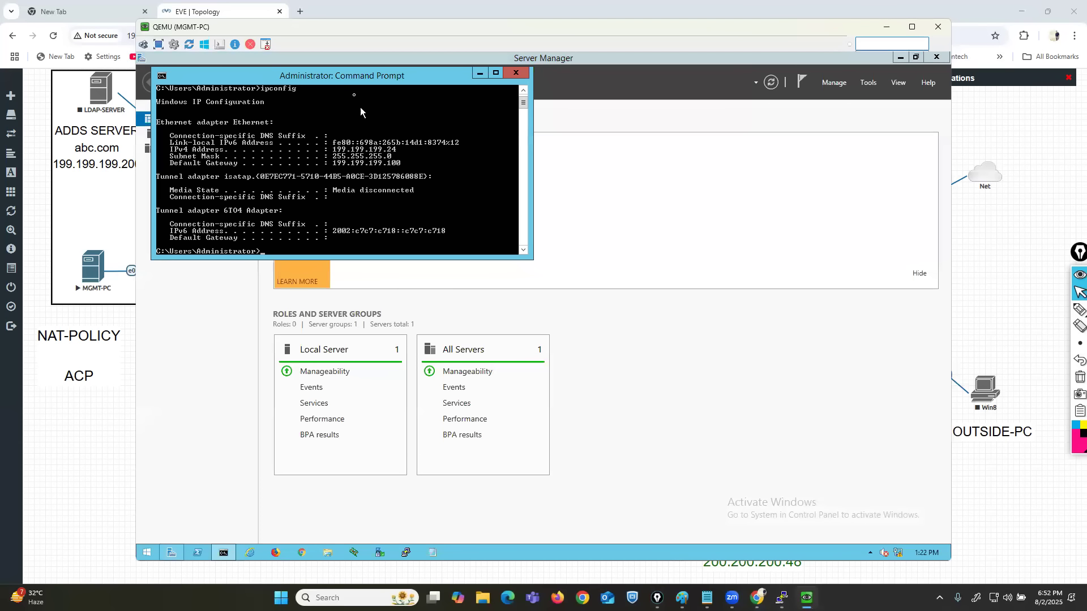
left_click_drag(346, 83, 553, 176)
left_click(1057, 311)
left_click_drag(591, 237, 613, 238)
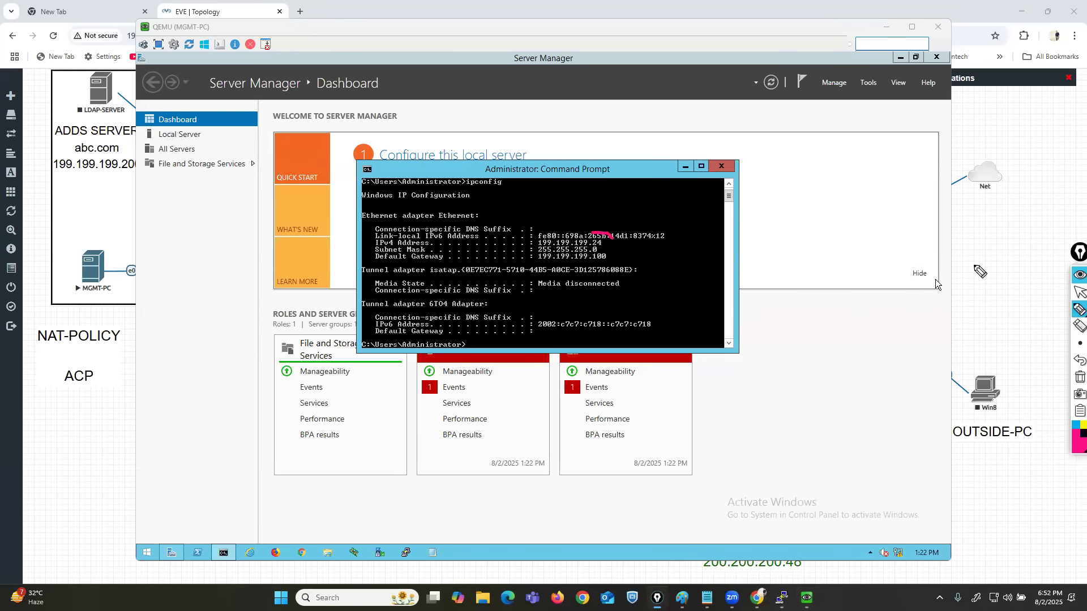
left_click(1080, 292)
left_click(1014, 306)
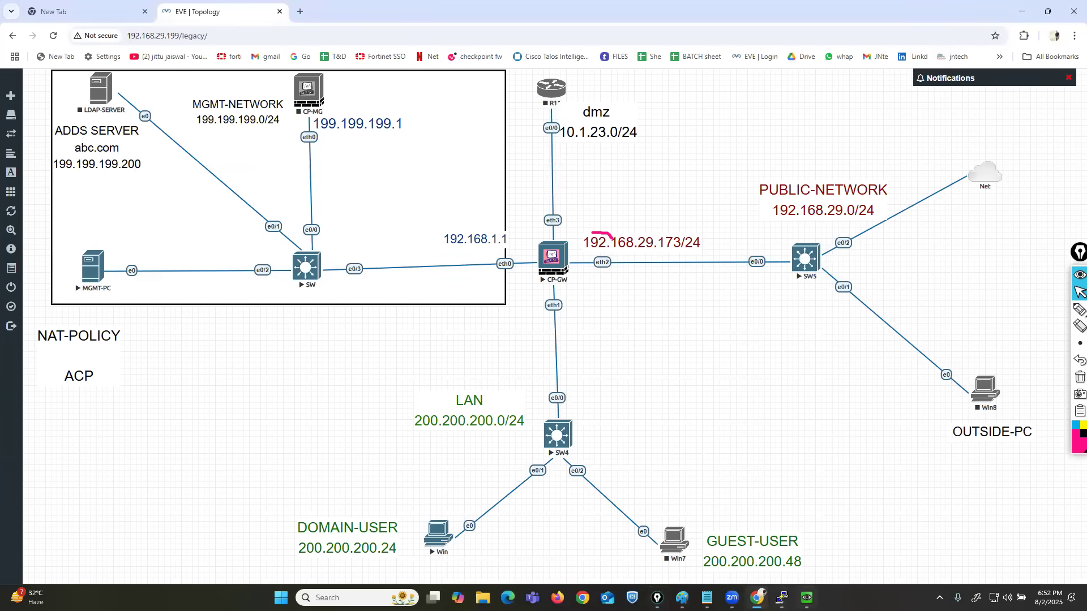
Open the IPv4 properties of MGMT-PC's Ethernet connection through ncpa.cpl and clear the existing static addresses, keeping manual addressing selected.
left_click(807, 597)
type("ncpa.cpl")
key("Return")
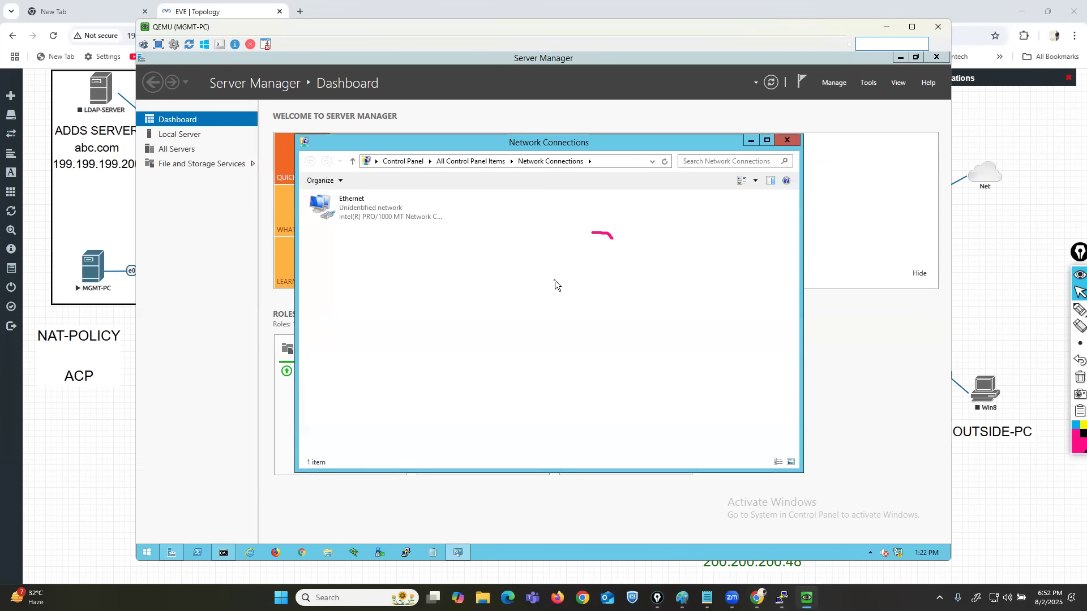
right_click(333, 202)
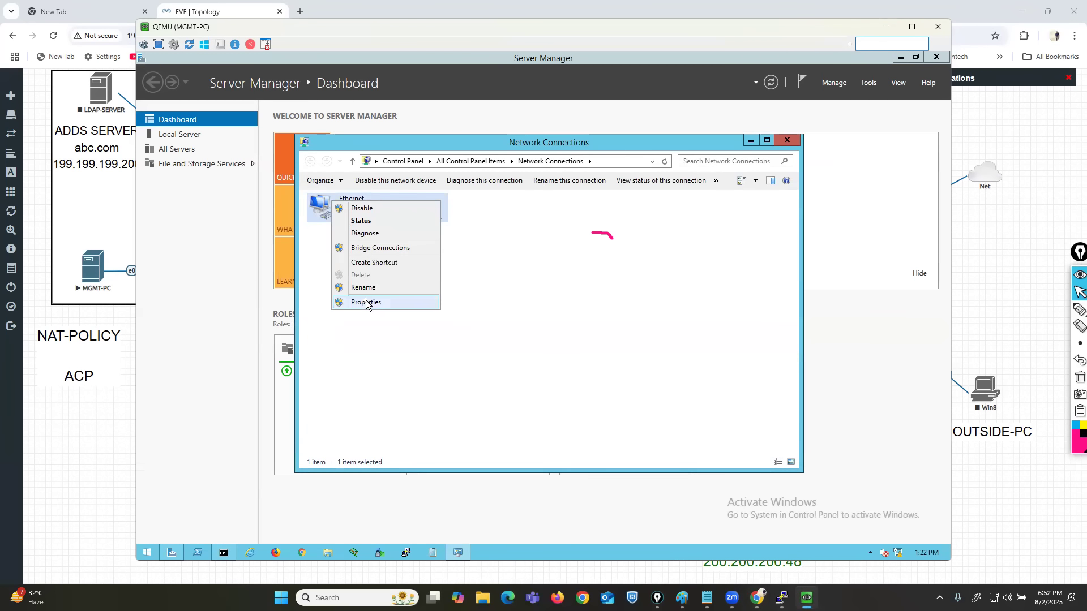
left_click(366, 302)
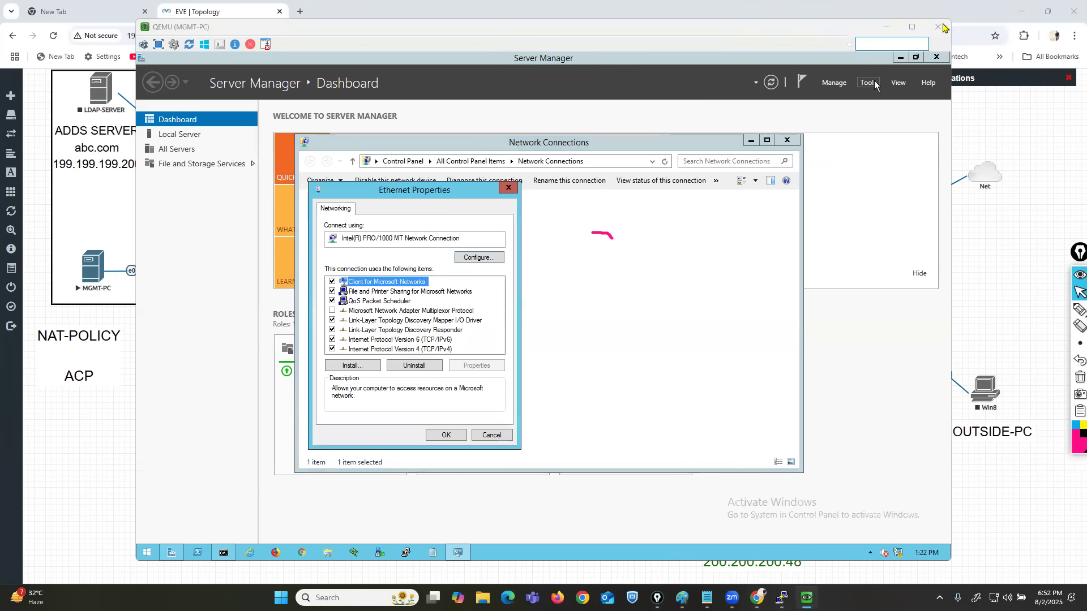
left_click(408, 349)
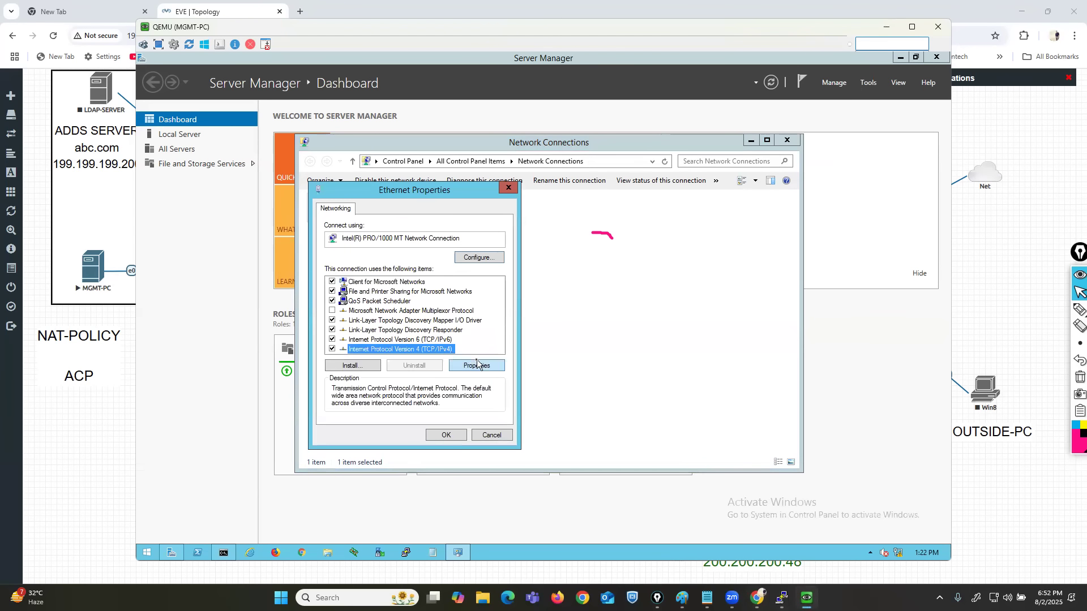
left_click(477, 365)
left_click(377, 303)
left_click(373, 315)
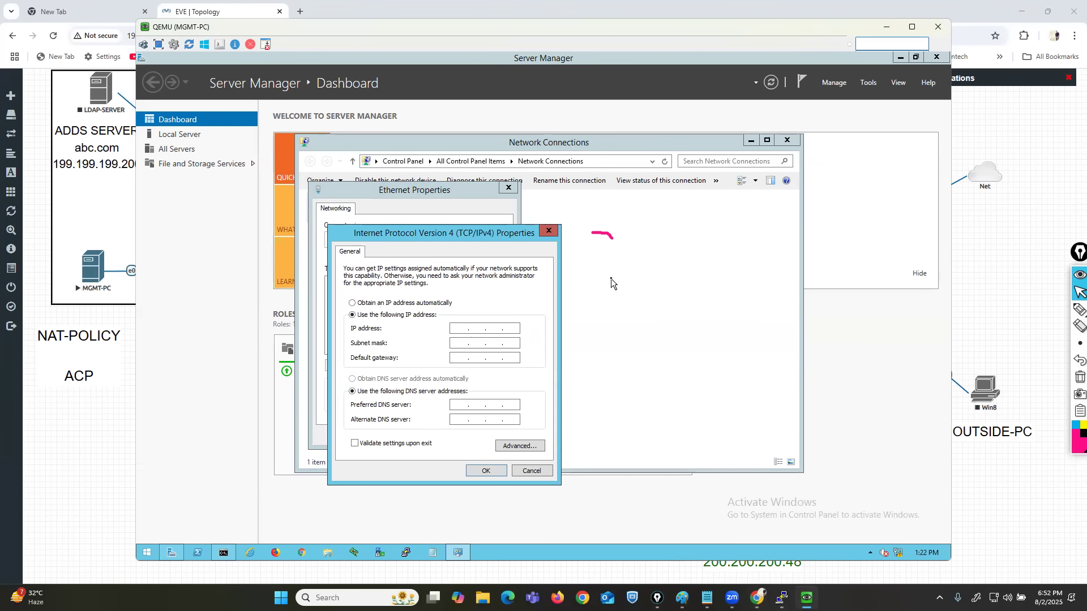
Set the MGMT-PC Ethernet IP address to 192.168.1.24 and accept the default subnet mask.
type("199")
key("BackSpace")
key("BackSpace")
key("BackSpace")
type("192.168.1.24")
key("Tab")
left_click(490, 470)
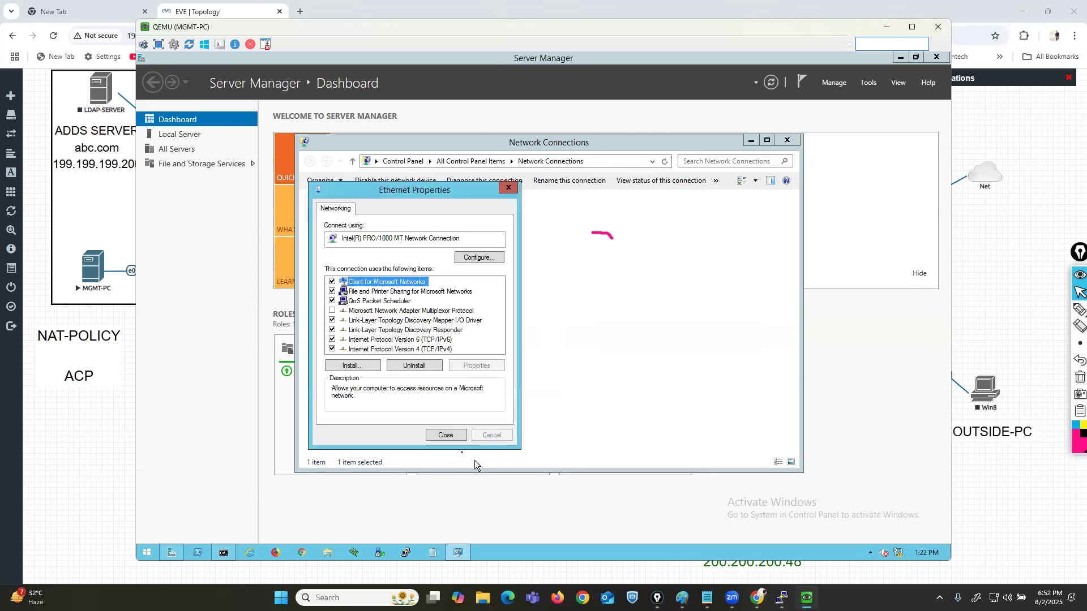
Close the Ethernet properties and Network Connections windows and ping 192.168.1.1 from the MGMT-PC Command Prompt.
left_click(445, 435)
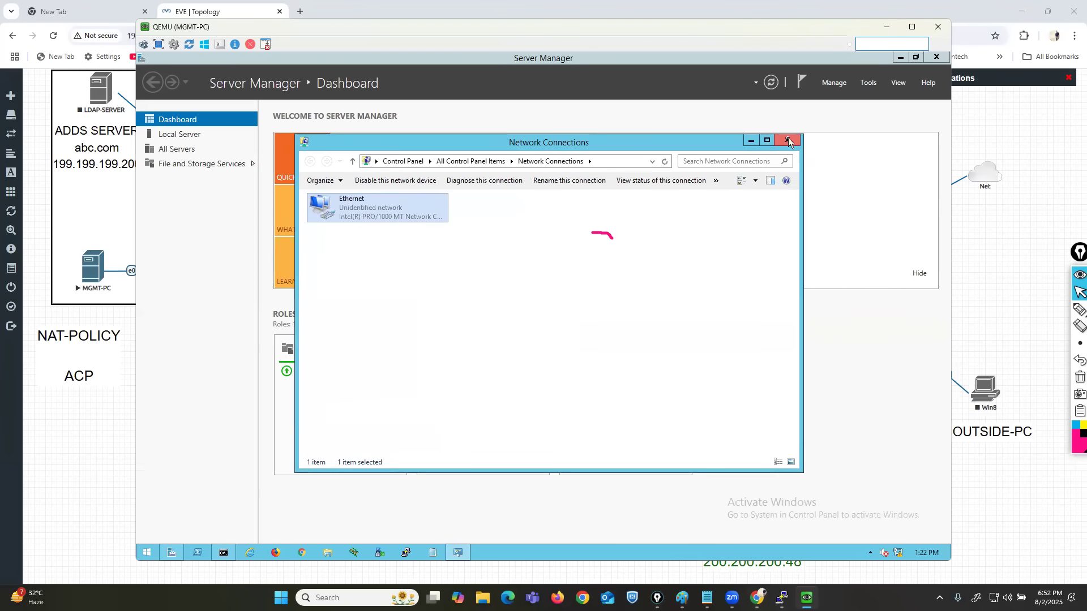
left_click(789, 142)
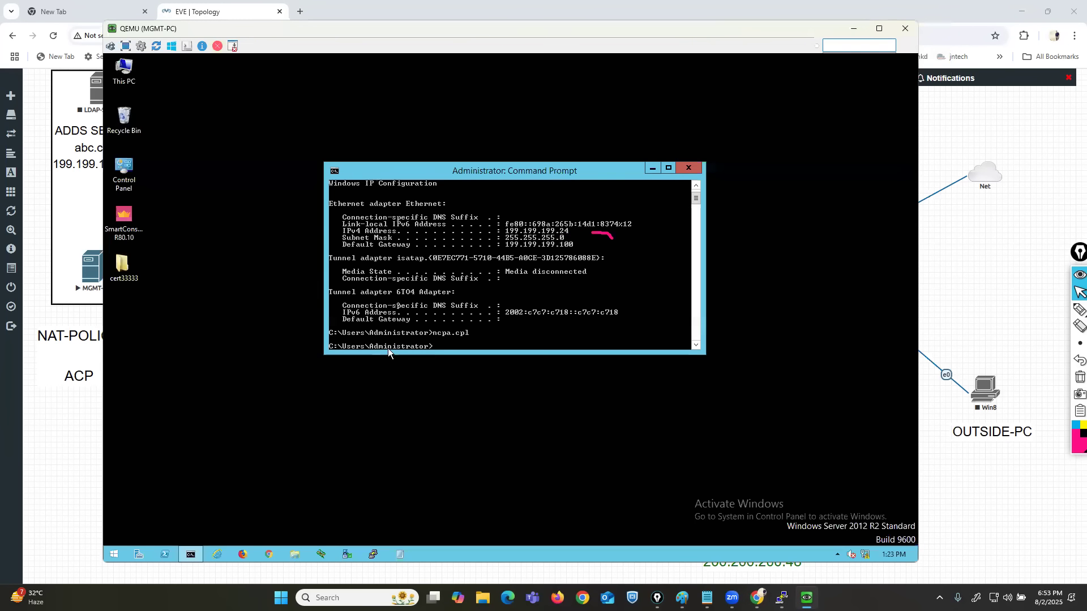
type("ping 192.168.1")
type(".1.")
key("Return")
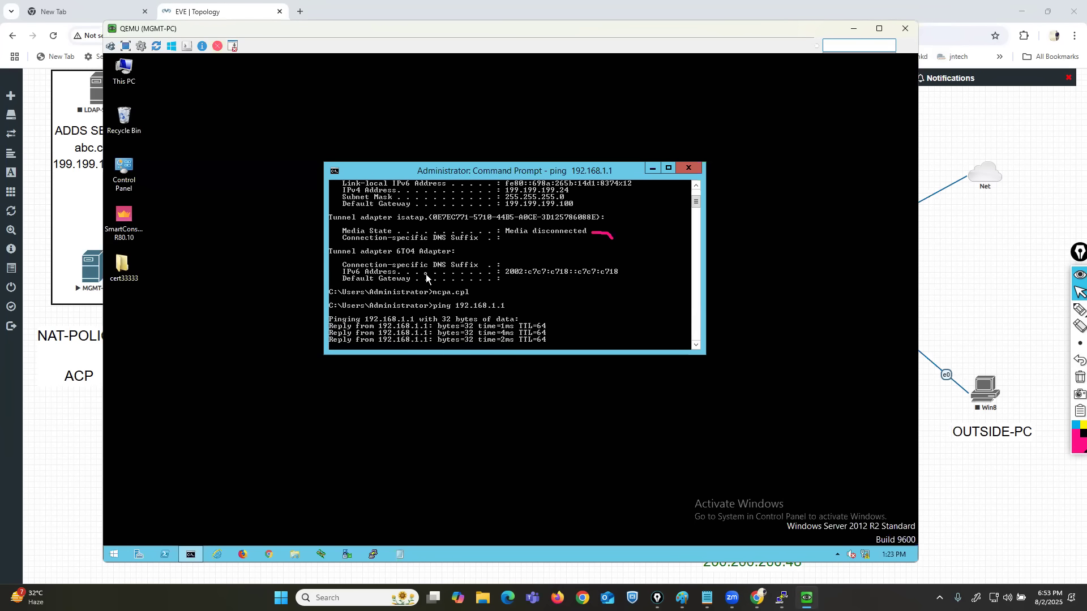
Outline the segment from MGMT-PC to the gateway's eth0 on the topology with the pen, adding arrows at MGMT-PC and 192.168.1.1.
left_click(1074, 306)
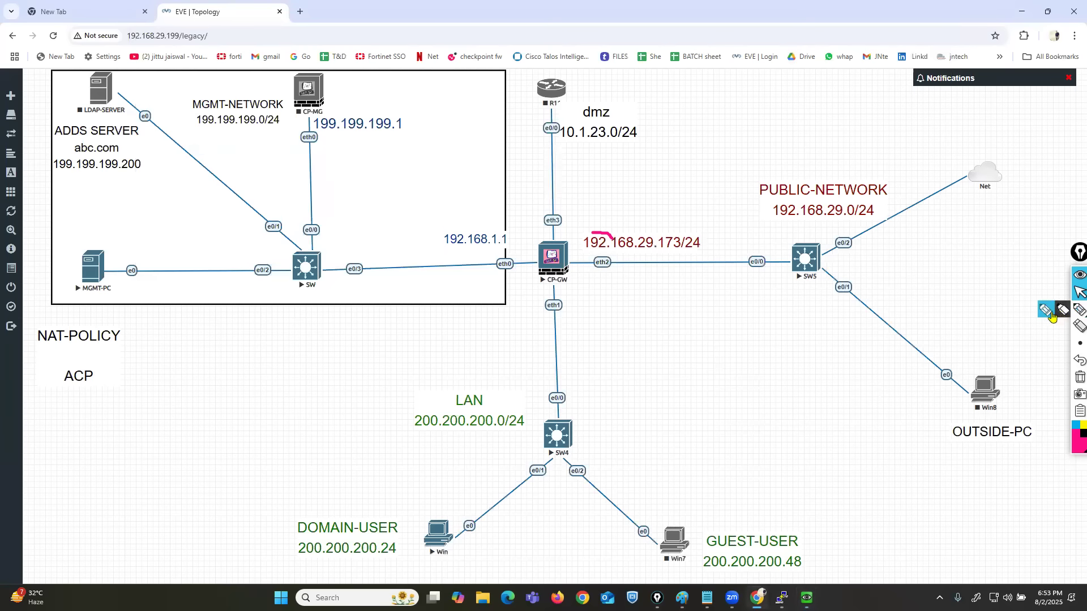
left_click(1055, 315)
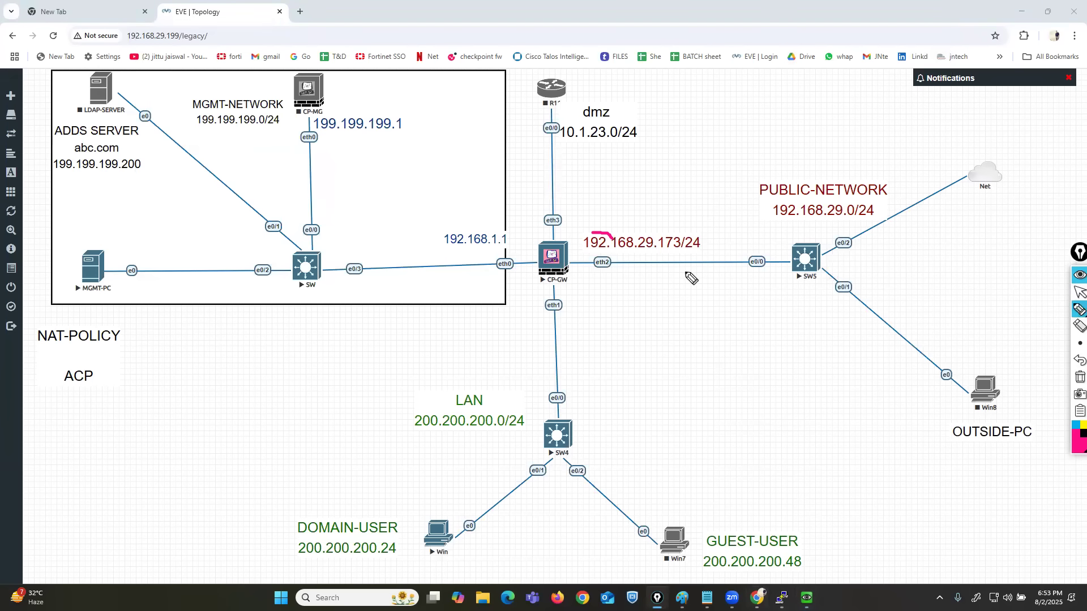
left_click_drag(526, 227, 528, 288)
mouse_move(526, 230)
left_mouse_down()
mouse_move(54, 218)
mouse_move(49, 329)
mouse_move(479, 329)
mouse_move(527, 280)
left_mouse_up()
mouse_move(500, 178)
left_mouse_down()
mouse_move(502, 215)
mouse_move(510, 208)
left_mouse_up()
left_click_drag(45, 196, 77, 243)
left_click_drag(50, 241, 78, 243)
left_click(1080, 292)
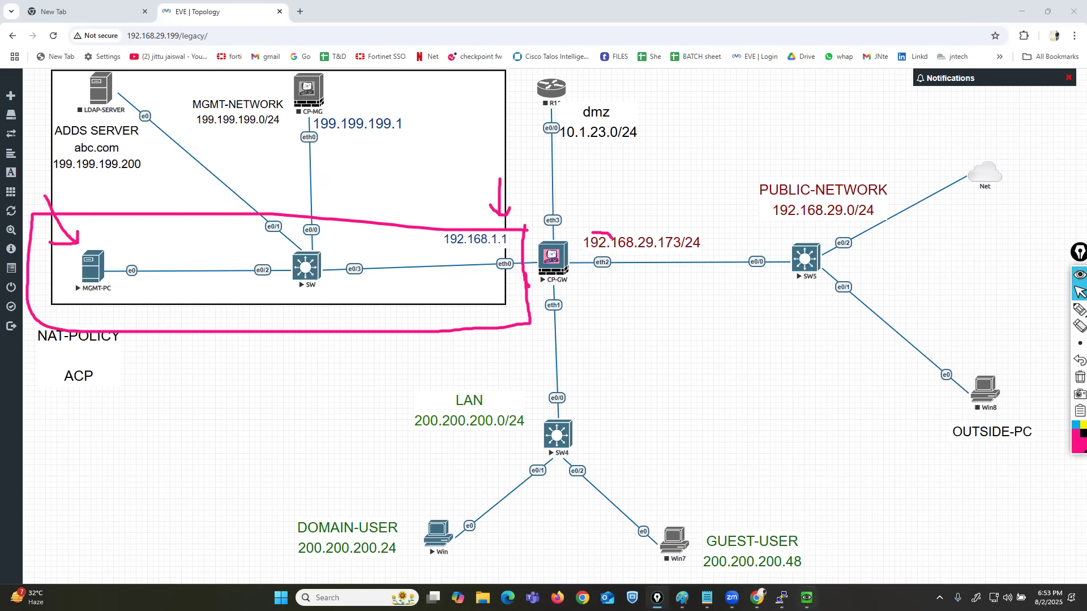
Return to the MGMT-PC console, maximize its Chrome window, and clear the pen marks and the page-restore prompt.
left_click(807, 598)
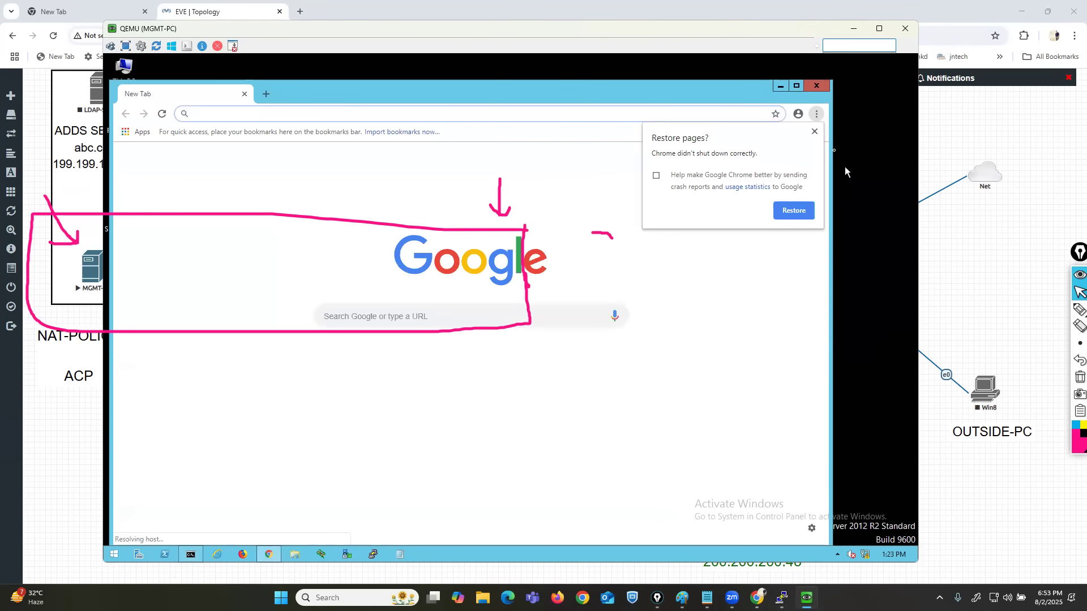
left_click(796, 86)
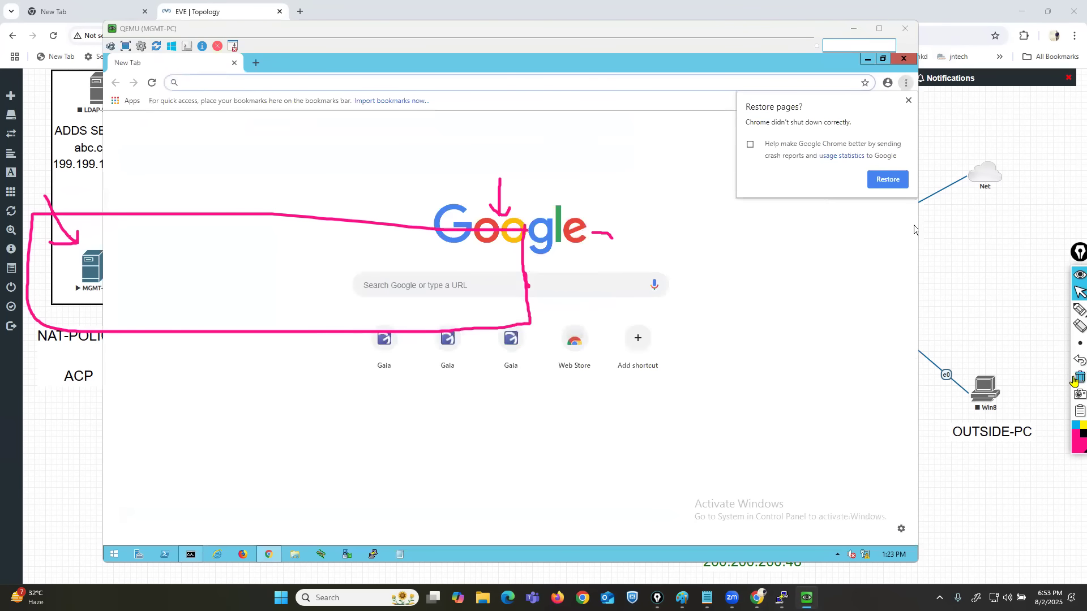
left_click(914, 225)
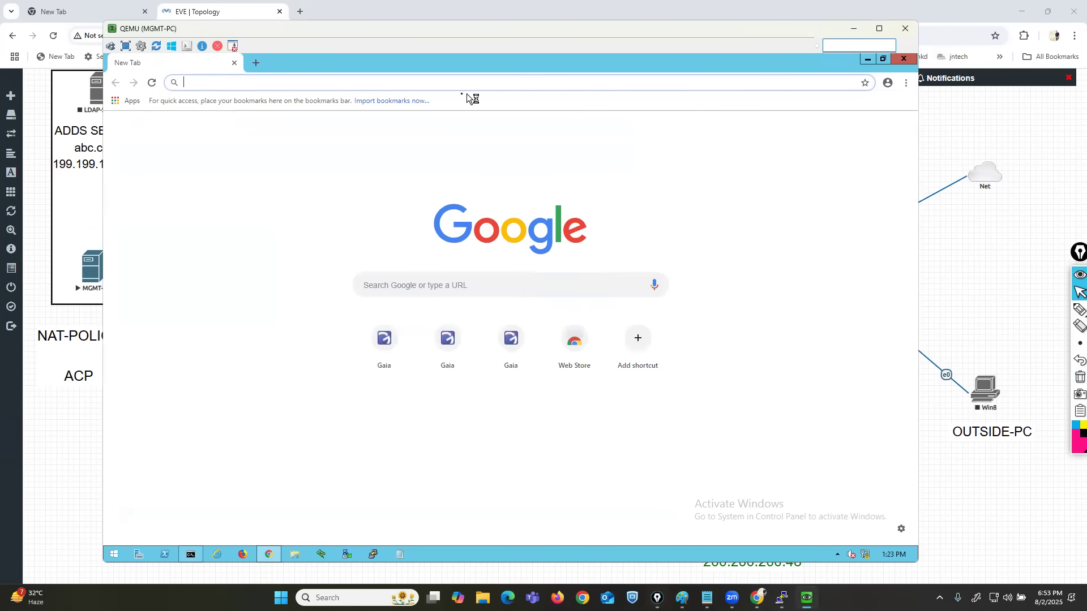
left_click(427, 78)
type("htt")
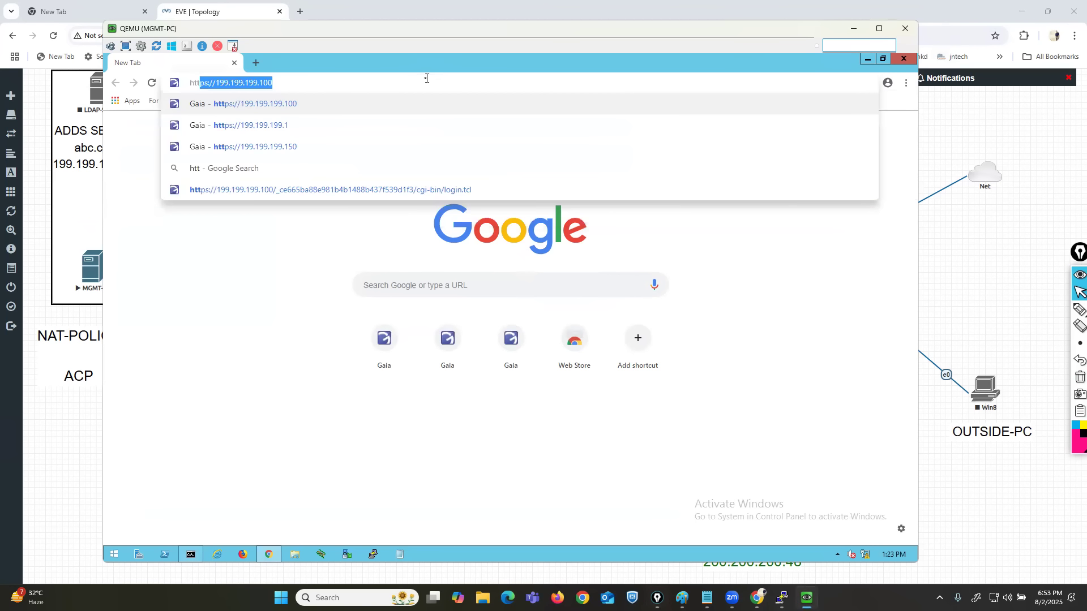
type("ps:/")
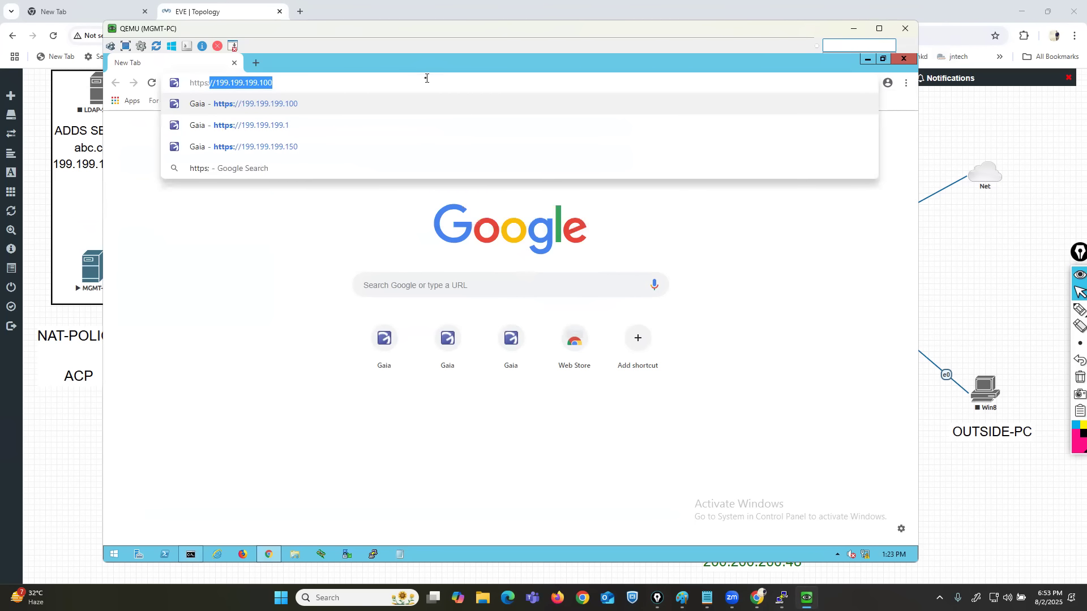
type("/")
type("192.168.1.1")
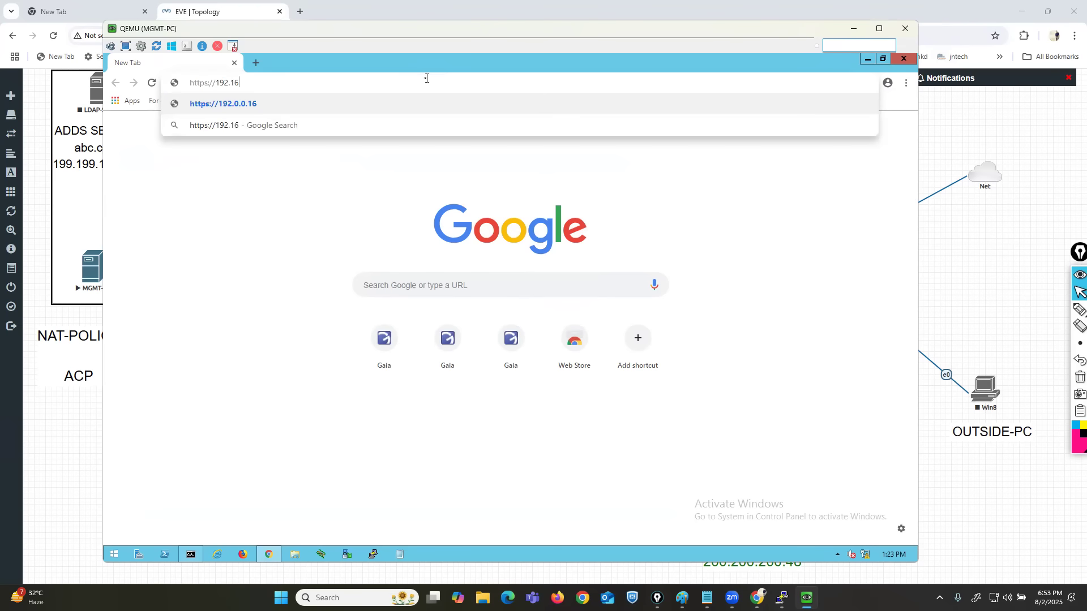
key("Return")
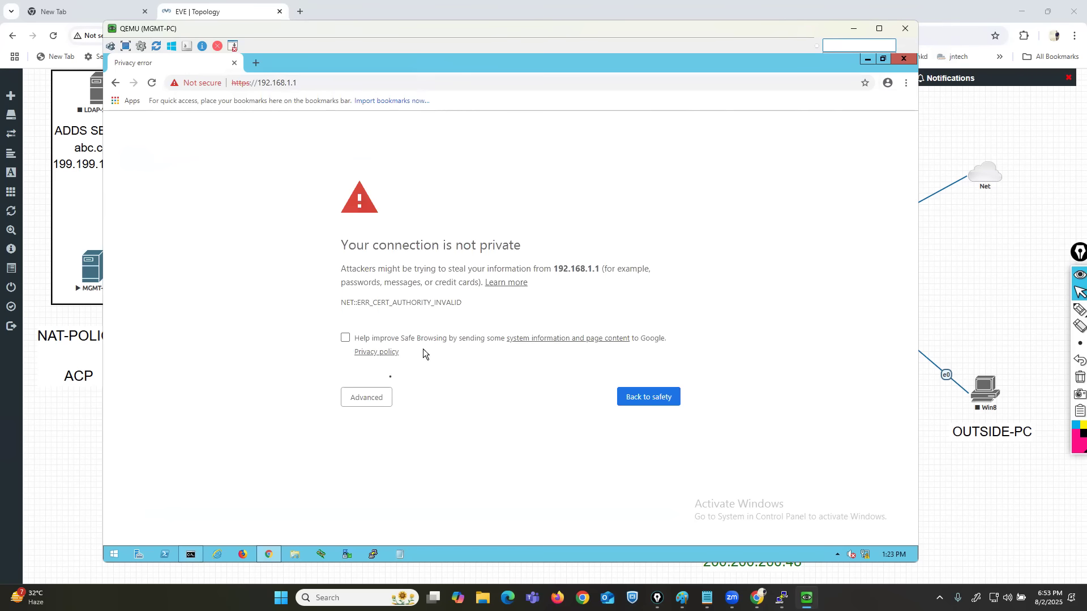
left_click(365, 399)
left_click(405, 485)
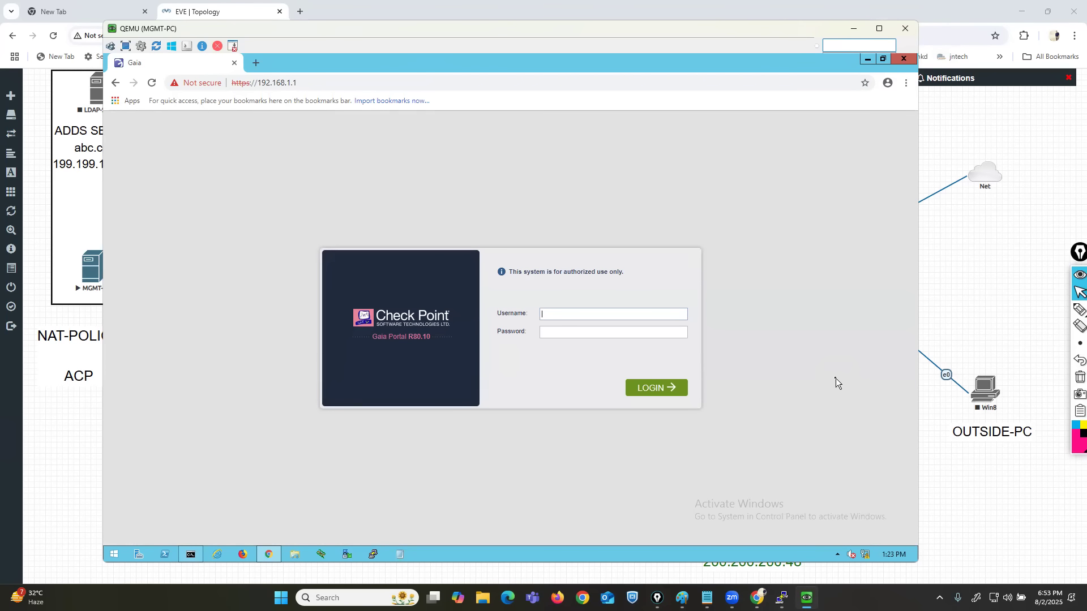
Underline the Gaia Portal version on the login page with the pen, and clear the mark.
left_click(1045, 313)
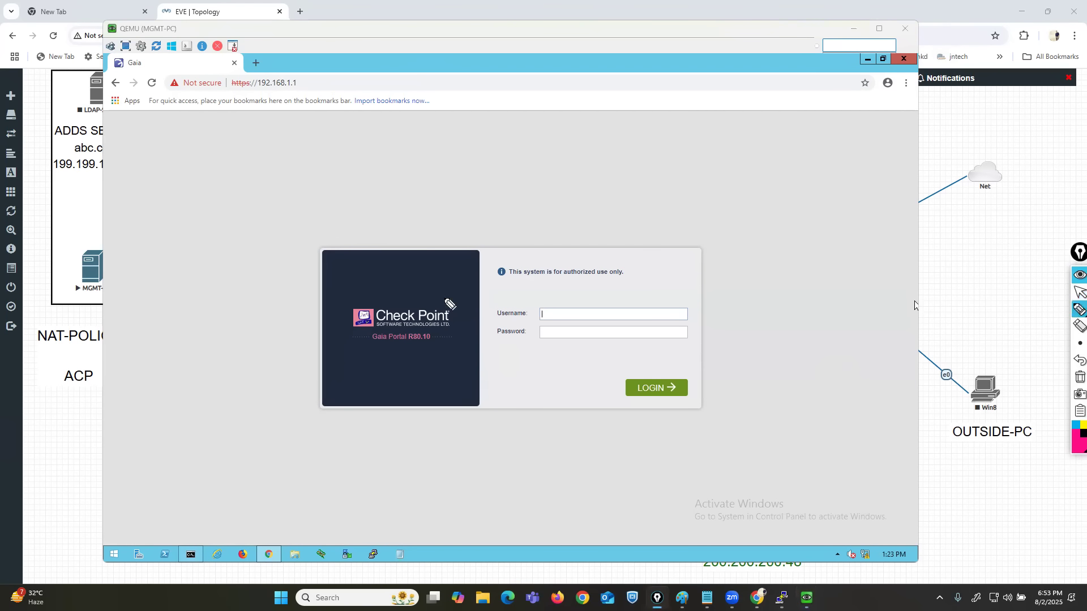
left_click_drag(403, 345, 434, 345)
left_click(1076, 376)
left_click(1075, 296)
Log in to the Gaia Portal with the username admin and the account password.
left_click(563, 312)
type("admin")
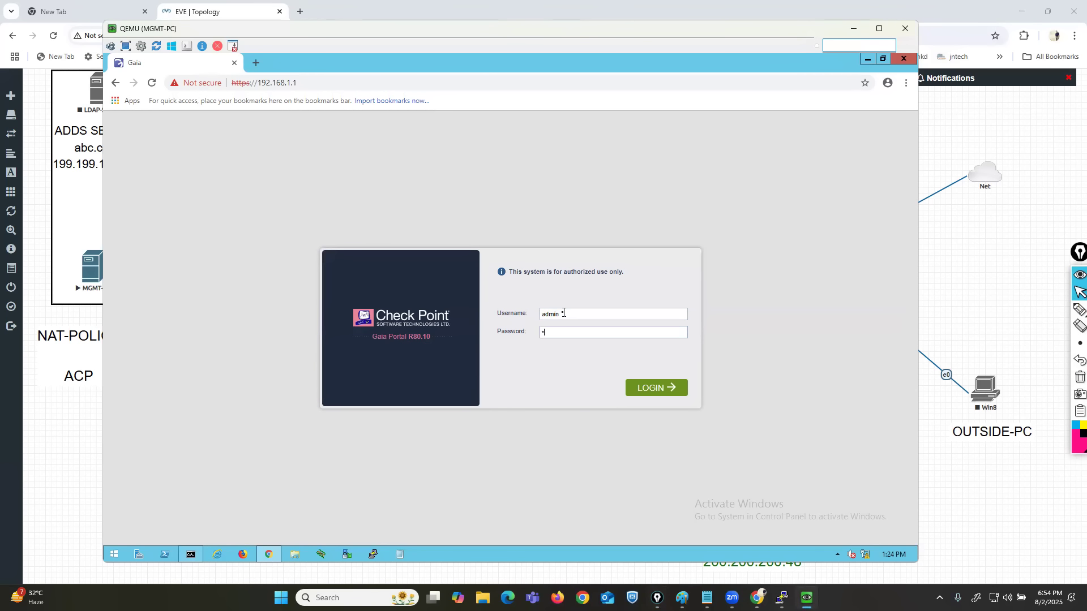
key("Return")
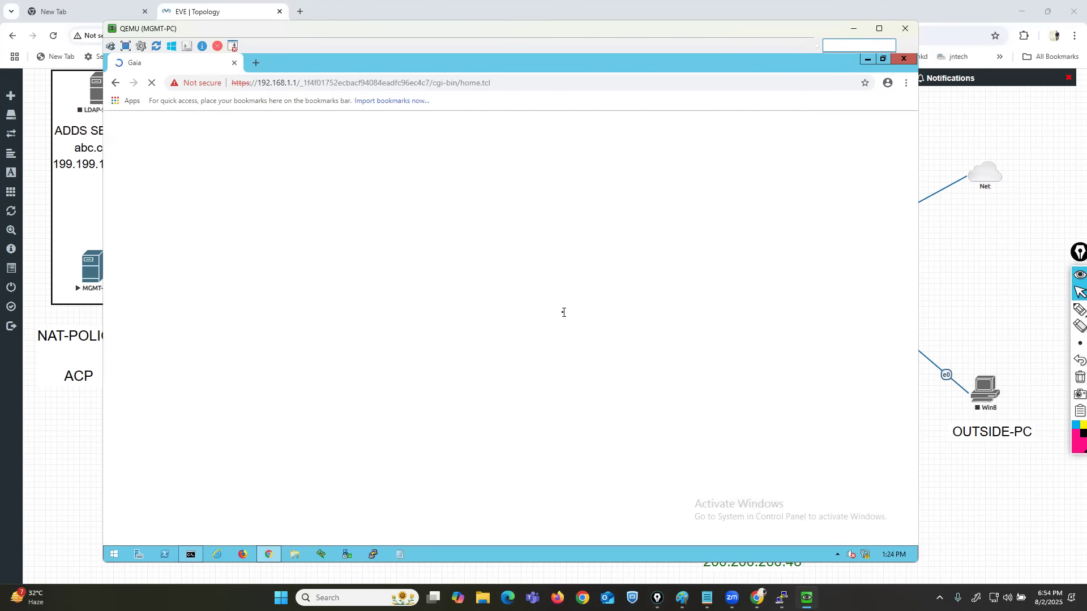
Examine the First Time Wizard instruction in the CP-GW console by highlighting its text, and minimize the console.
key("alt+Tab")
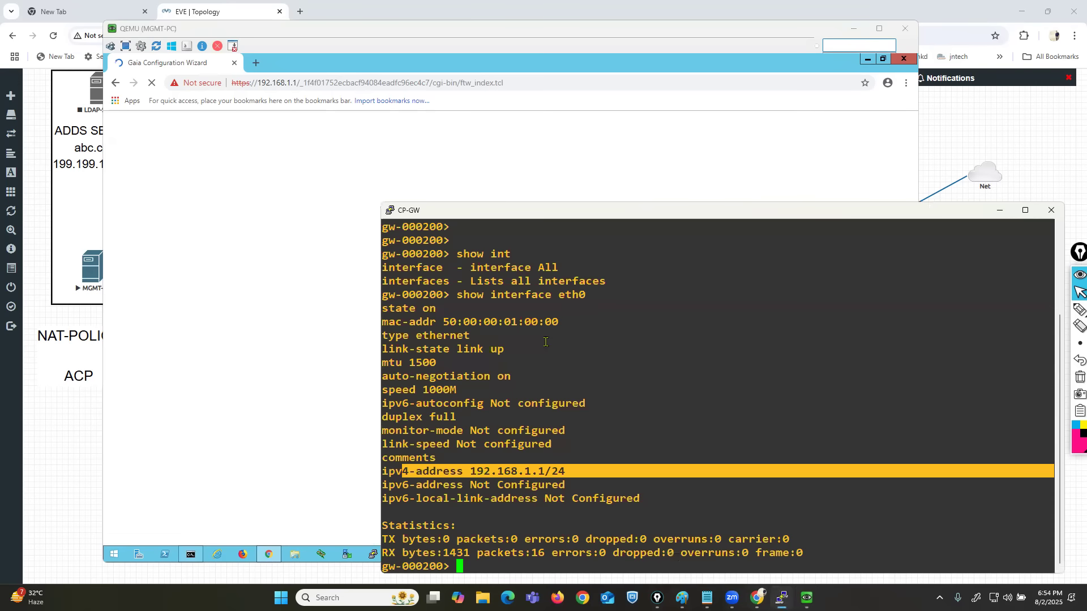
scroll(545, 342, "up", 3)
left_click_drag(412, 310, 563, 313)
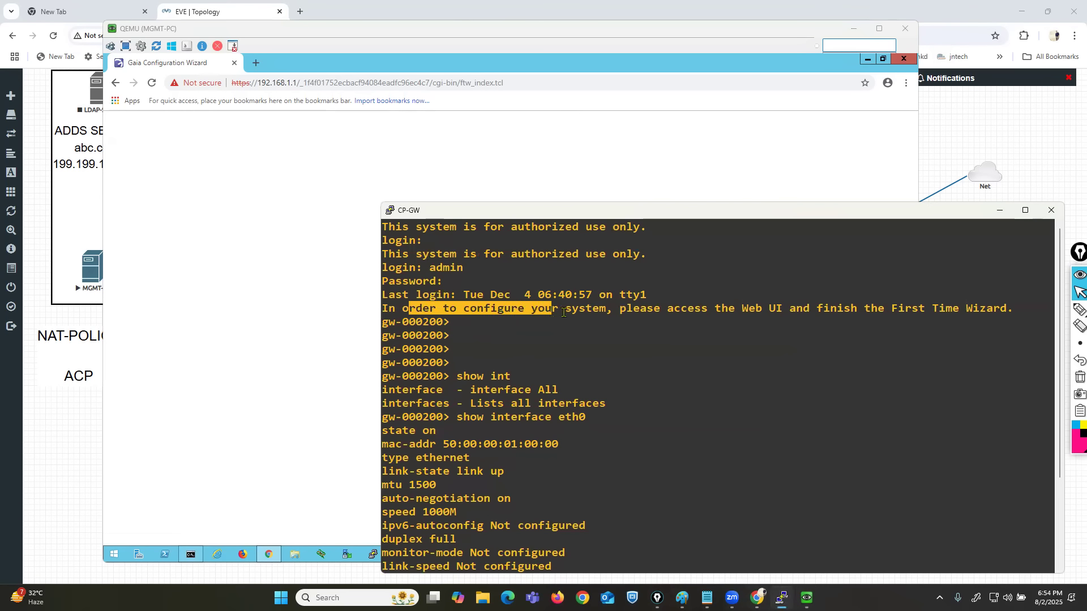
left_click_drag(647, 310, 803, 310)
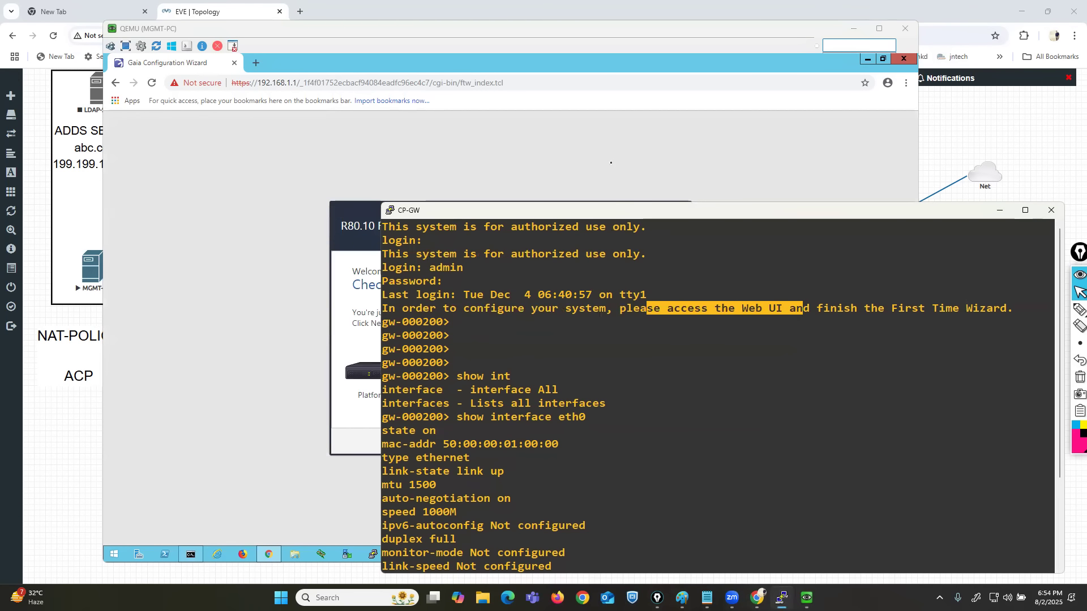
left_click(611, 162)
left_click(1029, 378)
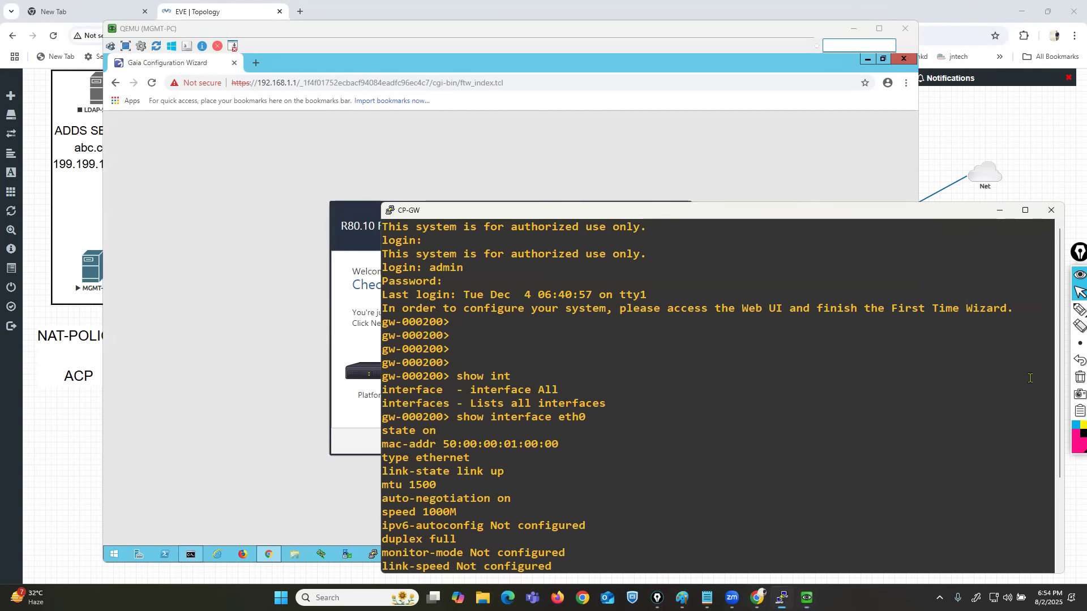
left_click_drag(777, 310, 980, 313)
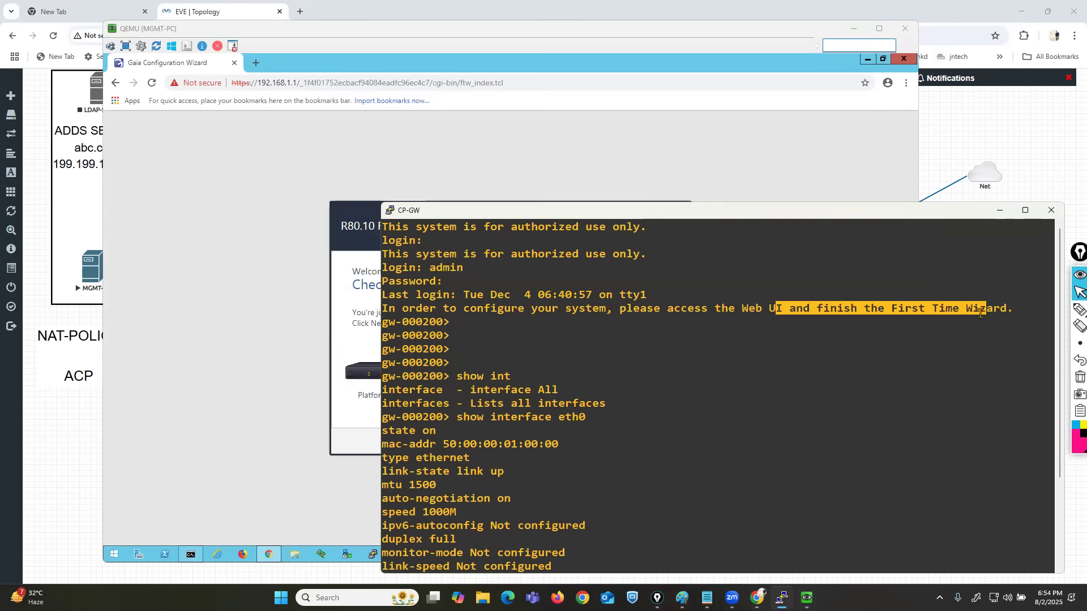
left_click(999, 210)
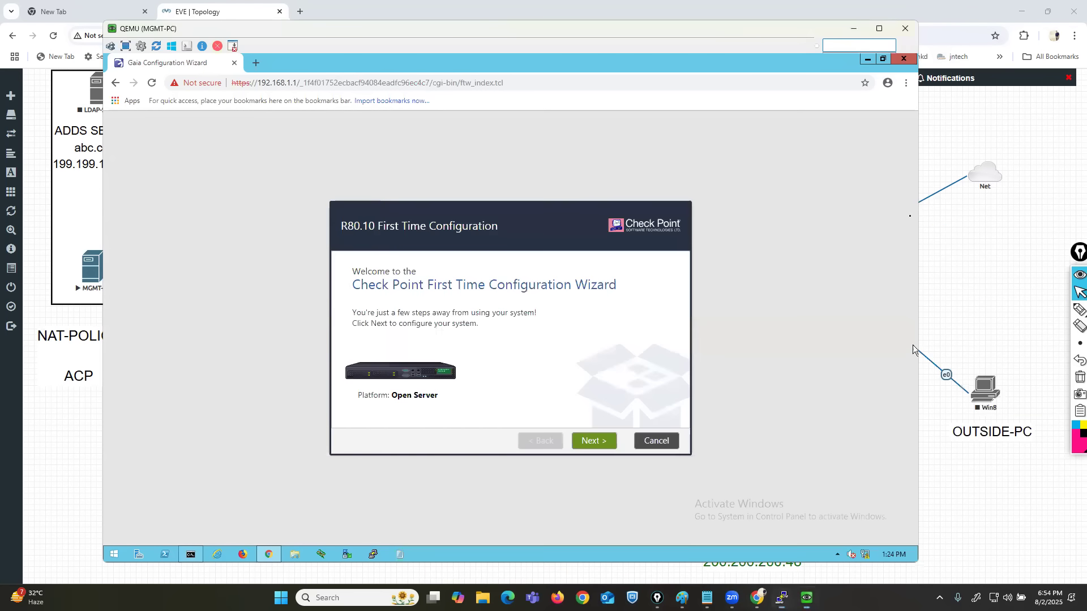
Advance the First Time Configuration Wizard with Continue with R80.10 configuration, keeping eth0's management address 192.168.1.1.
left_click_drag(424, 226, 451, 215)
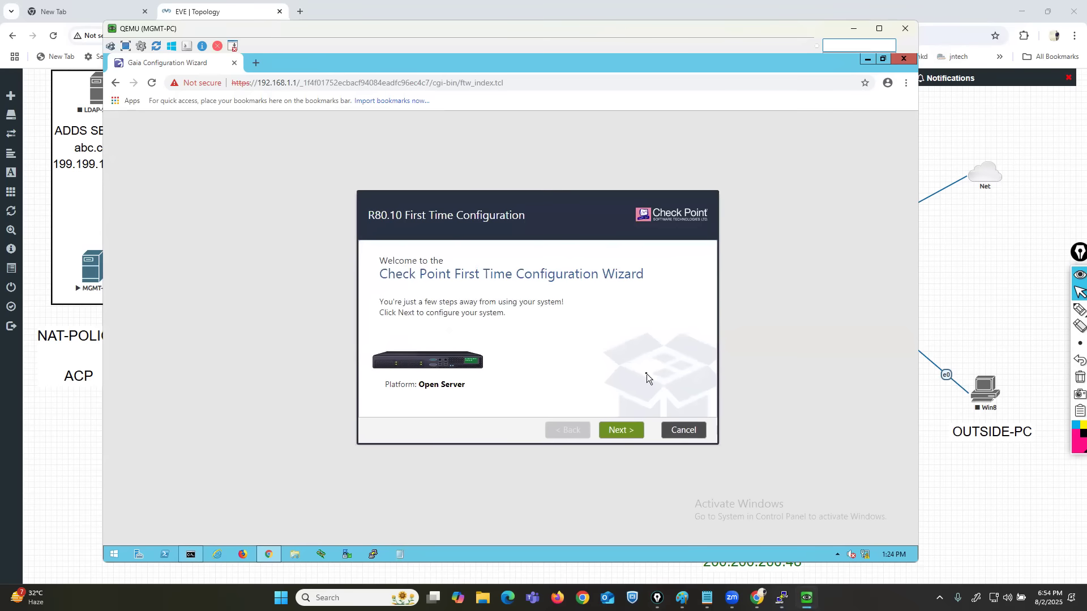
left_click(623, 431)
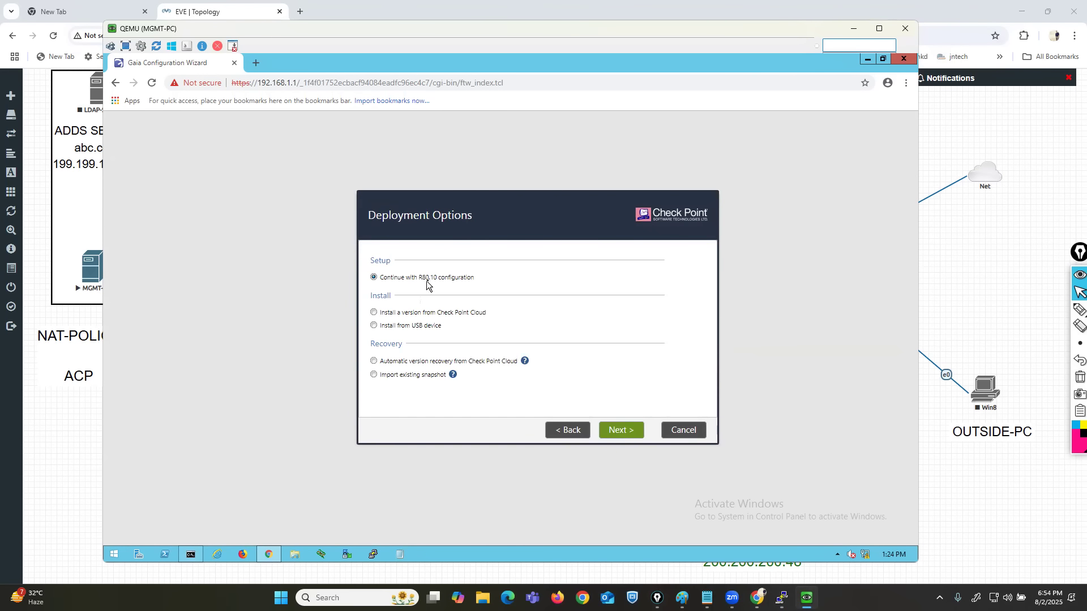
left_click(611, 431)
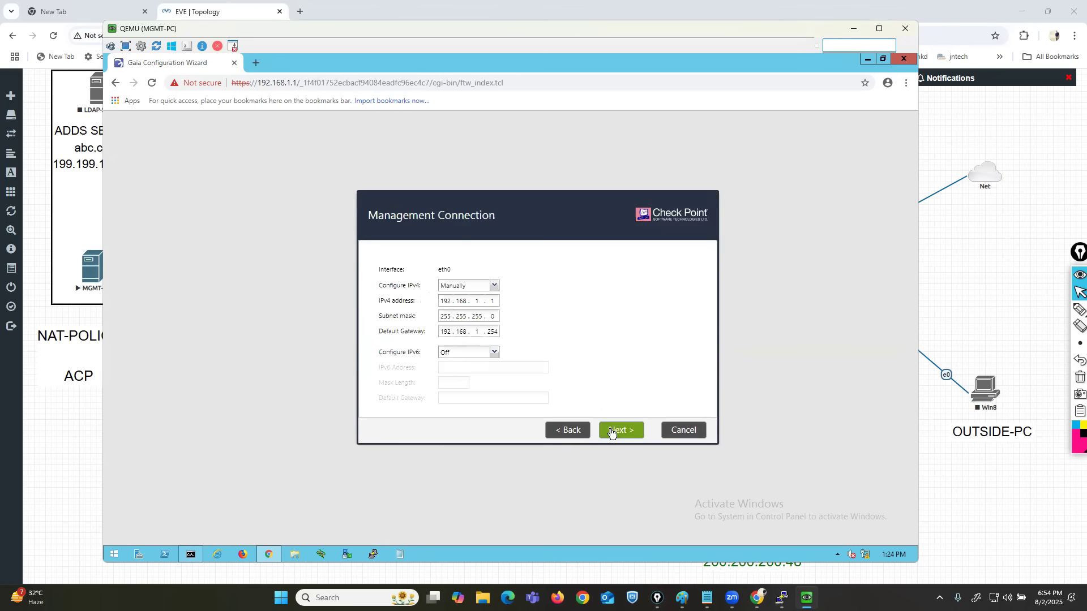
double_click(447, 301)
left_click(619, 432)
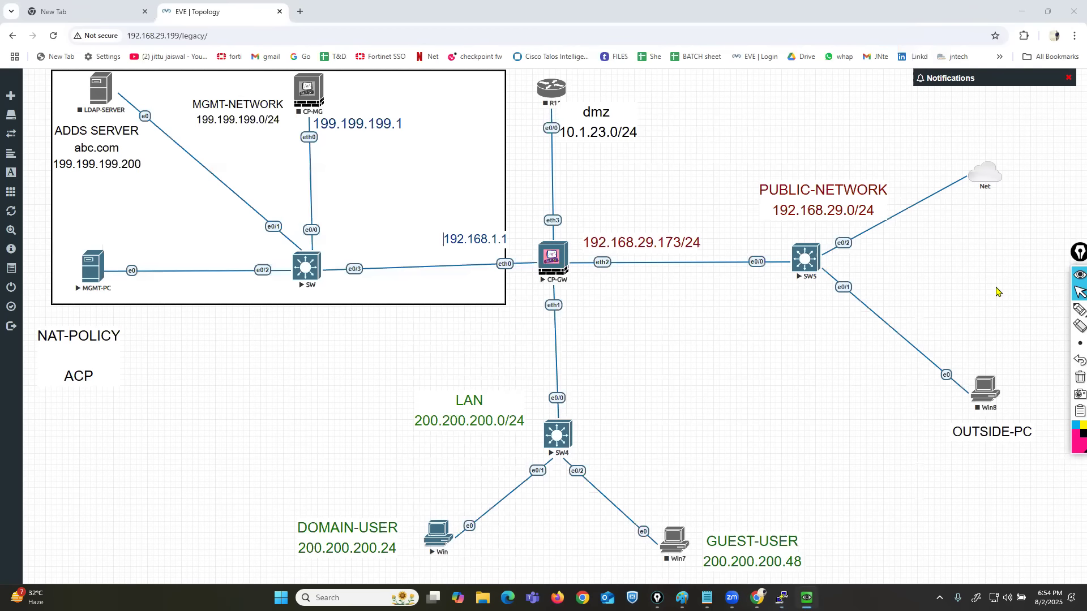
Draw arrows on the topology from the gateway towards the LAN and public network, clear them, and return to the MGMT-PC console.
left_click(997, 293)
mouse_move(576, 297)
left_mouse_down()
mouse_move(567, 391)
mouse_move(591, 361)
left_mouse_up()
mouse_move(589, 233)
left_mouse_down()
mouse_move(810, 220)
mouse_move(776, 247)
left_mouse_up()
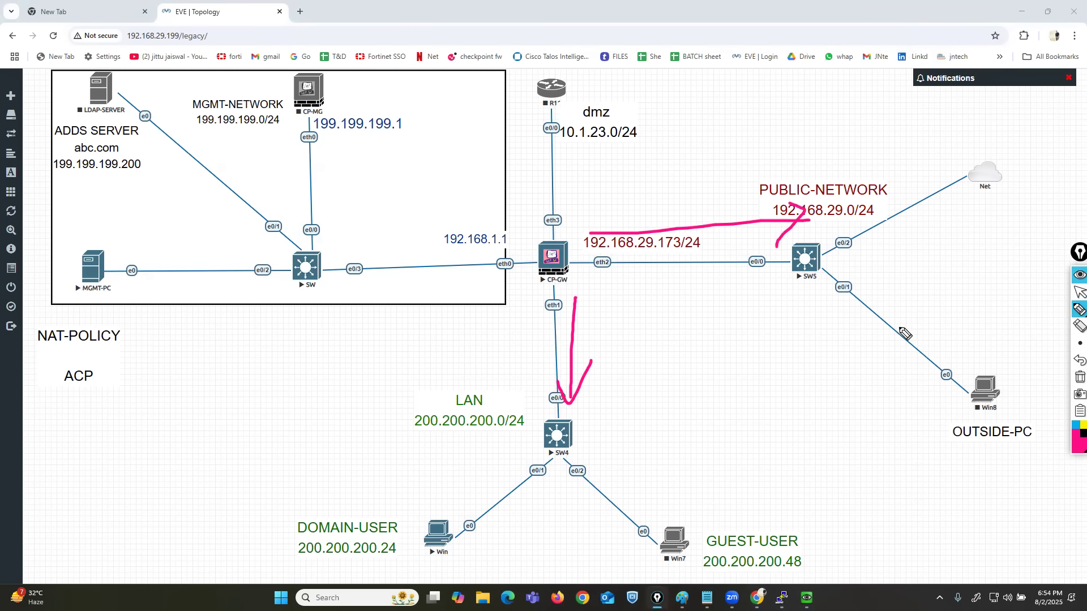
left_click(1079, 377)
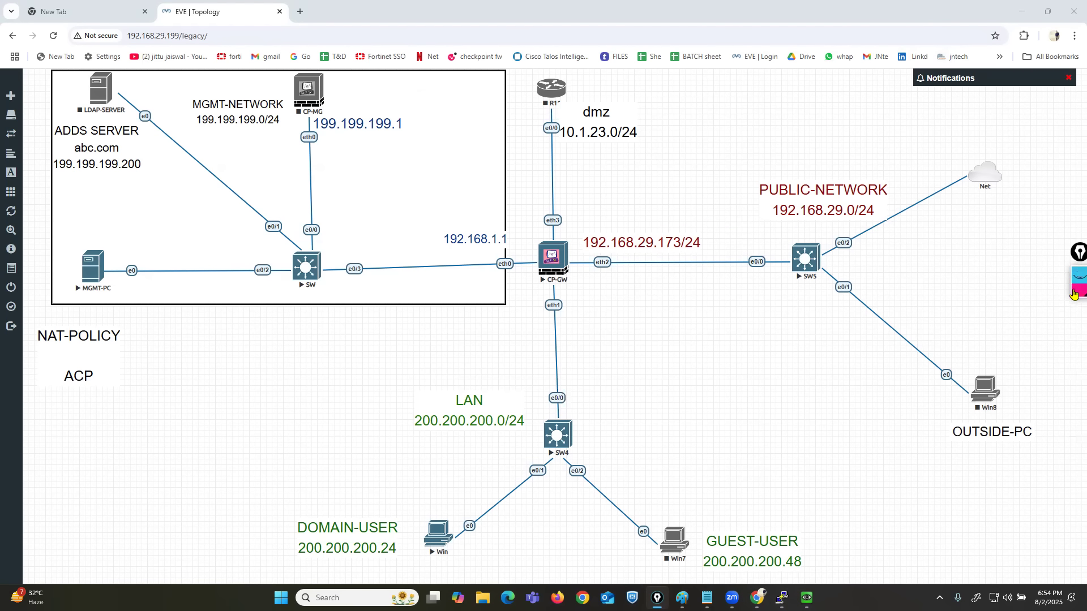
left_click(1079, 253)
left_click(1079, 293)
left_click(807, 598)
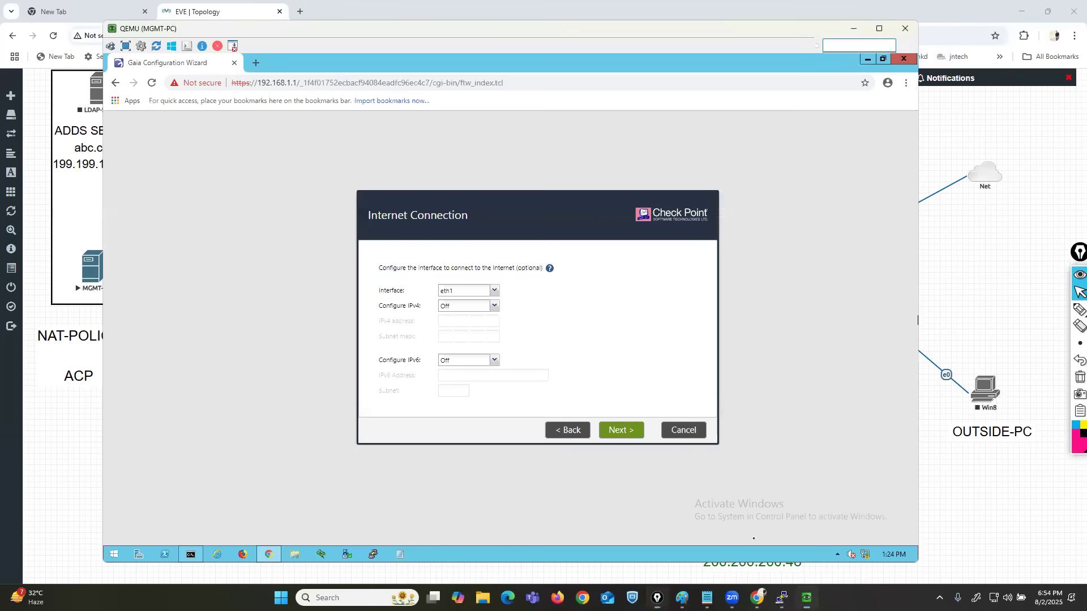
Try eth2 as the Internet Connection interface, and set the interface back to eth1.
left_click(496, 292)
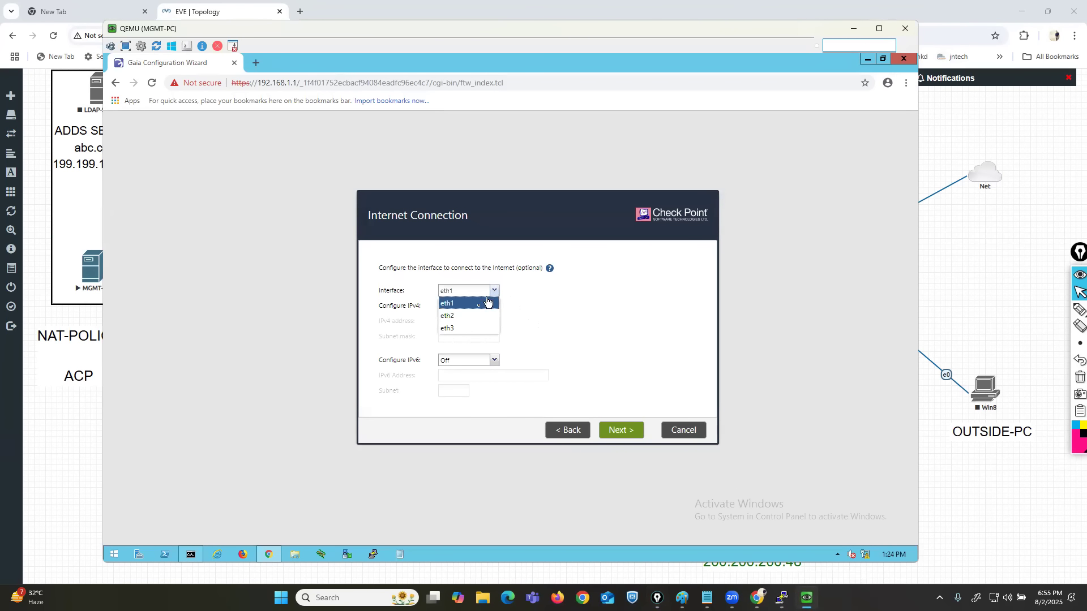
left_click(472, 315)
left_click(496, 291)
left_click(470, 307)
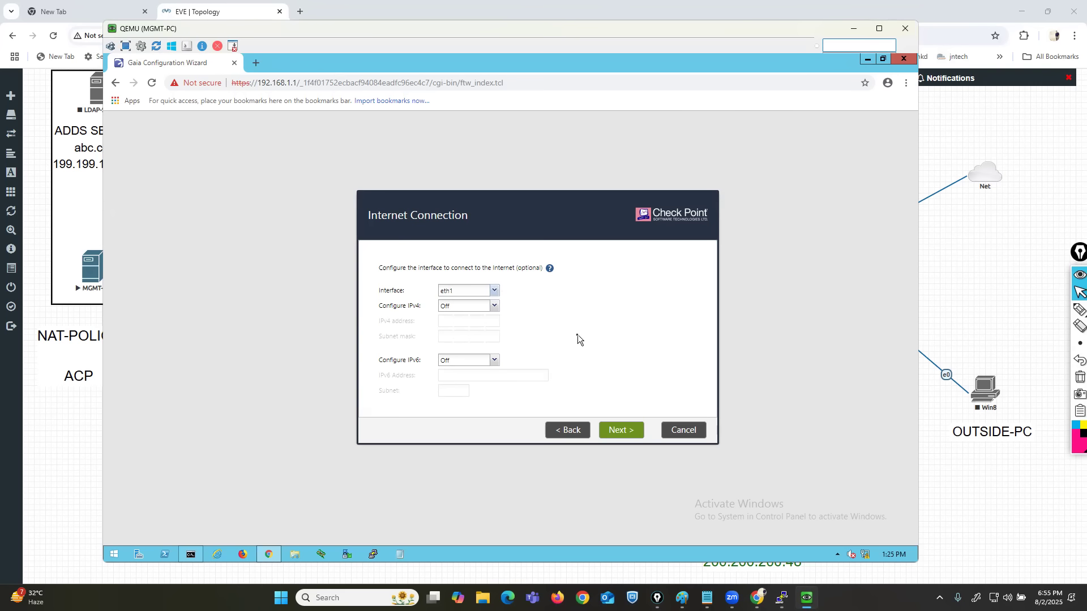
Recheck the Management Connection page and accept the Internet Connection settings with eth1 selected and IPv4 and IPv6 off.
left_click(566, 430)
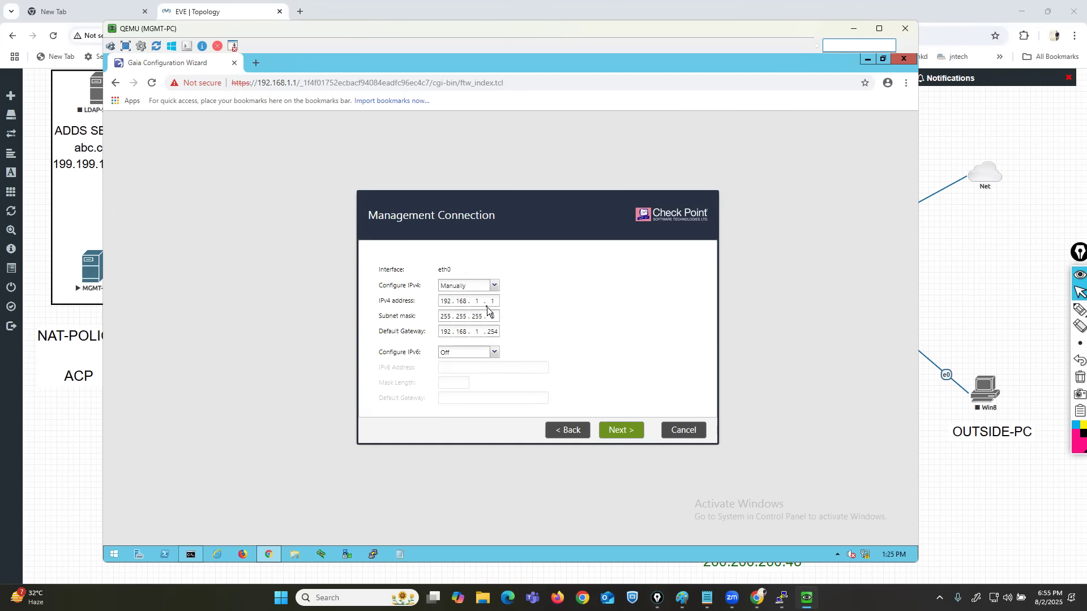
left_click(617, 430)
left_click(1037, 68)
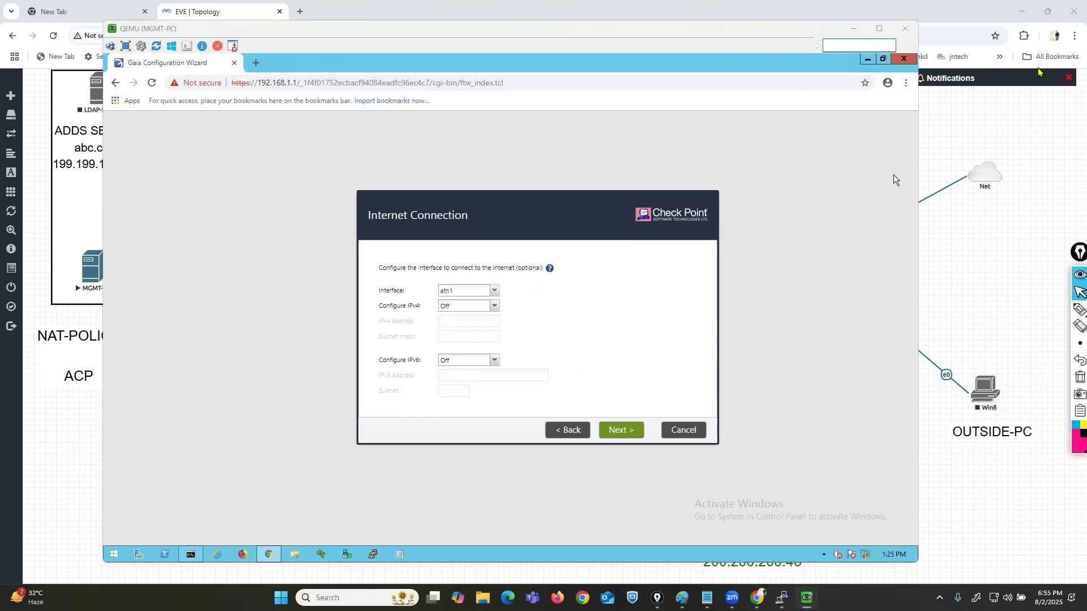
left_click(620, 430)
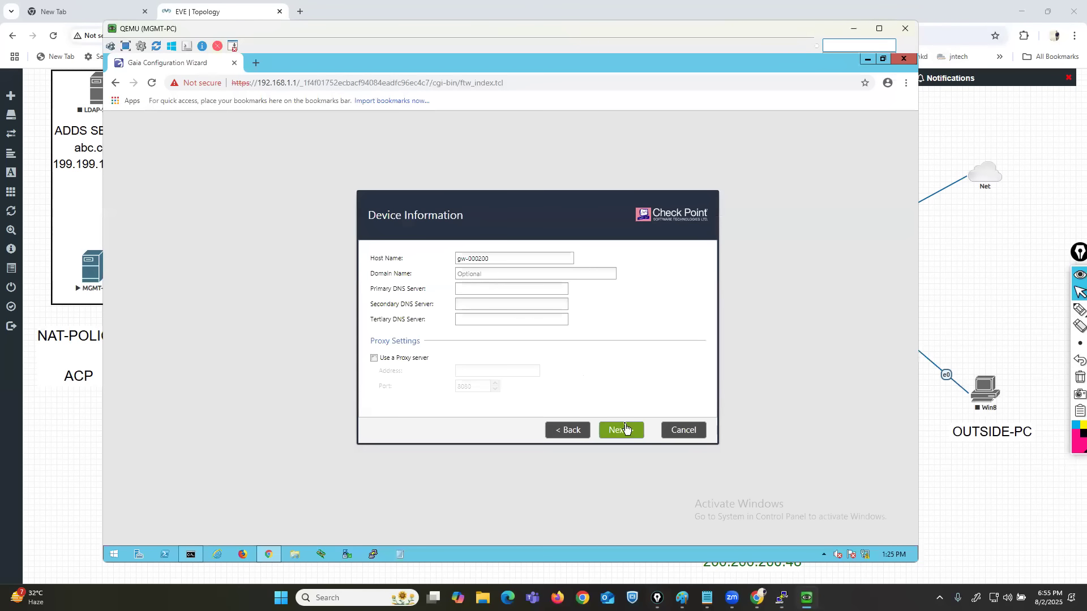
Set the host name to CP-FW and accept the Device Information page with the domain and DNS server fields left empty.
left_click_drag(499, 258, 439, 258)
type("CP-FW")
left_click(1060, 313)
mouse_move(365, 280)
left_mouse_down()
mouse_move(383, 277)
mouse_move(397, 309)
left_mouse_up()
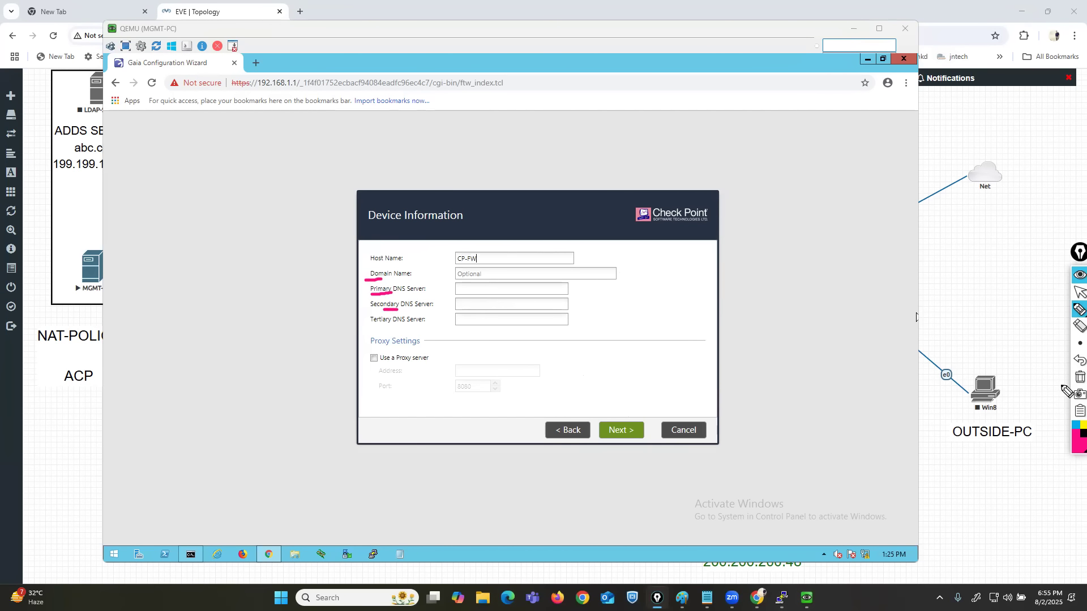
left_click(1077, 377)
left_click(1075, 293)
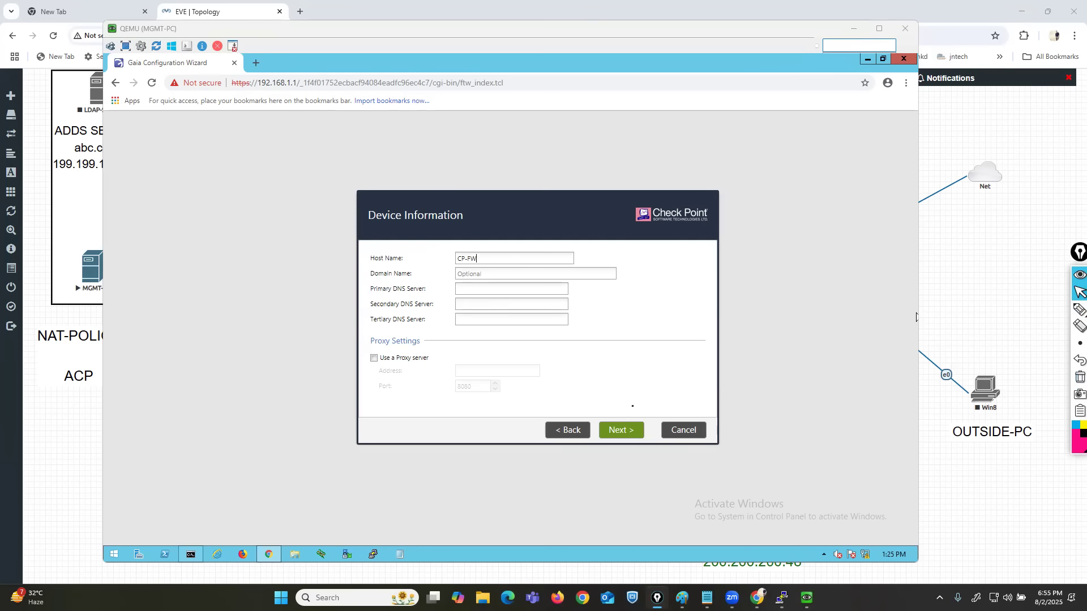
left_click(625, 433)
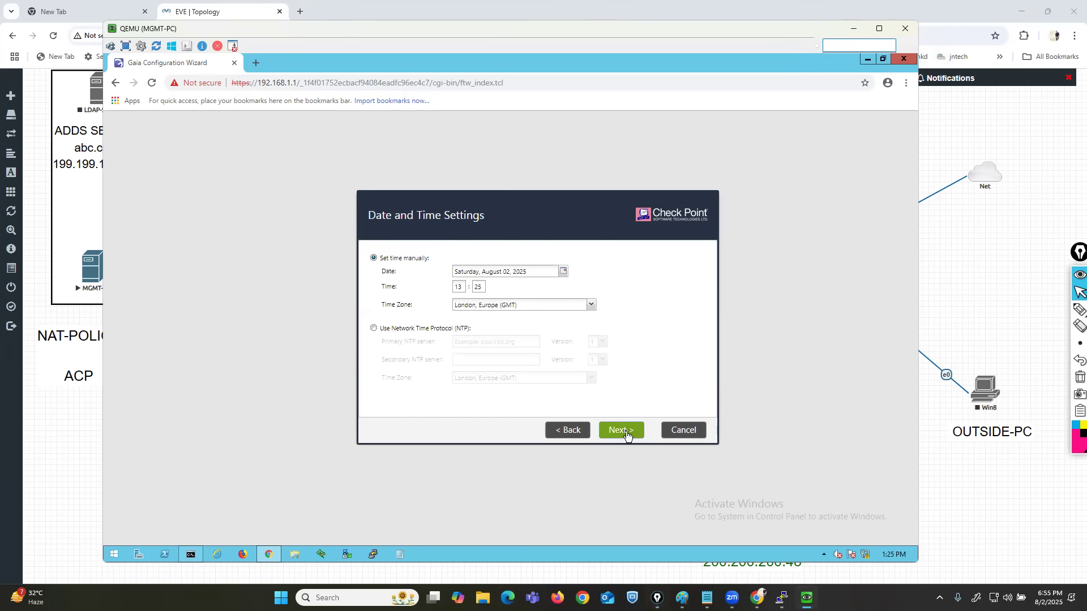
Set the time zone to Kolkata, Asia (GMT +5:30) and accept the manual date and time settings.
left_click(528, 305)
type("Kolkata, Asia (GMT +5:30")
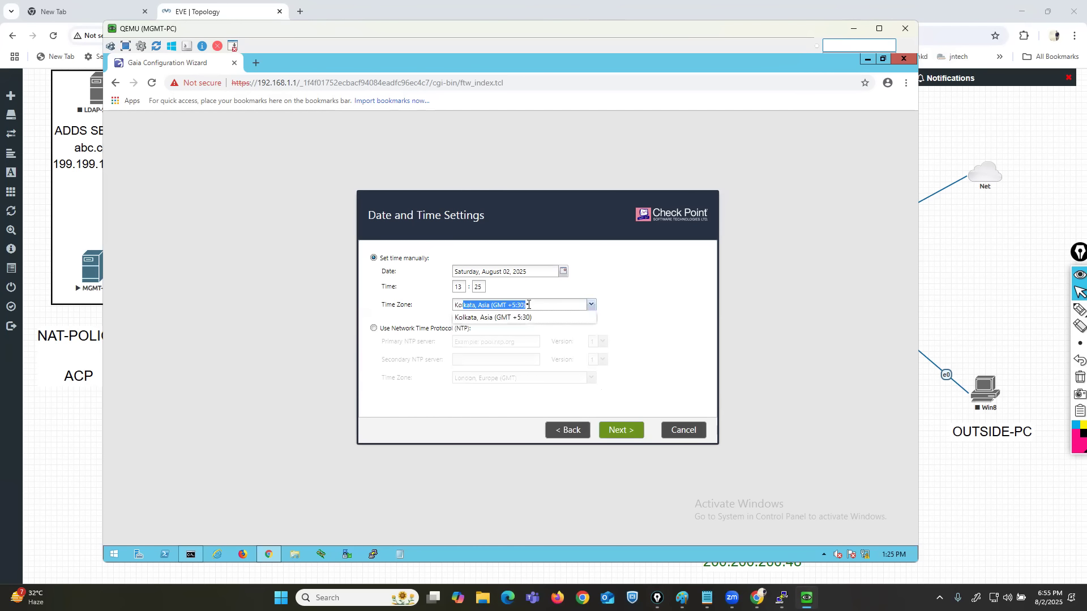
left_click(504, 318)
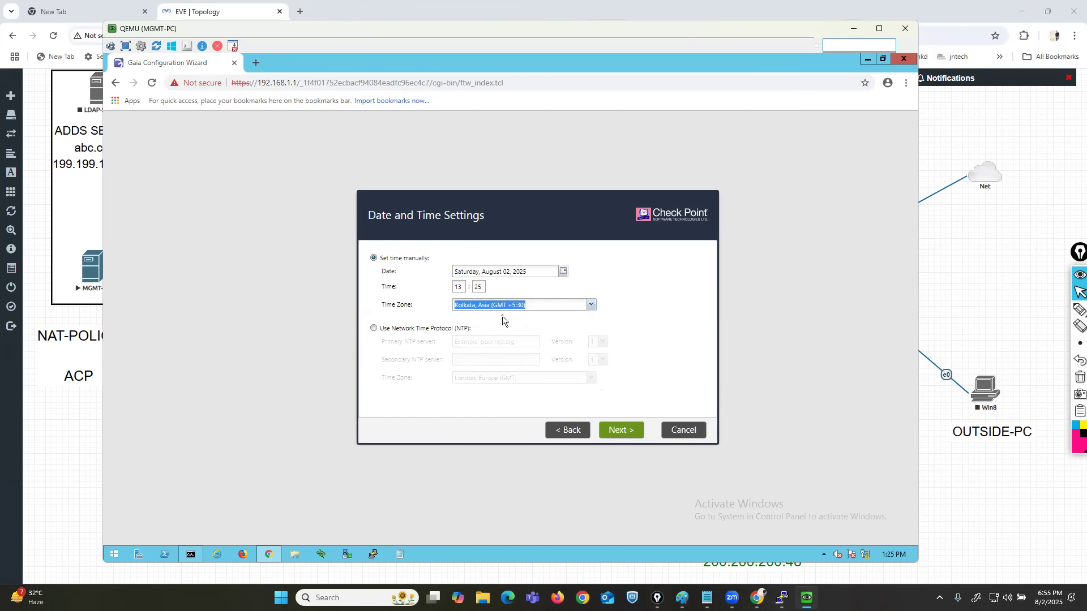
left_click(620, 433)
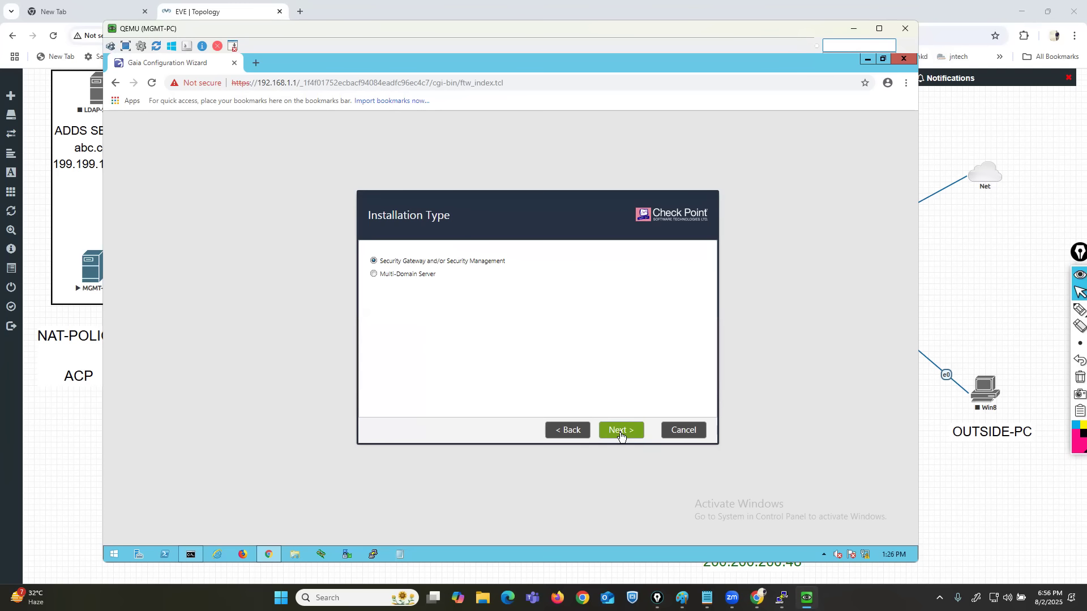
Recheck the Date and Time Settings and accept the installation type Security Gateway and/or Security Management.
left_click(561, 431)
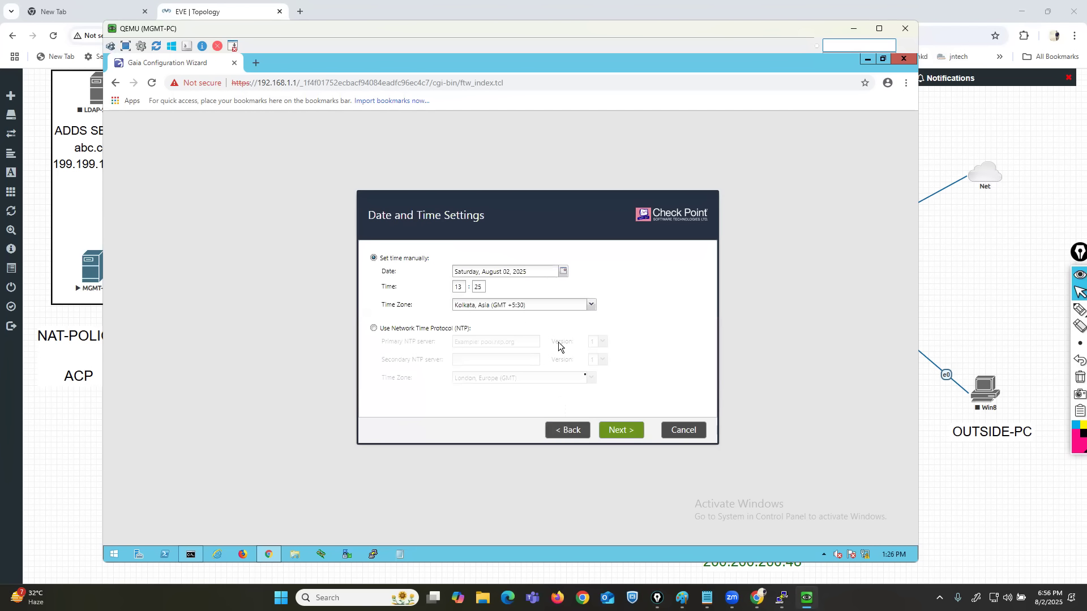
left_click(624, 432)
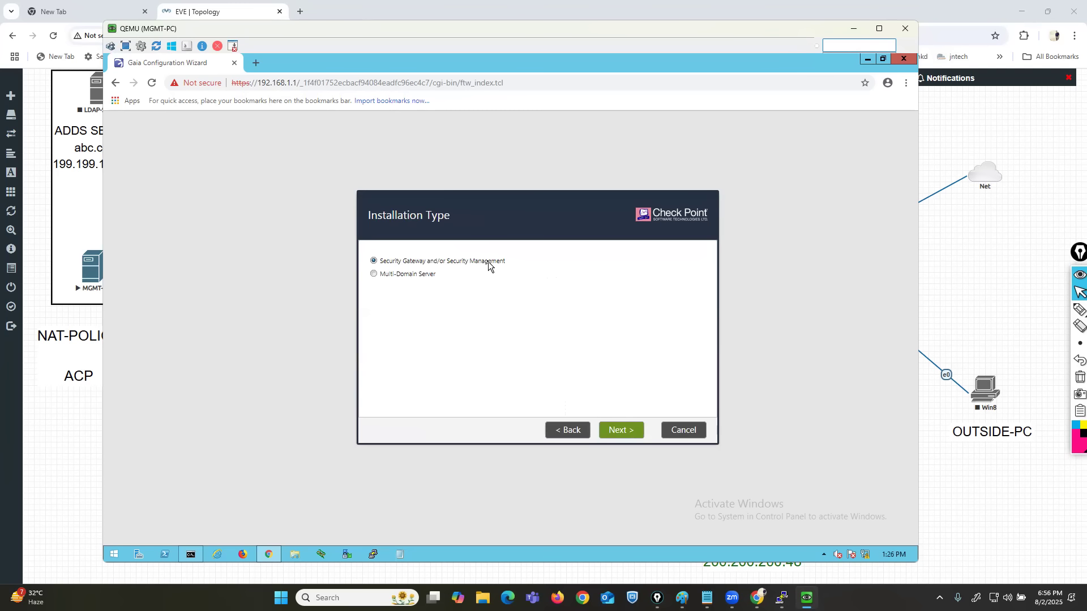
left_click(551, 429)
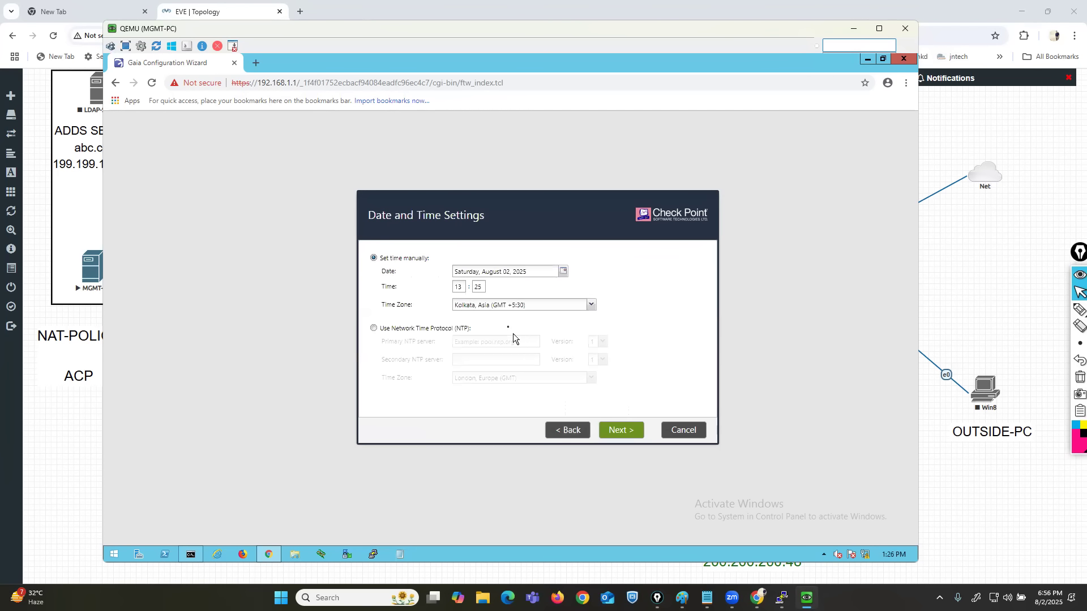
left_click(624, 431)
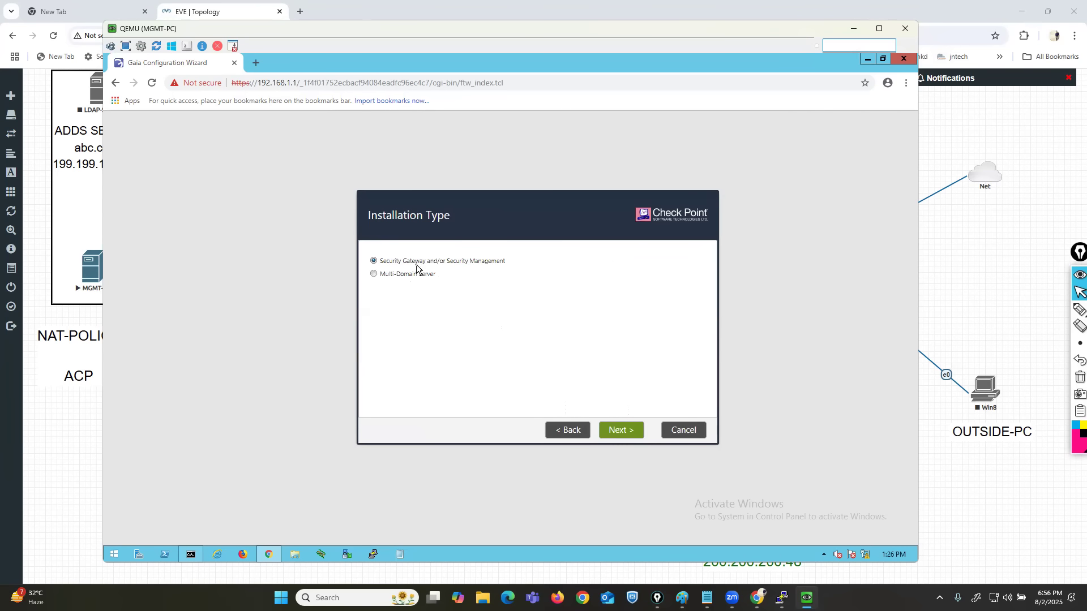
left_click(621, 430)
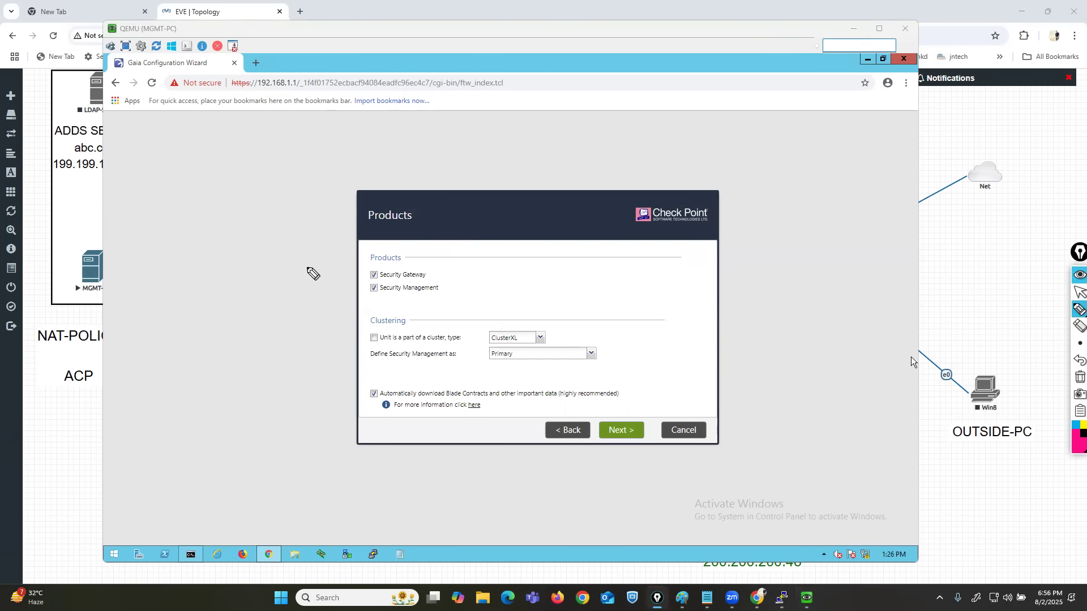
Draw arrows to the Security Gateway and Security Management products, and clear the annotations.
mouse_move(345, 262)
left_mouse_down()
mouse_move(404, 262)
mouse_move(403, 246)
mouse_move(360, 247)
mouse_move(362, 268)
left_mouse_up()
left_click(1079, 377)
mouse_move(290, 274)
left_mouse_down()
mouse_move(359, 274)
mouse_move(351, 266)
left_mouse_up()
mouse_move(298, 305)
left_mouse_down()
mouse_move(368, 296)
mouse_move(358, 306)
left_mouse_up()
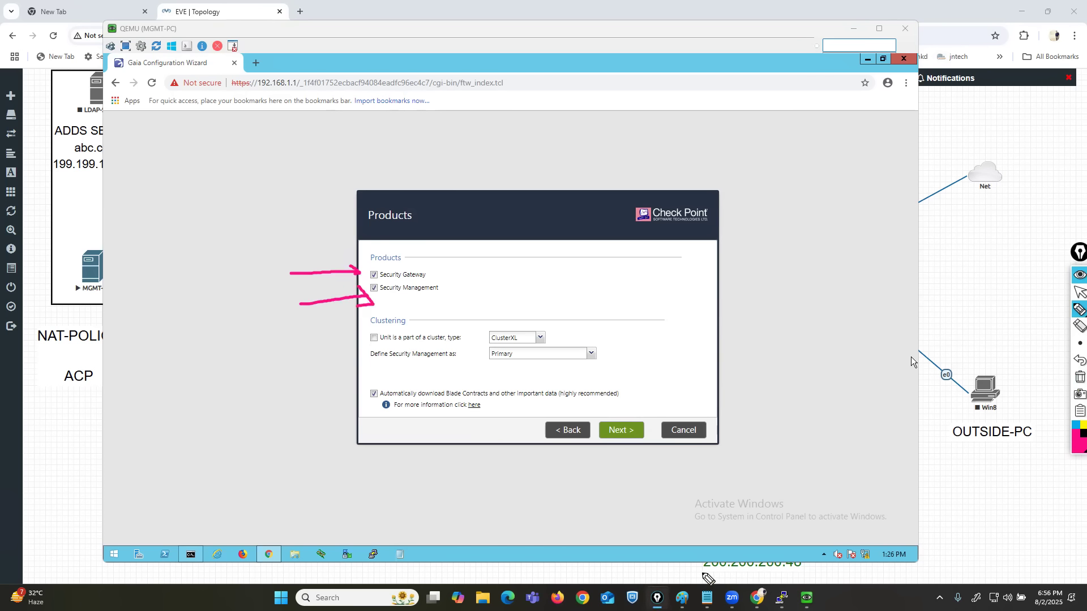
left_click(1079, 377)
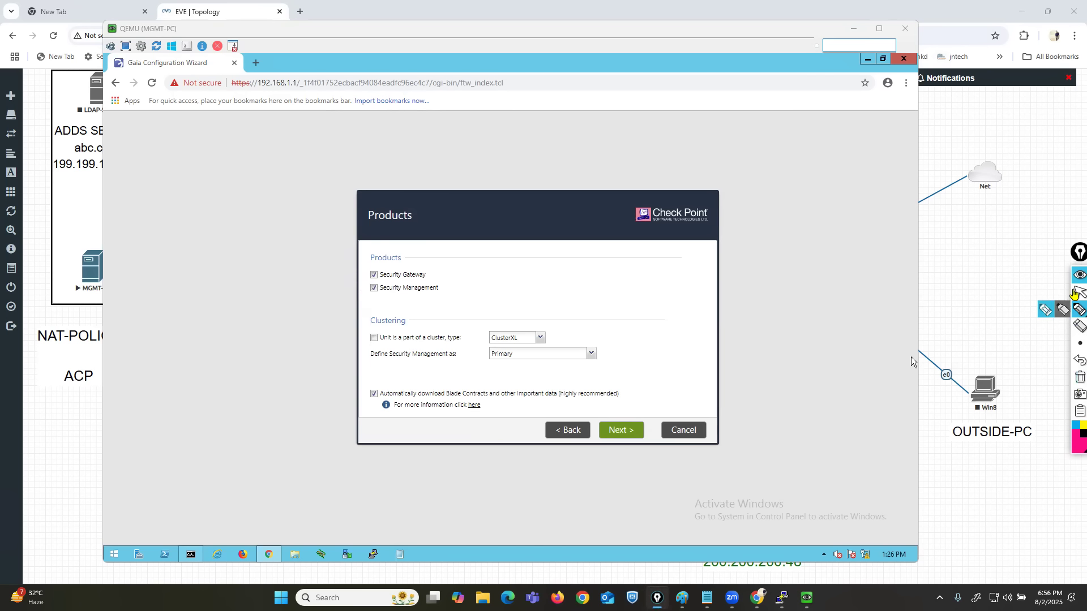
left_click(1077, 294)
Switch to the EVE topology, mark the CP-MG node with a box and a cross, and clear the marks.
left_click(999, 281)
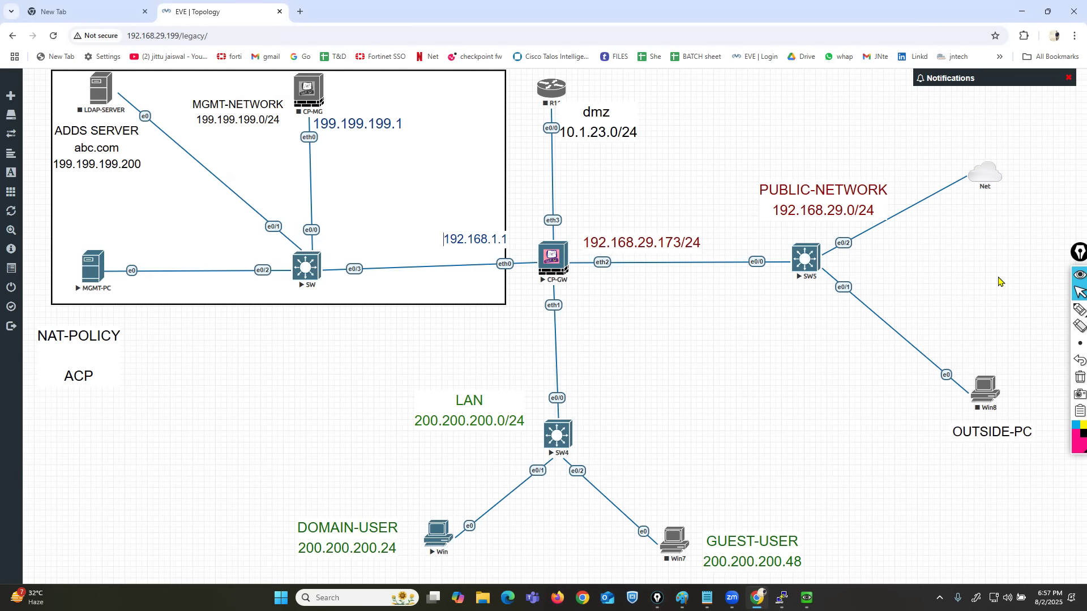
left_click(1079, 309)
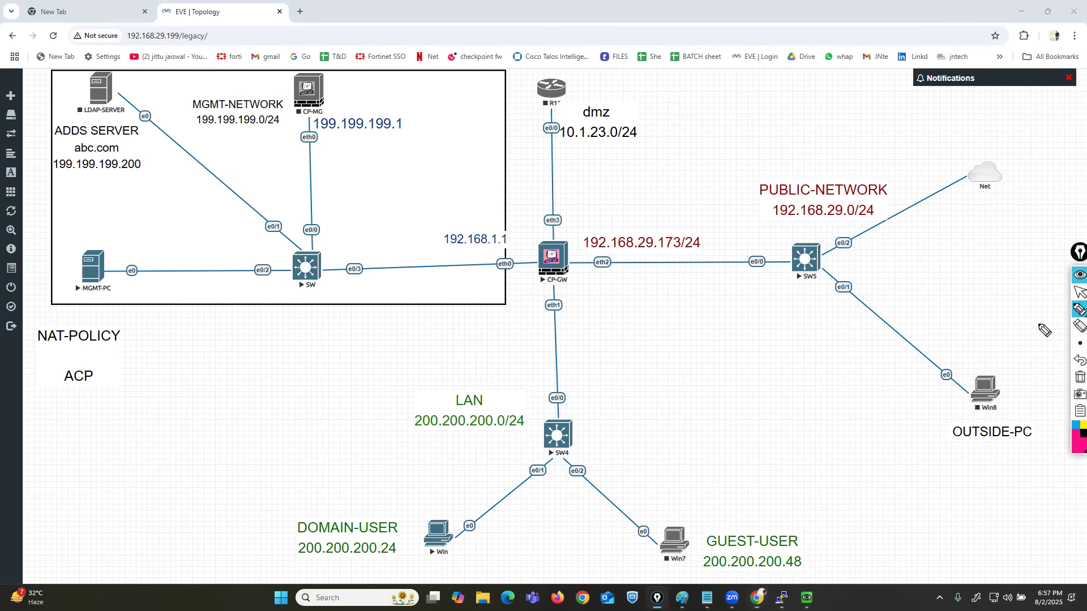
mouse_move(337, 68)
left_mouse_down()
mouse_move(278, 82)
mouse_move(326, 150)
mouse_move(348, 93)
mouse_move(339, 68)
left_mouse_up()
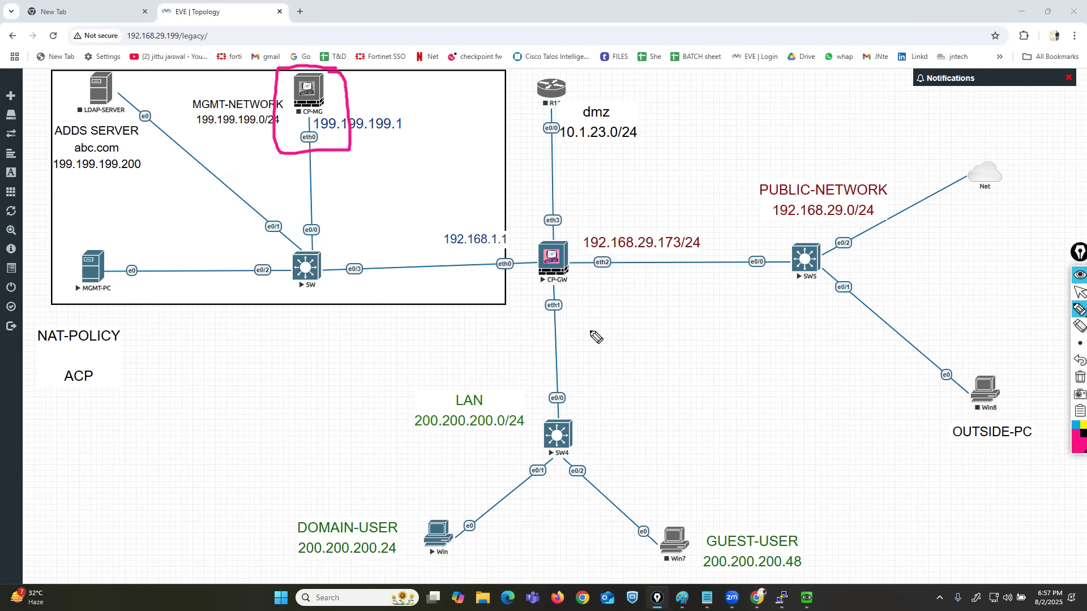
left_click(346, 68)
left_click_drag(343, 63, 294, 121)
left_click_drag(273, 75, 334, 121)
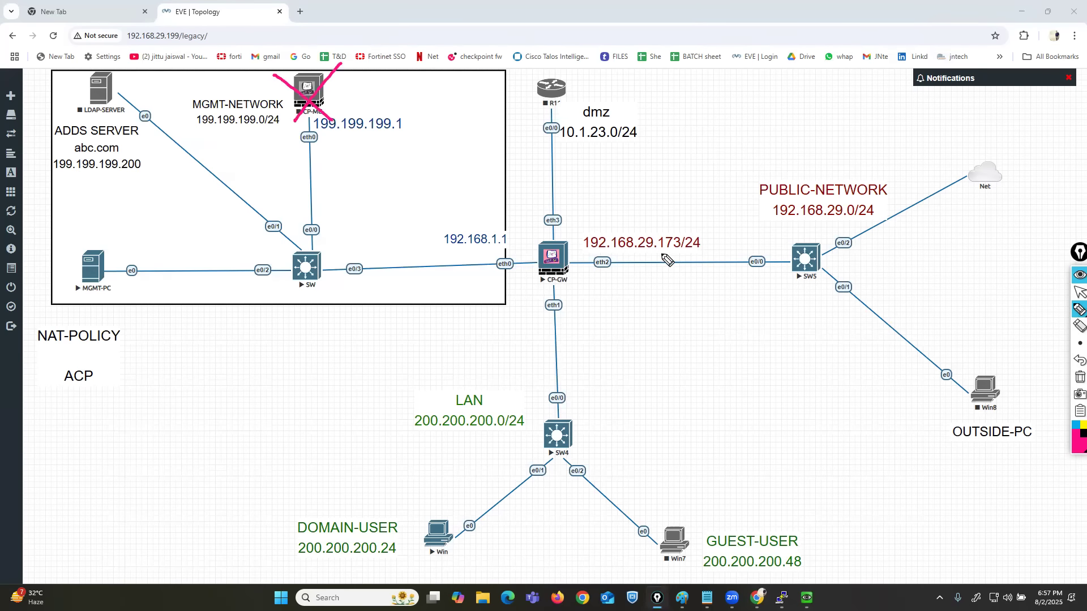
left_click(1077, 377)
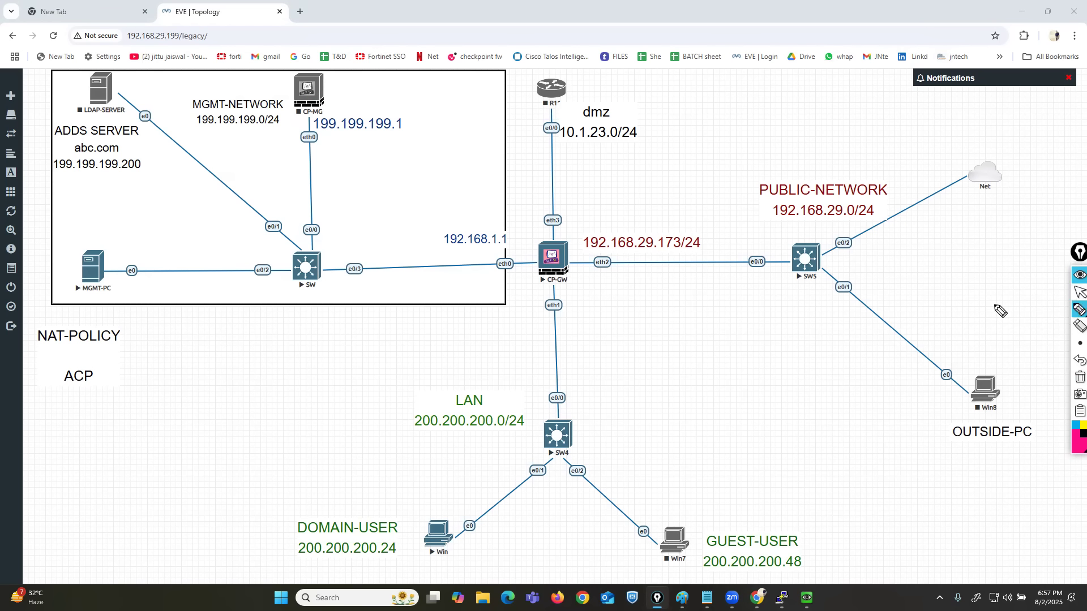
Draw a box around the CP-GW node on the topology and return to the MGMT-PC console.
mouse_move(575, 234)
left_mouse_down()
mouse_move(524, 237)
mouse_move(520, 304)
mouse_move(575, 306)
mouse_move(574, 234)
left_mouse_up()
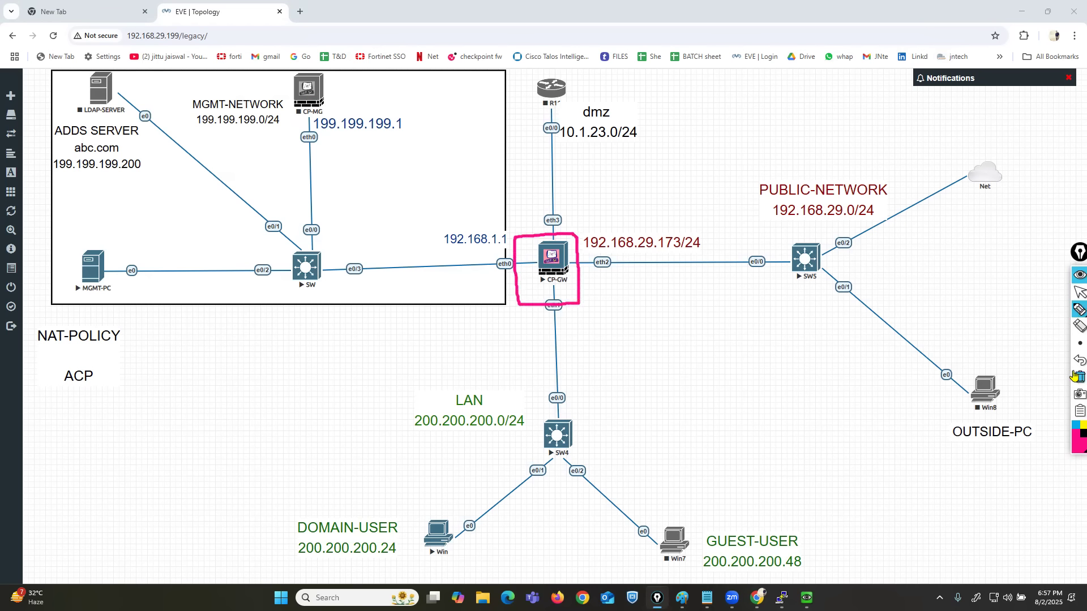
left_click(1079, 292)
left_click(807, 598)
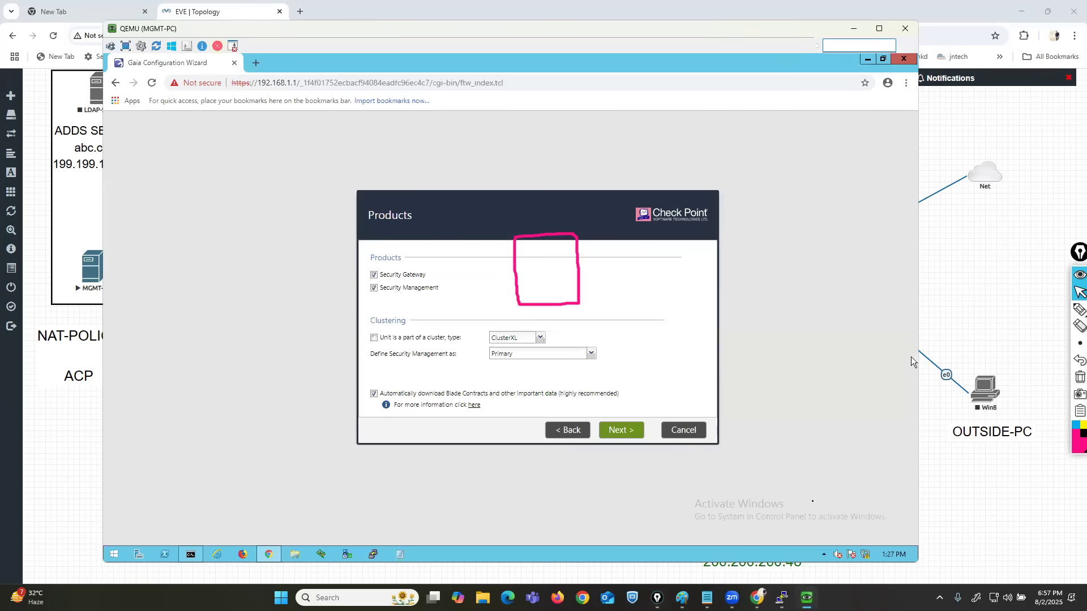
Outline the Security Gateway product in pink and the Security Management product in dark red, and clear all annotations.
left_click(1080, 309)
mouse_move(366, 293)
left_mouse_down()
mouse_move(437, 270)
mouse_move(362, 286)
left_mouse_up()
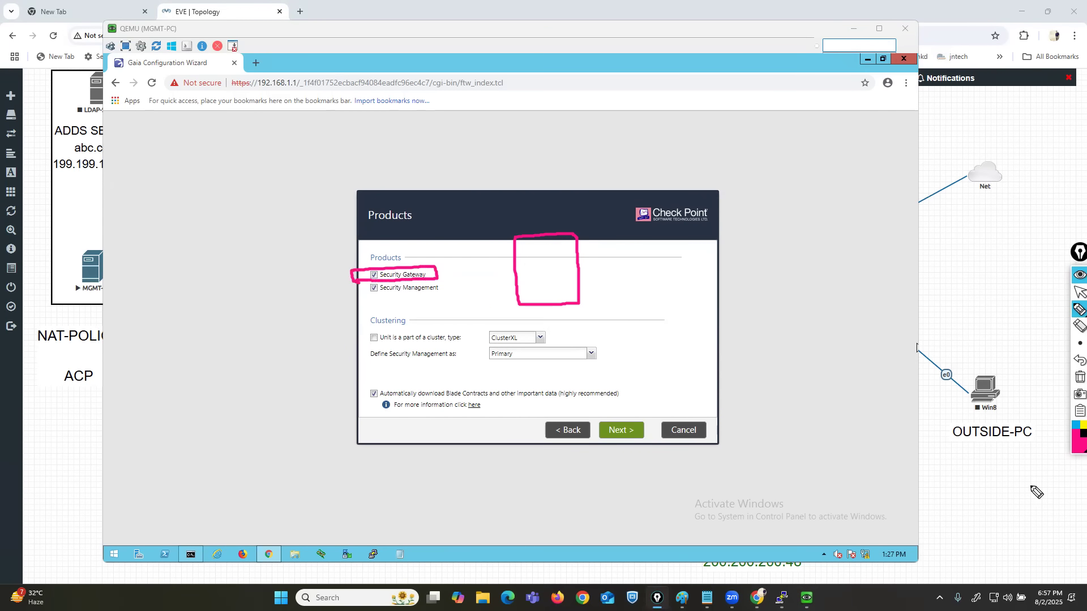
left_click(1074, 450)
left_click(1040, 361)
mouse_move(360, 299)
left_mouse_down()
mouse_move(448, 293)
mouse_move(346, 288)
mouse_move(365, 298)
left_mouse_up()
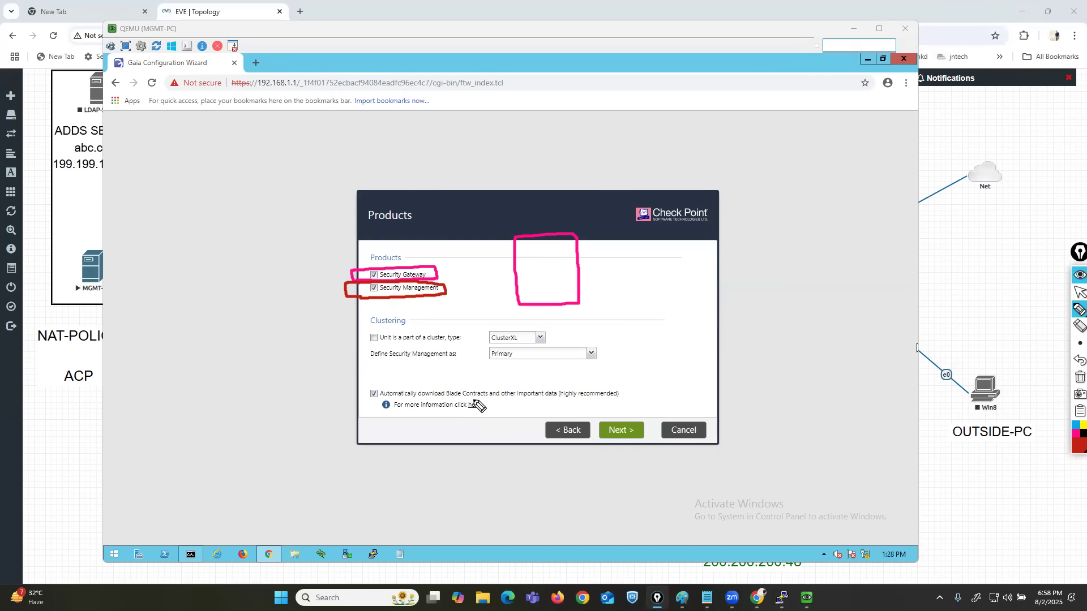
left_click(1079, 377)
left_click(1079, 292)
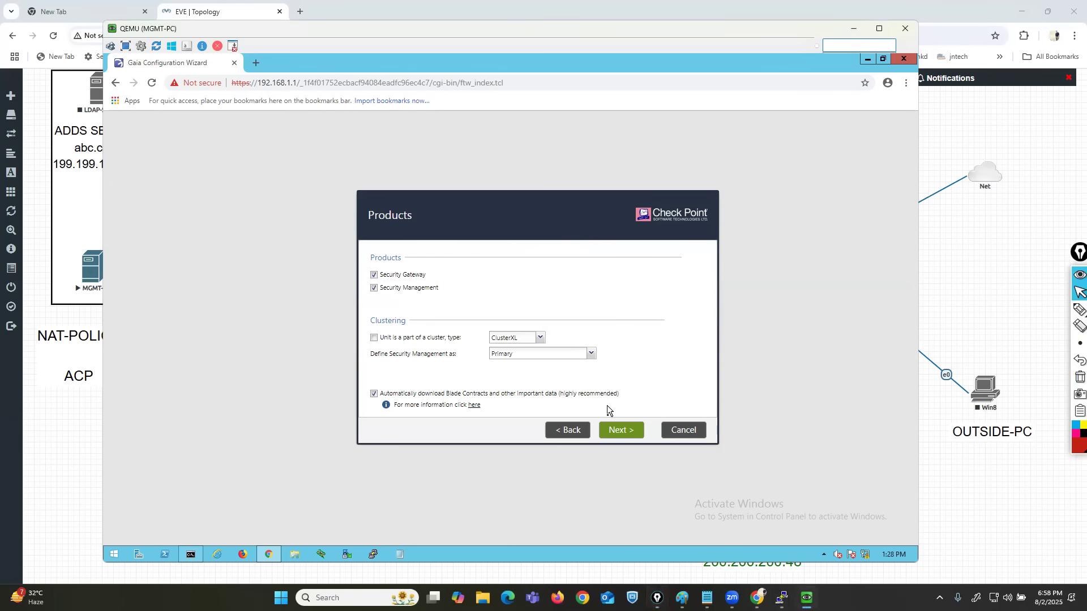
Accept both products and the Gaia administrator admin, and return from the summary to the Security Management GUI Clients page.
left_click(618, 440)
left_click(619, 436)
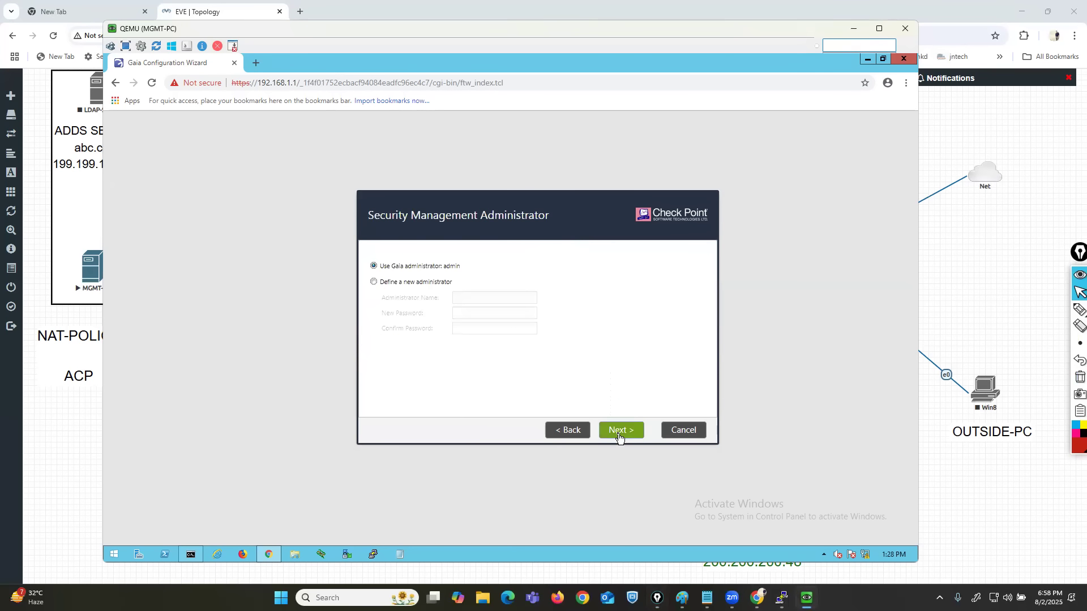
left_click(620, 436)
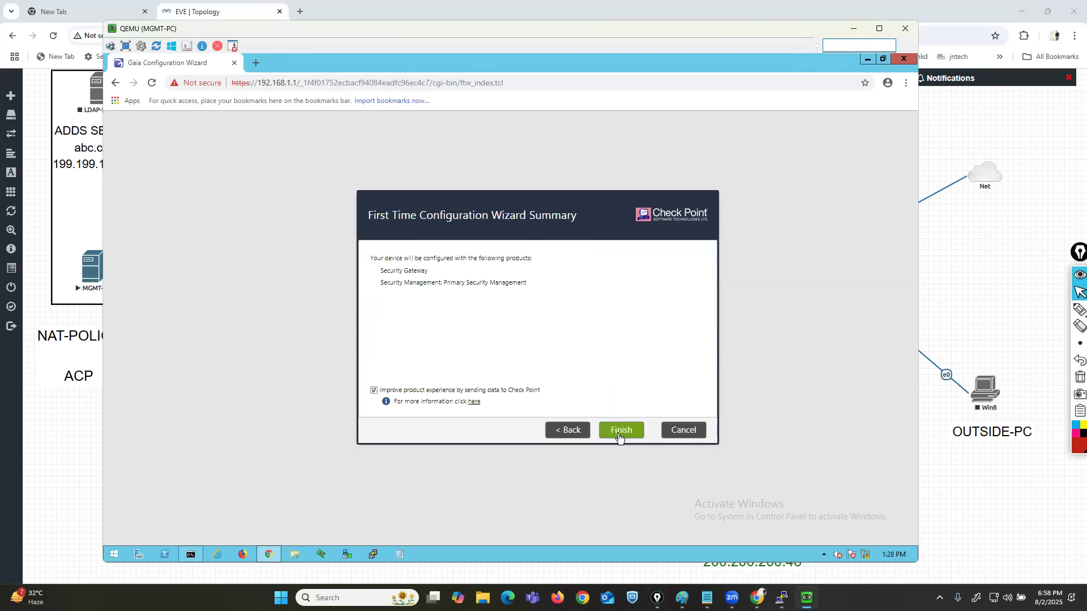
left_click(571, 435)
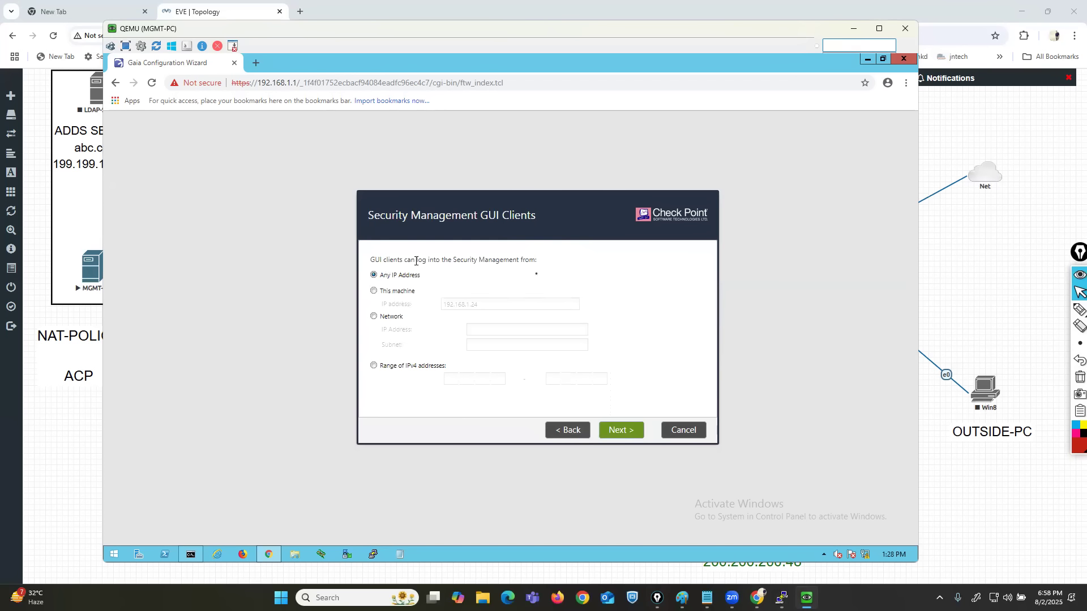
Underline the GUI clients login text, mark the four client address options, and clear the annotations.
left_click(1056, 312)
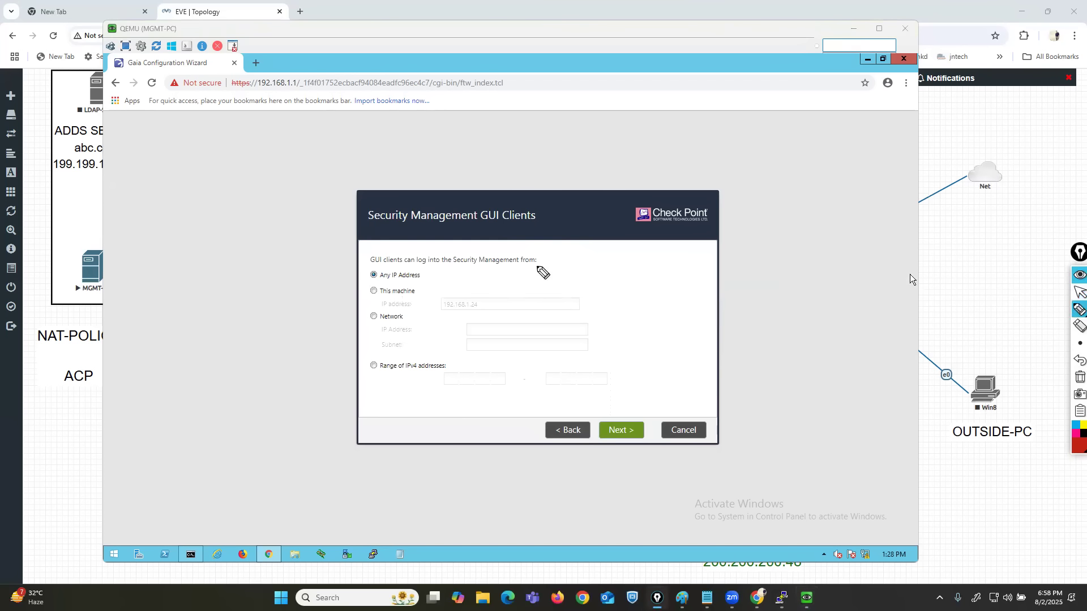
left_click_drag(366, 265, 520, 270)
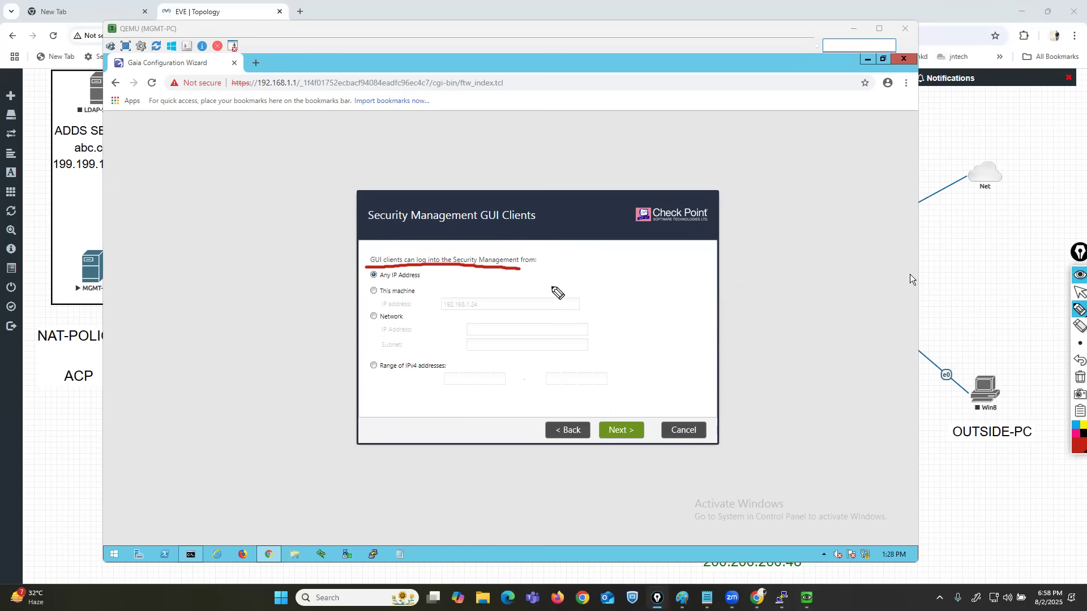
mouse_move(320, 281)
left_mouse_down()
mouse_move(360, 276)
mouse_move(362, 294)
left_mouse_up()
left_click_drag(320, 331, 362, 320)
left_click_drag(316, 409, 369, 379)
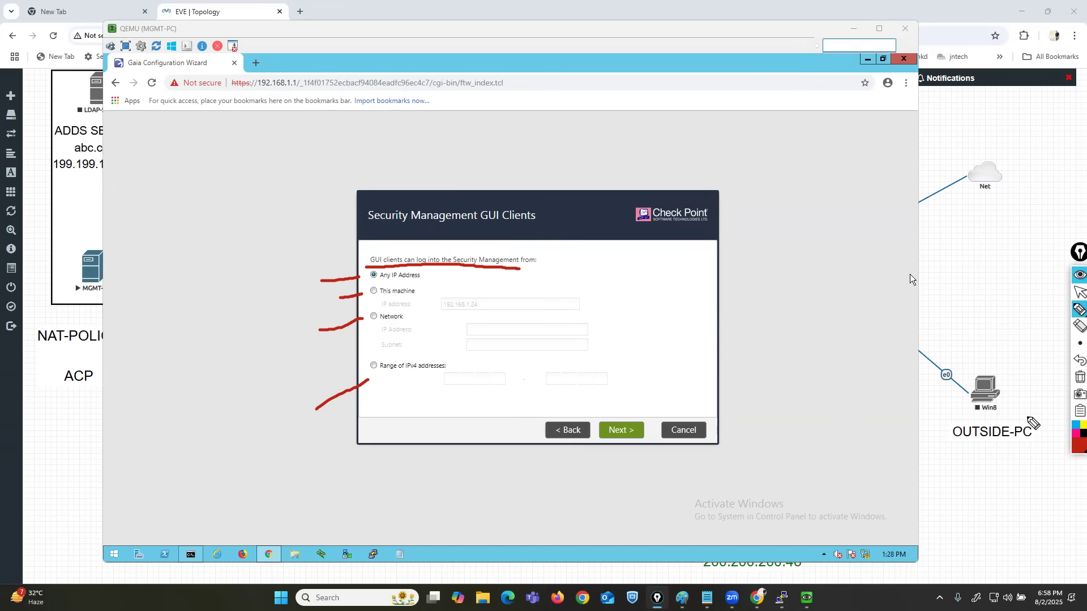
left_click(1079, 377)
left_click(1080, 292)
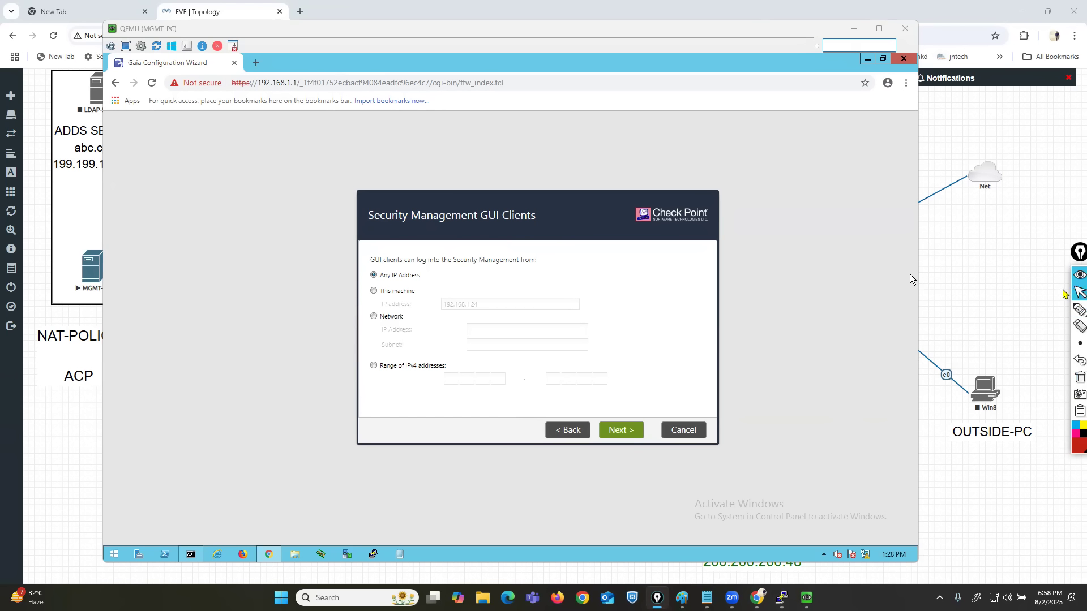
Accept Any IP Address for the GUI clients, and finish the wizard to start the gateway and management configuration.
left_click(622, 437)
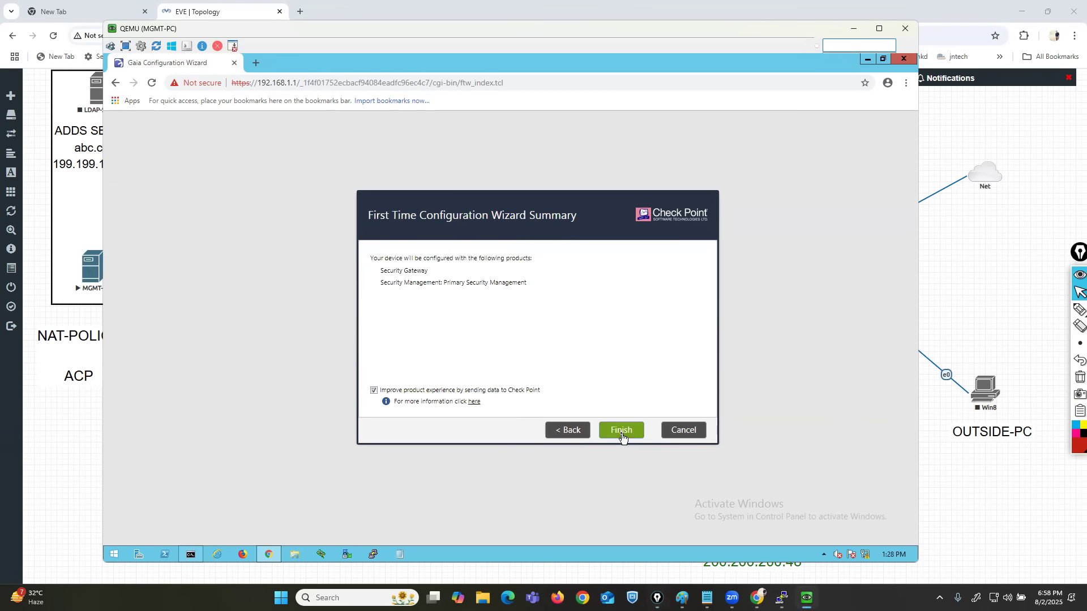
left_click(621, 433)
left_click(487, 349)
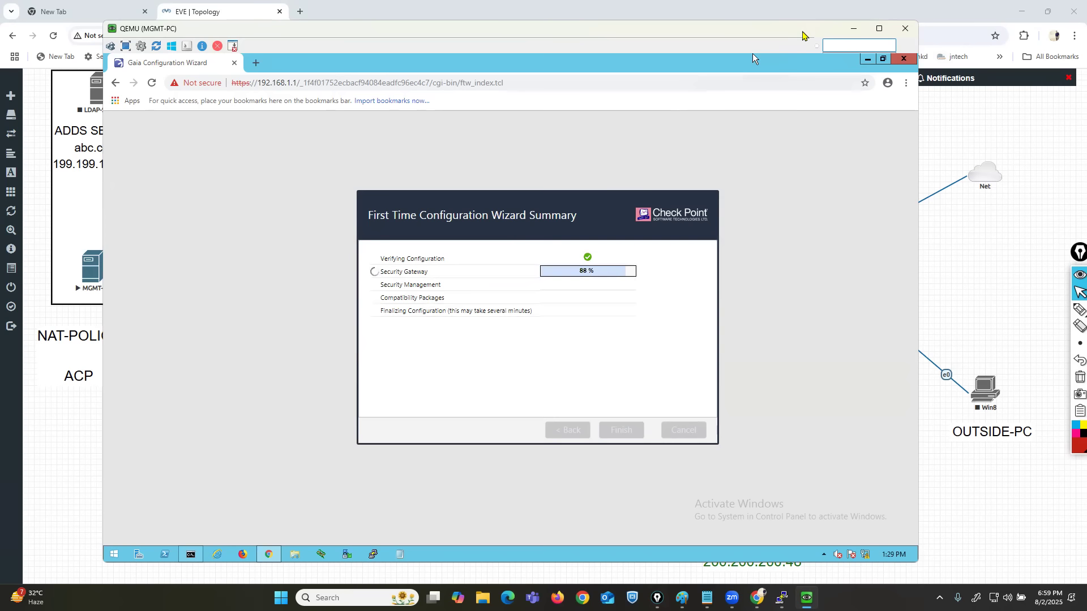
left_click_drag(753, 54, 766, 49)
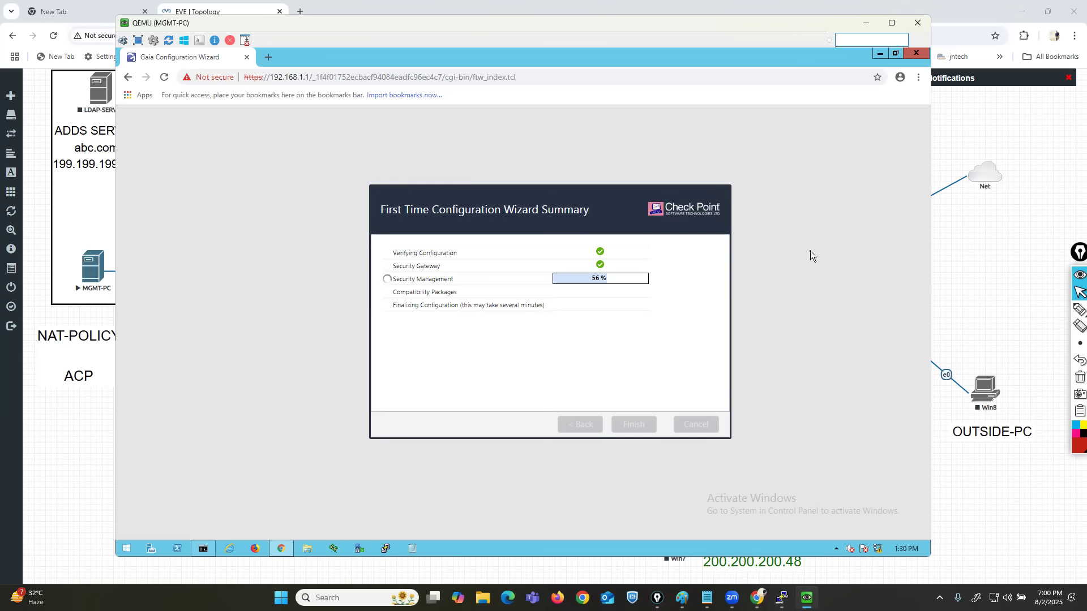
left_click_drag(825, 24, 836, 24)
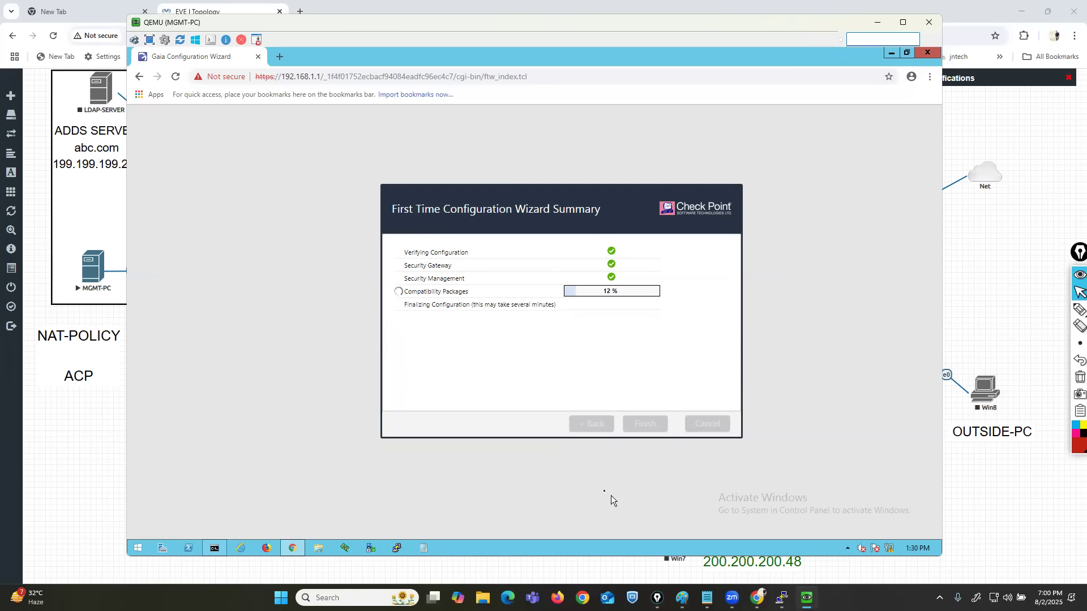
key("super")
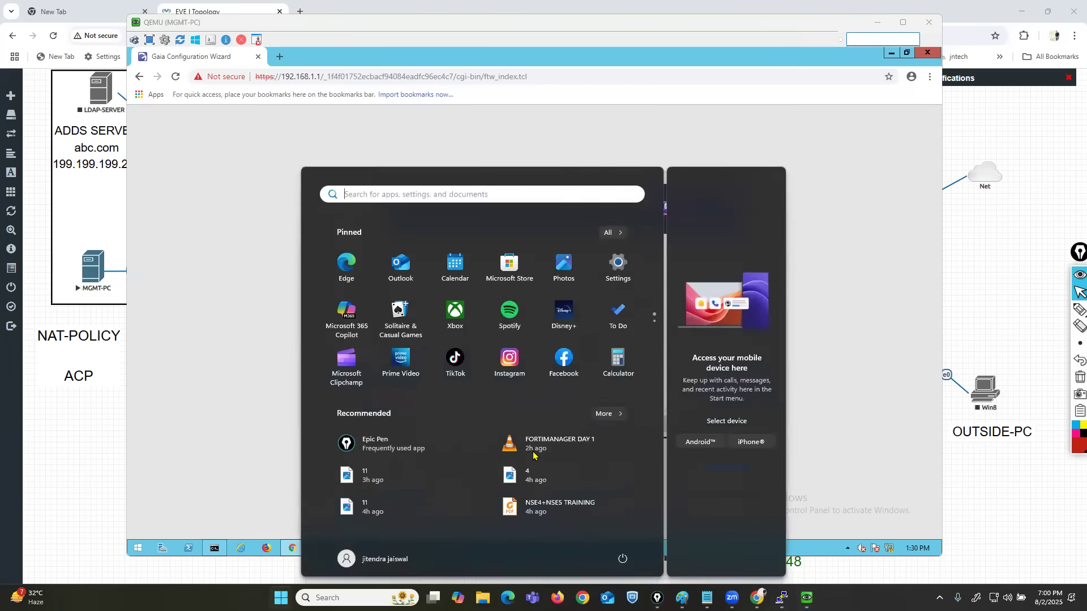
Switch to VMware Workstation and open the virtual machine settings of GNS3 VM-1.
type("VM")
key("Escape")
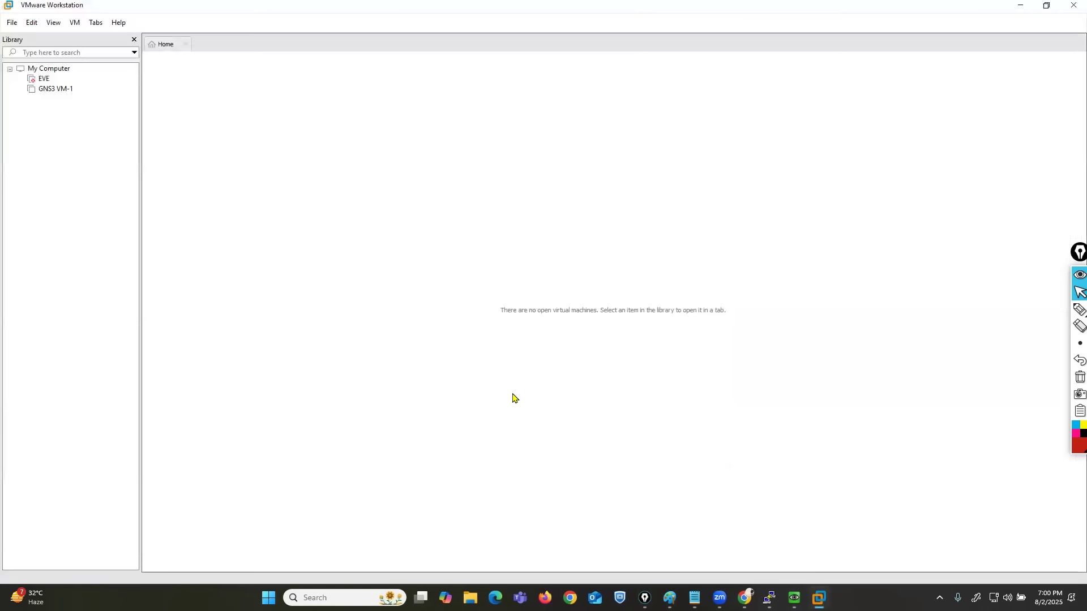
left_click(12, 23)
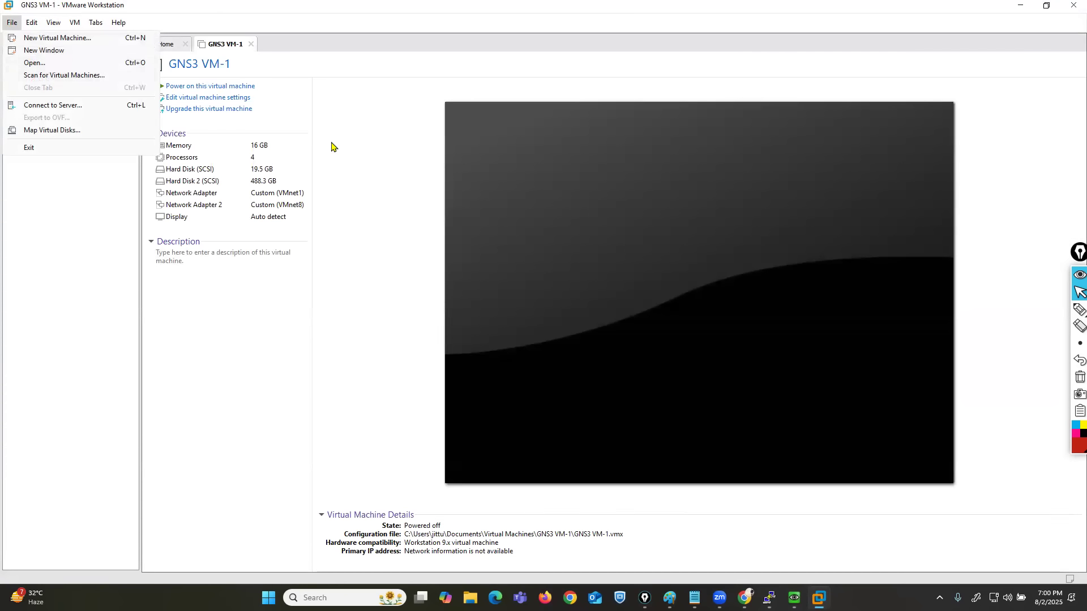
left_click(517, 234)
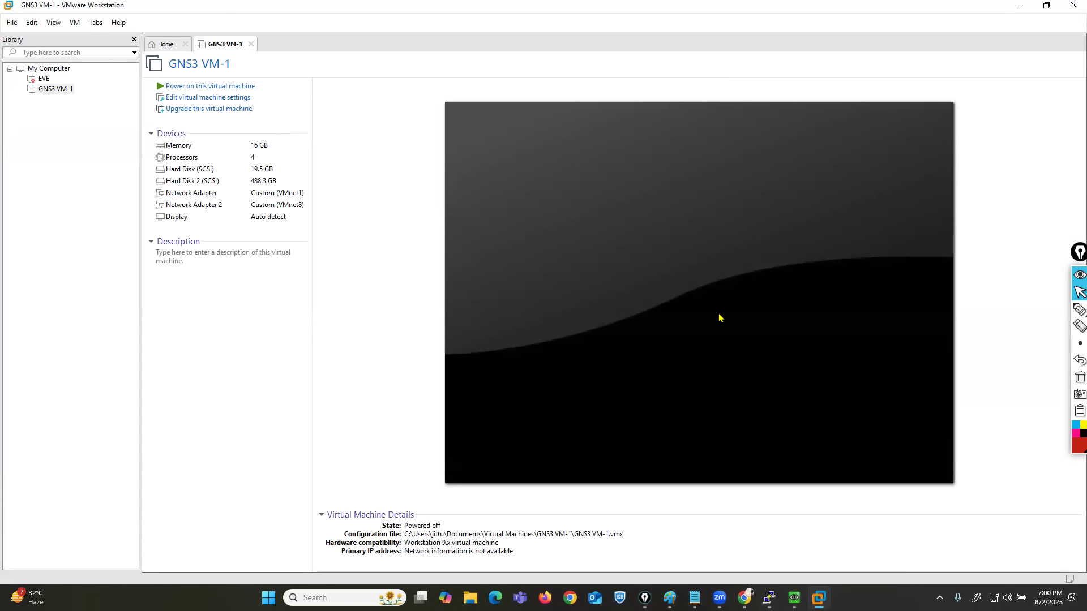
left_click(209, 98)
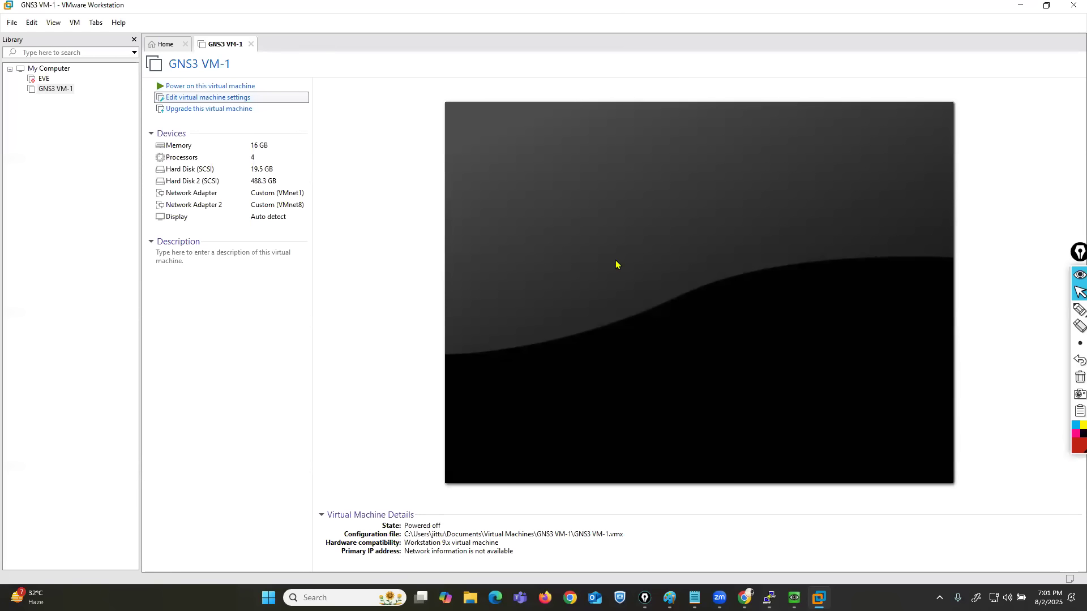
left_click(208, 98)
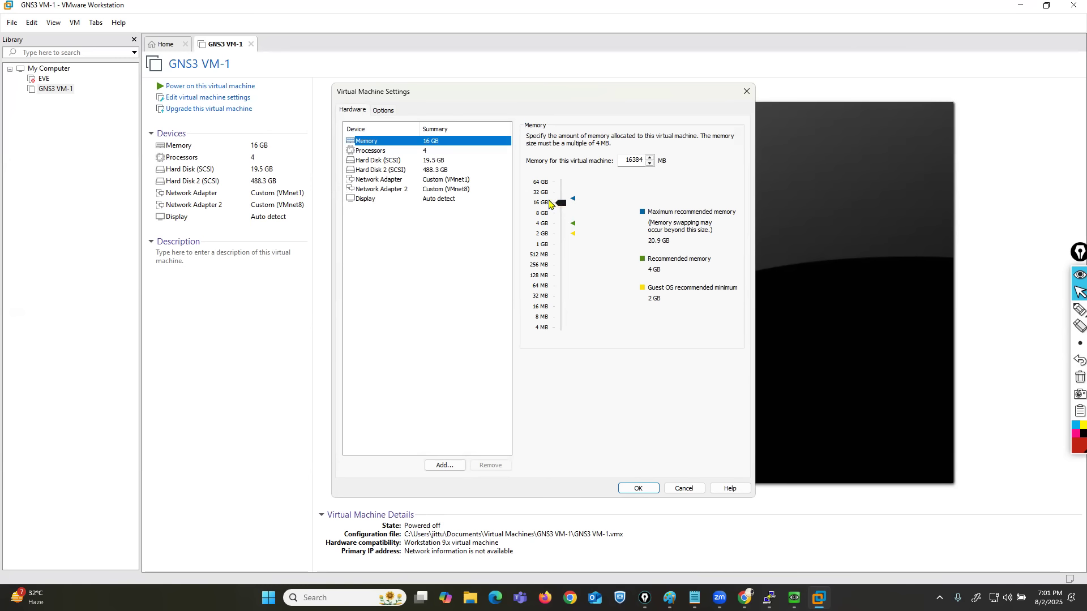
Show the processor settings, point a red arrow at the Virtualize Intel VT-x/EPT or AMD-V/RVI option, and clear the annotation.
left_click(377, 150)
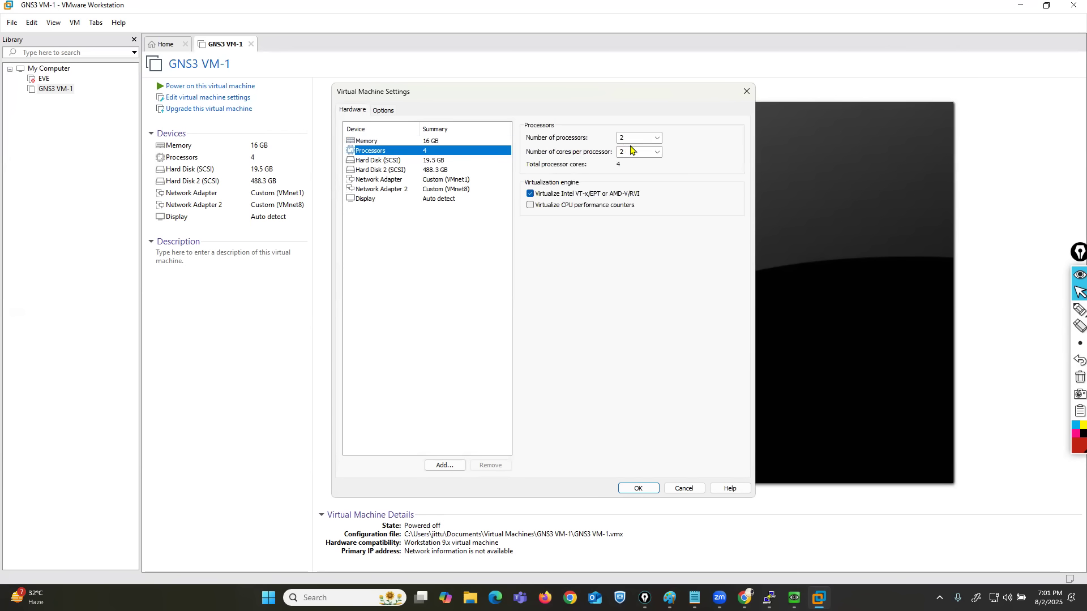
left_click(1078, 310)
left_click_drag(428, 254, 513, 198)
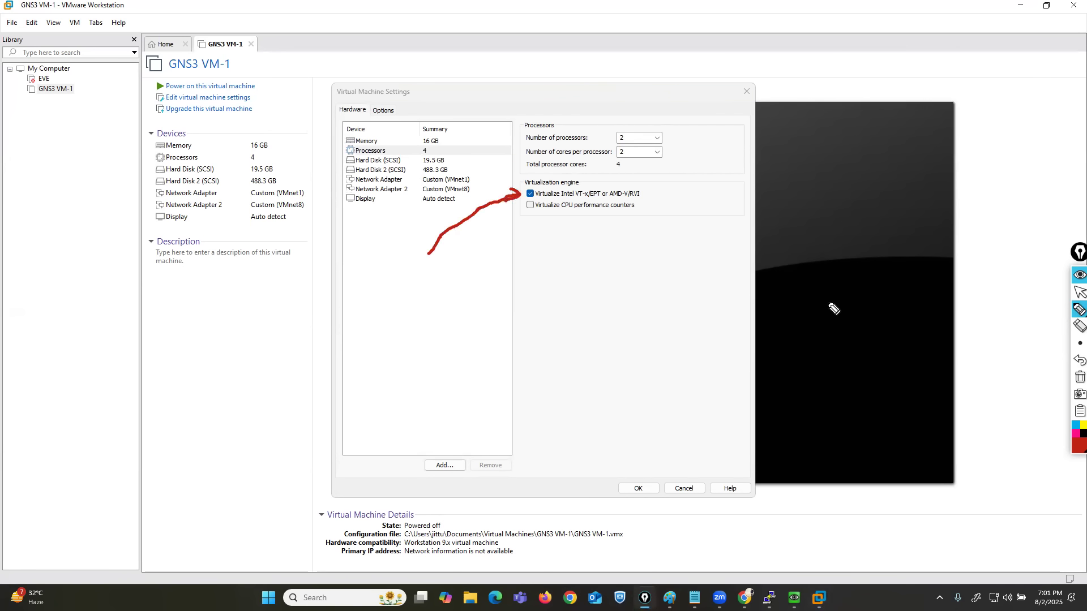
left_click(1078, 376)
left_click(1079, 291)
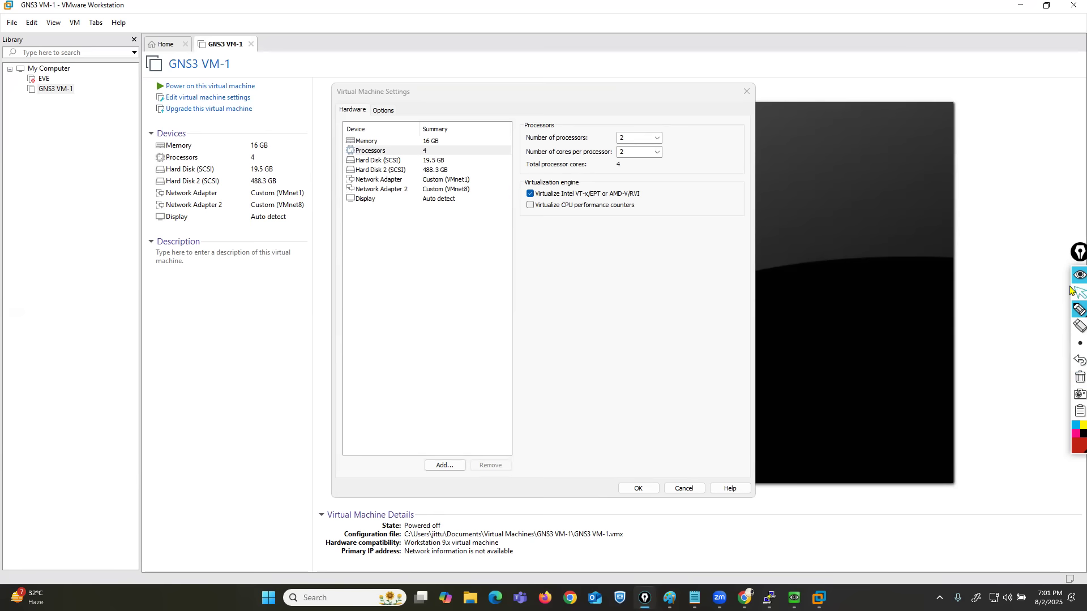
Show the first network adapter's settings, outline the Bridged option in red, clear the annotation, and close VMware Workstation without changing the settings.
left_click(377, 181)
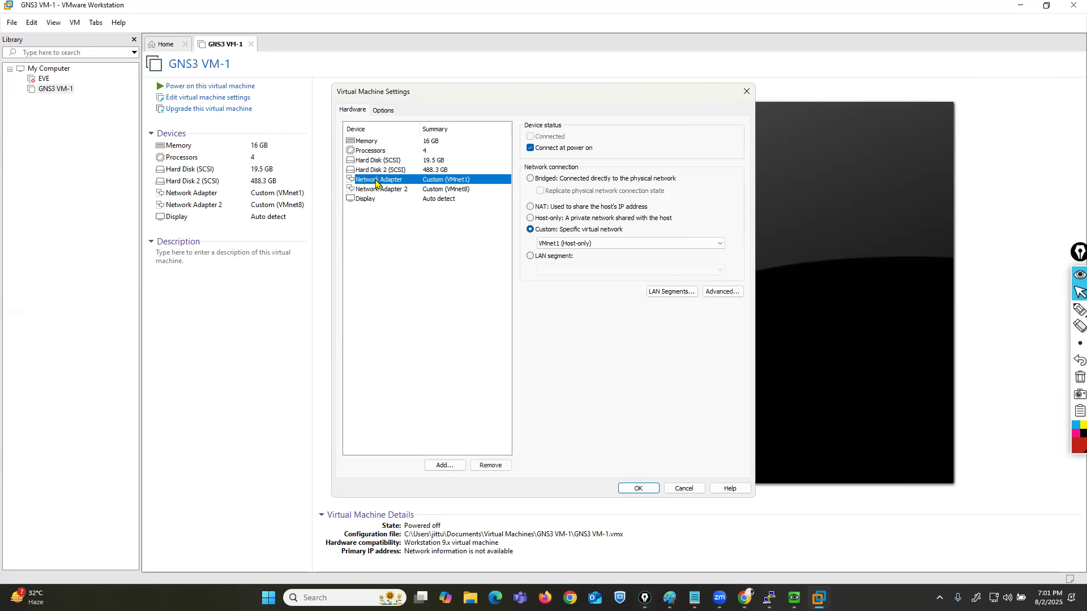
mouse_move(1079, 309)
left_click(1044, 312)
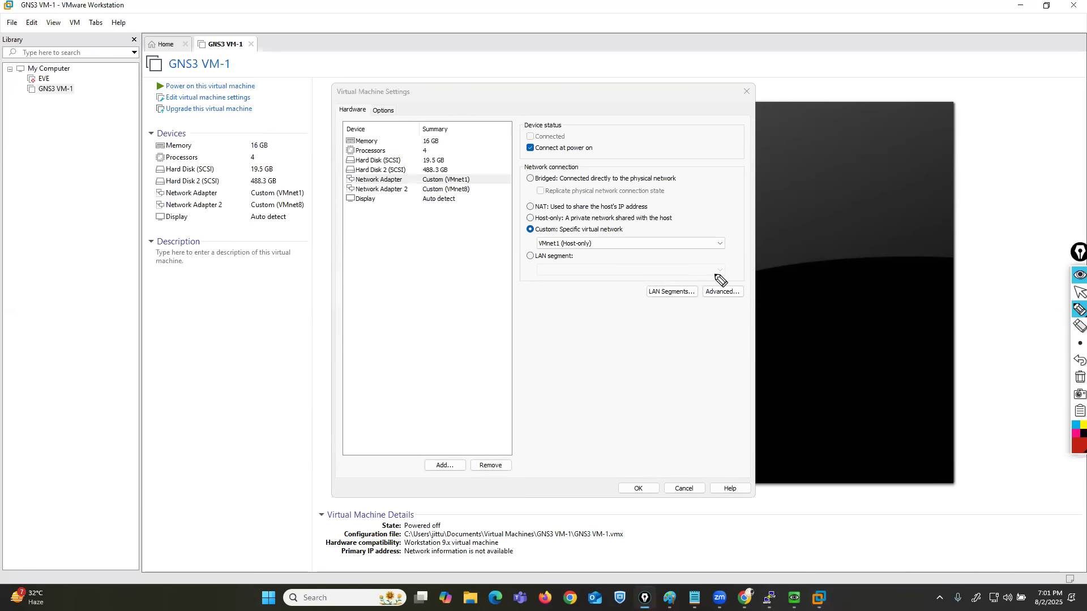
mouse_move(544, 163)
left_mouse_down()
mouse_move(515, 163)
mouse_move(517, 199)
mouse_move(690, 200)
mouse_move(678, 151)
mouse_move(532, 163)
left_mouse_up()
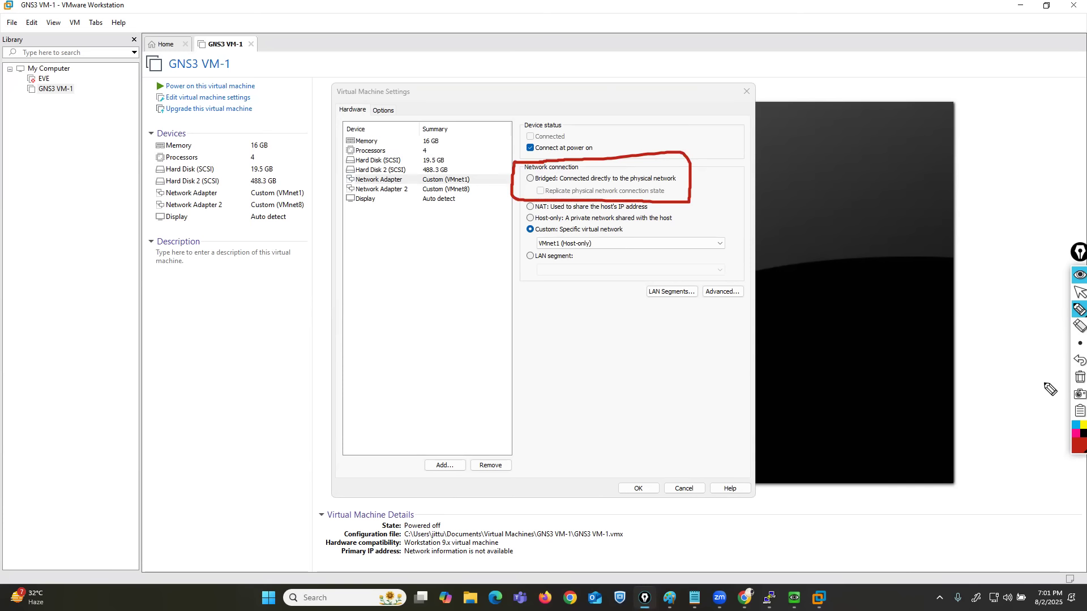
left_click(1080, 377)
left_click(1079, 292)
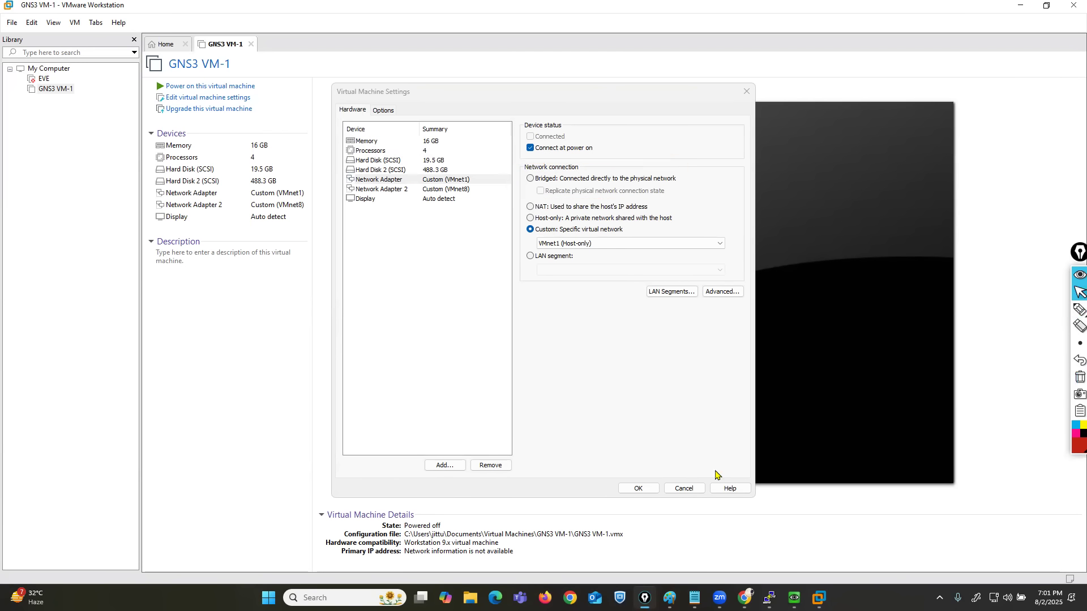
left_click(683, 489)
left_click(1071, 7)
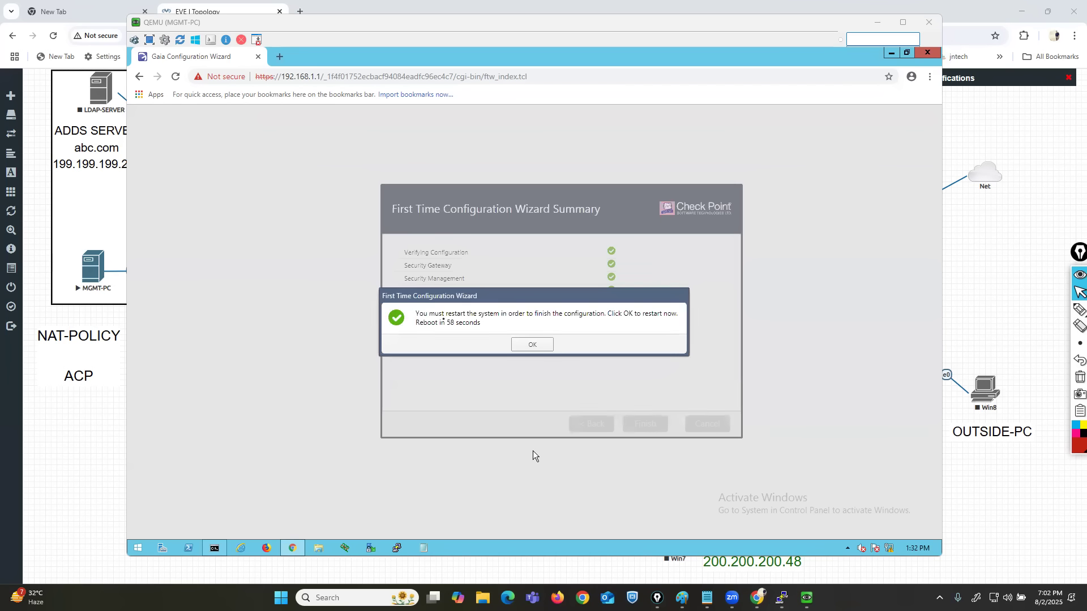
Confirm the system restart that finishes the First Time Configuration Wizard, and bring up the CP-GW console beside the MGMT-PC window.
left_click(531, 344)
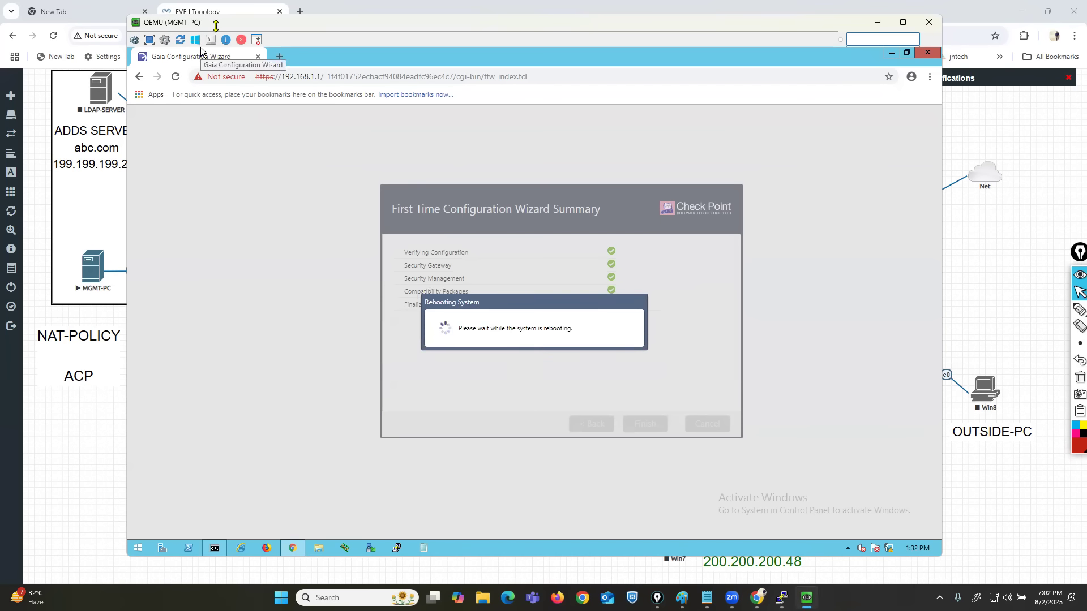
left_click_drag(213, 23, 164, 23)
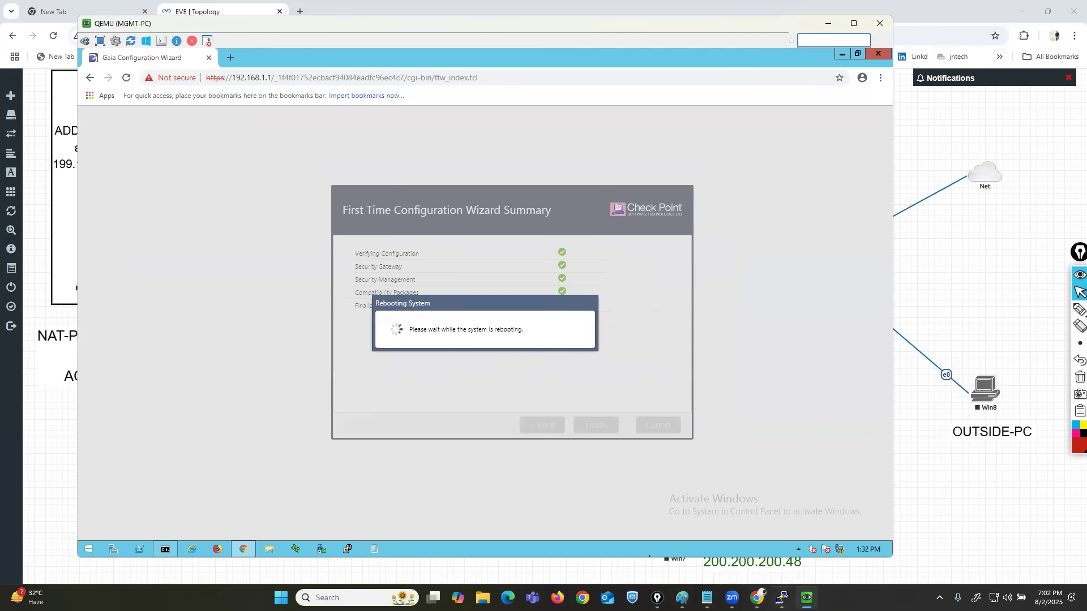
left_click(782, 598)
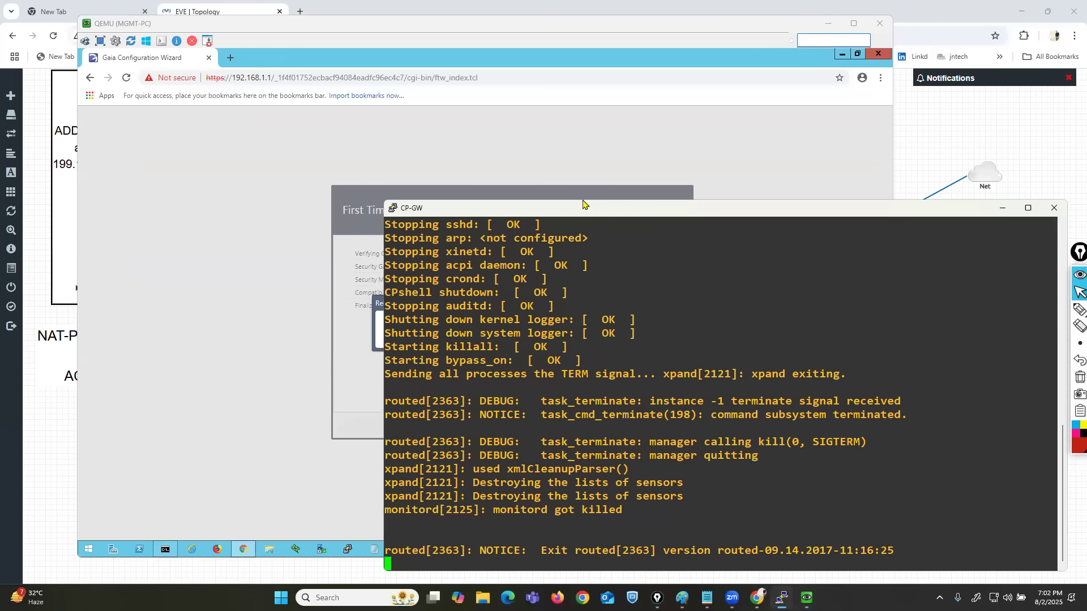
left_click_drag(577, 211, 621, 179)
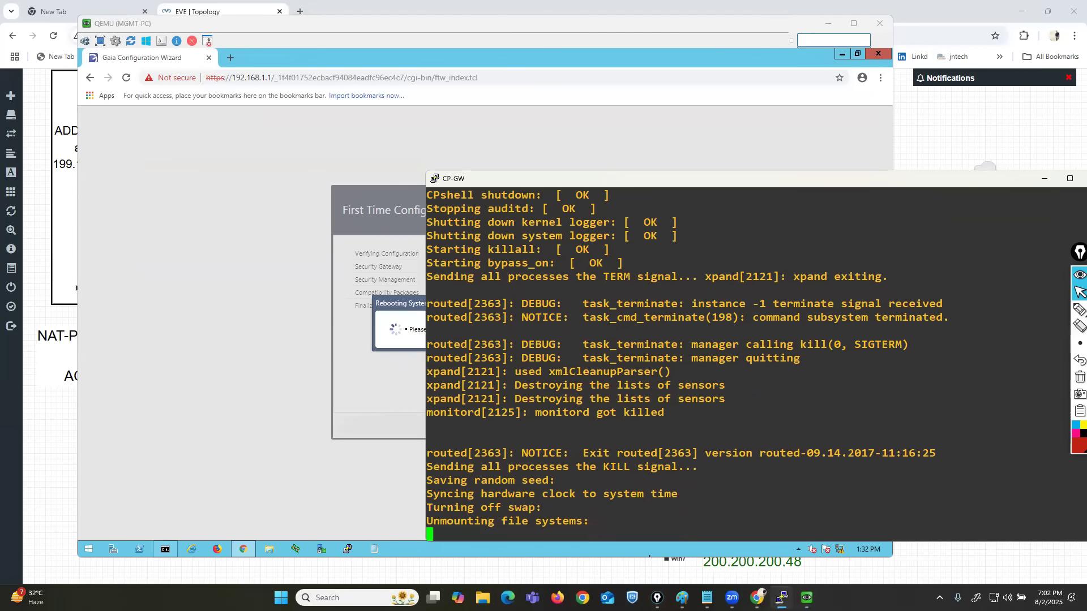
Return to the CP-GW console after checking the Gaia login page, and log in as admin with the account password.
left_click(406, 333)
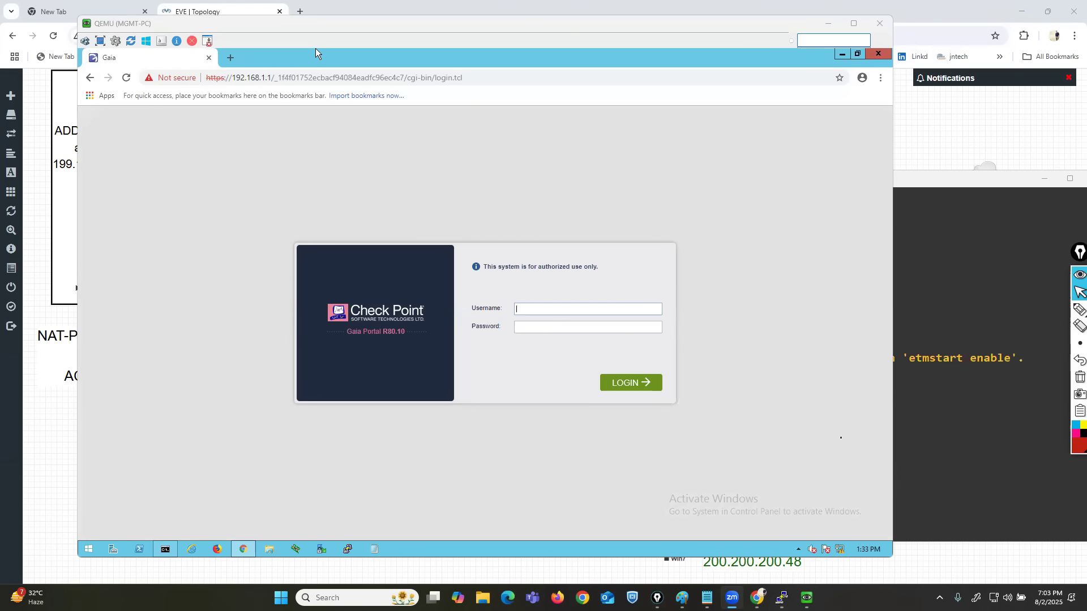
left_click(962, 423)
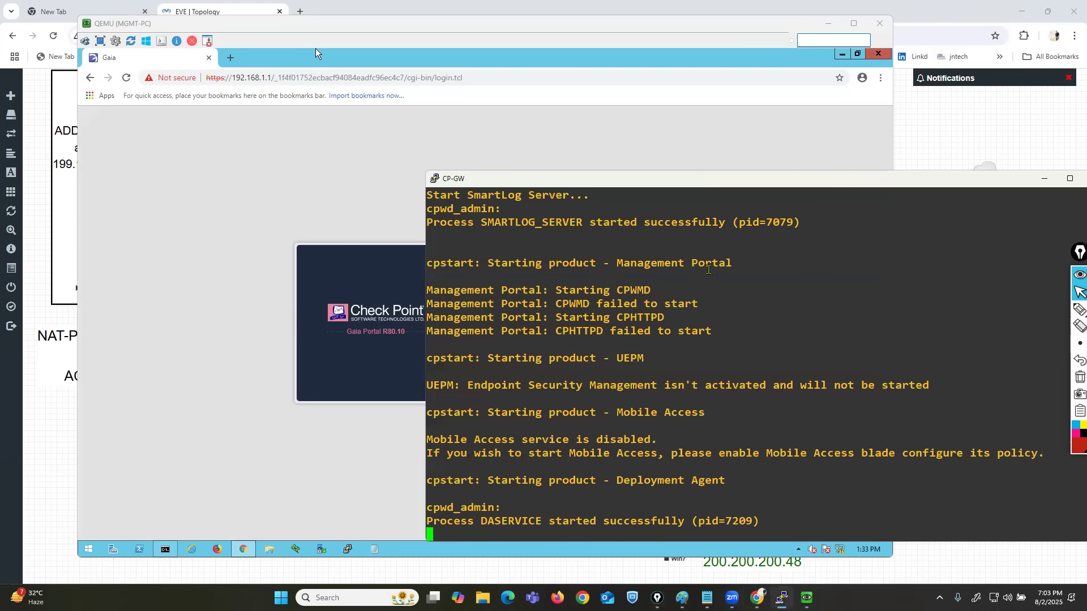
left_click_drag(589, 182, 464, 167)
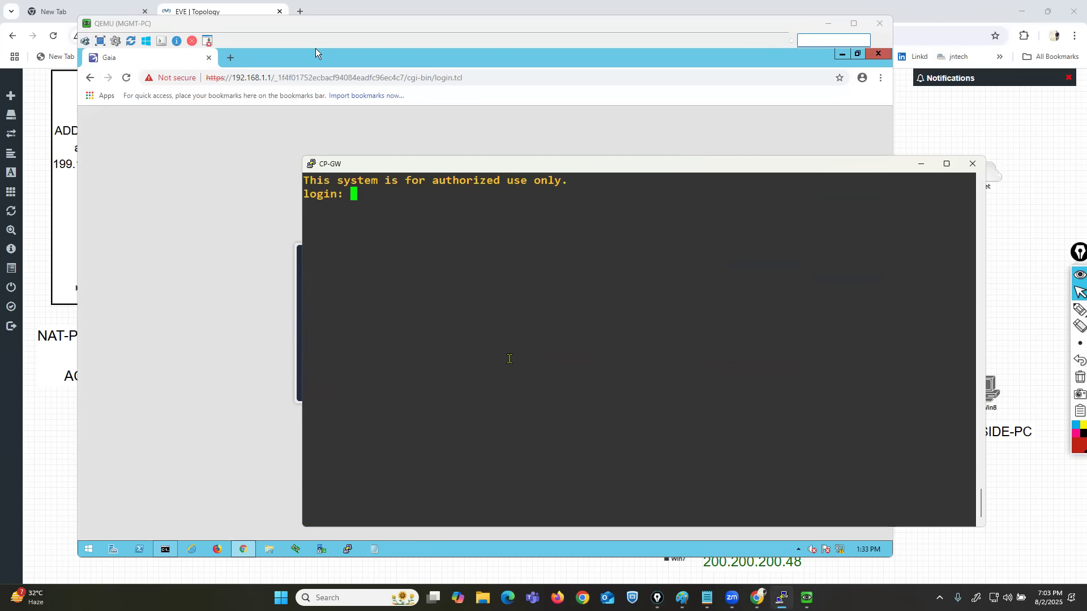
type("admin")
key("Return")
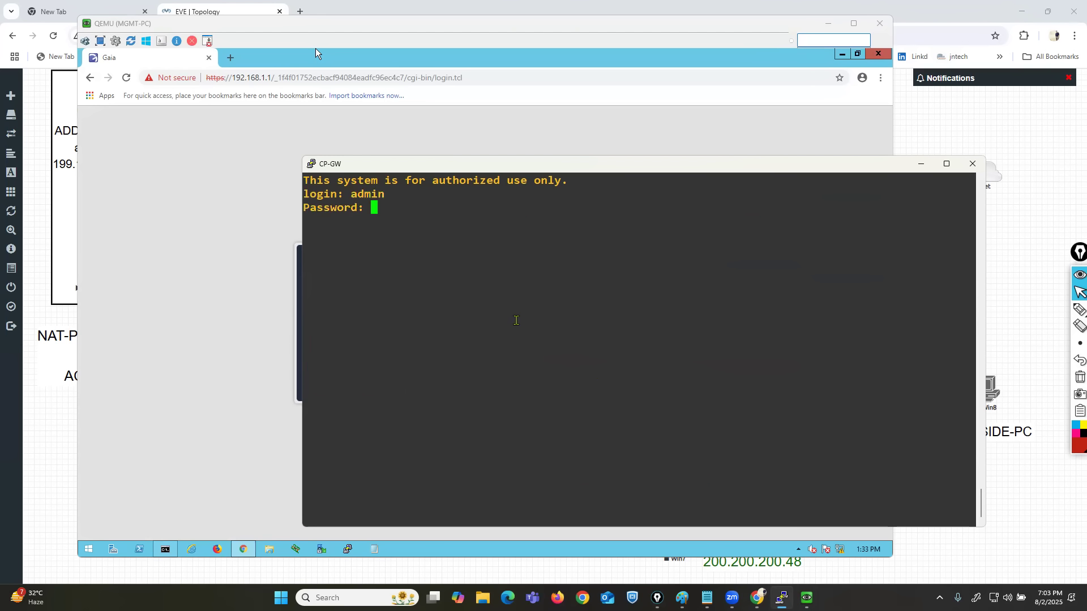
key("Return")
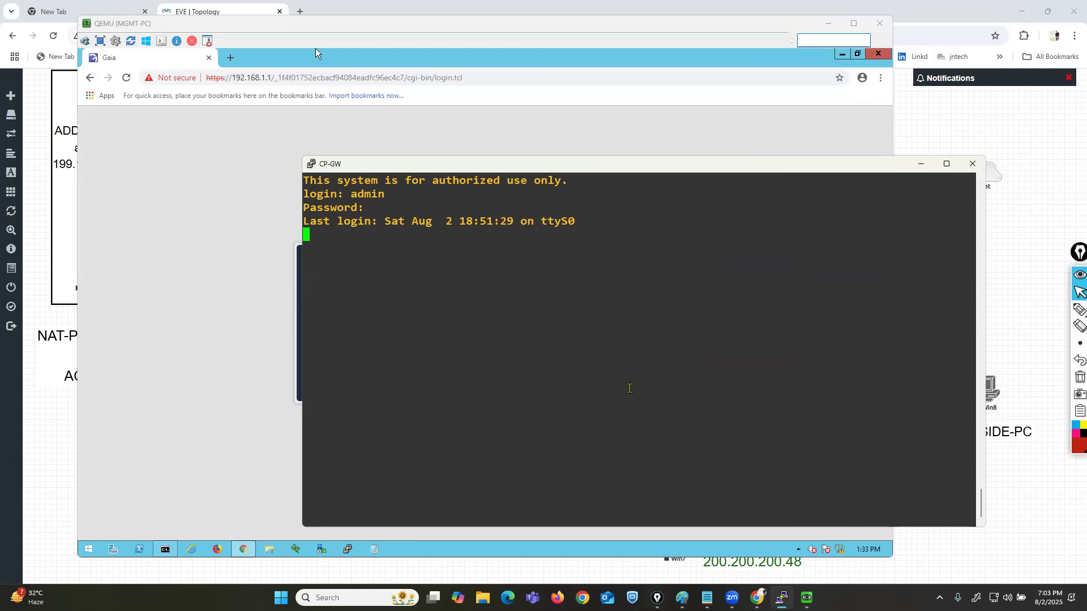
key("Return")
key("Return")
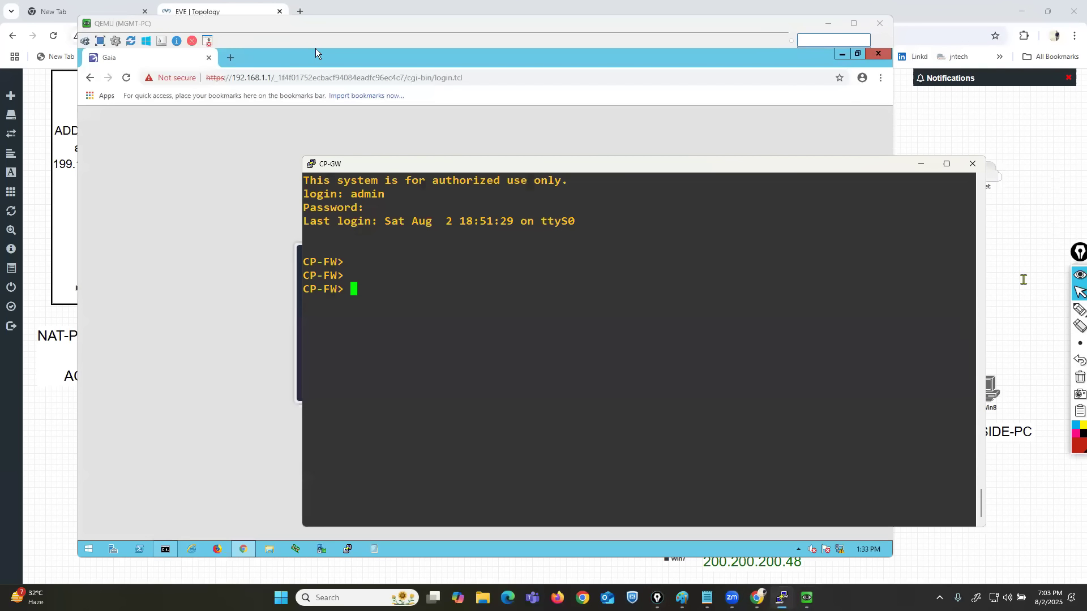
Move the CP-GW console aside, mark the CP-FW prompt with the pen, and clear the annotation.
left_click_drag(436, 166, 532, 152)
left_click(1061, 311)
mouse_move(441, 230)
left_mouse_down()
mouse_move(399, 233)
mouse_move(390, 287)
mouse_move(461, 272)
mouse_move(422, 228)
left_mouse_up()
left_click(1080, 377)
left_click(1080, 292)
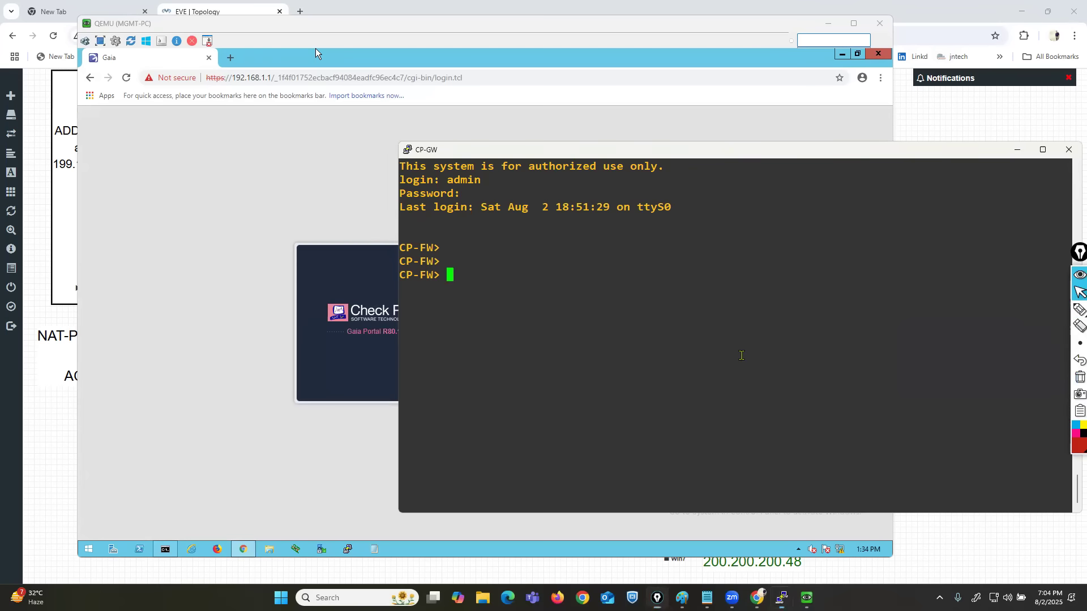
Display the command-line help and the list of available commands, and enlarge the console to browse them.
key("question")
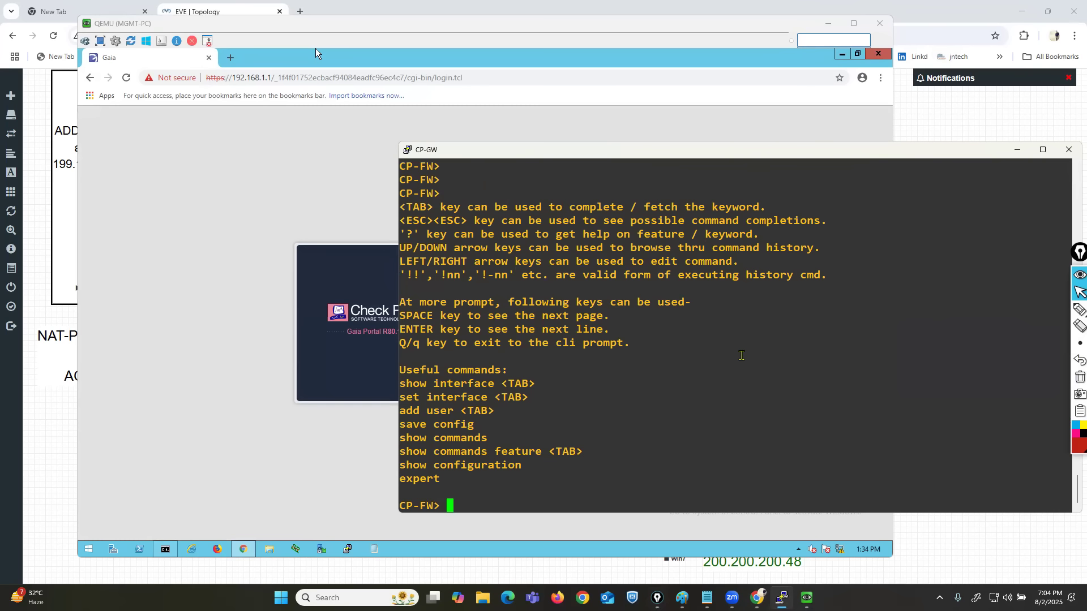
key("Tab")
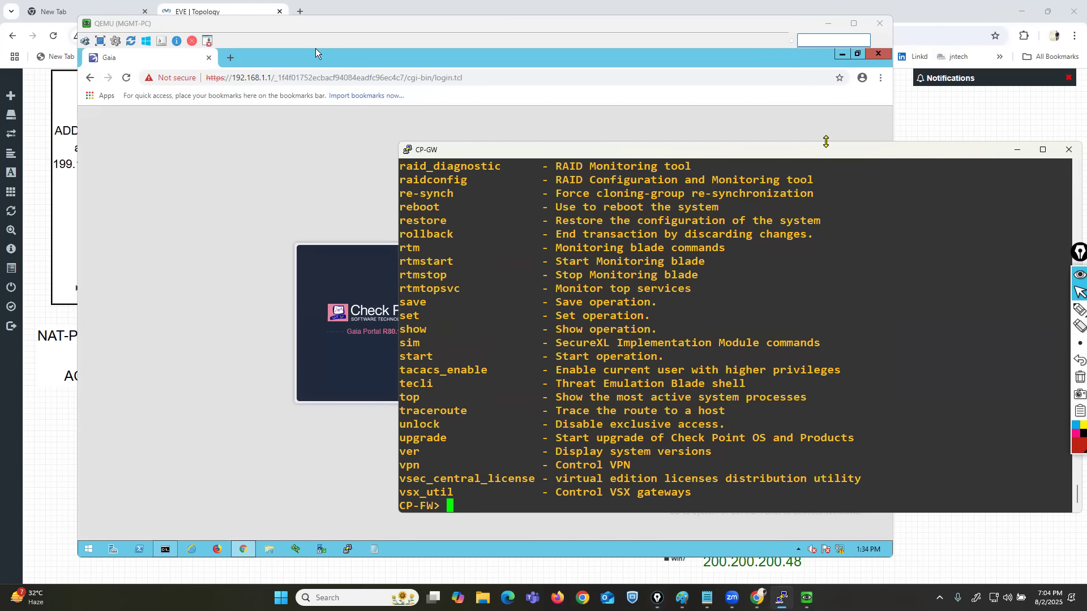
double_click(634, 141)
scroll(572, 315, "up", 7)
left_click_drag(413, 257, 476, 512)
left_click(529, 485)
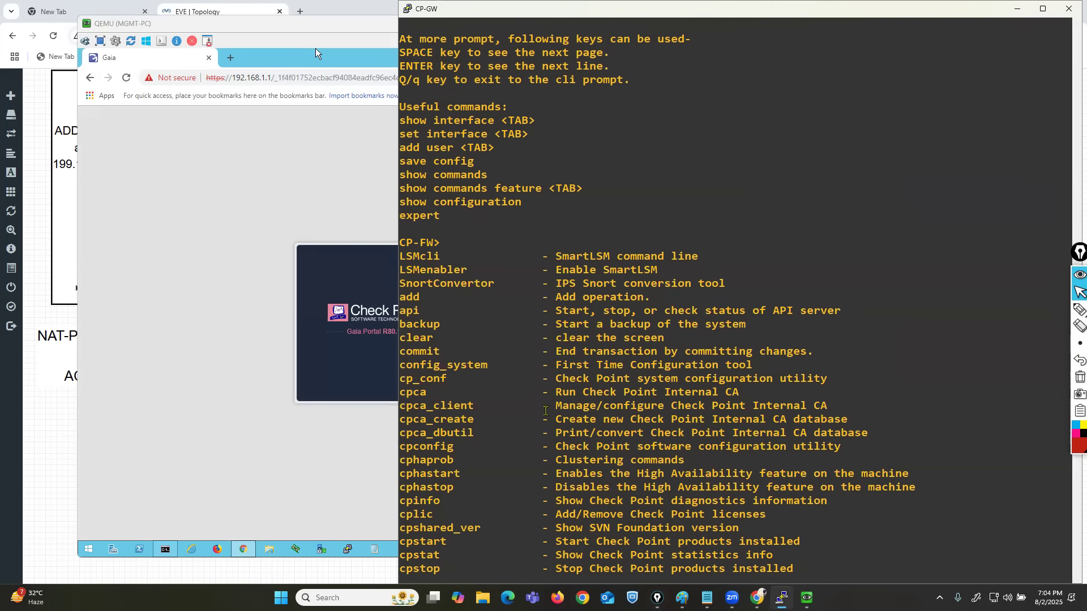
Run show interface eth0 on CP-FW, and highlight the interface name and its IPv4 address in the console.
type("q")
key("BackSpace")
type("show int")
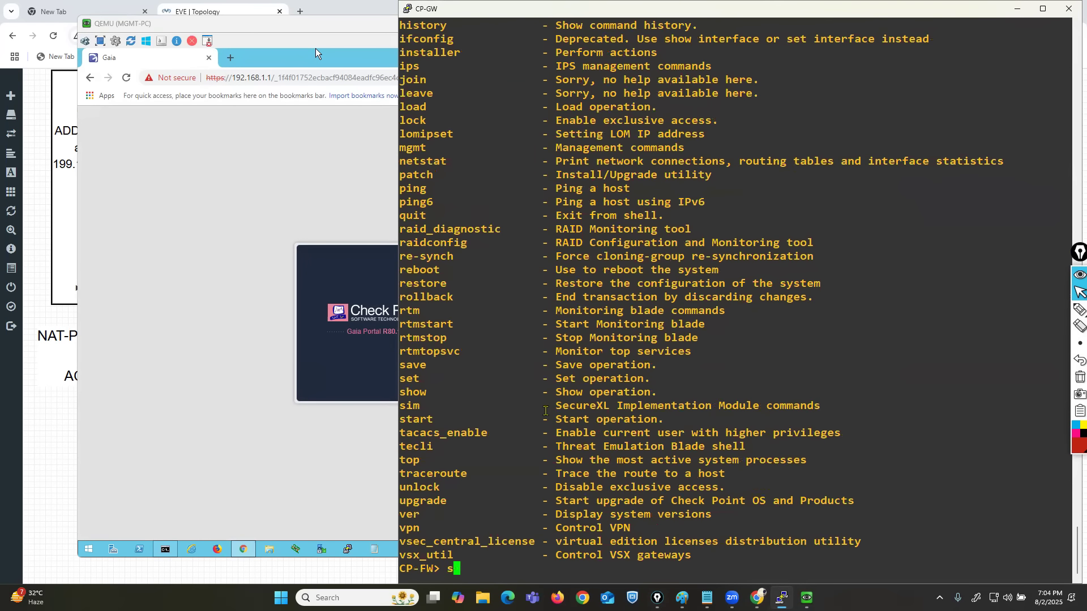
key("Tab")
type("et")
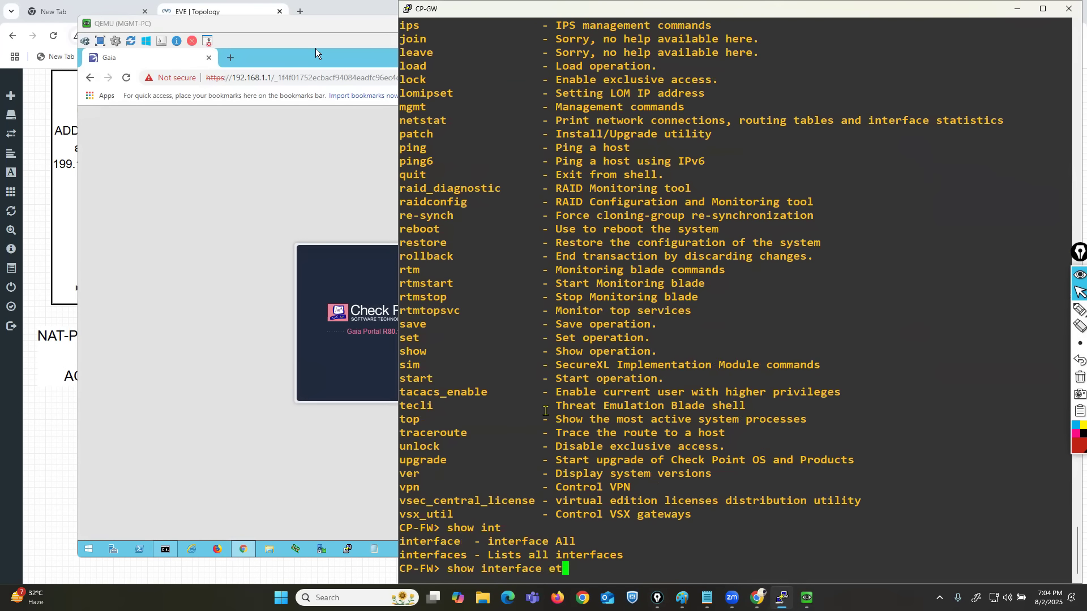
key("Tab")
type("0")
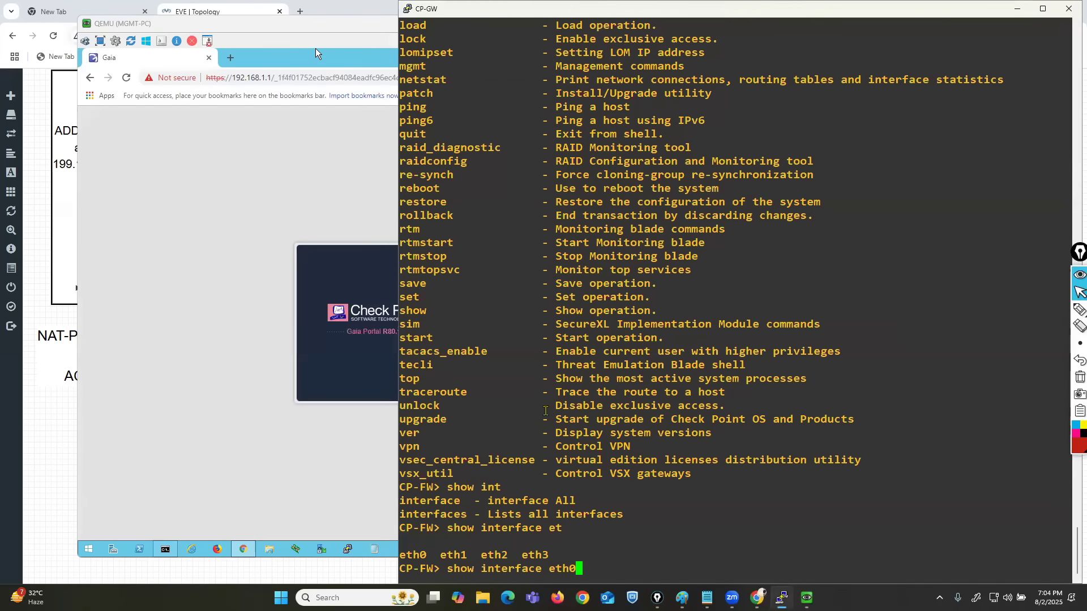
key("Return")
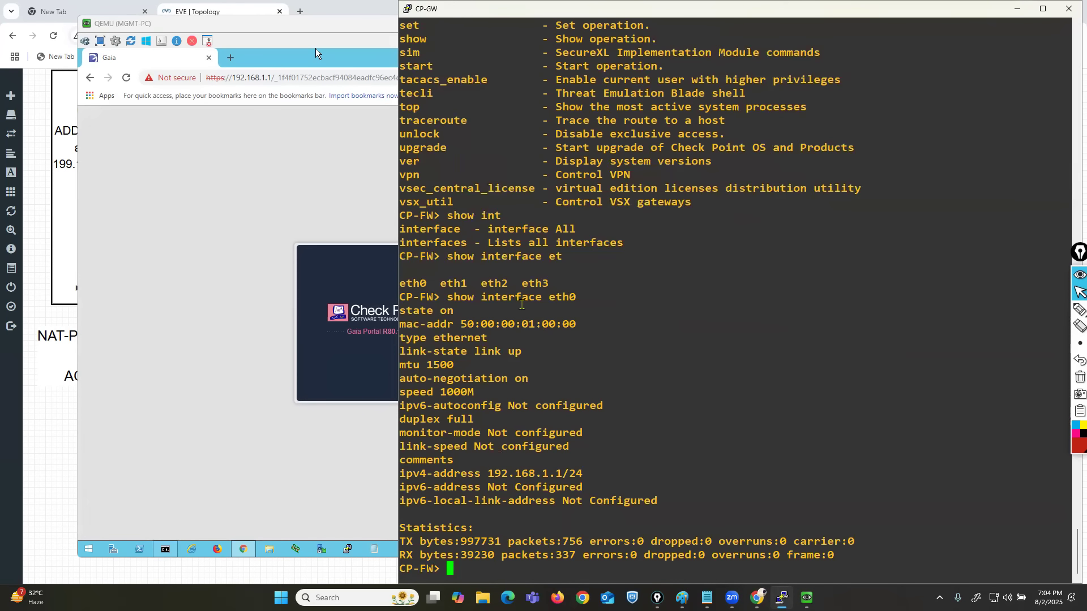
left_click_drag(548, 297, 575, 298)
left_click_drag(470, 475, 574, 476)
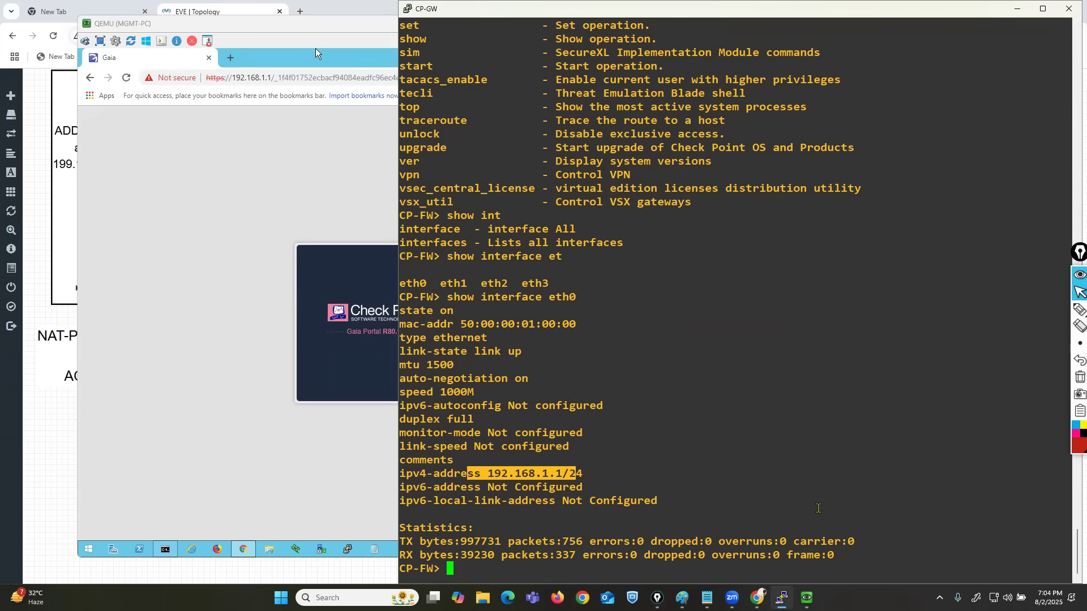
Begin a set interface command on CP-FW, list the available interfaces, and highlight their names in the console.
key("Return")
key("Return")
key("Return")
key("Return")
key("Return")
type("set")
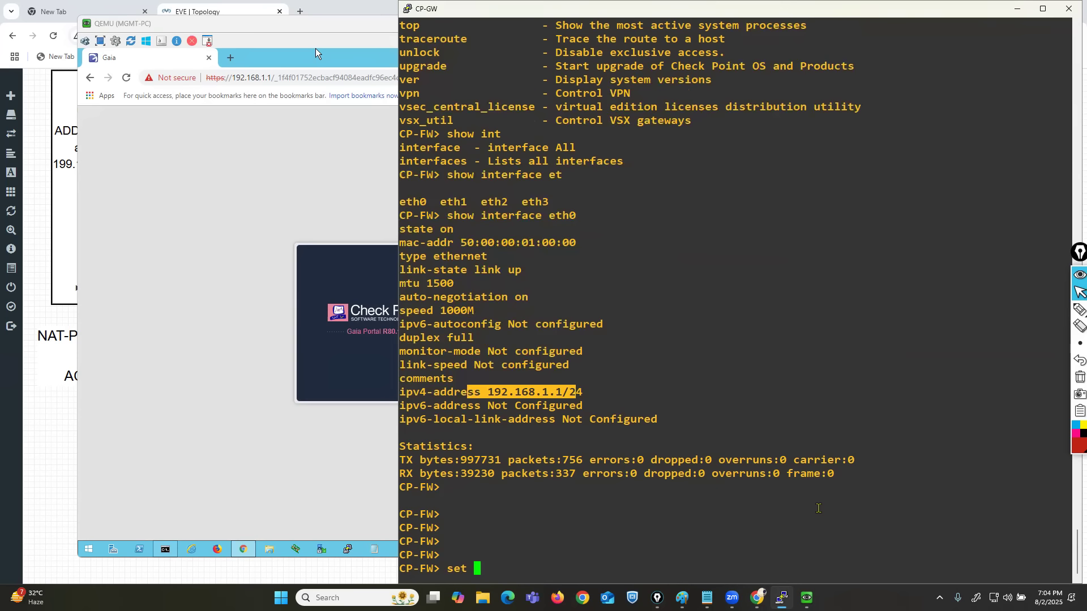
type("int")
key("Tab")
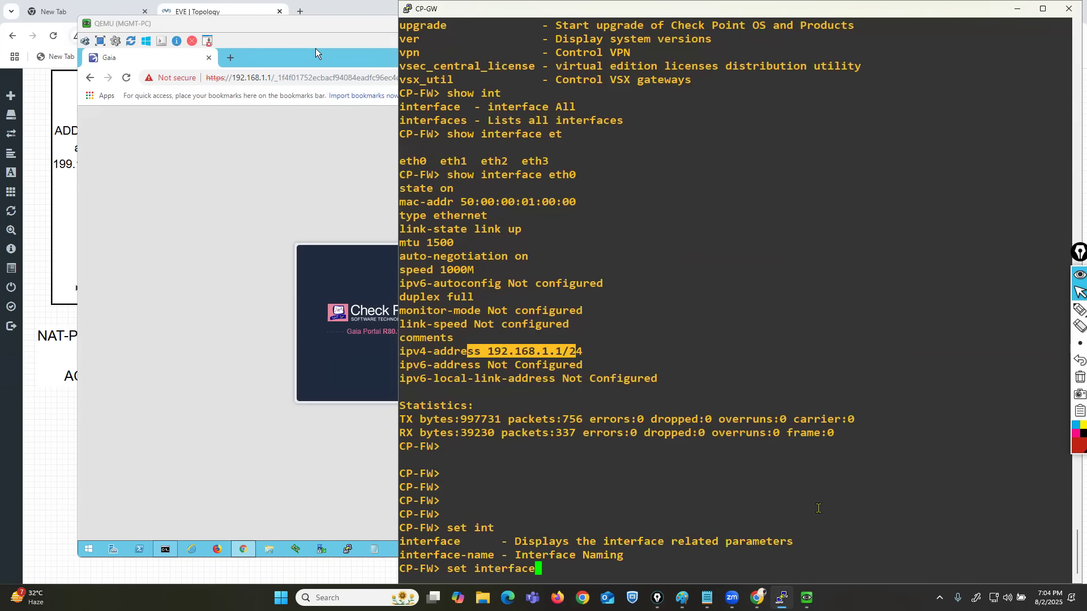
key("Tab")
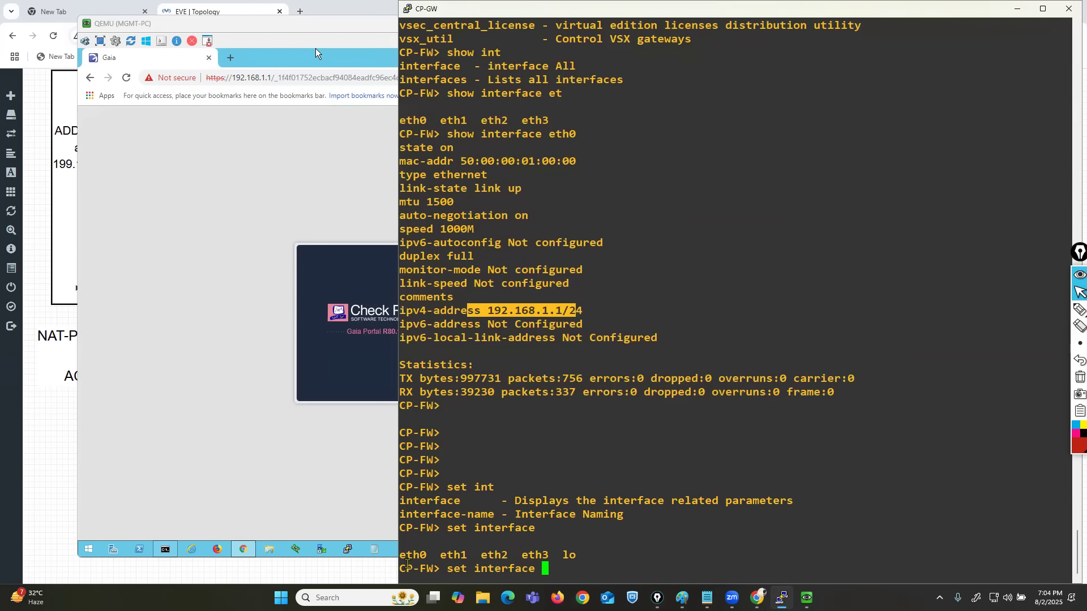
left_click_drag(403, 554, 616, 551)
left_click(615, 551)
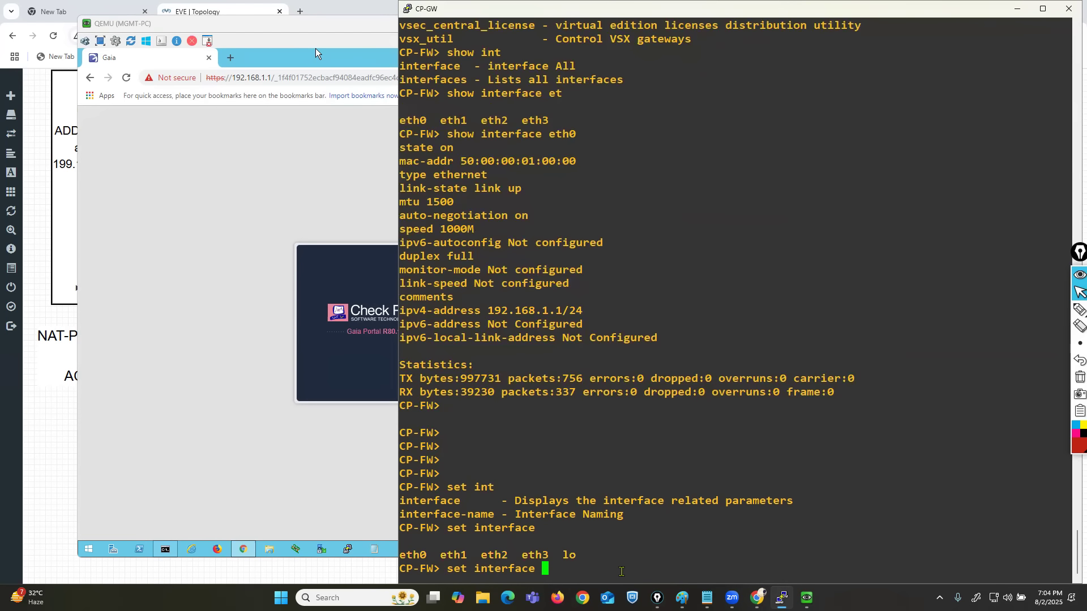
Extend the set interface command with eth0, list its configurable parameters, and highlight the ipv4-address option.
type("eth0")
key("Tab")
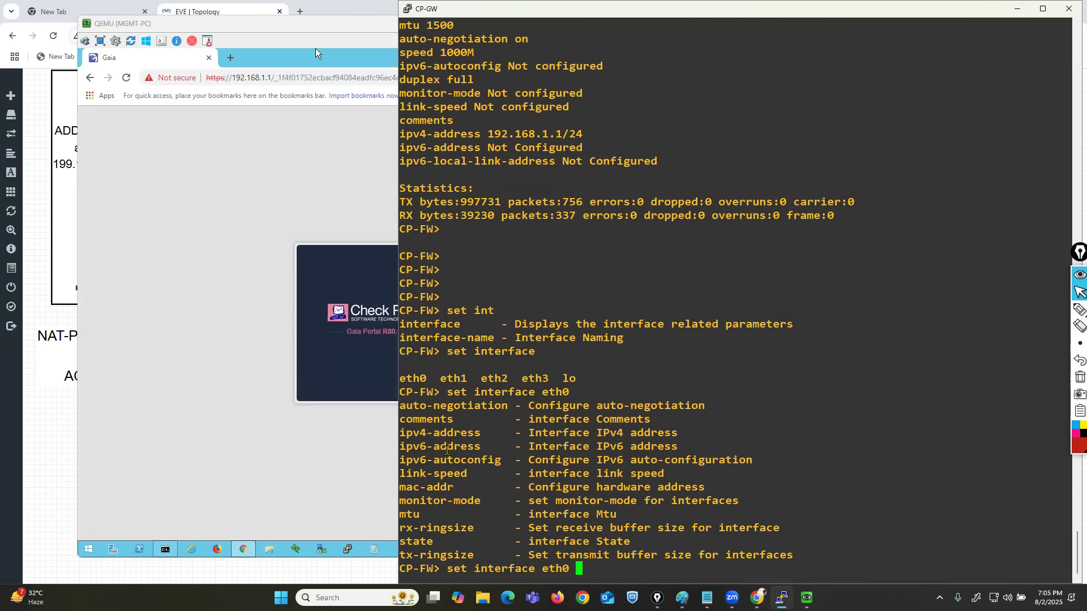
left_click_drag(416, 406, 653, 546)
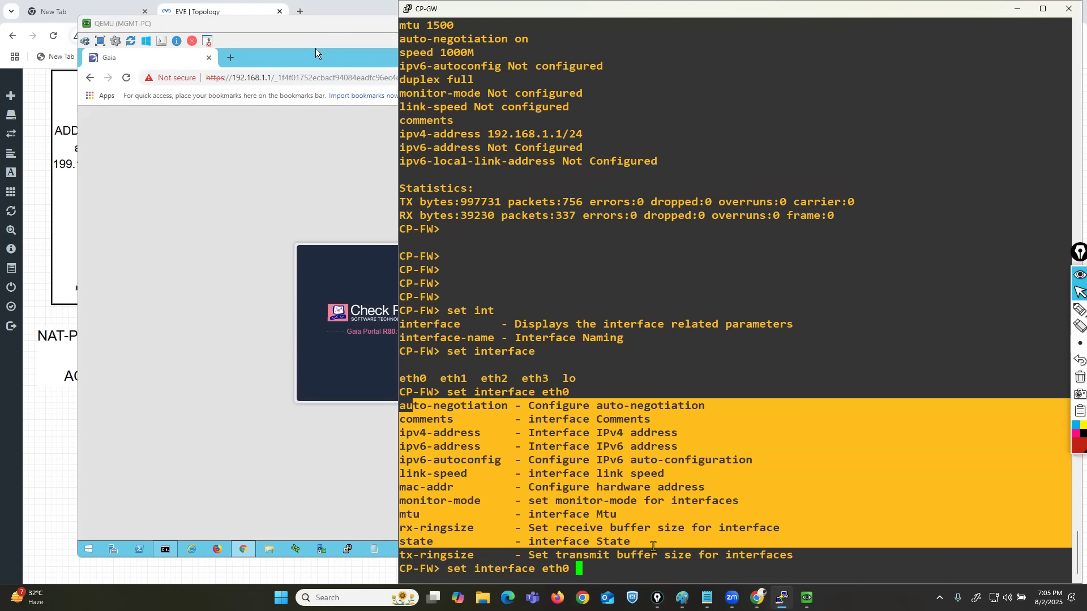
left_click(653, 546)
double_click(406, 433)
left_click_drag(455, 434, 660, 433)
left_click(658, 448)
Set the IPv4 address of eth0 to 199.199.199.1 with subnet mask 255.255.255.0.
type("ipv4")
key("Tab")
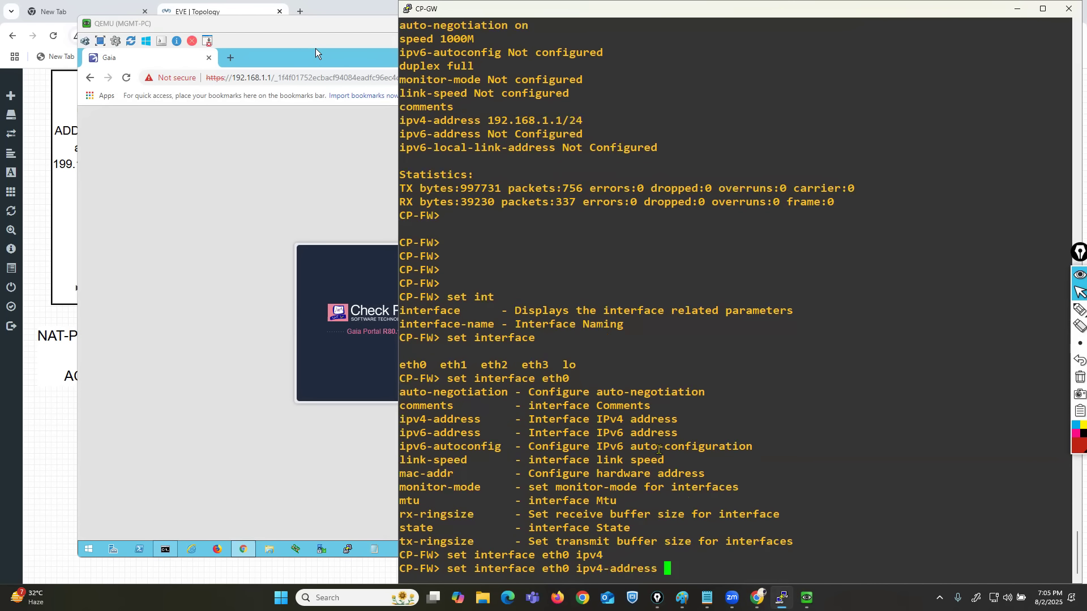
key("Tab")
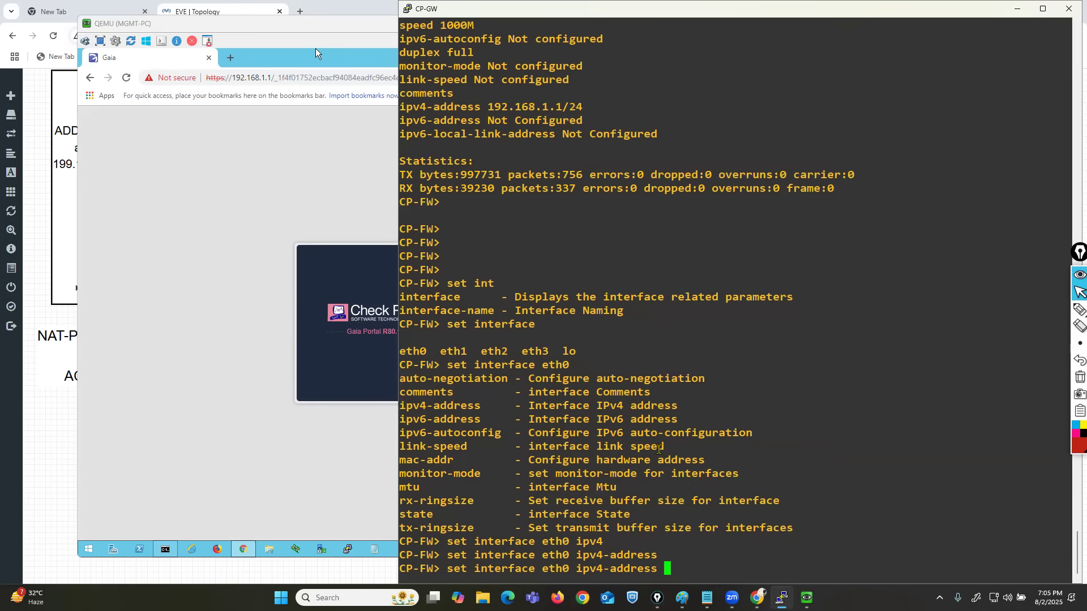
type("199.199.199.1")
key("Tab")
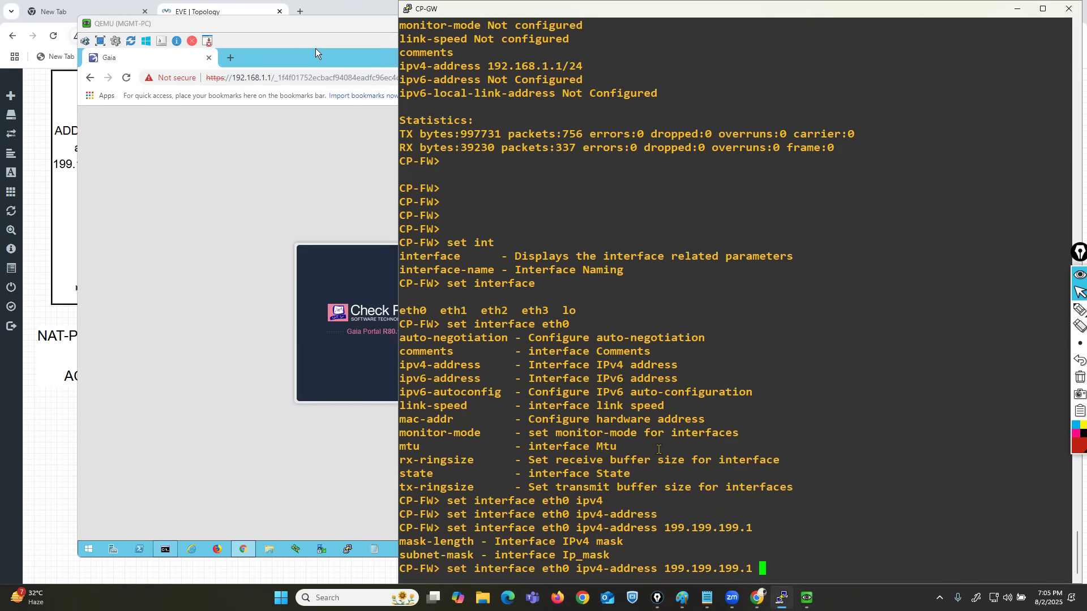
left_click_drag(406, 541, 619, 551)
type("su")
key("Tab")
type("25")
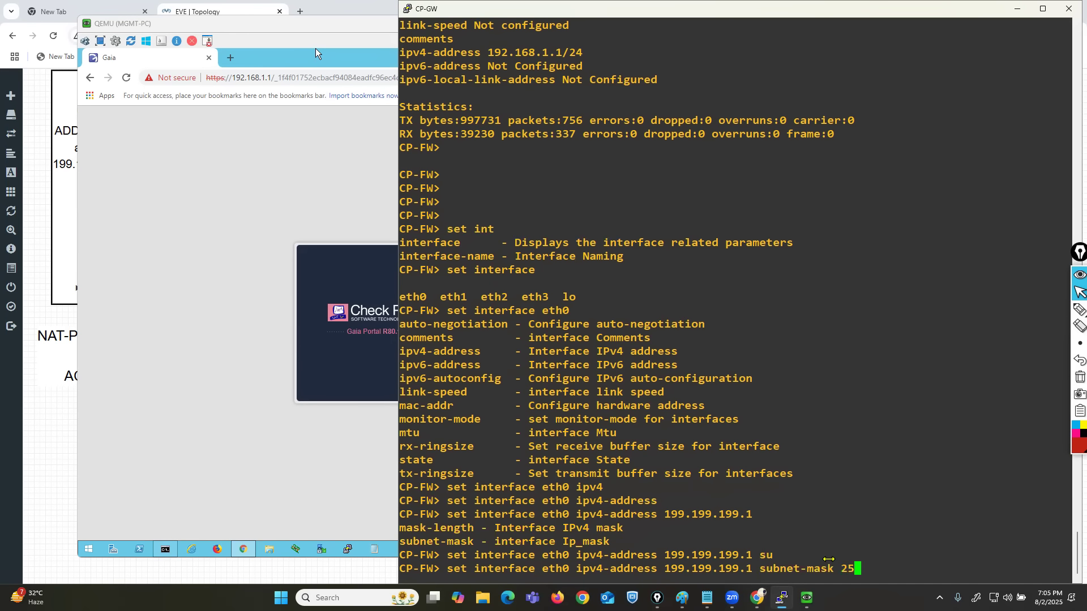
type("5.255.255.0")
key("Return")
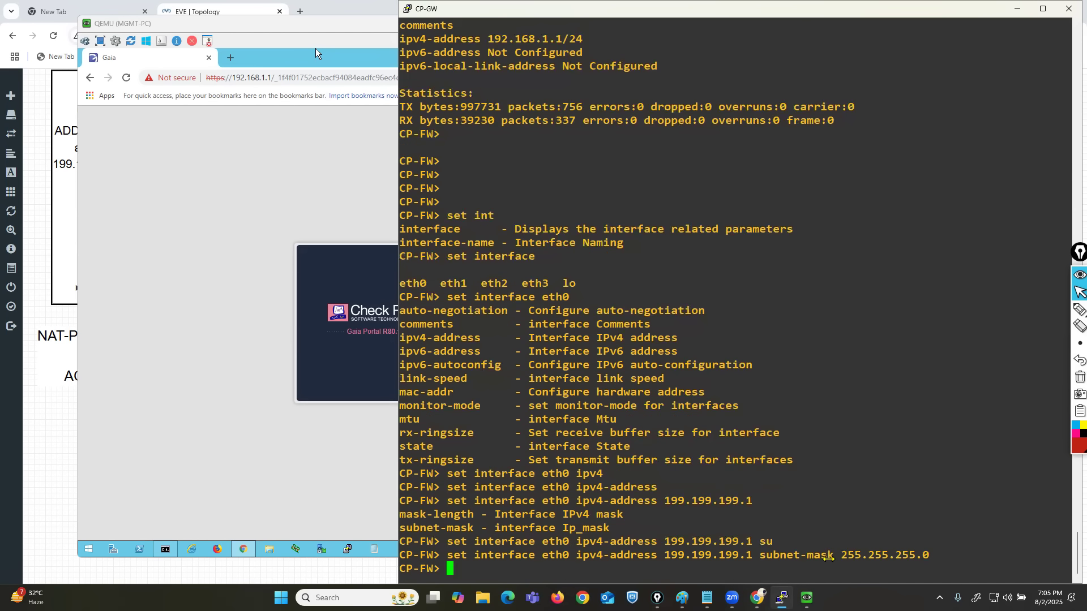
Highlight the completed eth0 address command, and store the firewall settings with save config.
left_click_drag(944, 558, 398, 558)
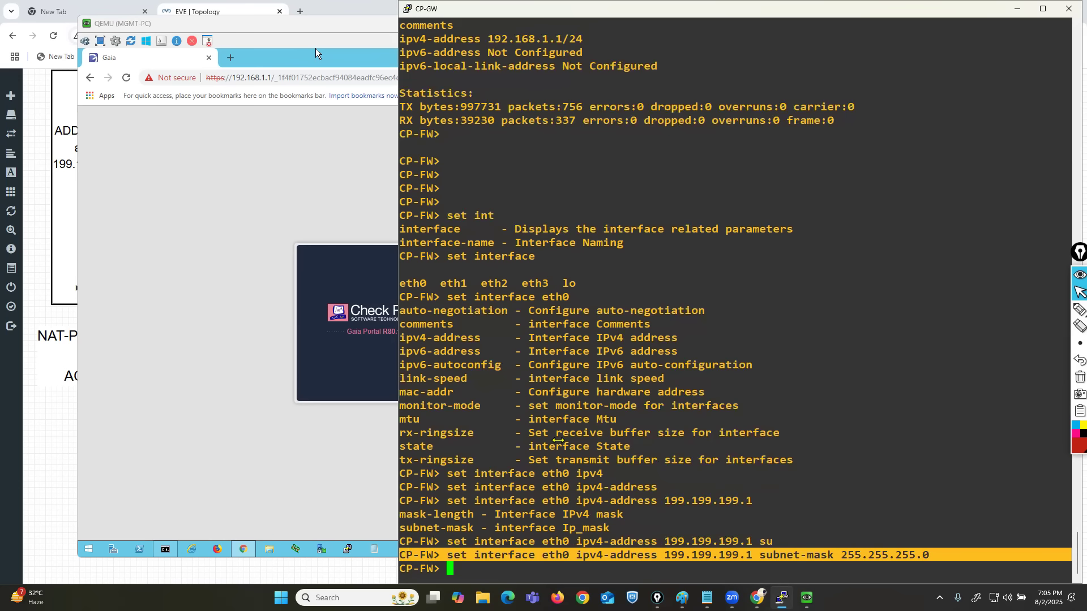
left_click(655, 342)
key("Return")
key("Return")
key("Return")
key("Return")
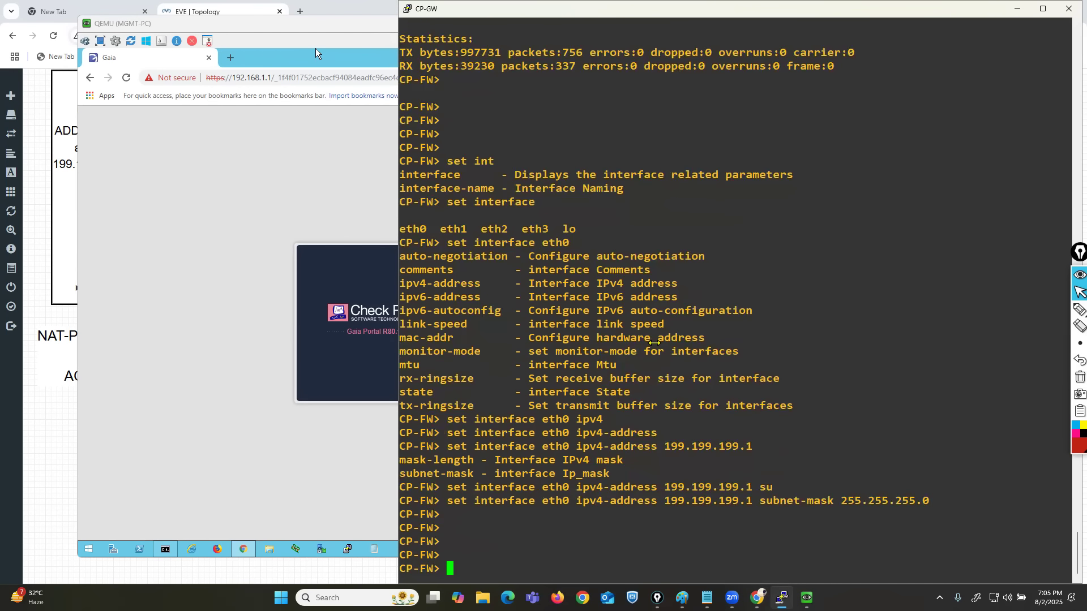
type("save con")
key("Tab")
key("Return")
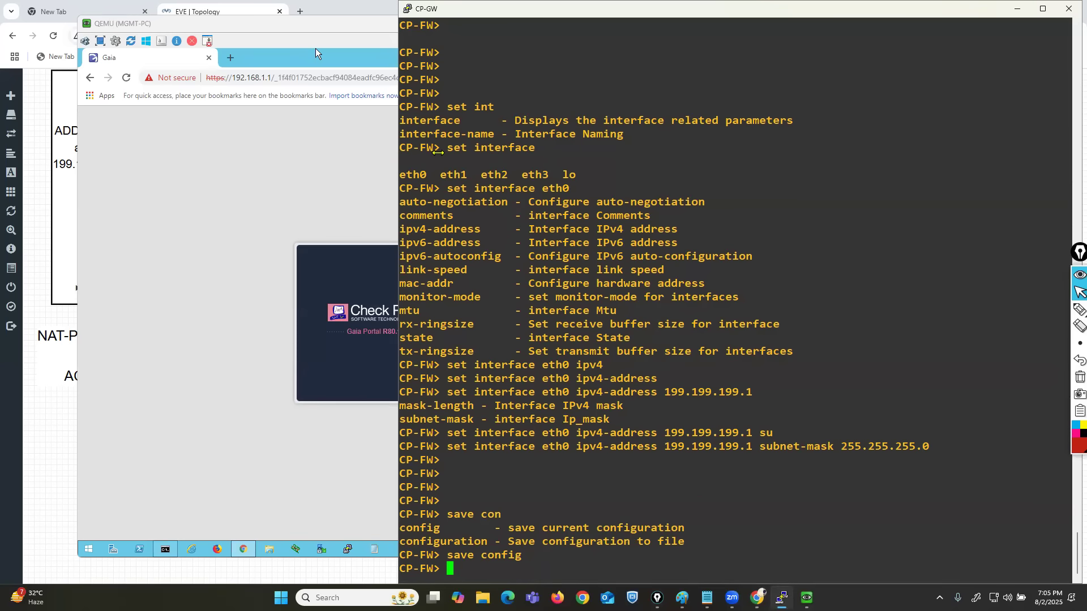
On MGMT-PC, run ncpa.cpl, open the Ethernet adapter's TCP/IPv4 properties, and select Use the following IP address.
left_click(314, 48)
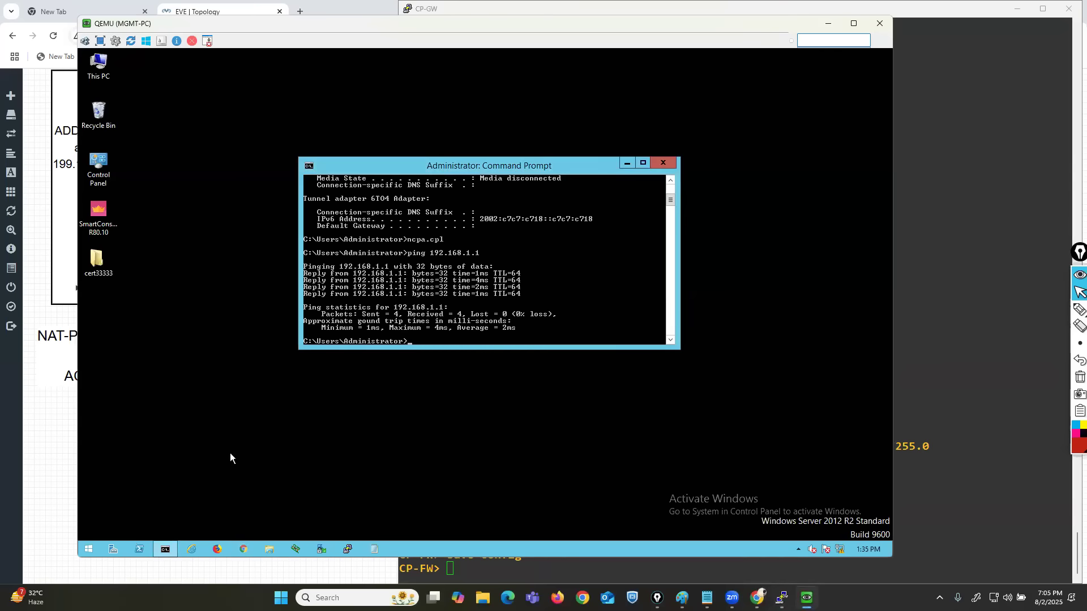
type("ncpa.cpl")
key("Return")
right_click(295, 200)
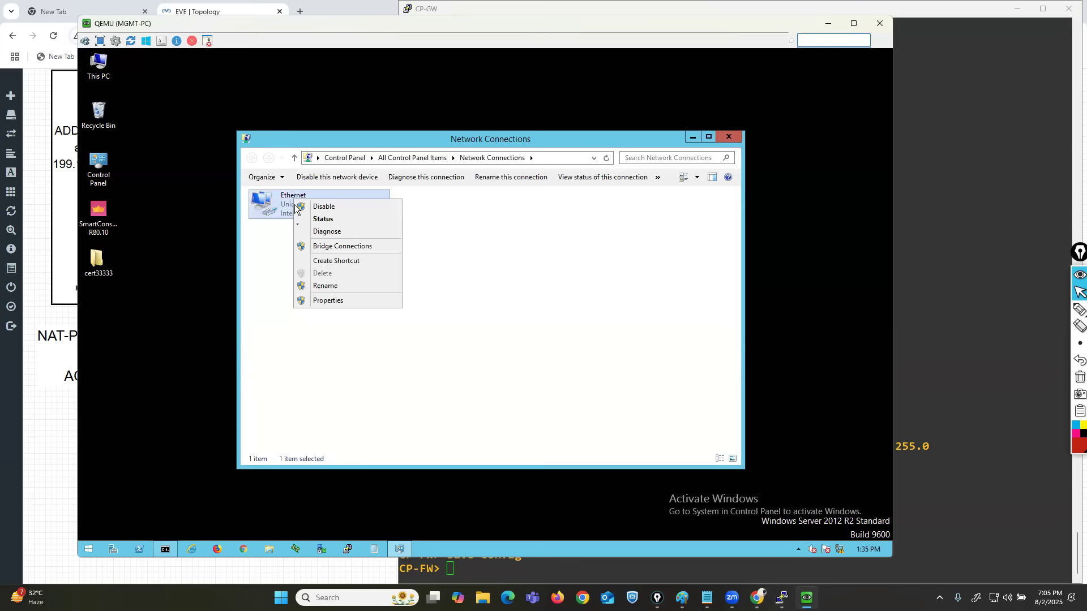
left_click(321, 301)
left_click(374, 347)
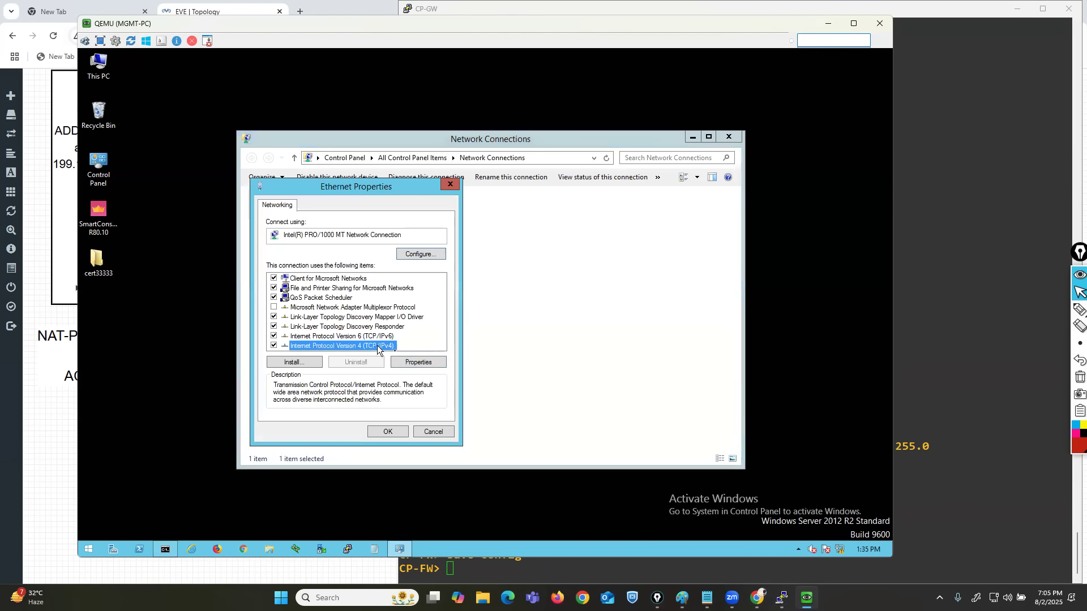
left_click(414, 363)
left_click(308, 300)
left_click(313, 312)
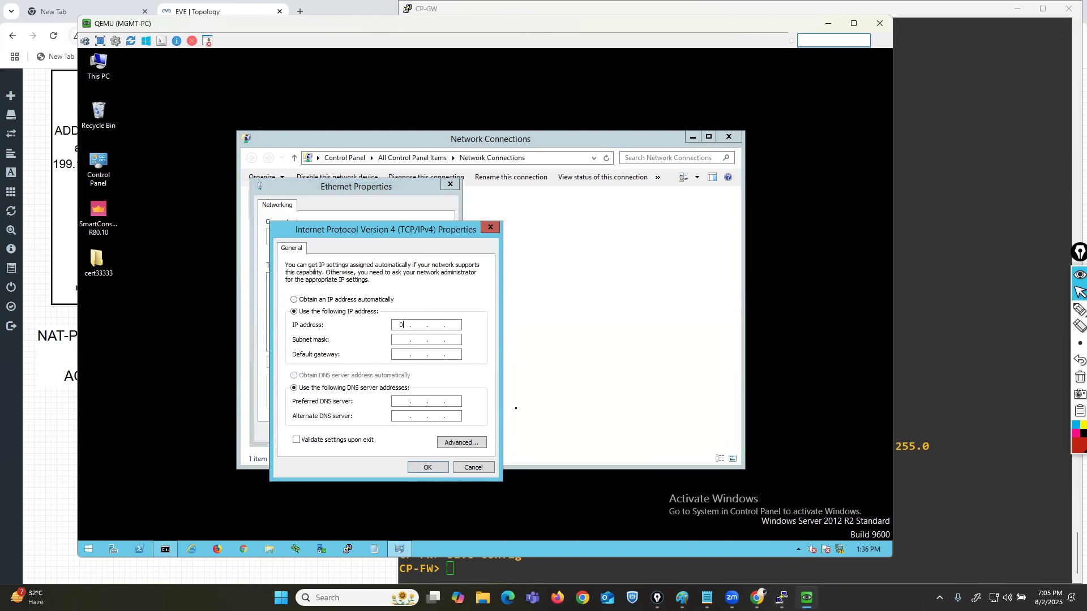
Assign 199.199.199.24 as the Ethernet adapter's IP address, apply the settings, and close Network Connections.
type("199 . 199 . 199 . 24")
key("Tab")
left_click(429, 466)
left_click(379, 433)
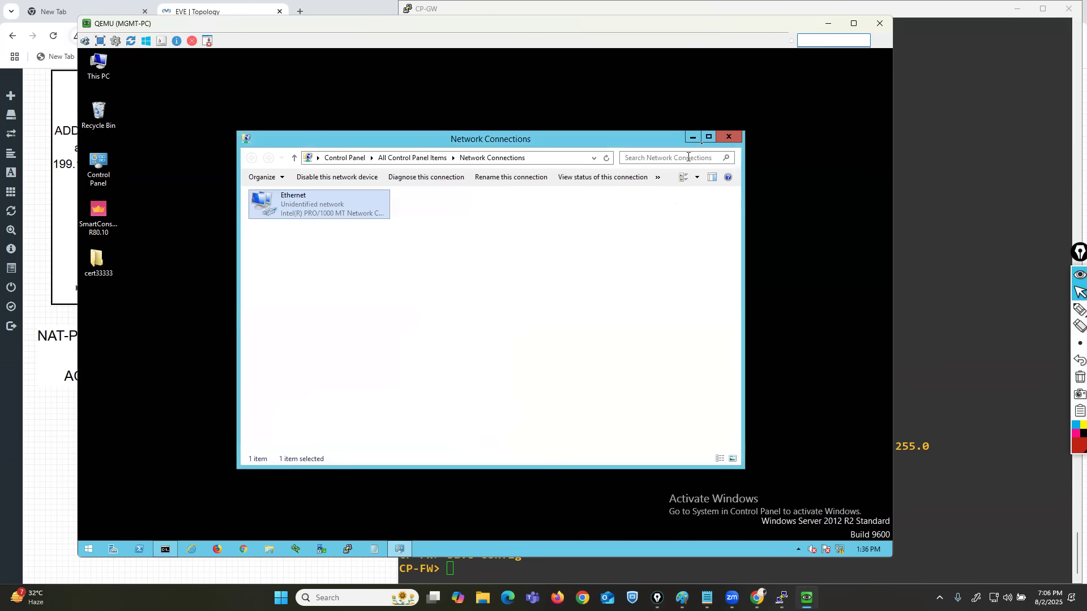
left_click(726, 138)
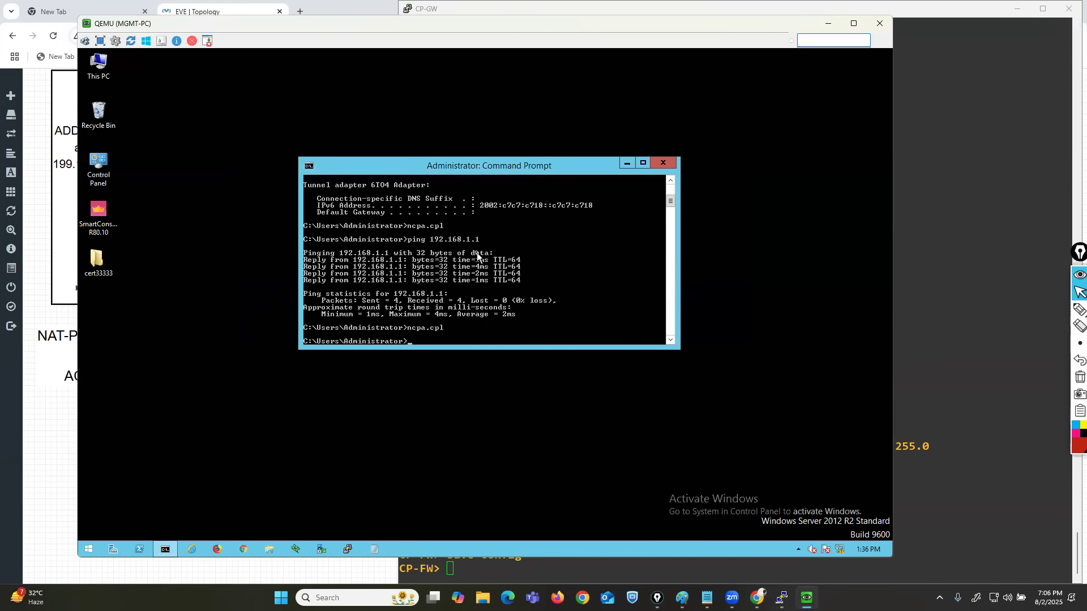
Ping 199.199.199.1 from the MGMT-PC command prompt, checking the address against the CP-GW console.
type("ping 199.199.199.")
left_click(900, 344)
left_click_drag(739, 446, 757, 446)
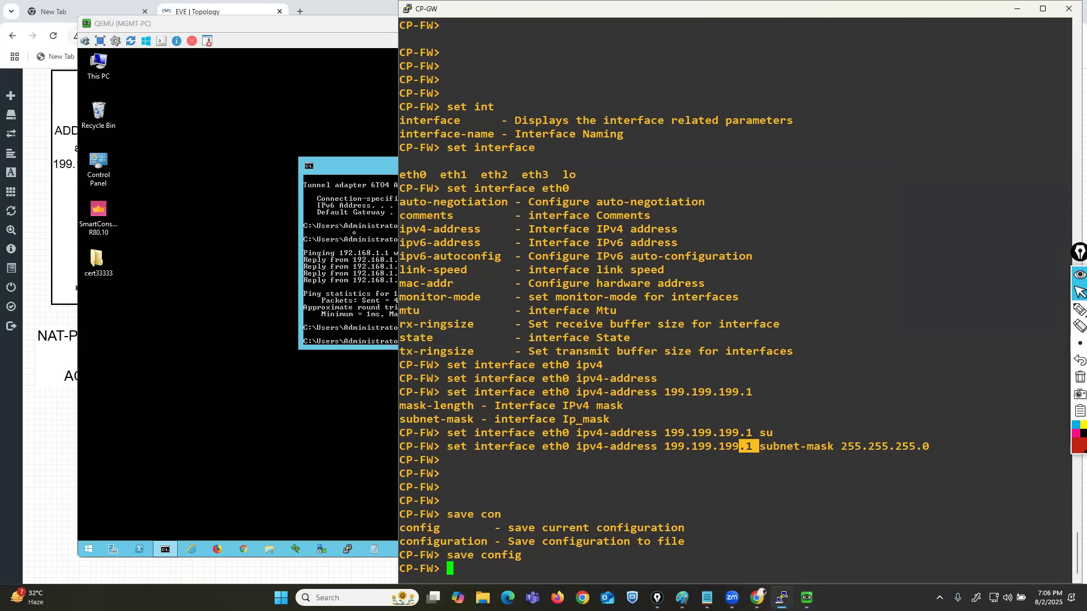
left_click(354, 233)
type("1")
key("Return")
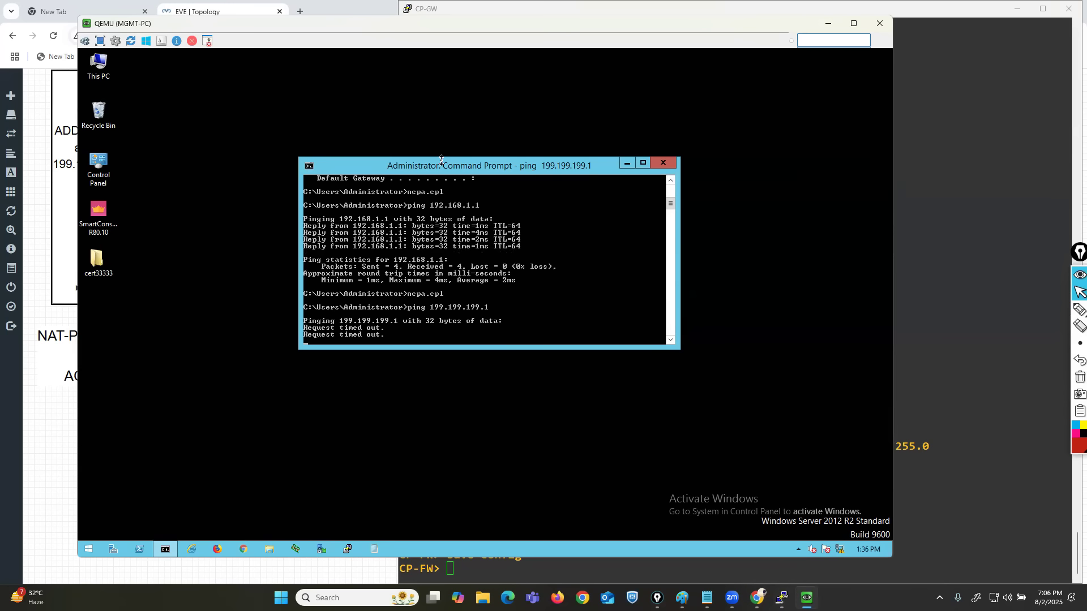
Reposition and enlarge the command prompt, and mark the earlier 192.168.1.1 ping replies with the red pen.
left_click_drag(440, 159, 383, 243)
left_click_drag(385, 186, 386, 110)
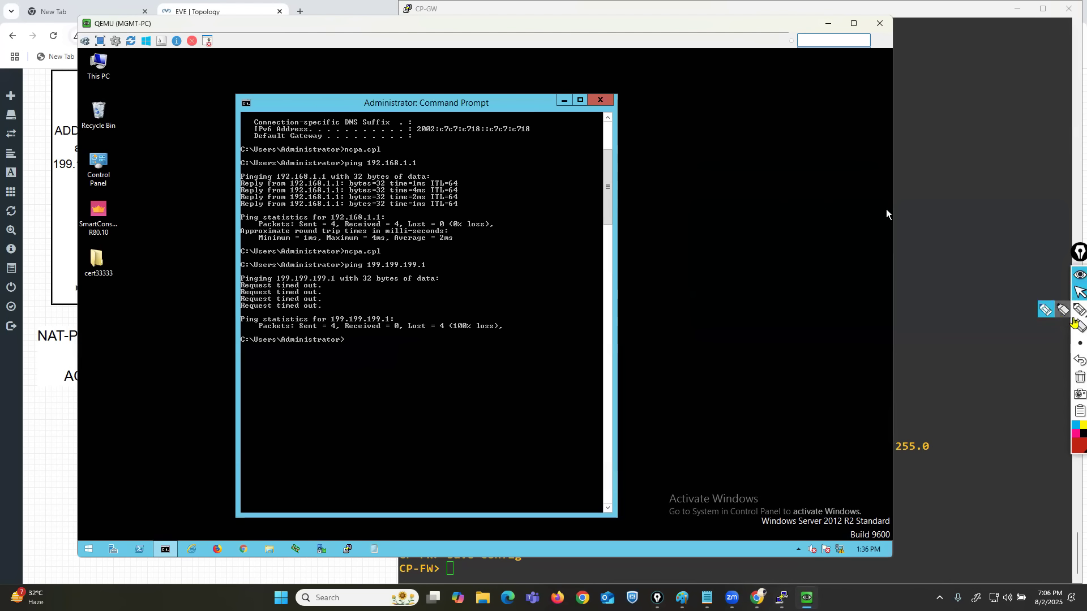
left_click(1080, 309)
mouse_move(405, 154)
left_mouse_down()
mouse_move(454, 153)
mouse_move(463, 212)
left_mouse_up()
mouse_move(261, 156)
left_mouse_down()
mouse_move(238, 156)
mouse_move(214, 211)
mouse_move(264, 213)
left_mouse_up()
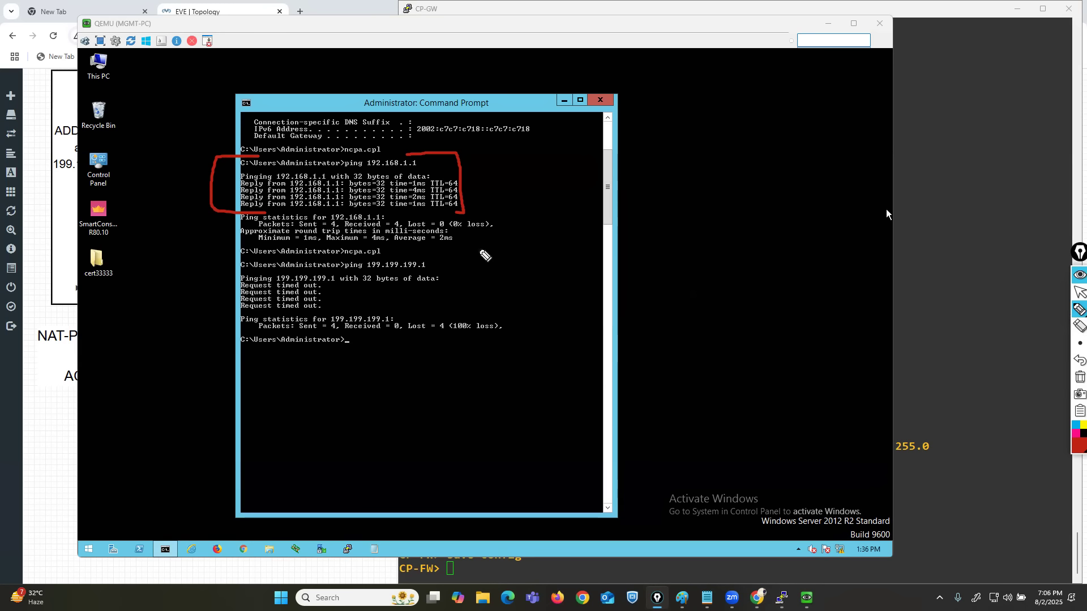
left_click(1079, 292)
Return to the CP-GW console, find the admin login lines in its earlier output, and highlight them.
left_click(939, 327)
scroll(498, 317, "up", 15)
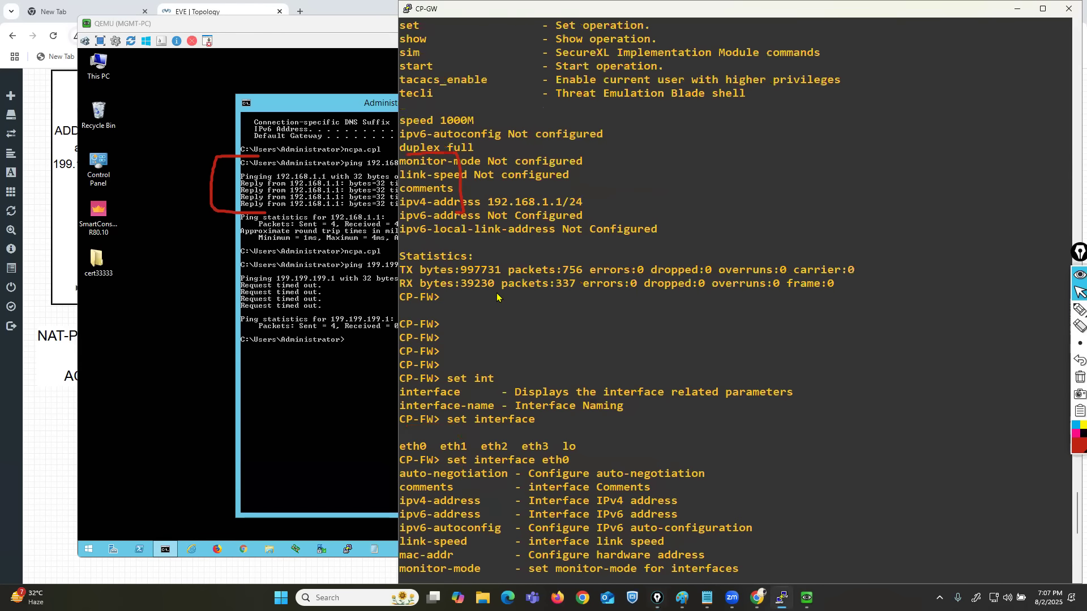
scroll(494, 322, "down", 15)
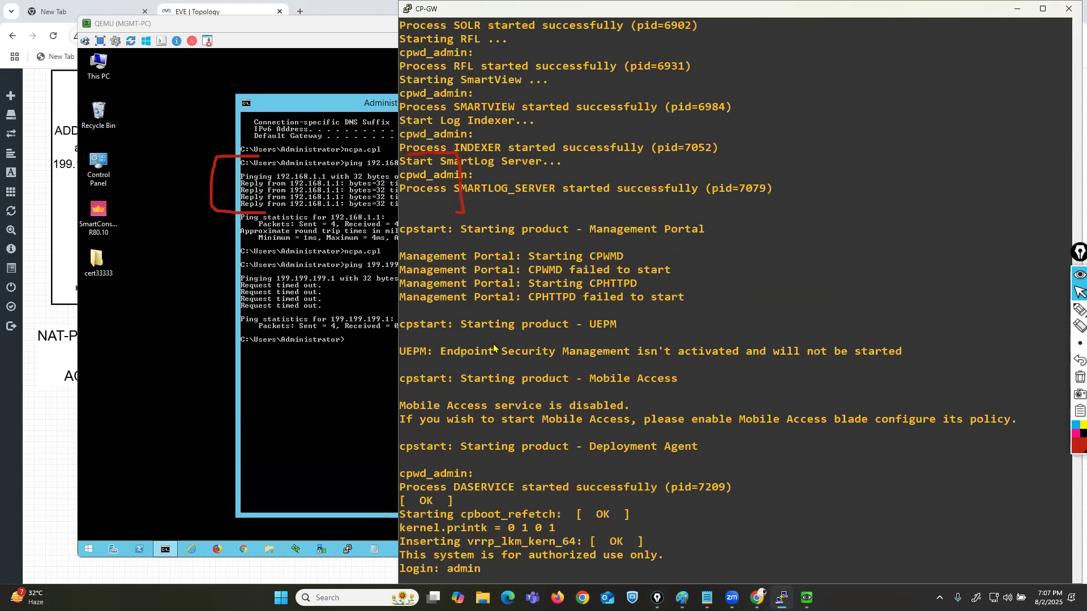
scroll(476, 381, "down", 7)
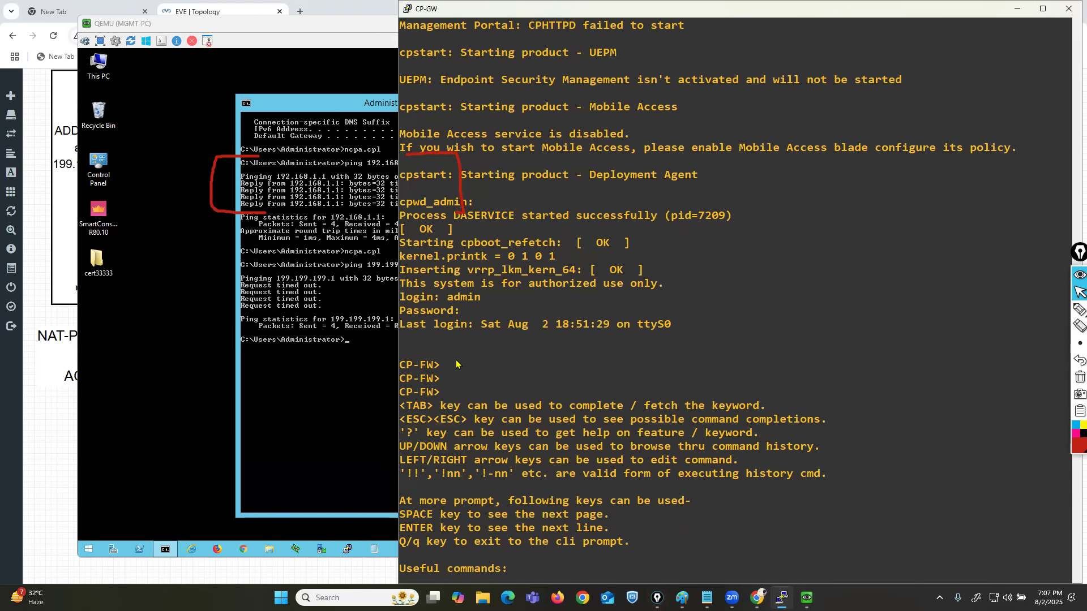
left_click_drag(413, 303, 651, 338)
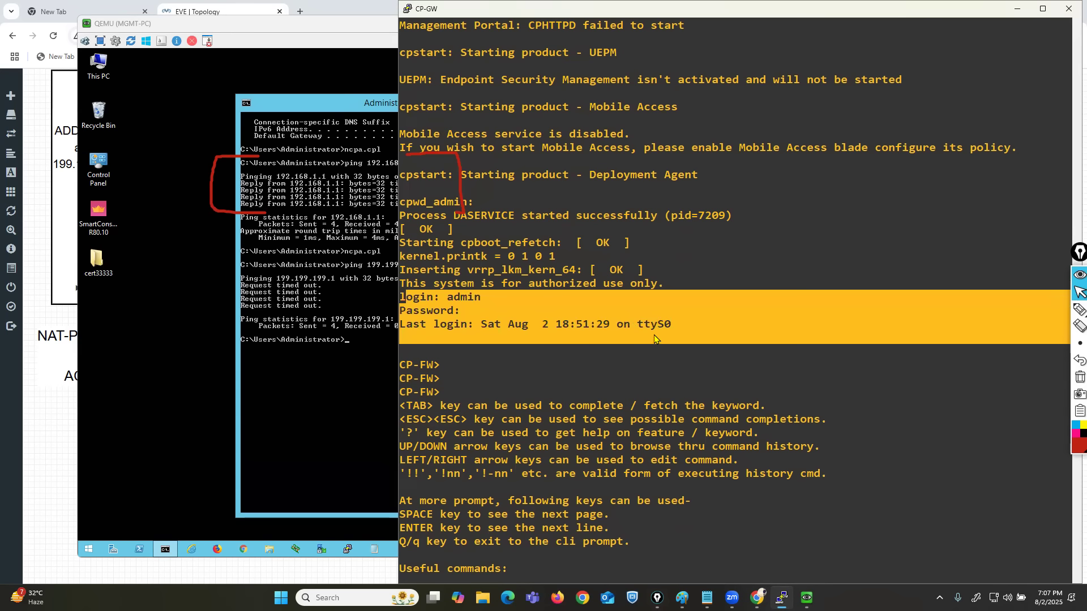
left_click(654, 334)
Switch back to MGMT-PC, open Chrome, and clear the pen annotation from the screen.
left_click(318, 323)
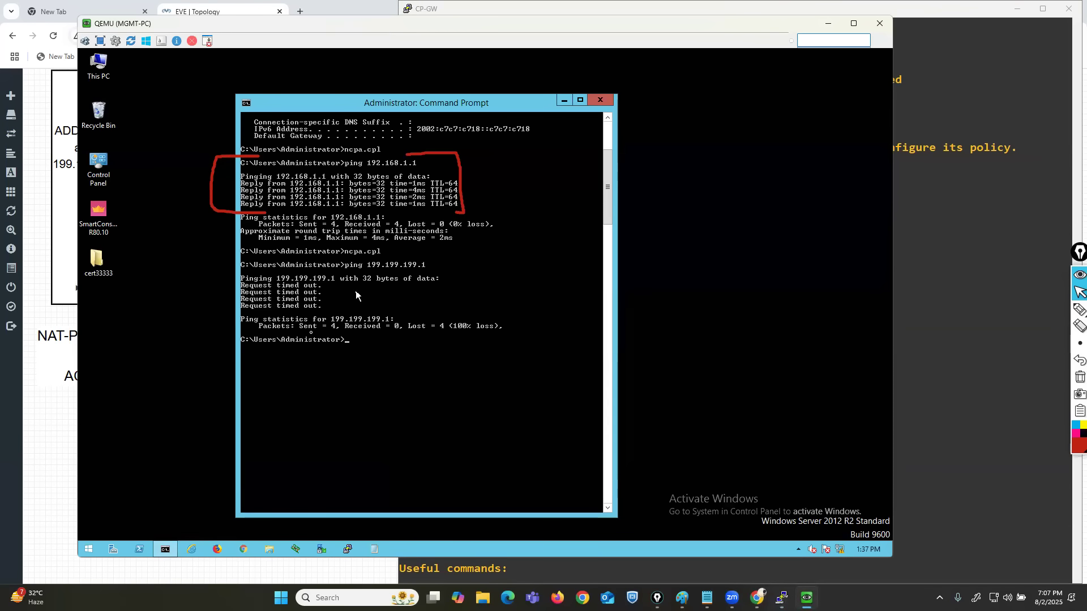
left_click(244, 549)
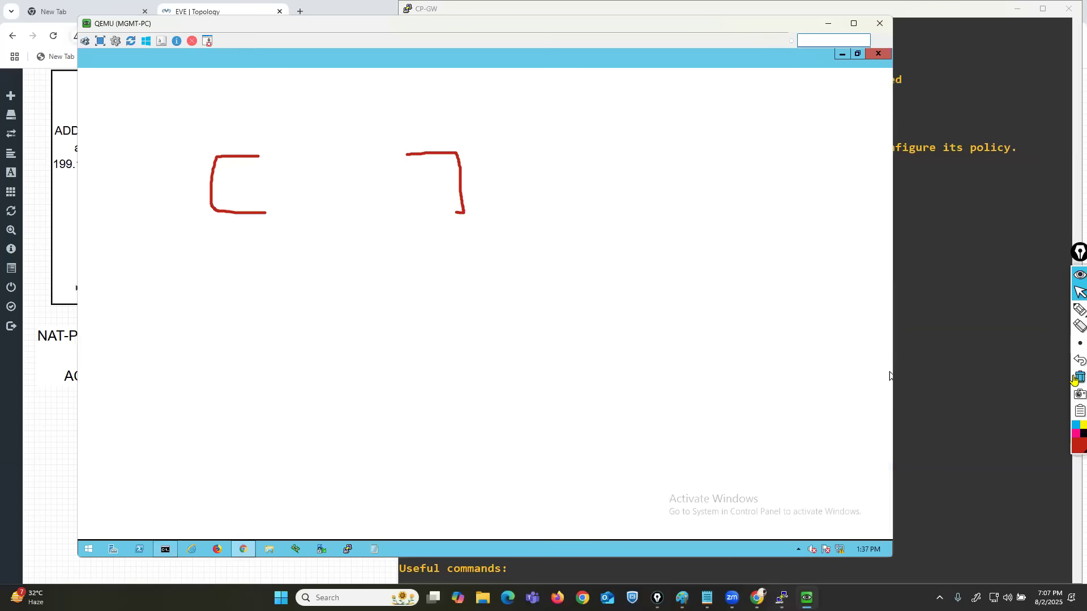
left_click(1078, 377)
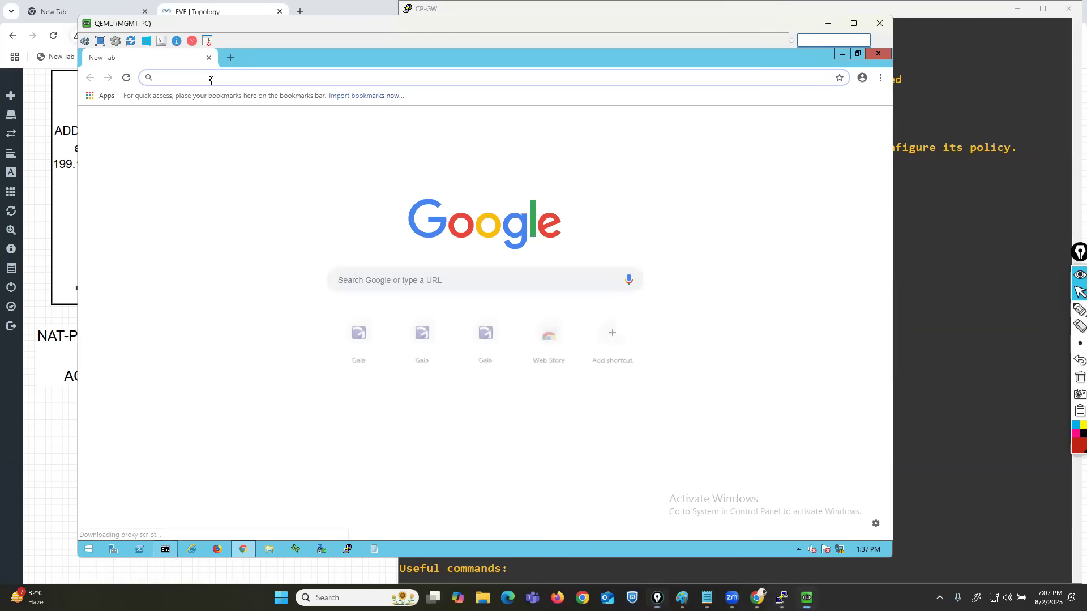
type("https://199.1")
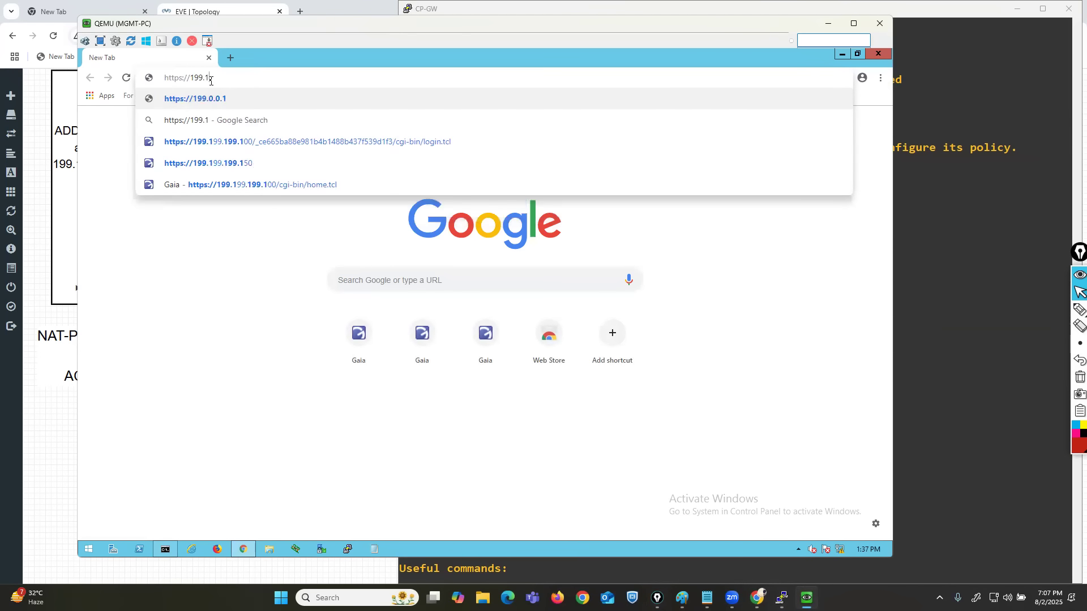
type("99.199.199.")
key("Return")
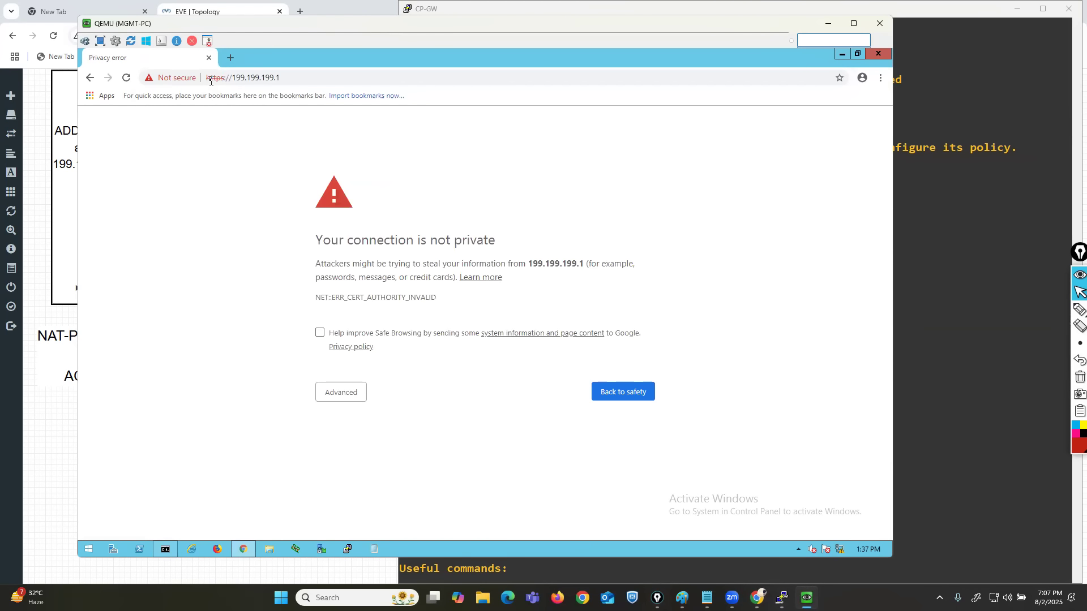
left_click(344, 393)
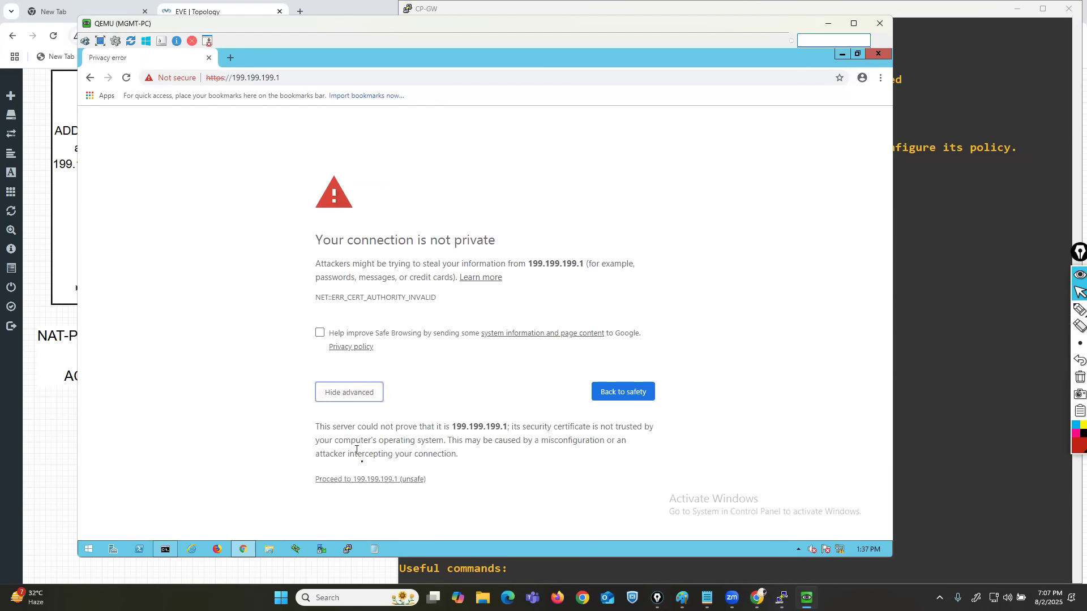
left_click(371, 479)
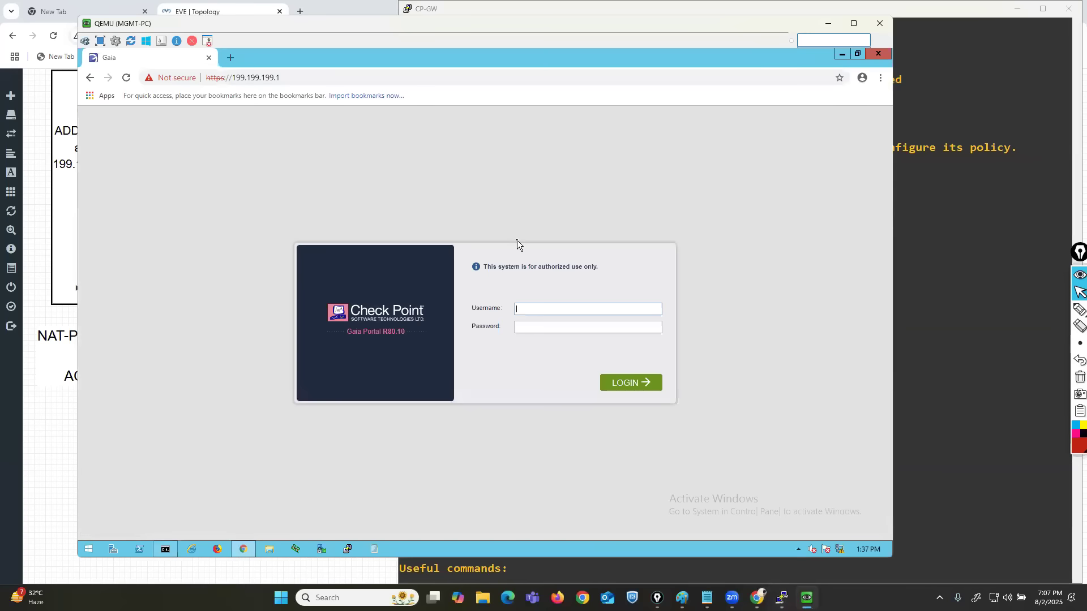
Log in to the Gaia Portal as admin with the account password.
left_click(560, 310)
type("admin")
key("Tab")
type("admin")
key("Return")
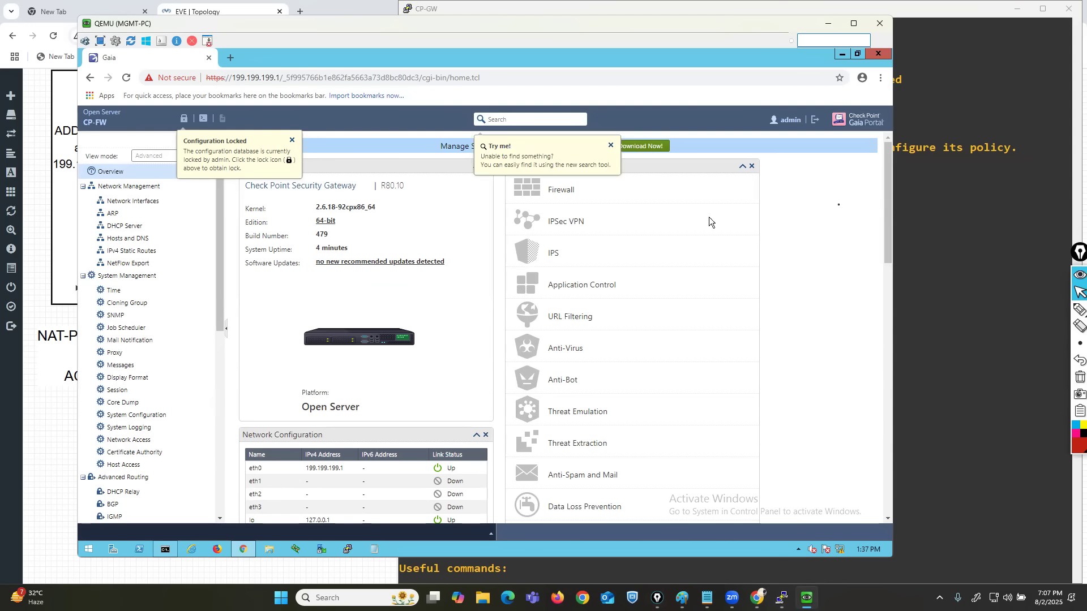
Tick the portal overview and the CP-GW console output with the red pen, and clear the ink.
left_click(1079, 309)
mouse_move(378, 312)
left_mouse_down()
mouse_move(415, 354)
mouse_move(496, 289)
left_mouse_up()
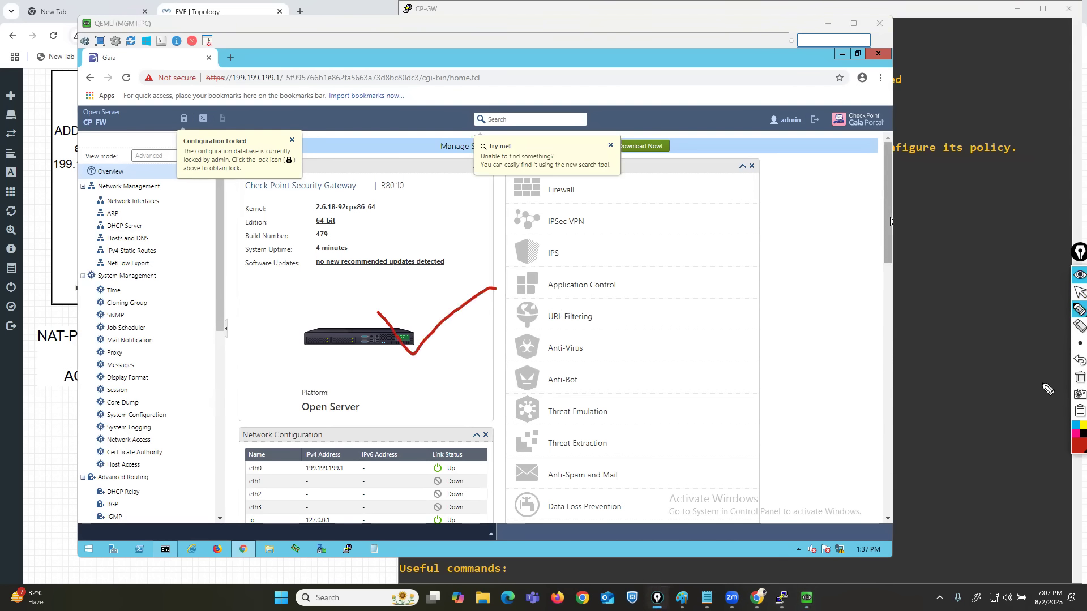
left_click(1079, 292)
left_click(939, 352)
mouse_move(1077, 313)
left_click(1043, 311)
mouse_move(684, 355)
left_mouse_down()
mouse_move(696, 368)
mouse_move(806, 325)
left_mouse_up()
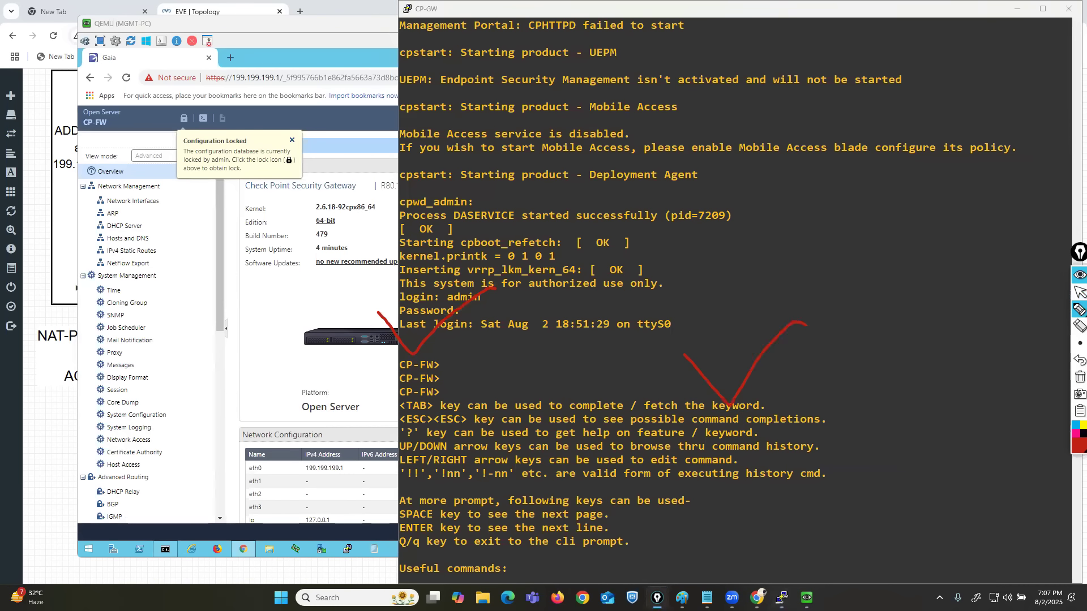
left_click(1079, 377)
left_click(1079, 293)
Move the CP-GW console aside and minimize it, and reposition the MGMT-PC window over the topology.
left_click_drag(788, 15, 621, 16)
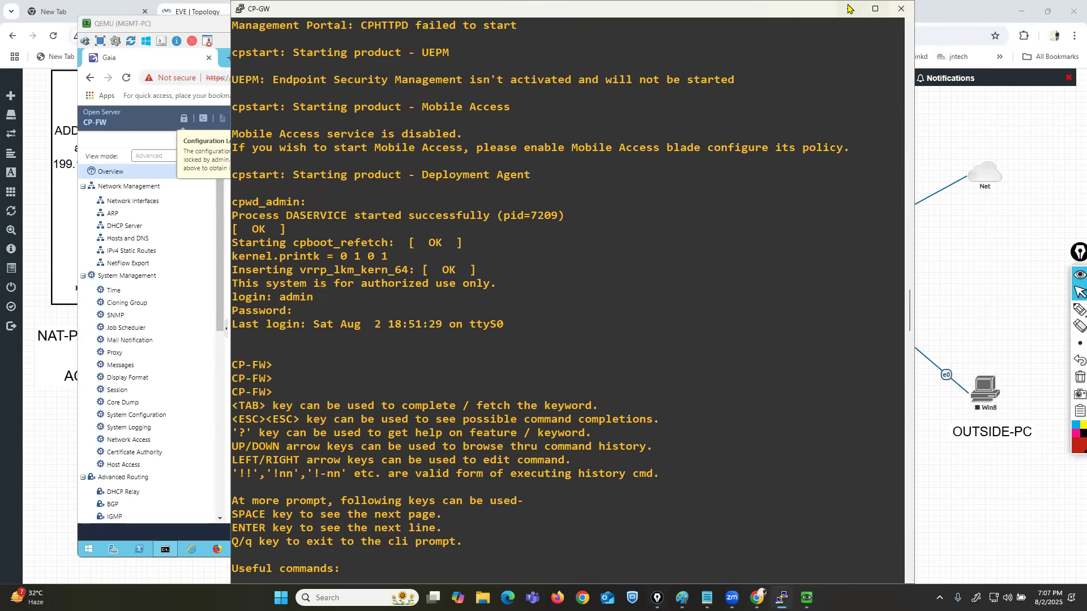
left_click(848, 9)
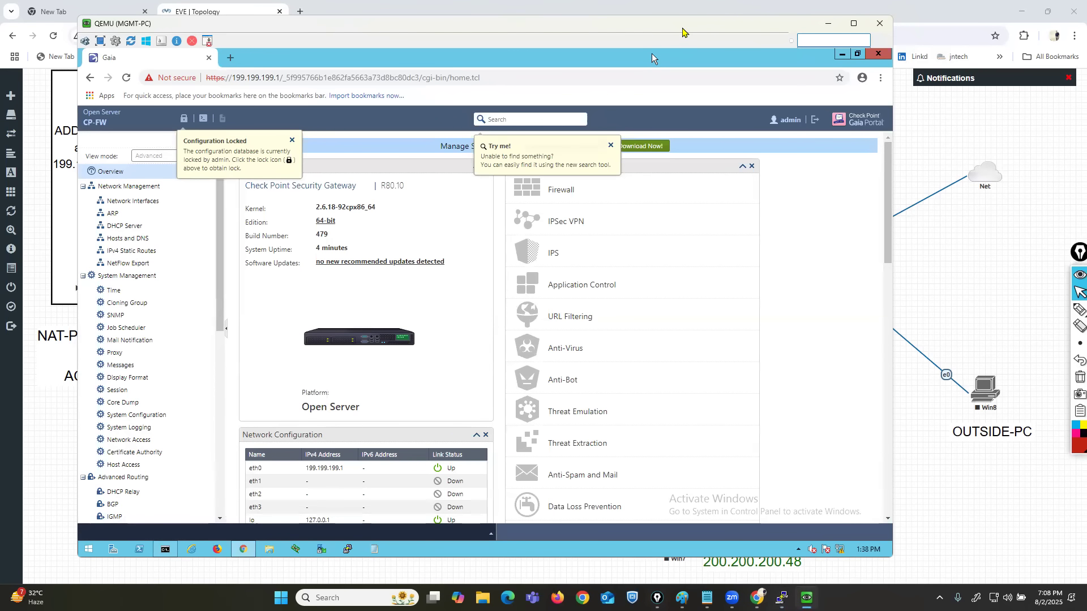
left_click_drag(684, 29, 766, 29)
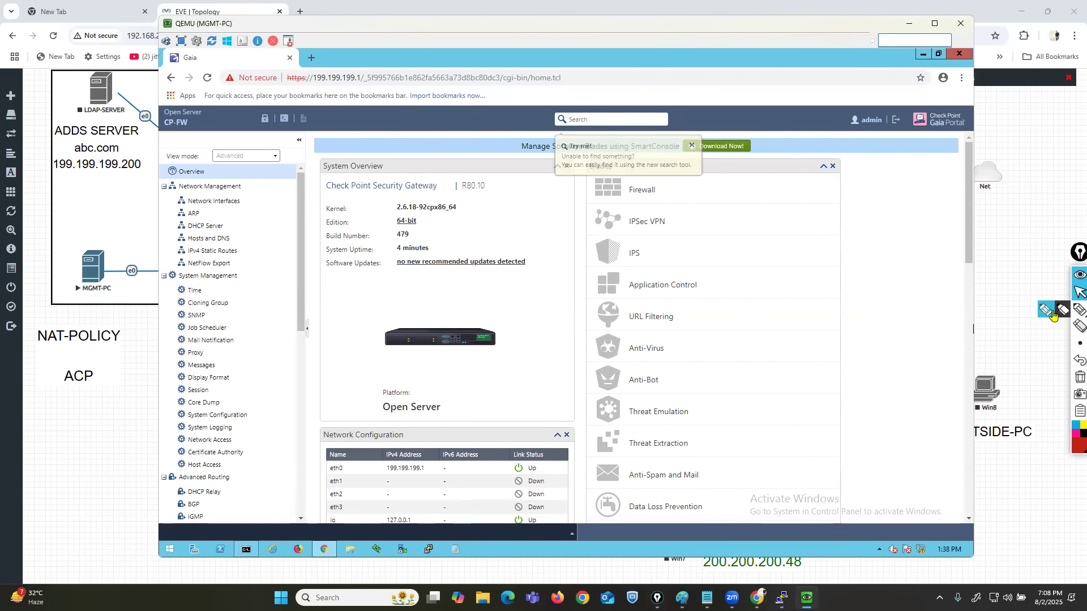
left_click(1074, 311)
left_click(1079, 293)
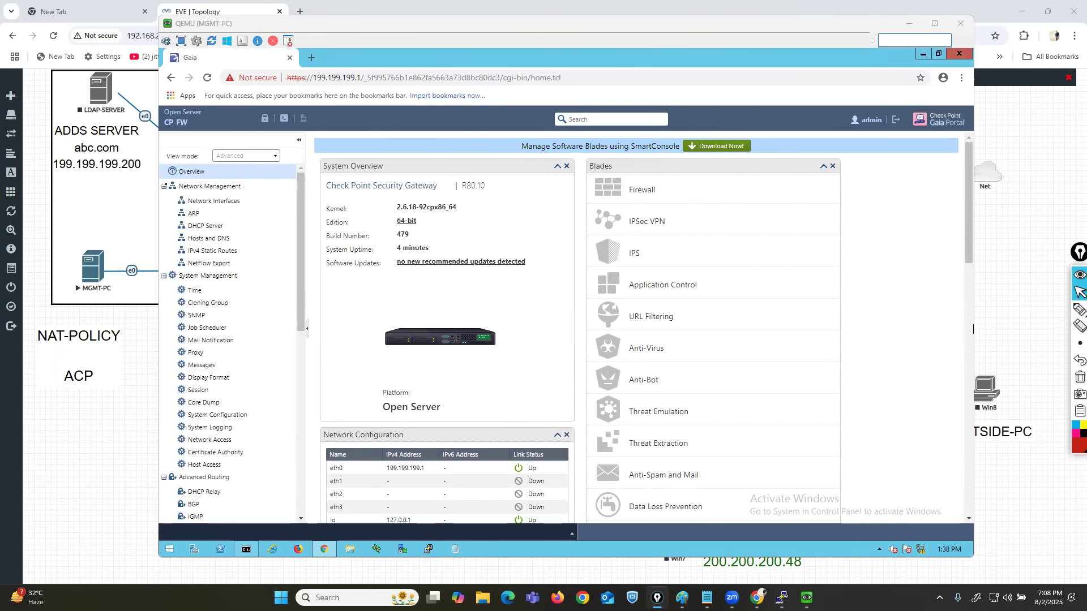
Collapse every category of the portal's navigation tree from Network Management to Upgrades (CPUSE), and shift the MGMT-PC window.
left_click(164, 186)
left_click(163, 200)
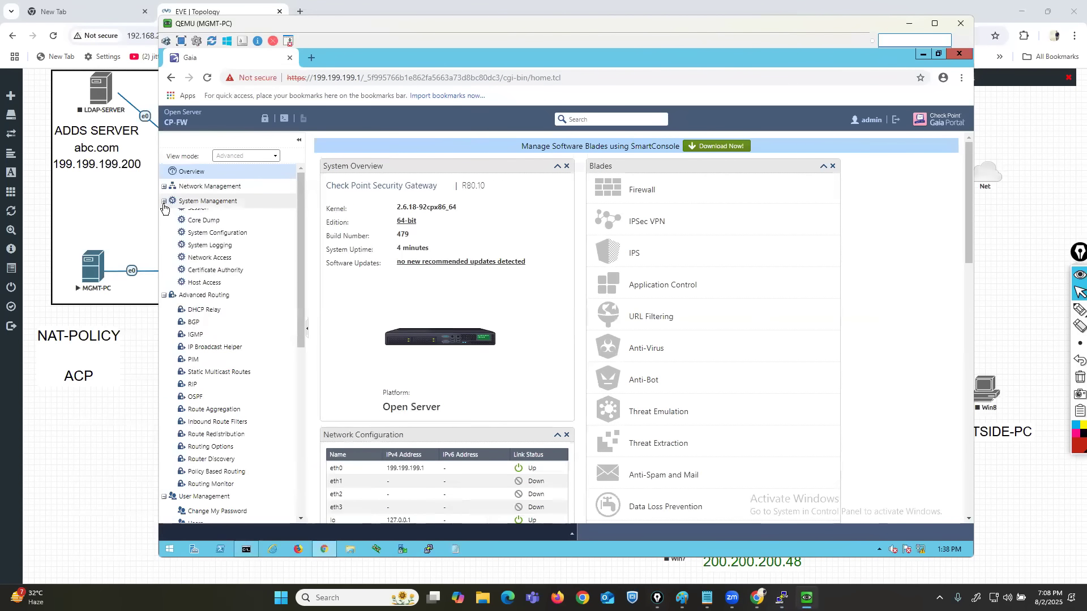
left_click(164, 217)
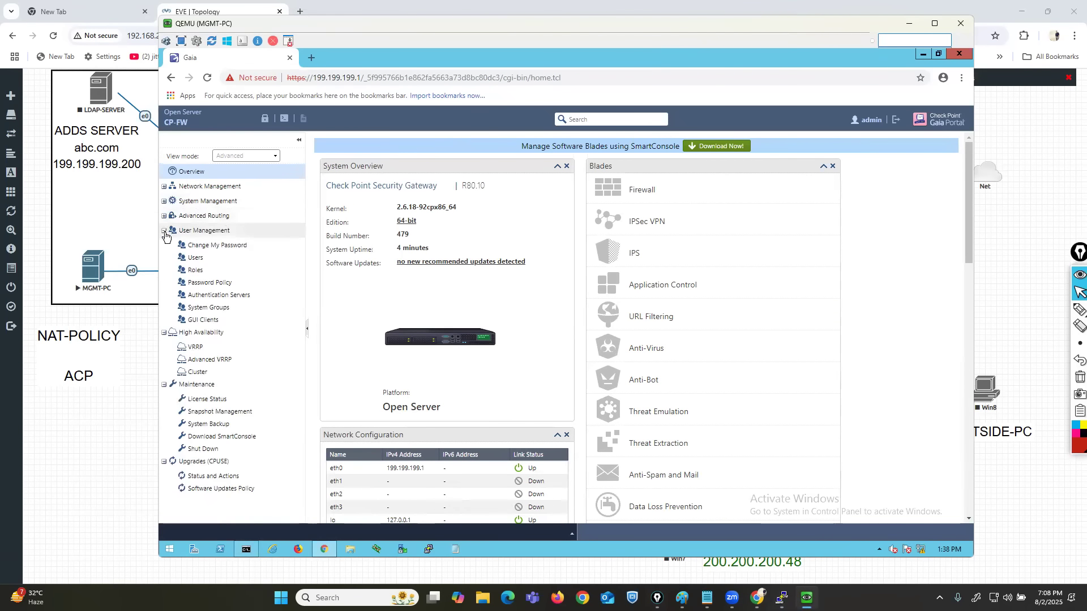
left_click(163, 230)
left_click(163, 245)
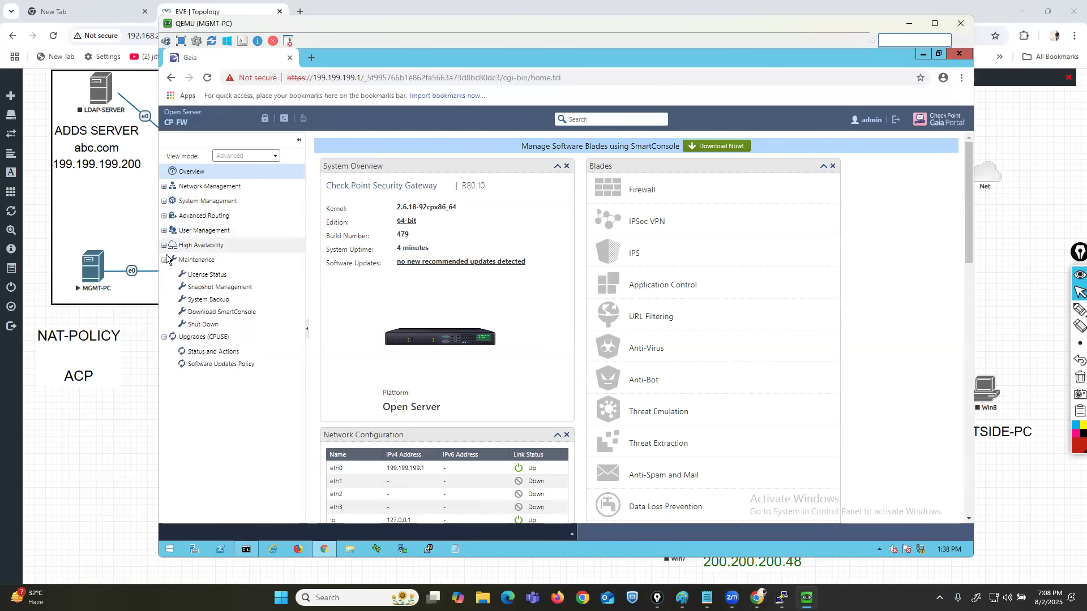
left_click(164, 260)
left_click(163, 275)
left_click_drag(781, 27, 744, 29)
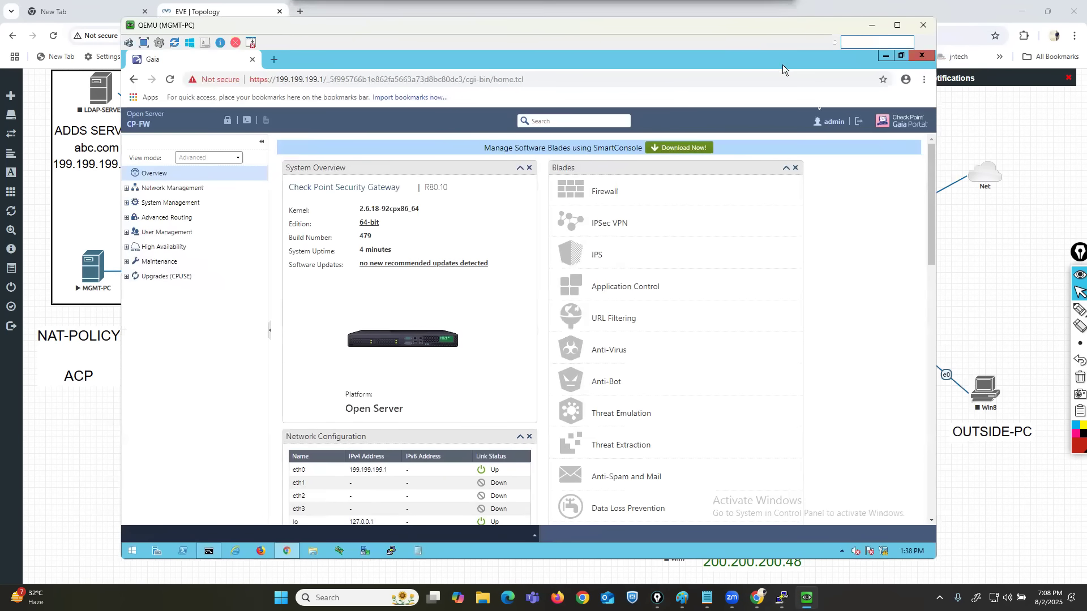
Log out of the Gaia Portal and log back in as admin with the account password.
left_click(857, 127)
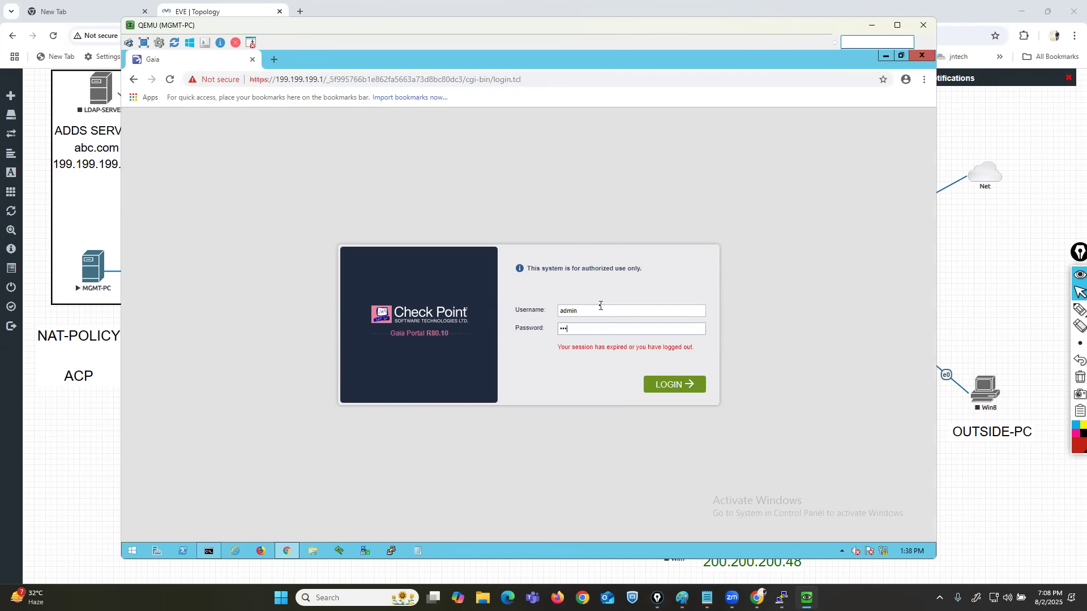
key("Return")
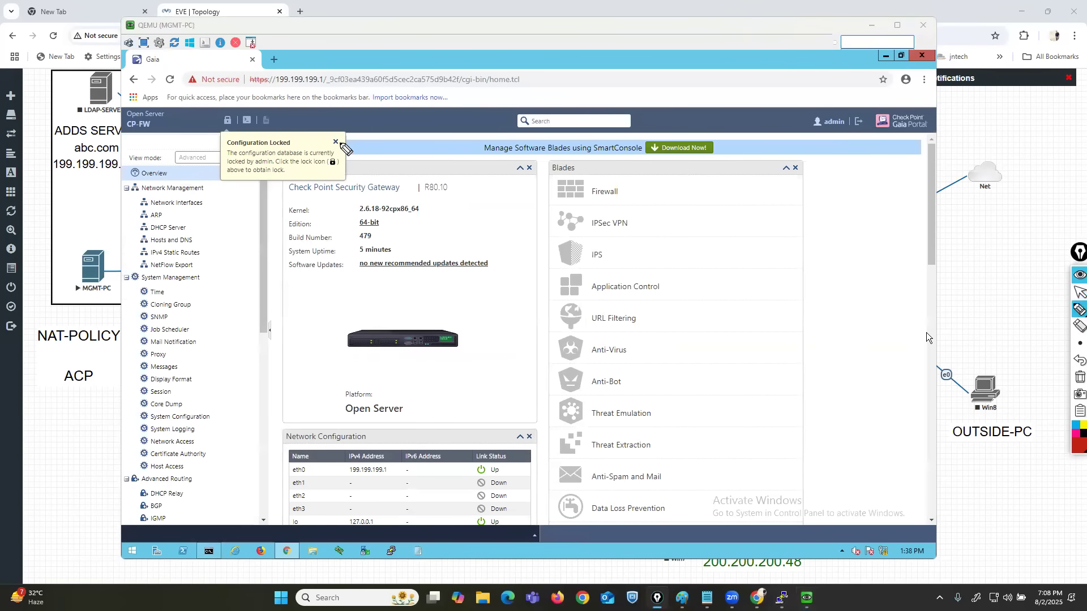
Circle the Configuration Locked notice with the red pen, clear the ink, and dismiss the notice.
mouse_move(333, 129)
left_mouse_down()
mouse_move(212, 132)
mouse_move(218, 179)
mouse_move(354, 167)
mouse_move(334, 129)
left_mouse_up()
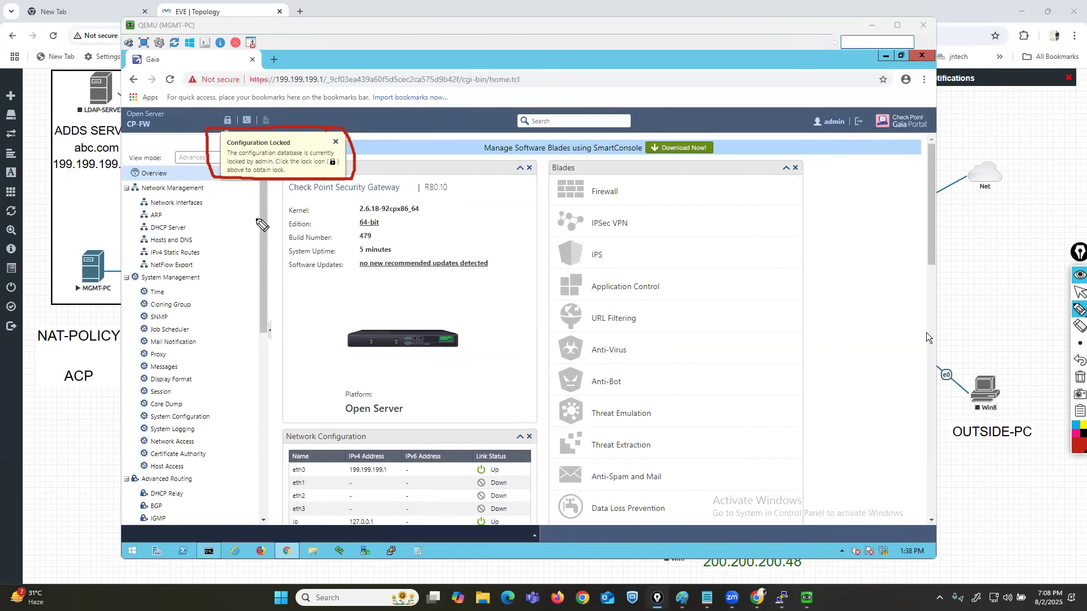
left_click(1079, 378)
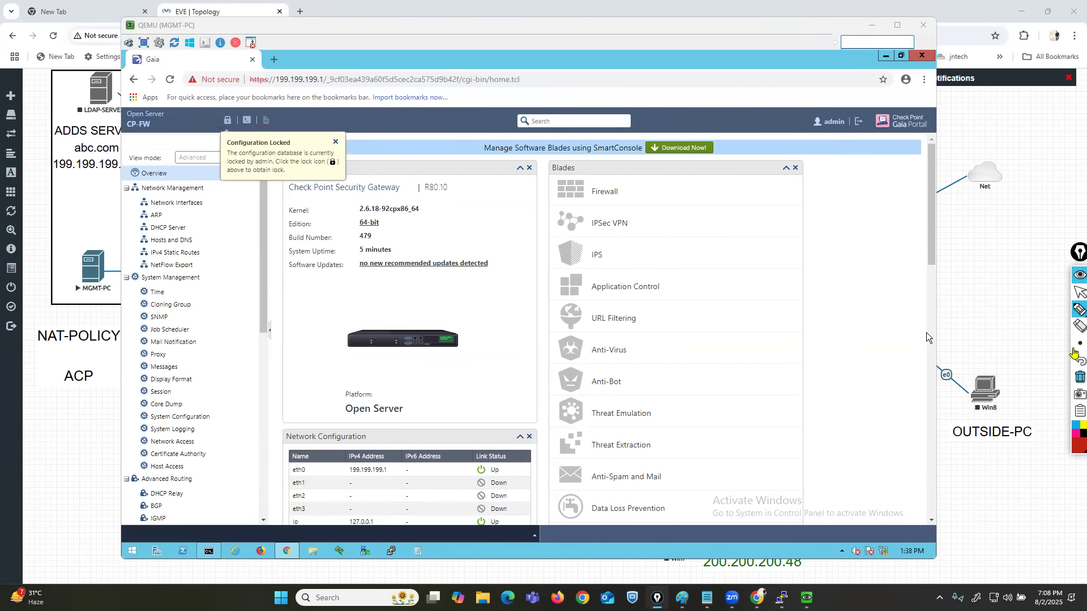
left_click(1075, 294)
left_click(335, 142)
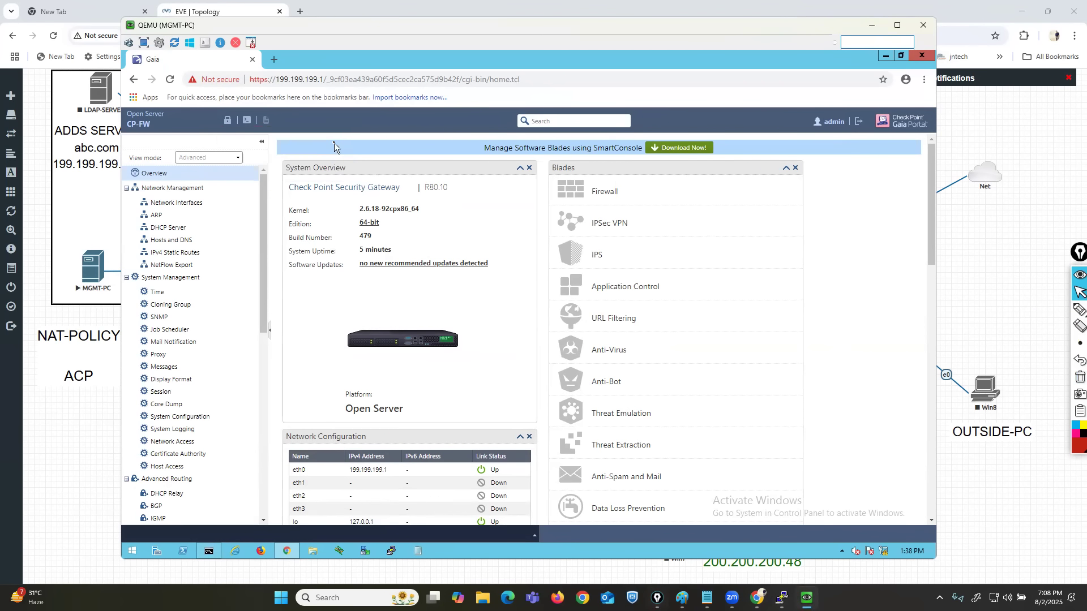
Open the Network Interfaces page, mark the interface list and eth0's address and mask in red, and clear the ink.
left_click(172, 202)
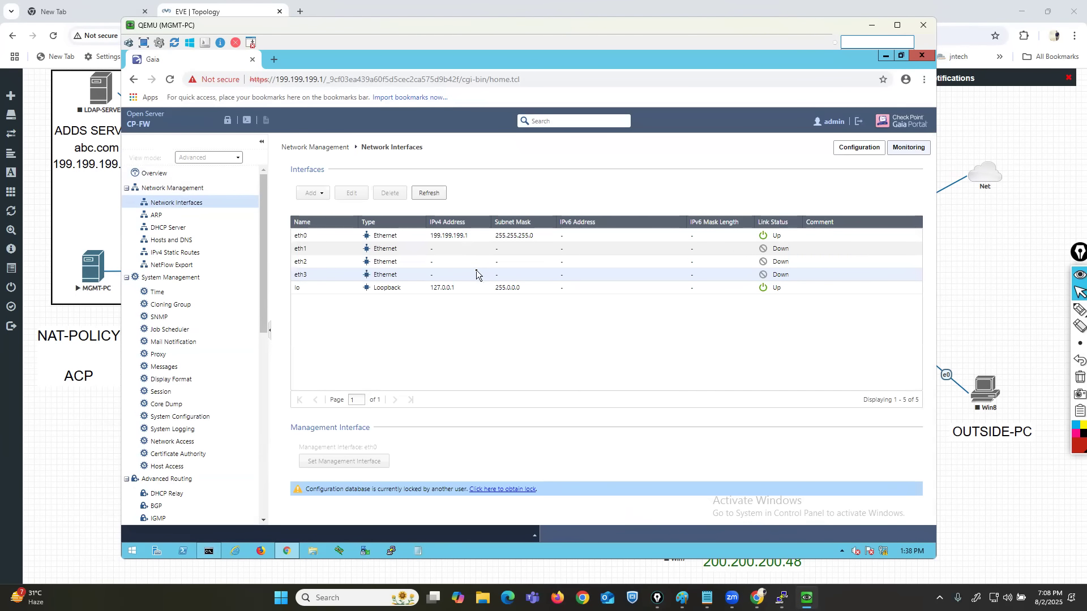
left_click(1079, 310)
left_click_drag(87, 189, 130, 201)
mouse_move(281, 212)
left_mouse_down()
mouse_move(274, 263)
mouse_move(334, 314)
mouse_move(872, 317)
mouse_move(874, 249)
mouse_move(781, 210)
mouse_move(289, 214)
left_mouse_up()
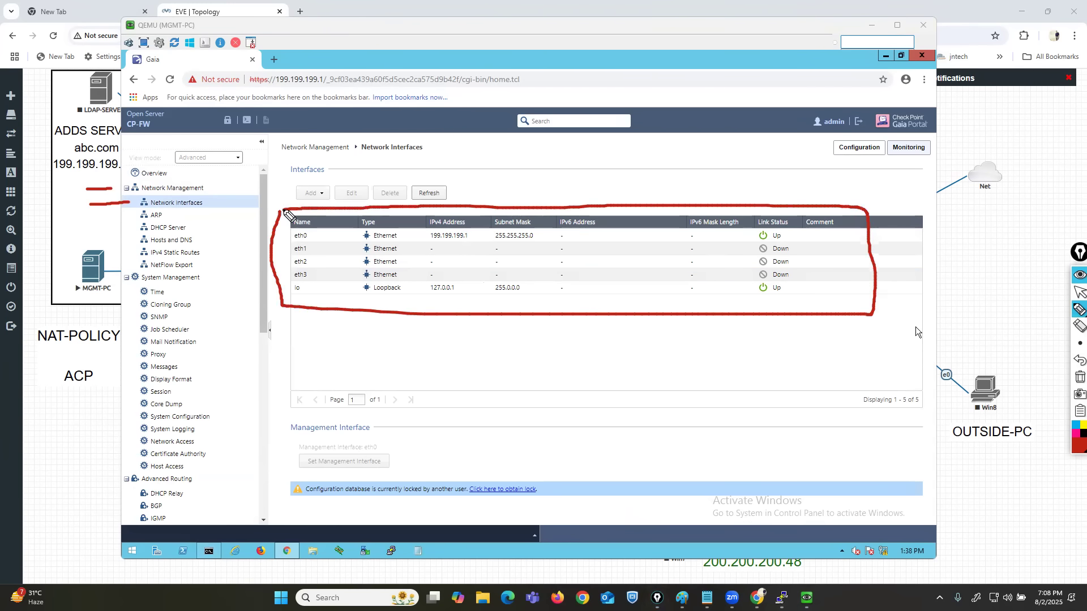
mouse_move(356, 316)
left_mouse_down()
mouse_move(439, 370)
mouse_move(583, 312)
left_mouse_up()
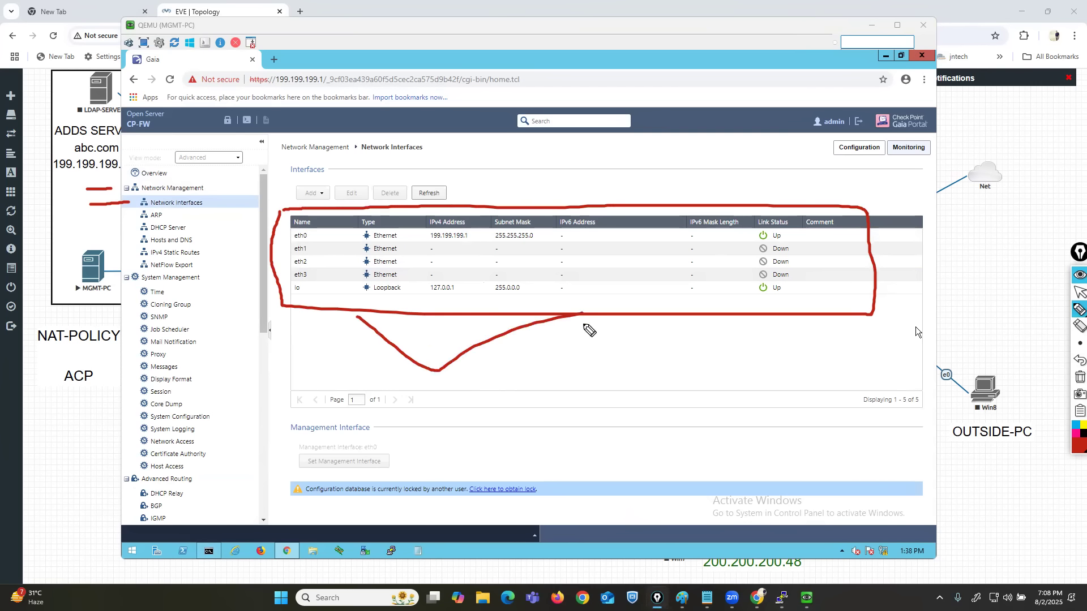
left_click_drag(309, 234, 339, 230)
left_click_drag(469, 232, 543, 229)
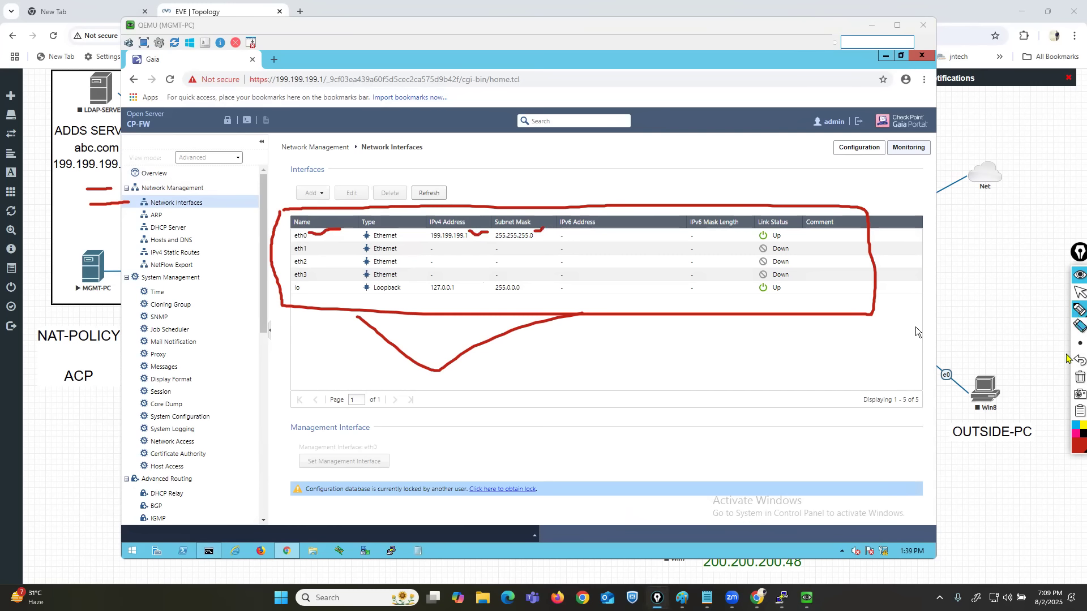
left_click(1079, 376)
left_click(1076, 291)
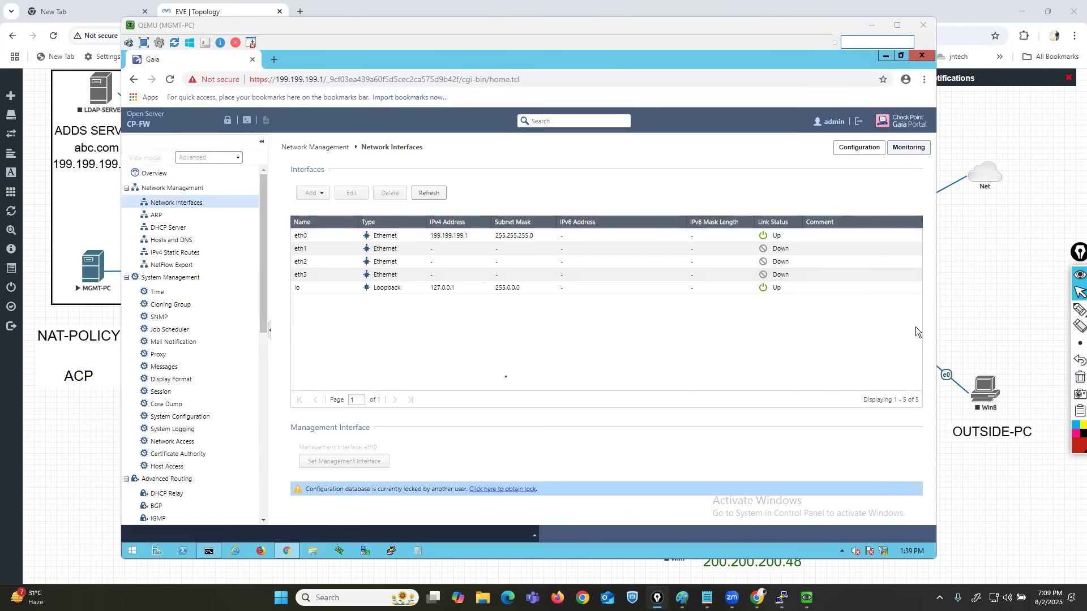
Switch to the EVE topology, mark CP-GW's eth1 link and the LAN 200.200.200.0/24 label in red, and clear the ink.
left_click(991, 269)
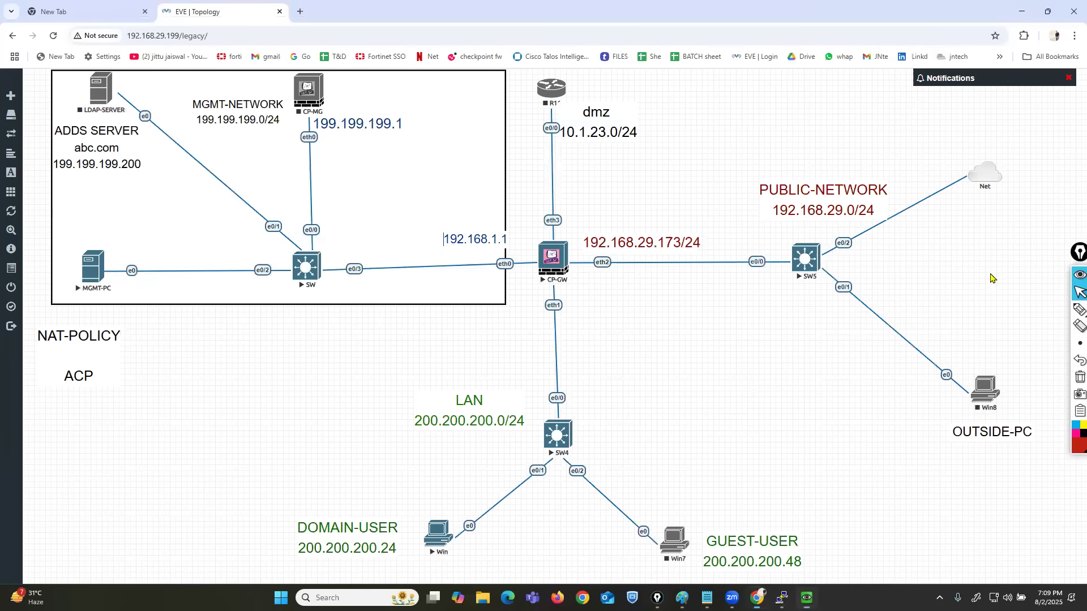
left_click(1079, 309)
mouse_move(578, 292)
left_mouse_down()
mouse_move(543, 296)
mouse_move(574, 315)
mouse_move(577, 294)
left_mouse_up()
mouse_move(559, 319)
left_mouse_down()
mouse_move(561, 401)
mouse_move(595, 372)
left_mouse_up()
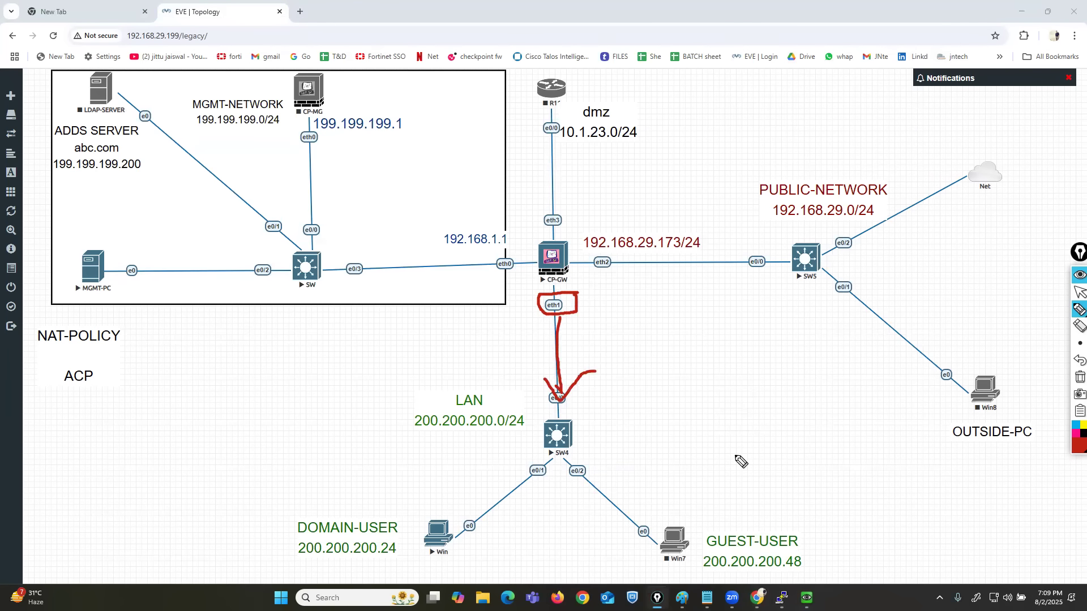
mouse_move(479, 326)
left_mouse_down()
mouse_move(532, 310)
mouse_move(518, 300)
left_mouse_up()
mouse_move(500, 388)
left_mouse_down()
mouse_move(416, 393)
mouse_move(522, 449)
mouse_move(535, 423)
left_mouse_up()
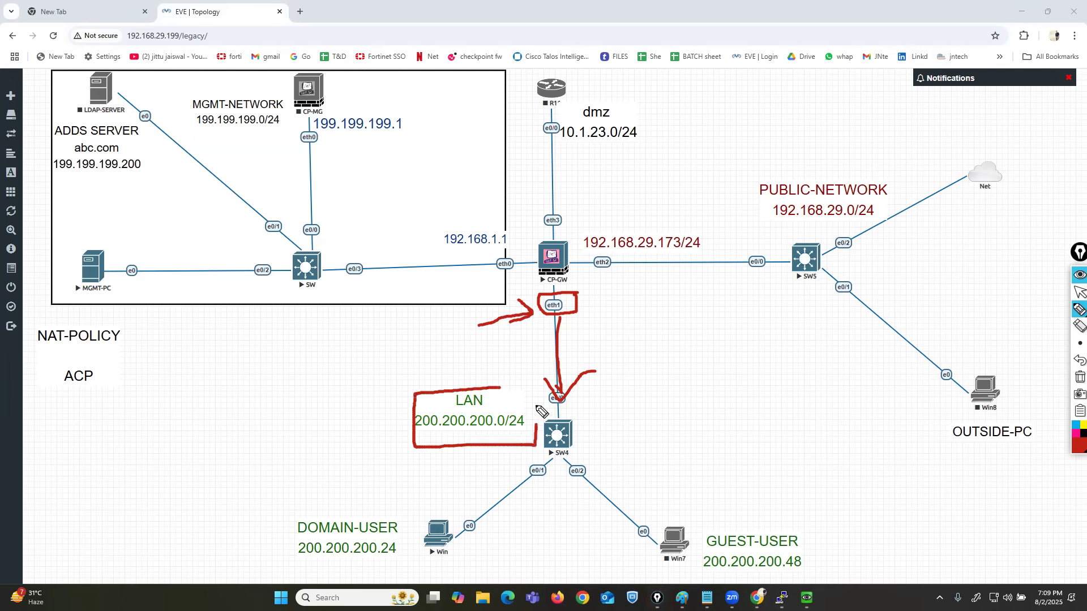
left_click(1080, 377)
left_click(1079, 292)
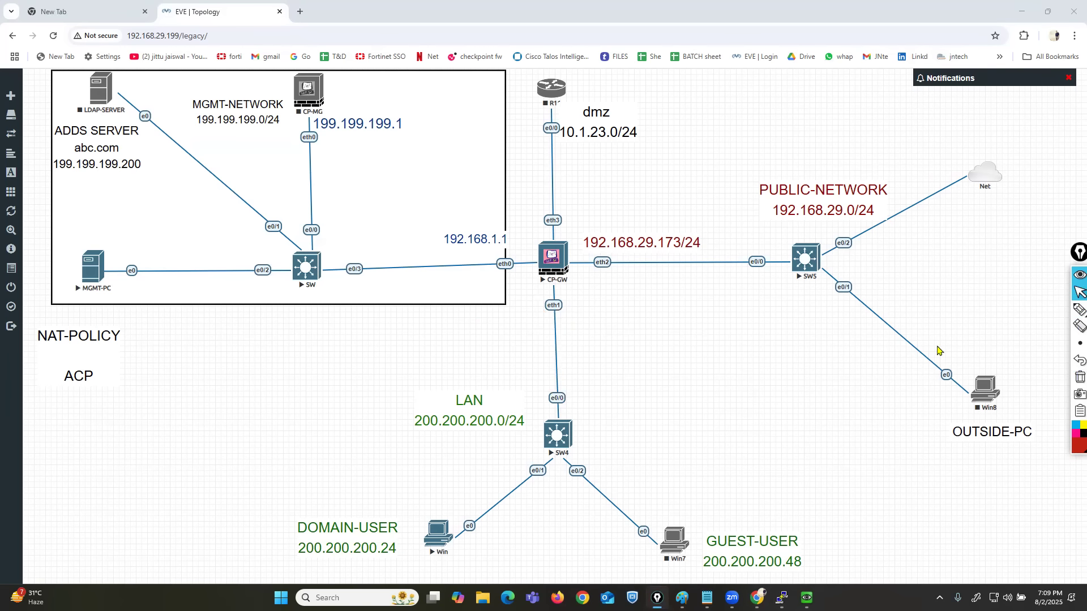
Return to the MGMT-PC portal and circle the Edit option above the interface list with the red pen.
left_click(806, 598)
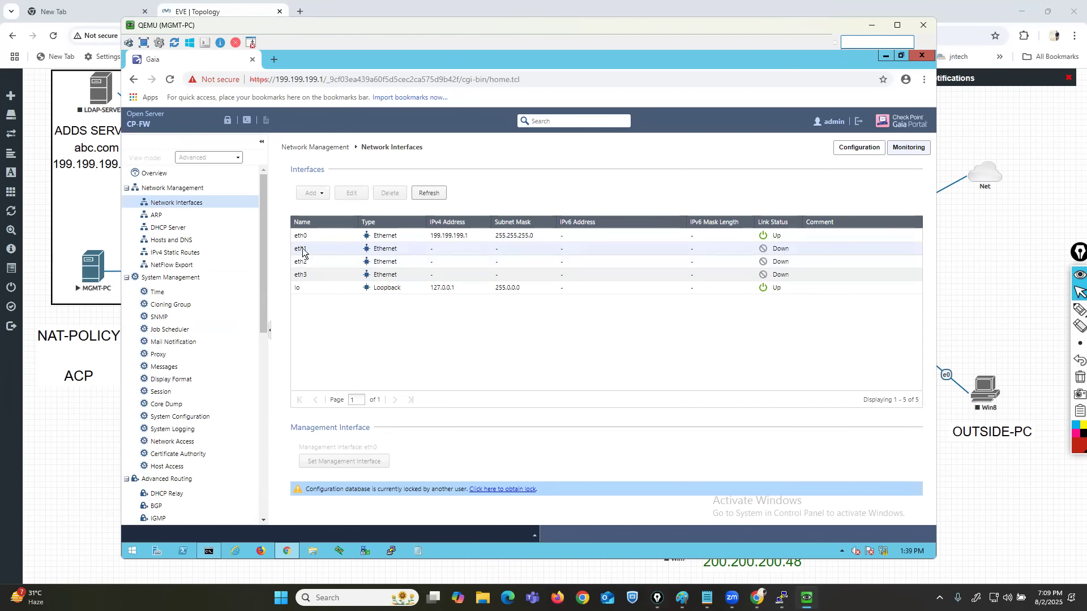
left_click(1079, 309)
mouse_move(368, 179)
left_mouse_down()
mouse_move(346, 180)
mouse_move(331, 198)
mouse_move(371, 208)
mouse_move(369, 182)
mouse_move(357, 182)
left_mouse_up()
left_click(1080, 291)
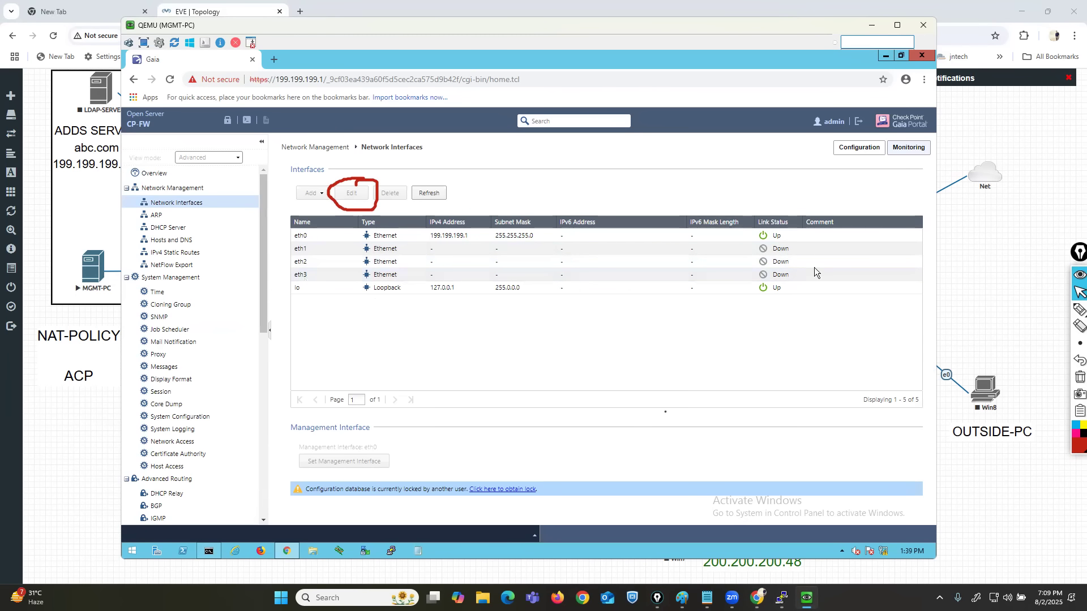
Bring up the CP-GW console, move it clear of the portal's interface controls, and return to MGMT-PC.
left_click(782, 598)
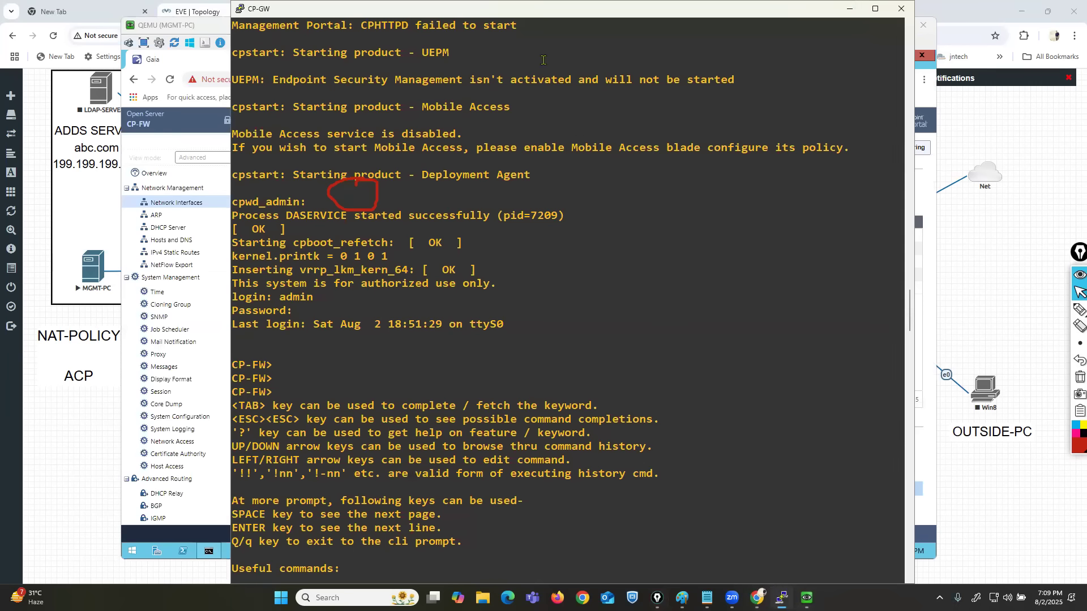
left_click_drag(744, 6, 922, 205)
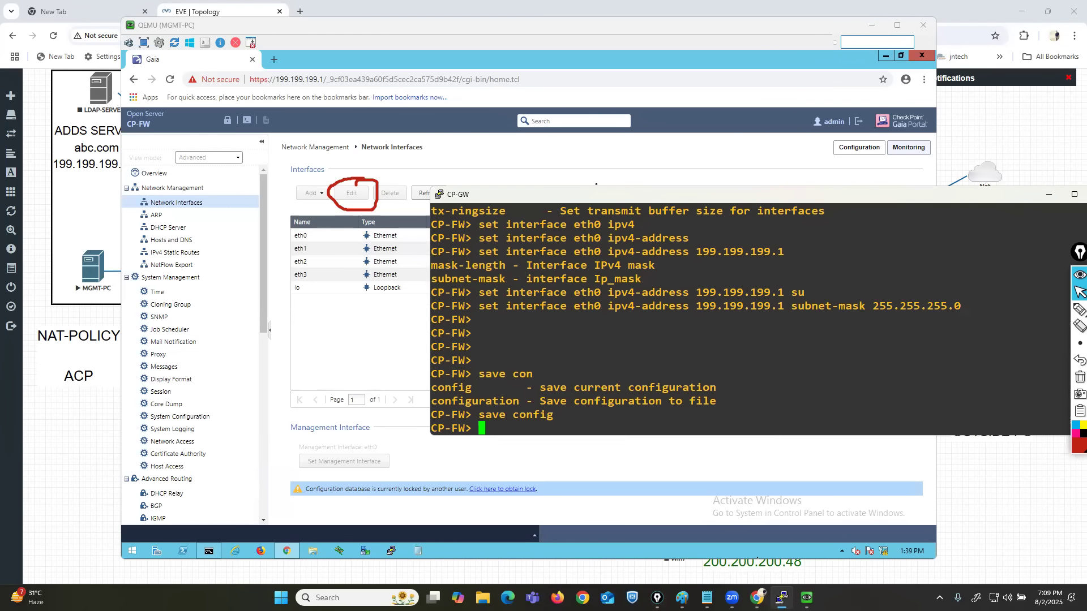
left_click(507, 153)
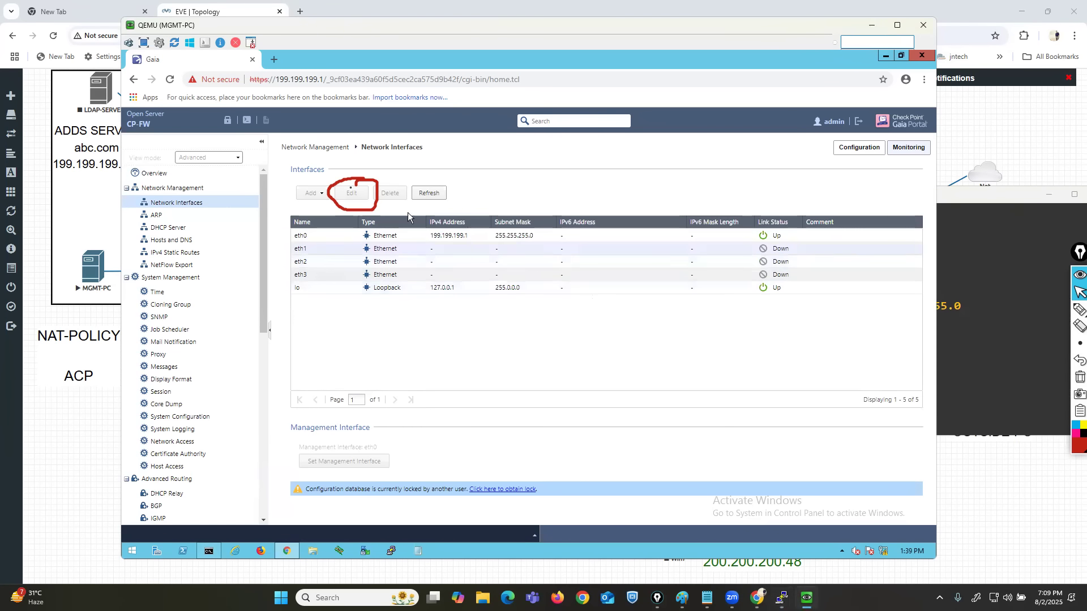
Override the portal's configuration lock and open the eth1 interface for editing.
left_click(226, 123)
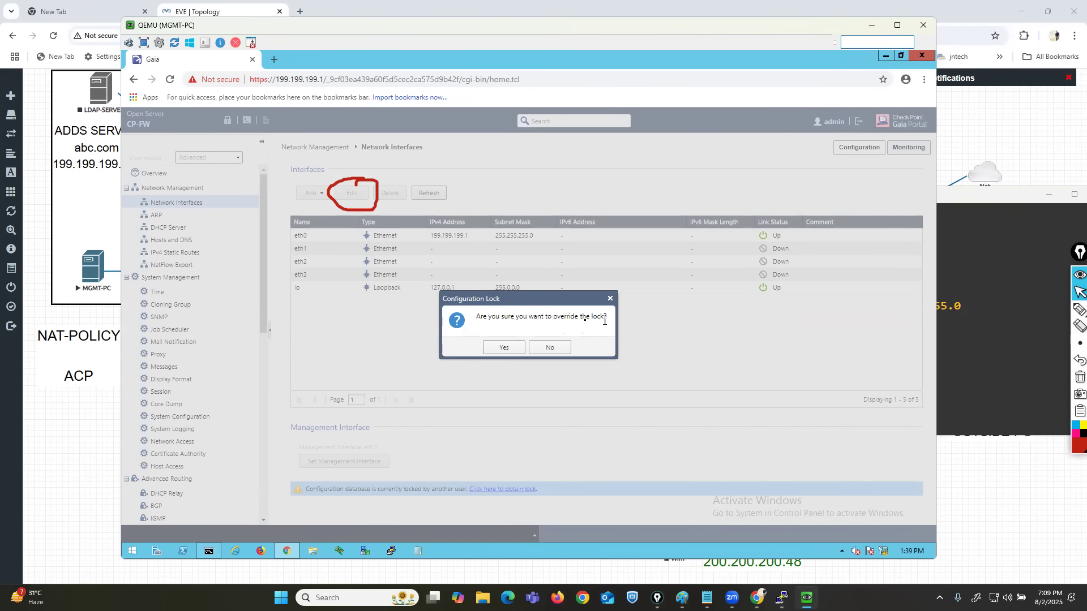
left_click(504, 345)
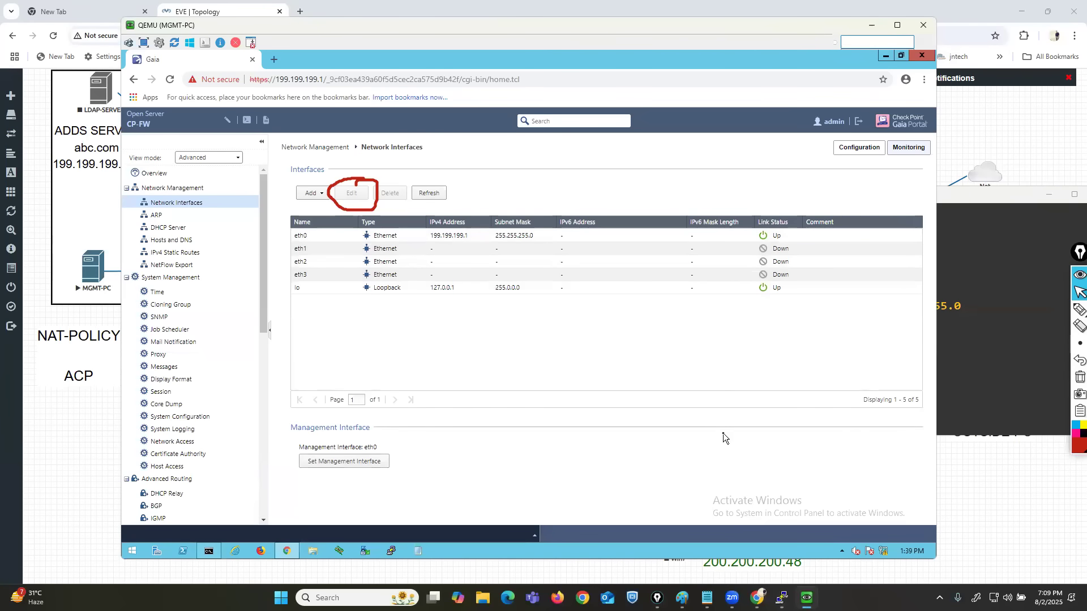
left_click(298, 251)
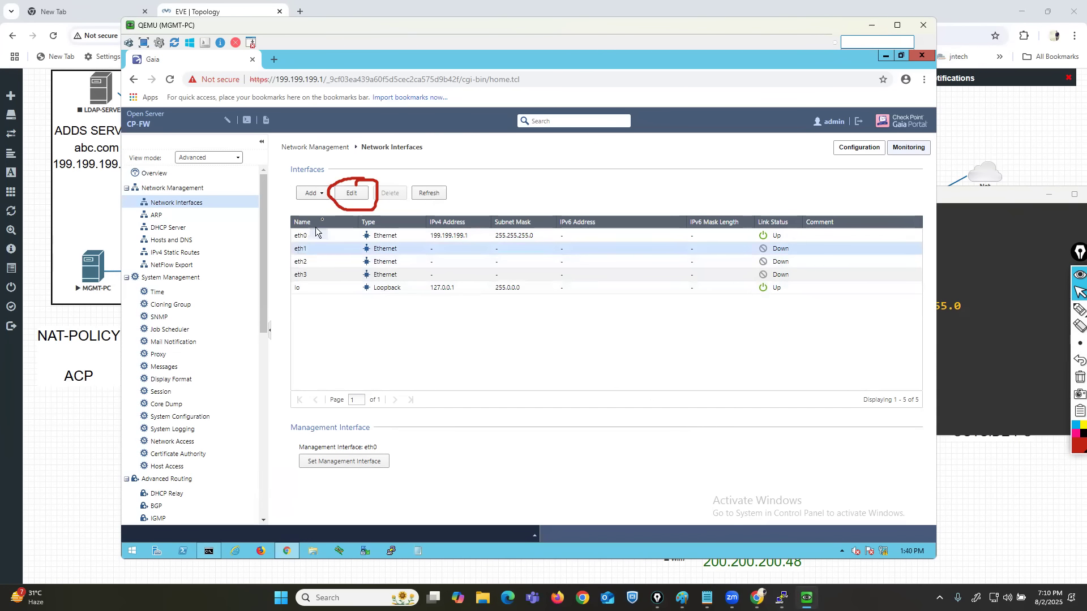
left_click(351, 193)
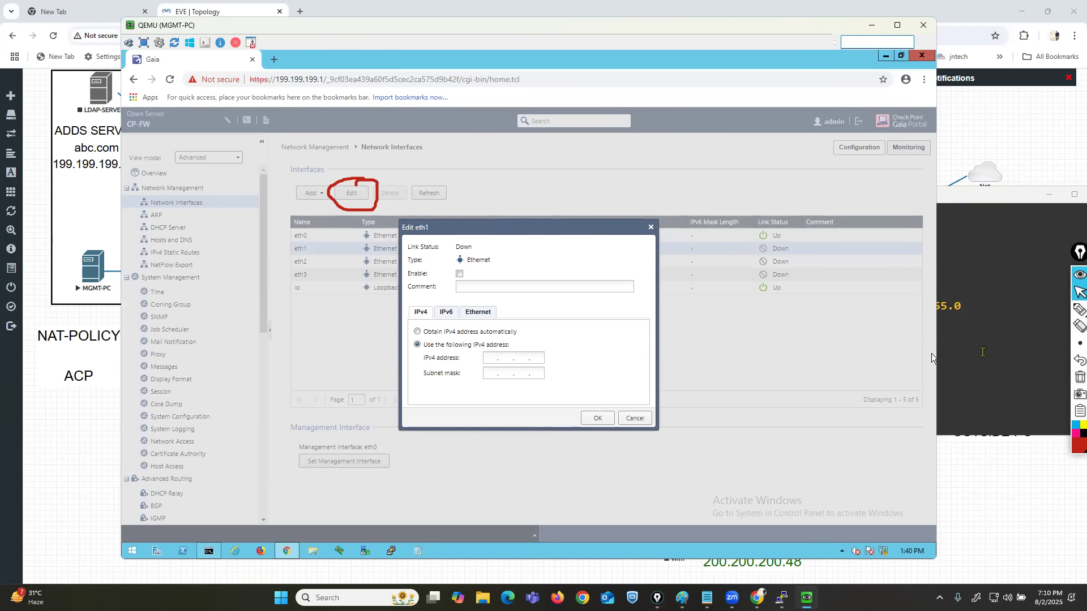
Switch to the CP-GW console and end its session with the exit command.
left_click(974, 353)
type("exit")
key("Return")
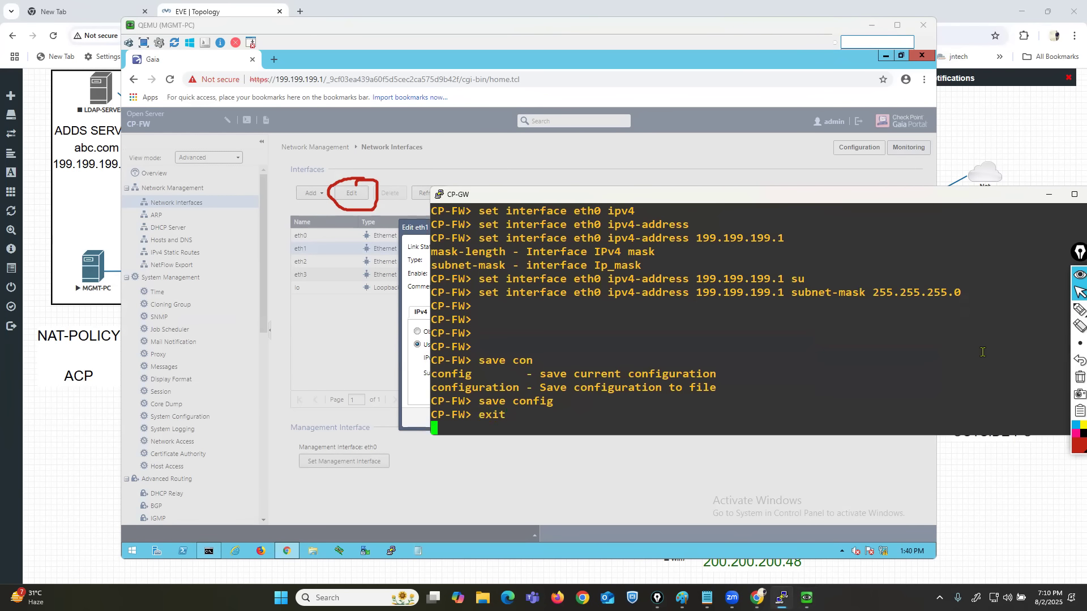
Log in to the CP-GW console as admin, entering the account password.
type("admin")
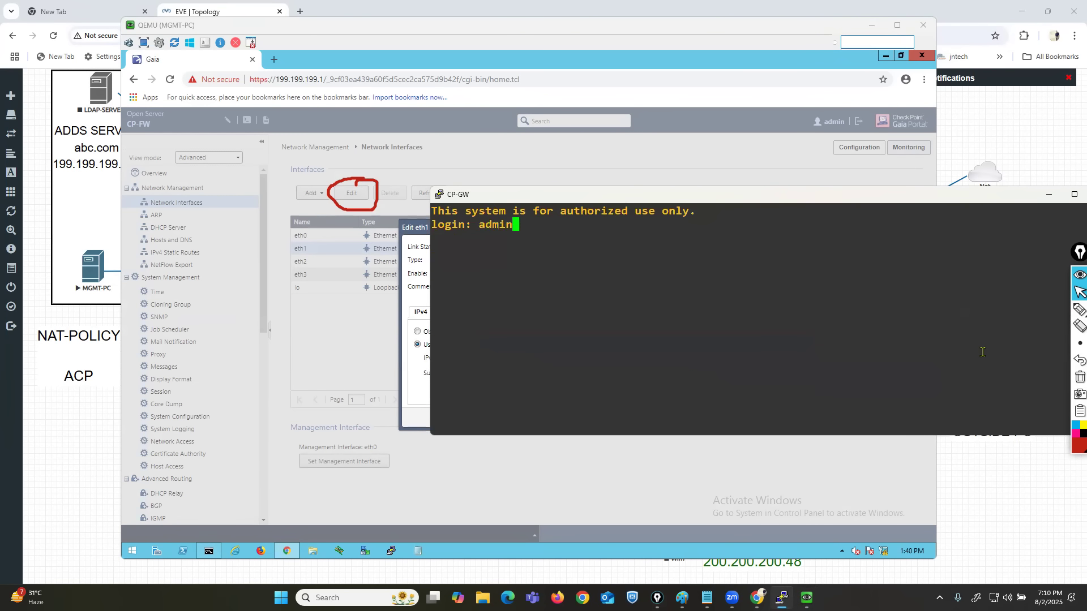
key("Return")
key("Return")
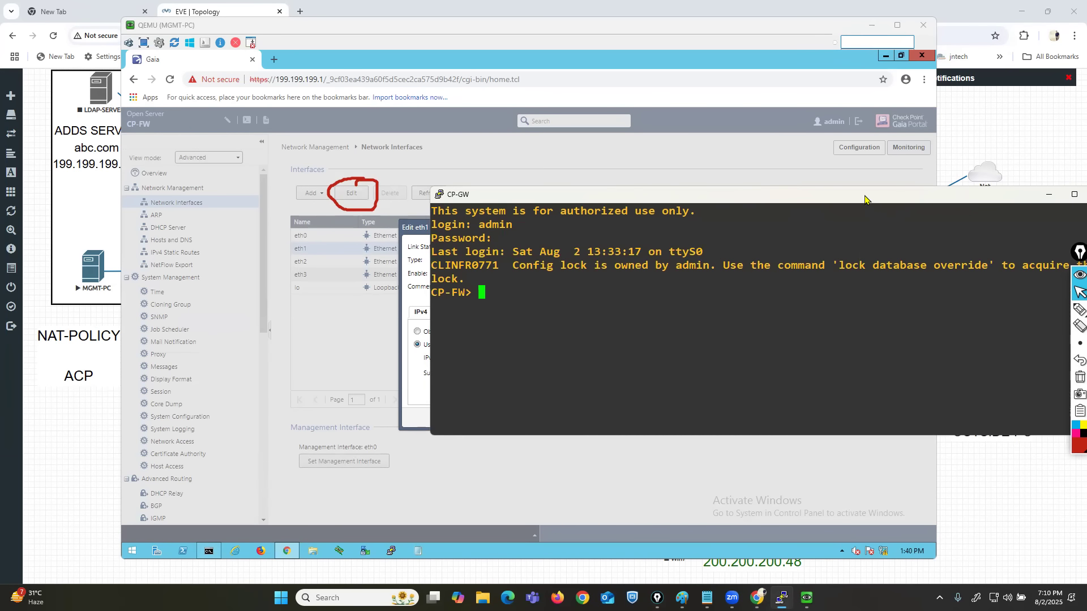
Reposition the CP-GW console and highlight the login notice about the configuration lock and its override command.
left_click_drag(864, 199, 747, 248)
left_click_drag(403, 313, 577, 311)
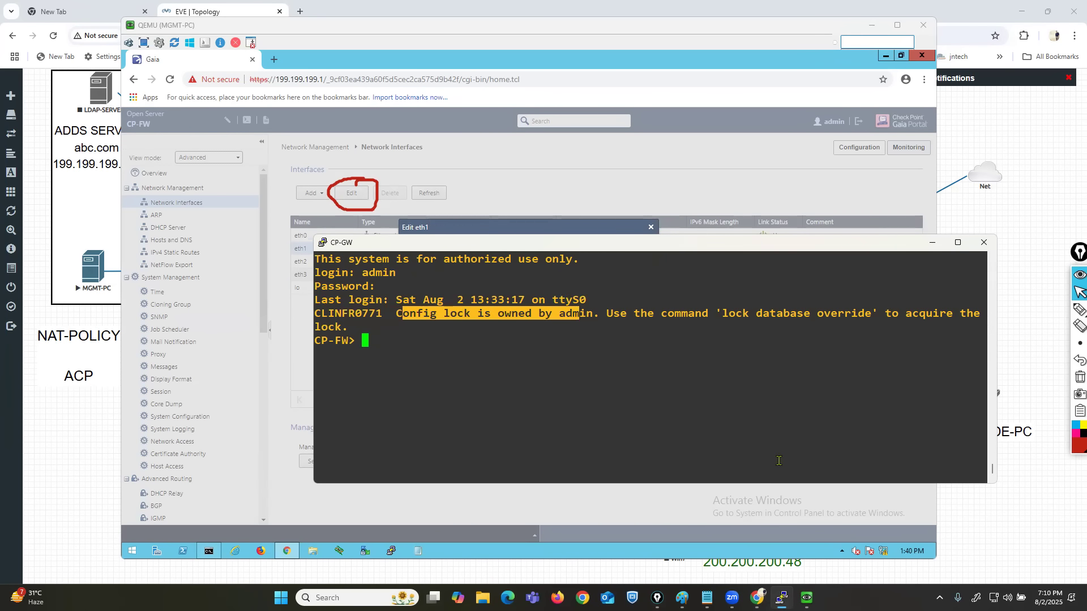
left_click_drag(627, 313, 849, 314)
left_click(847, 314)
double_click(620, 376)
key("Return")
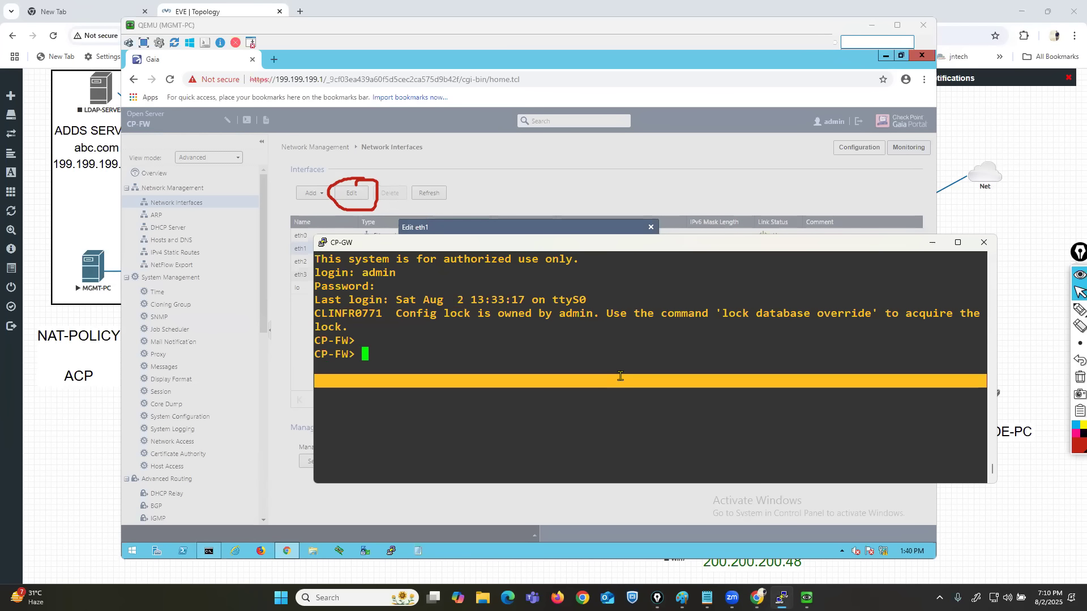
Try to set eth0's IPv4 address to 199.199.199.1 with subnet mask 255.255.255.0 from the console.
type("set int")
key("Tab")
type("e")
key("Tab")
type("0 ")
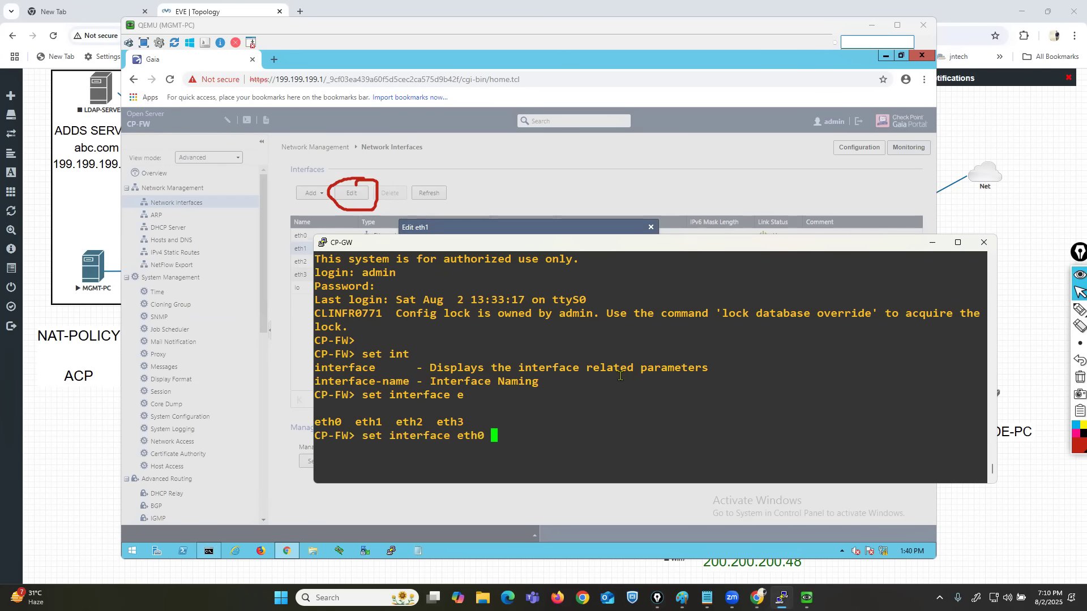
type("ip5")
type("4")
key("Tab")
key("BackSpace")
key("BackSpace")
type("pv4")
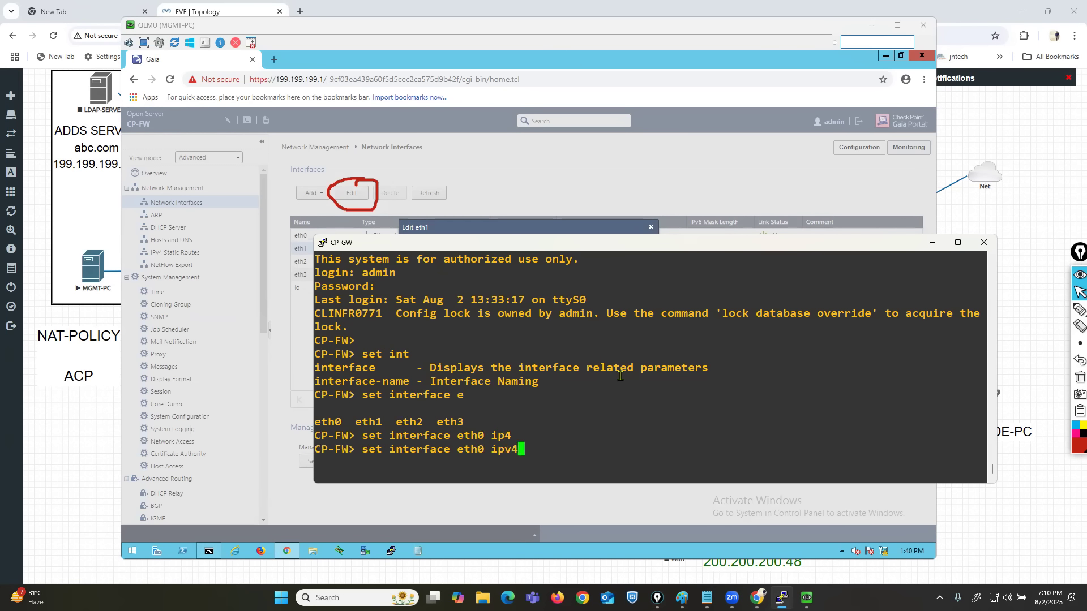
key("Tab")
type("199.199.199.1 su")
key("Tab")
type("255.255.2")
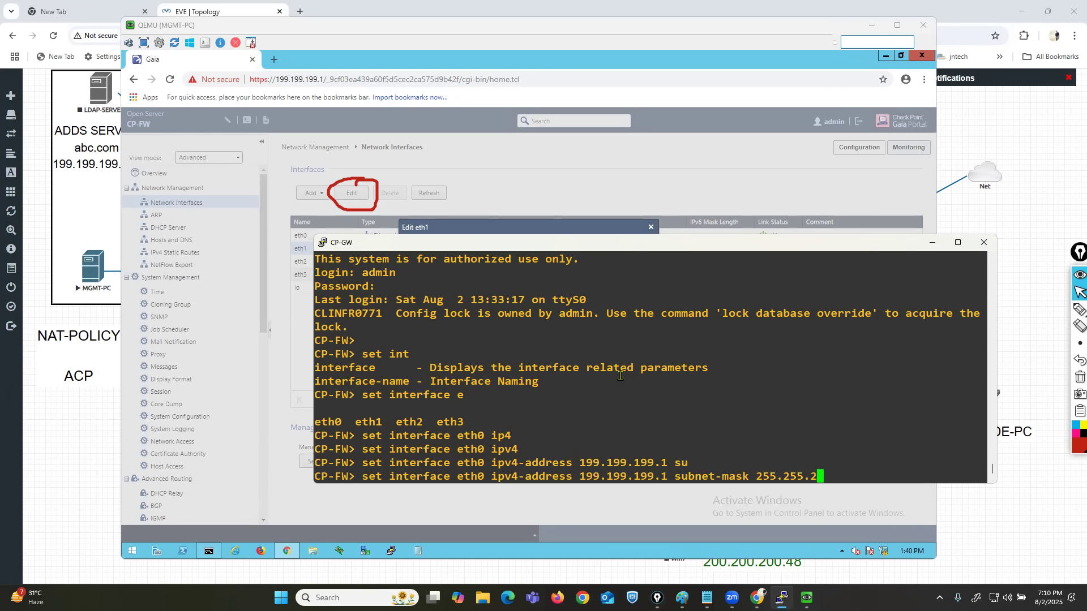
type("5.5.0")
key("Return")
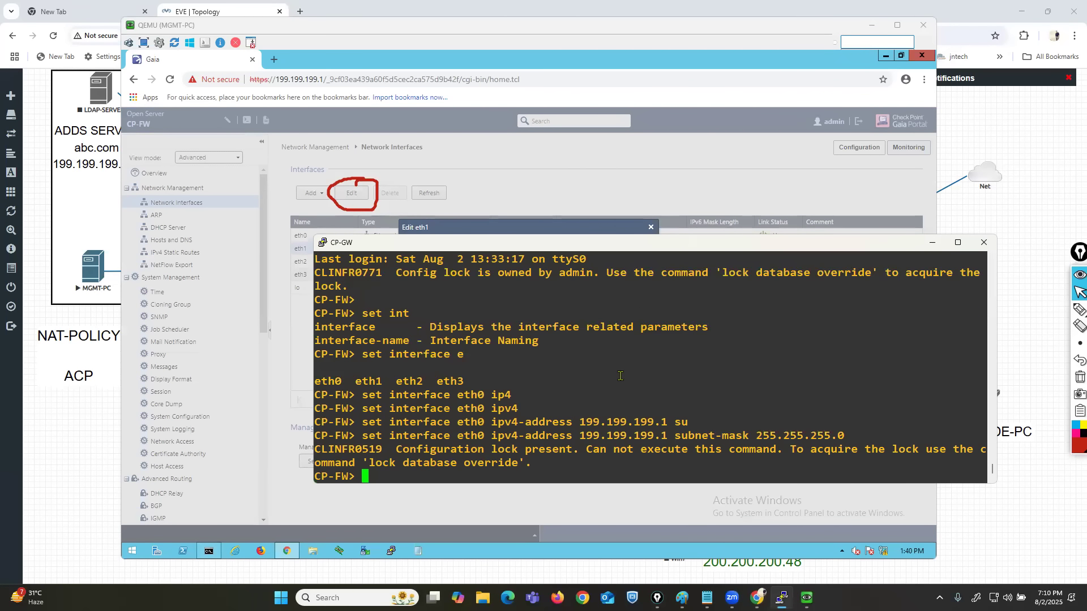
Highlight the configuration lock message and the lock database override command, then move the console aside and minimize it.
left_click_drag(375, 449, 584, 455)
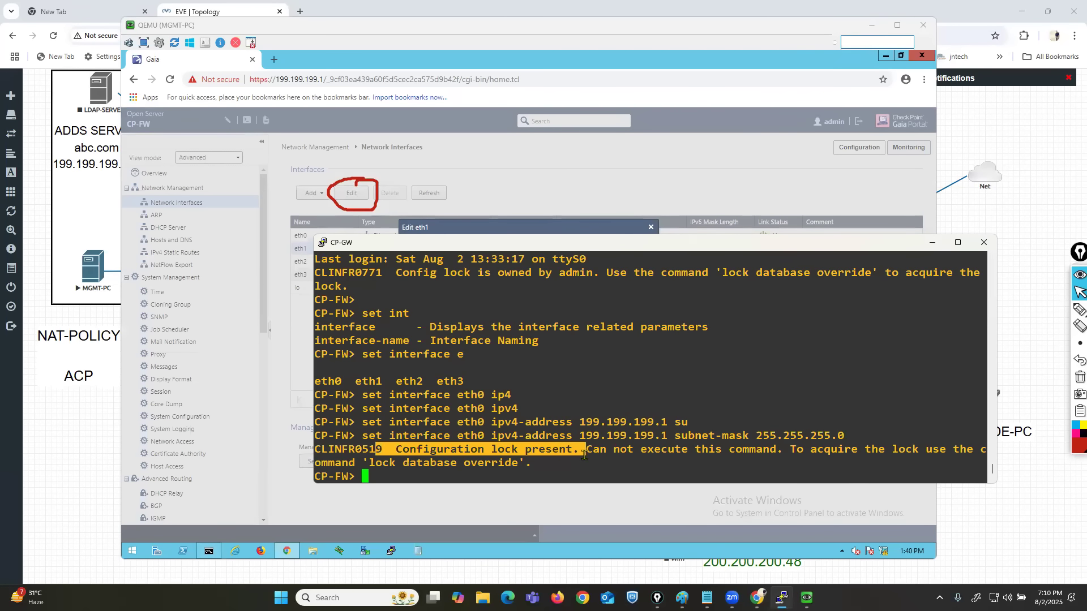
left_click_drag(606, 250, 742, 290)
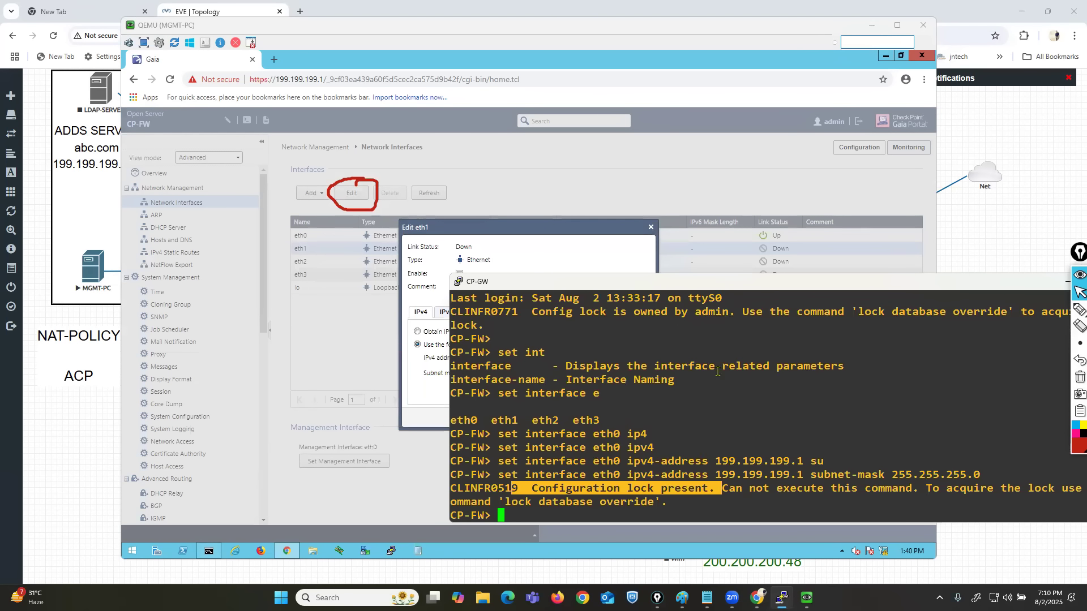
left_click(713, 387)
left_click_drag(499, 502, 668, 491)
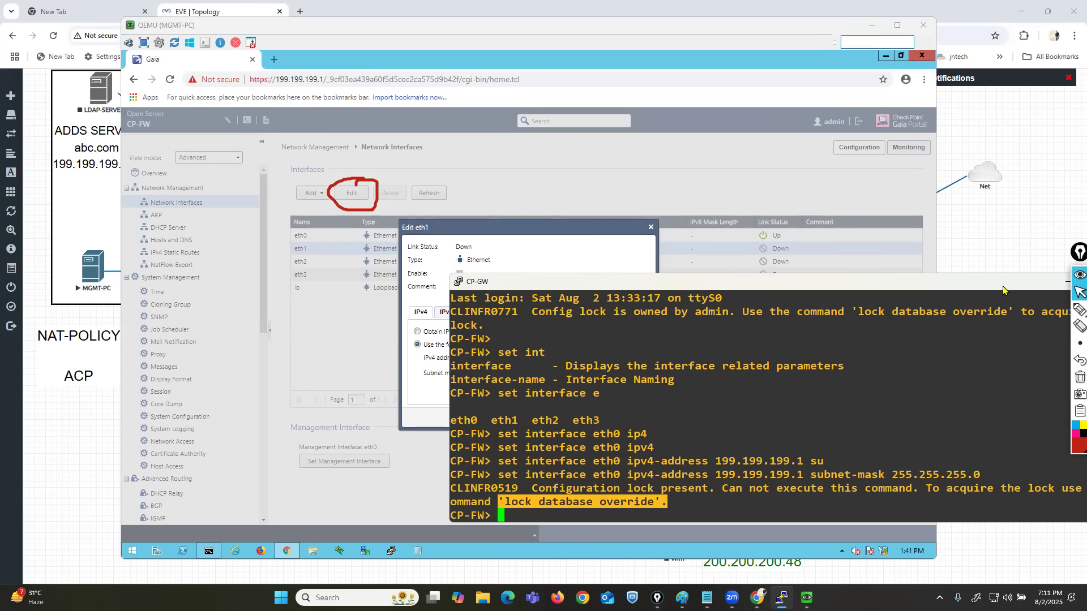
left_click_drag(1006, 287, 912, 289)
left_click(972, 285)
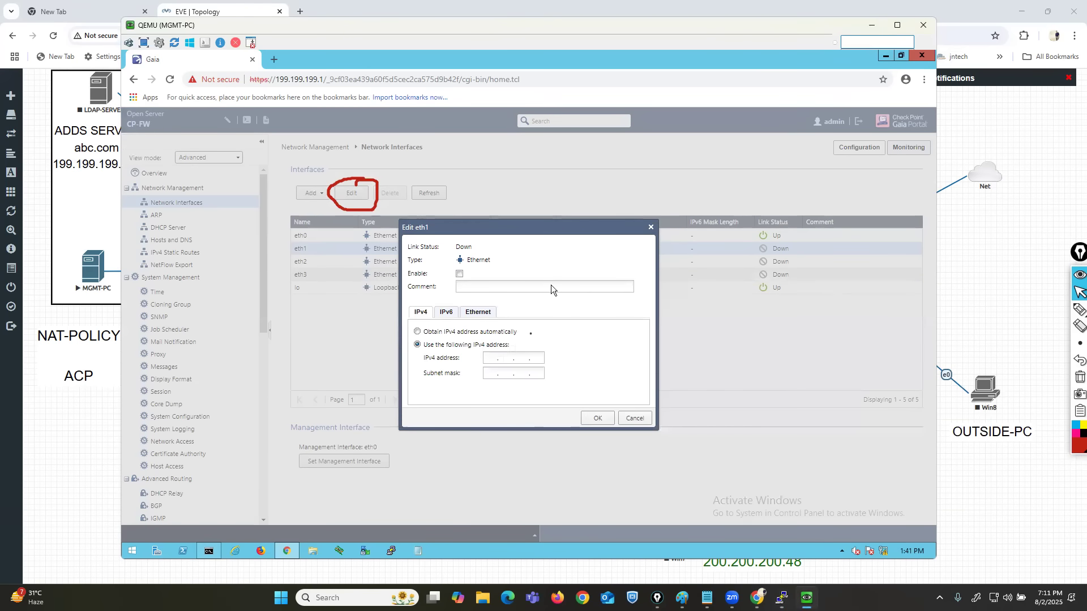
Restore the CP-GW console and highlight the full eth0 IPv4 address command.
left_click(781, 598)
left_click(540, 493)
left_click_drag(395, 477, 493, 476)
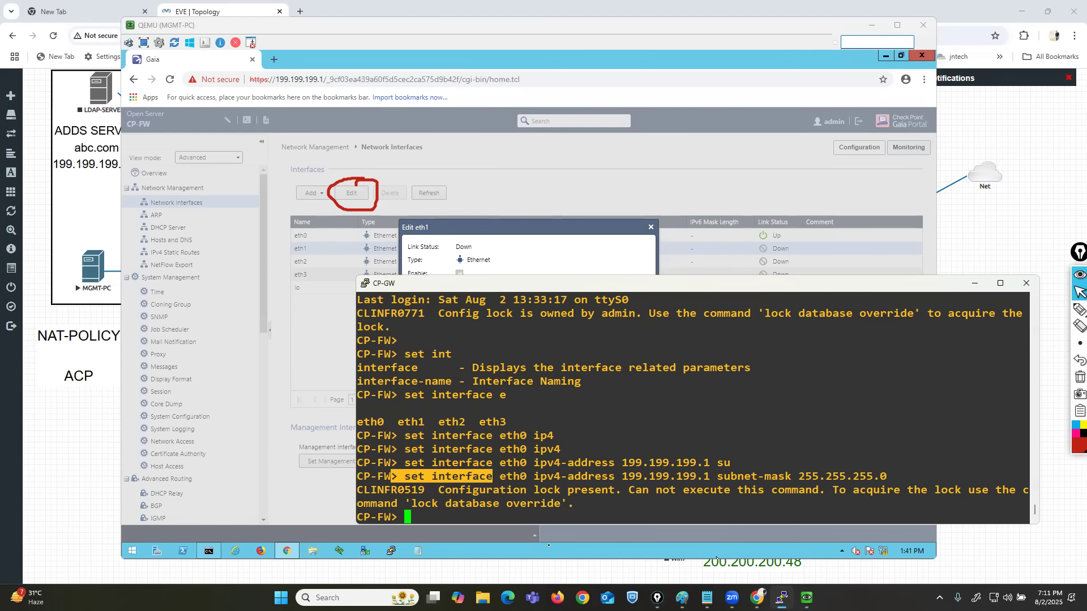
left_click_drag(495, 477, 887, 475)
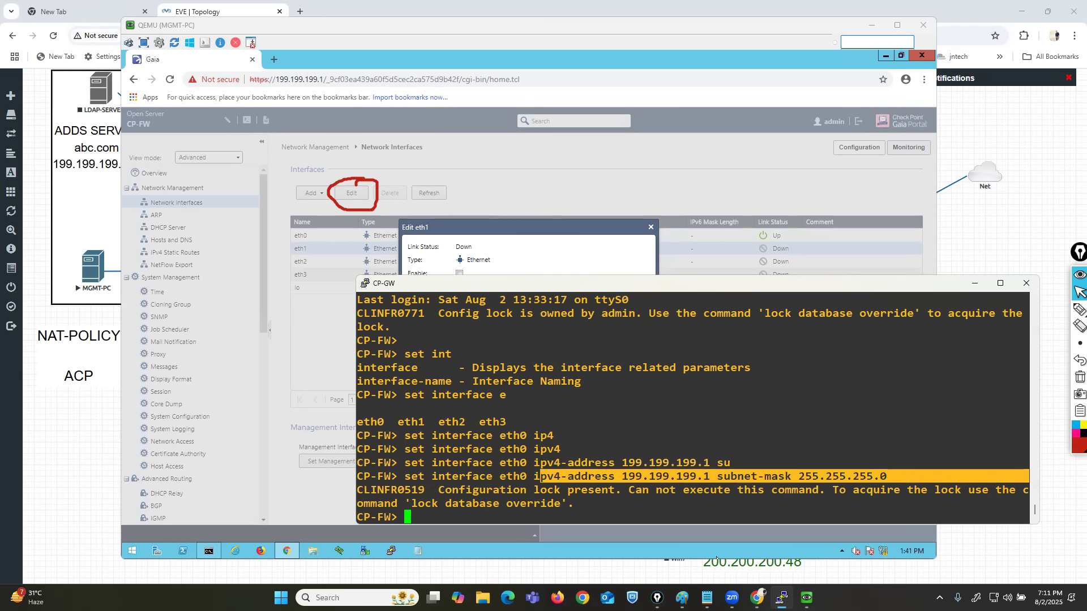
Return to the portal, cancel the eth1 edit, and reopen it to view the Enable and IPv4 address options.
left_click(974, 285)
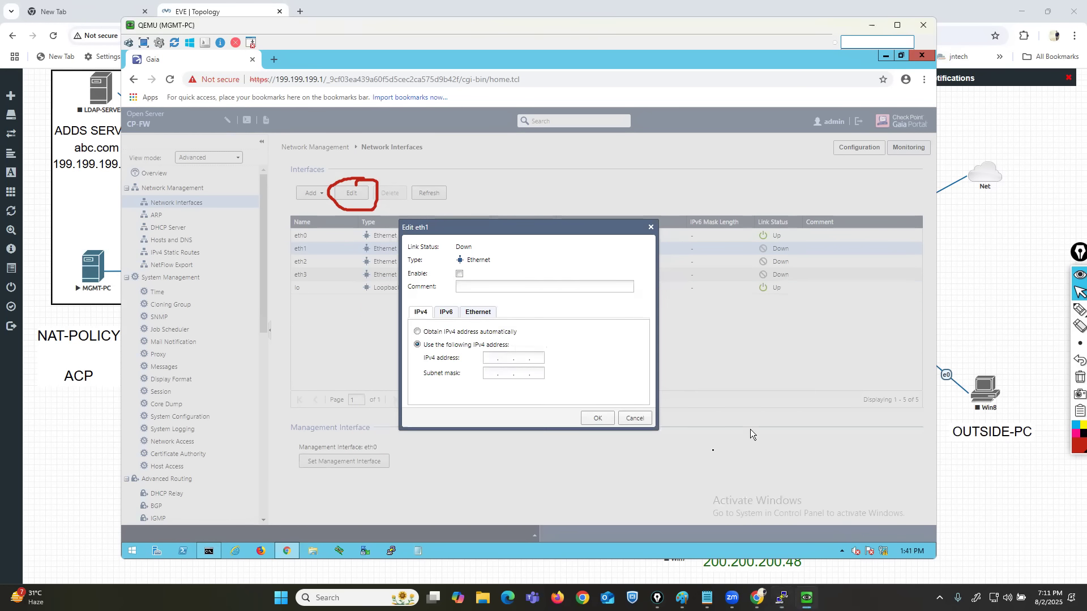
left_click(634, 417)
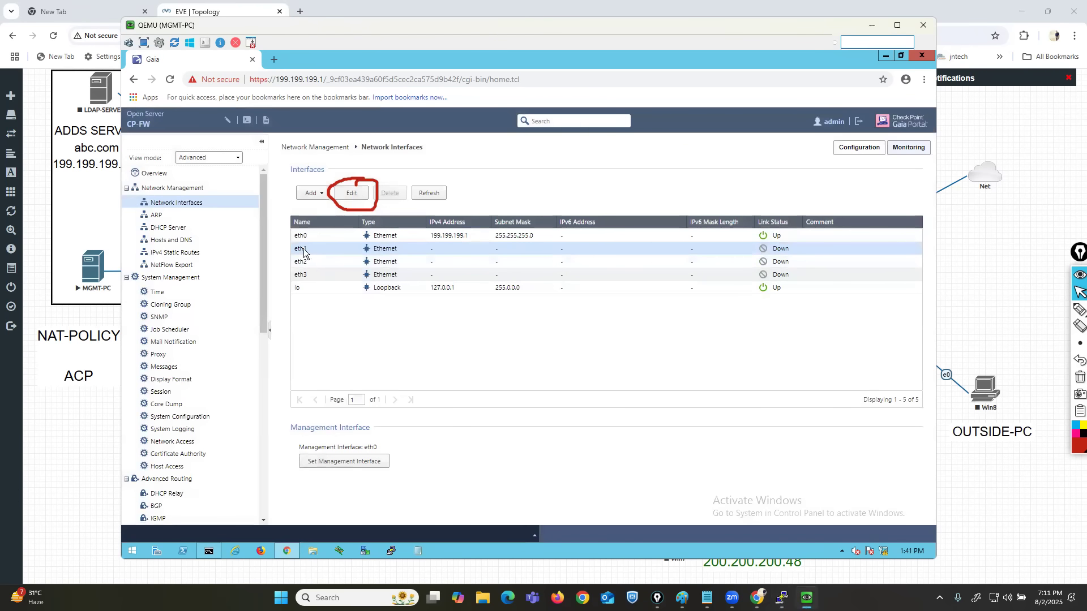
left_click(352, 193)
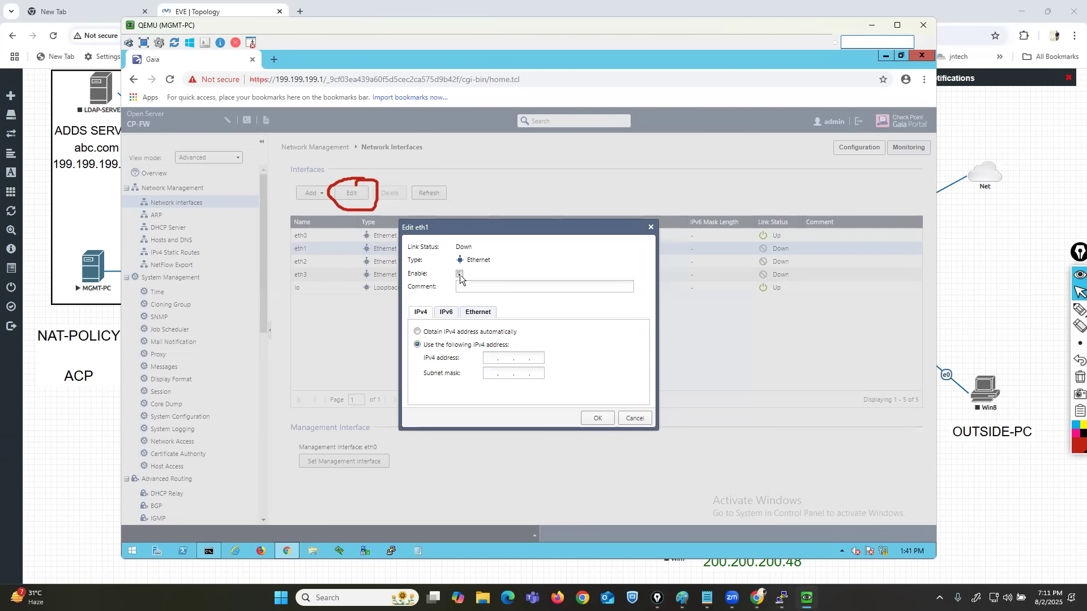
left_click(1056, 312)
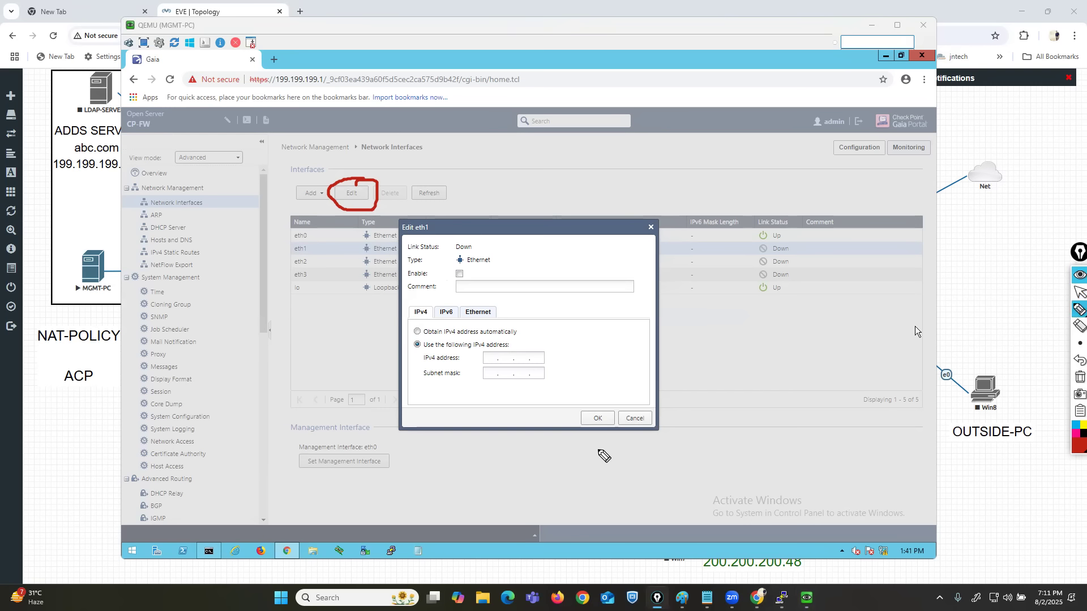
left_click(1079, 292)
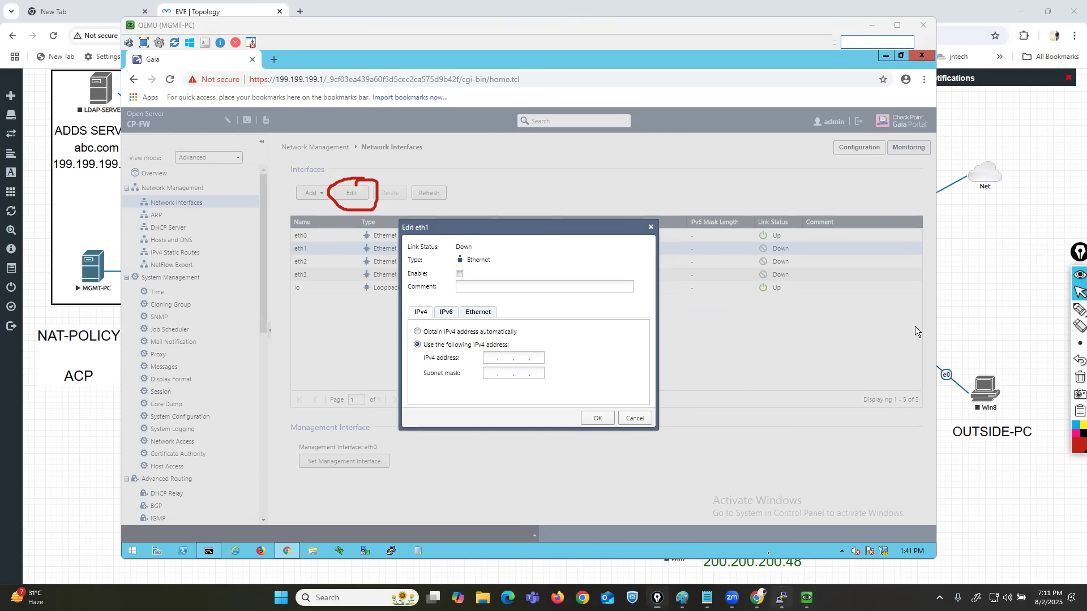
Look up the allowed state values for eth0 in the CP-GW console, highlight them, and discard the unfinished command.
left_click(780, 598)
left_click(638, 419)
key("Return")
type("set int")
key("Tab")
type("e")
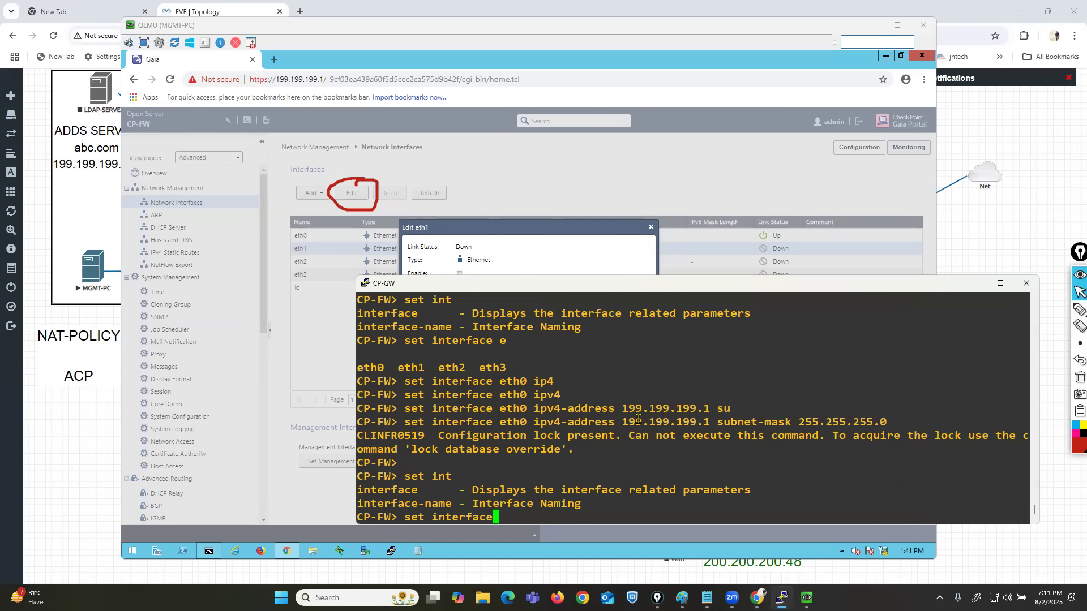
key("Tab")
type("0 st")
key("Tab")
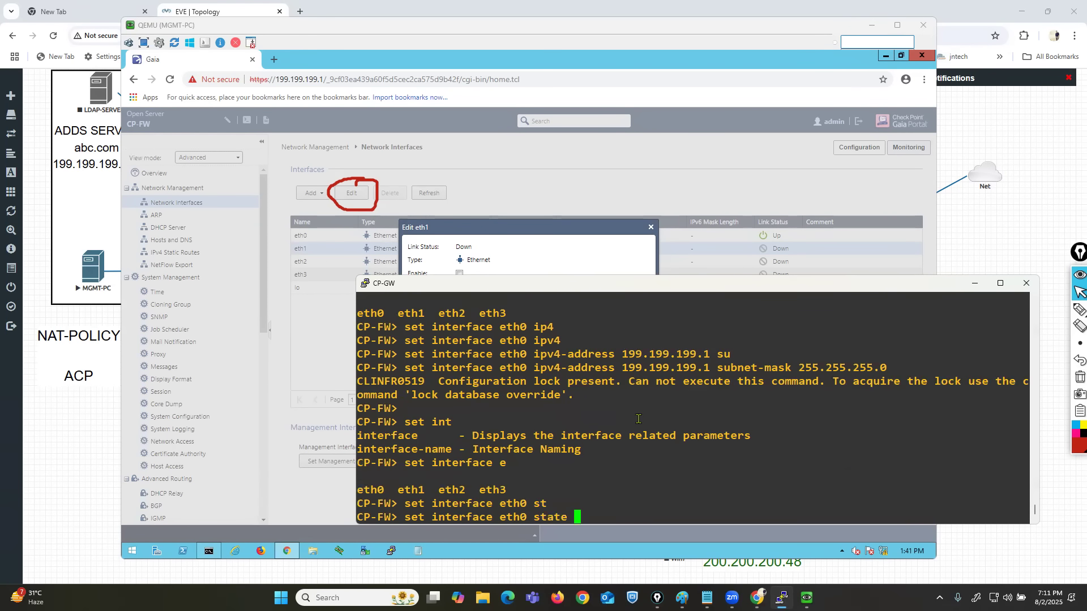
key("Tab")
type("o")
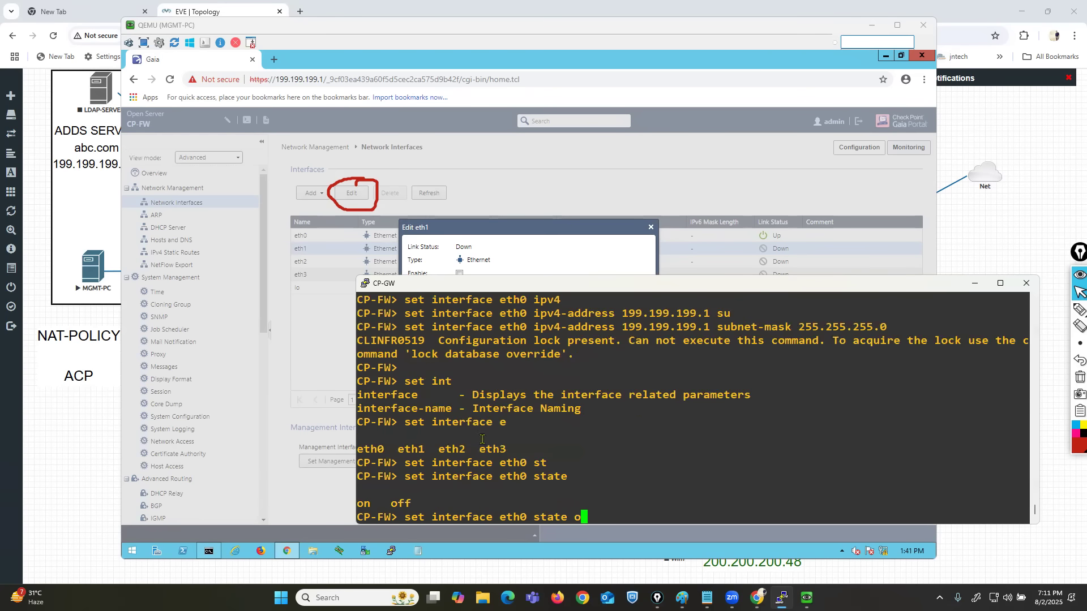
left_click_drag(359, 504, 409, 504)
left_click(598, 477)
key("BackSpace")
key("BackSpace")
key("BackSpace")
key("BackSpace")
key("BackSpace")
key("BackSpace")
key("BackSpace")
key("BackSpace")
key("BackSpace")
key("BackSpace")
key("BackSpace")
key("BackSpace")
key("BackSpace")
key("BackSpace")
key("BackSpace")
key("BackSpace")
key("BackSpace")
key("BackSpace")
key("BackSpace")
key("BackSpace")
Run show interface eth1, enlarge the visible output by moving the console up, and highlight the command and state line.
type("show int")
key("Tab")
type("e")
key("Tab")
type("1")
key("Return")
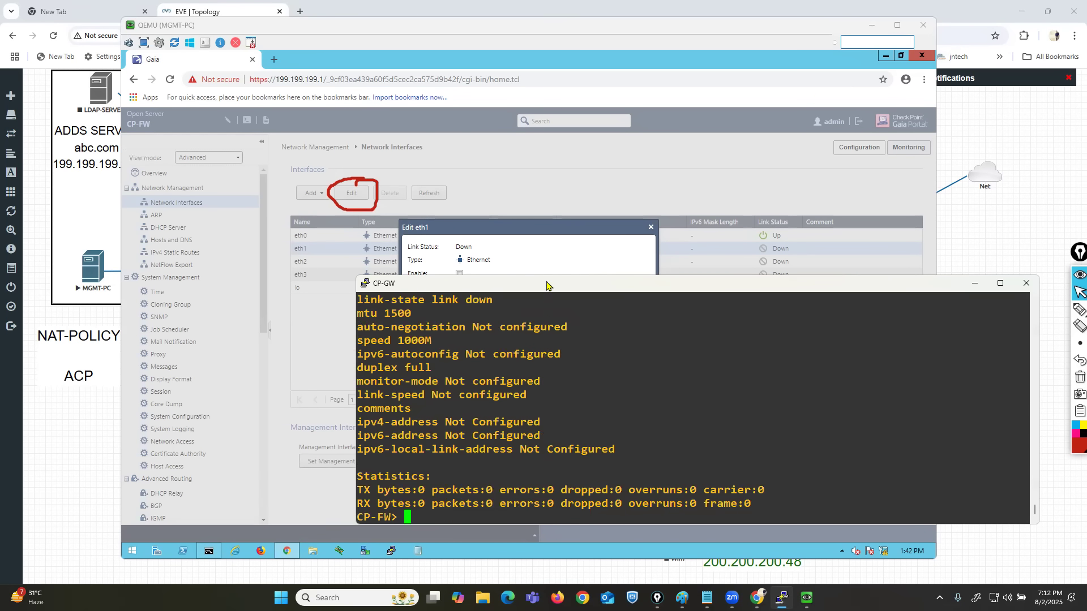
left_click_drag(547, 275, 546, 140)
double_click(418, 245)
left_click_drag(474, 249, 532, 248)
left_click_drag(363, 259, 713, 260)
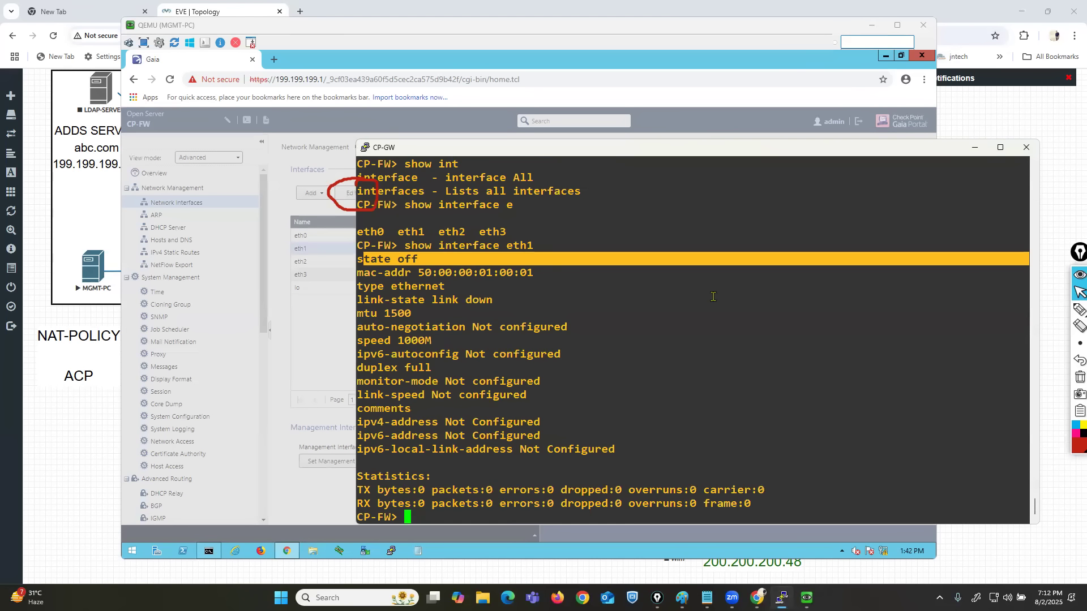
Run show interface eth2 and highlight its state line.
key("Up")
key("Return")
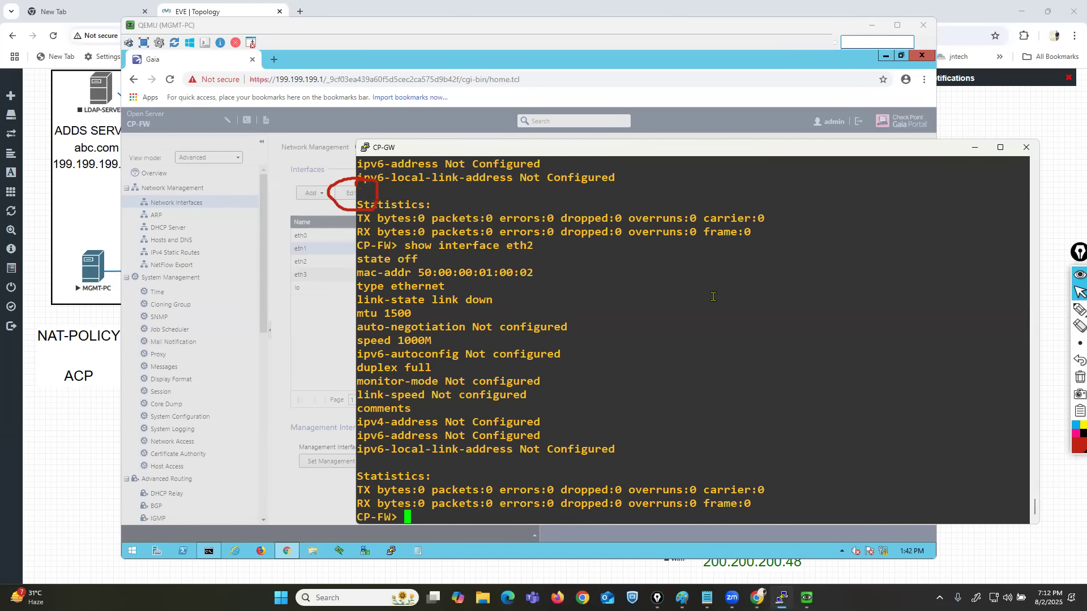
left_click_drag(371, 259, 463, 265)
left_click(551, 277)
Look up the state options for eth2 and try to set its state with the value oN.
type("set int")
key("Tab")
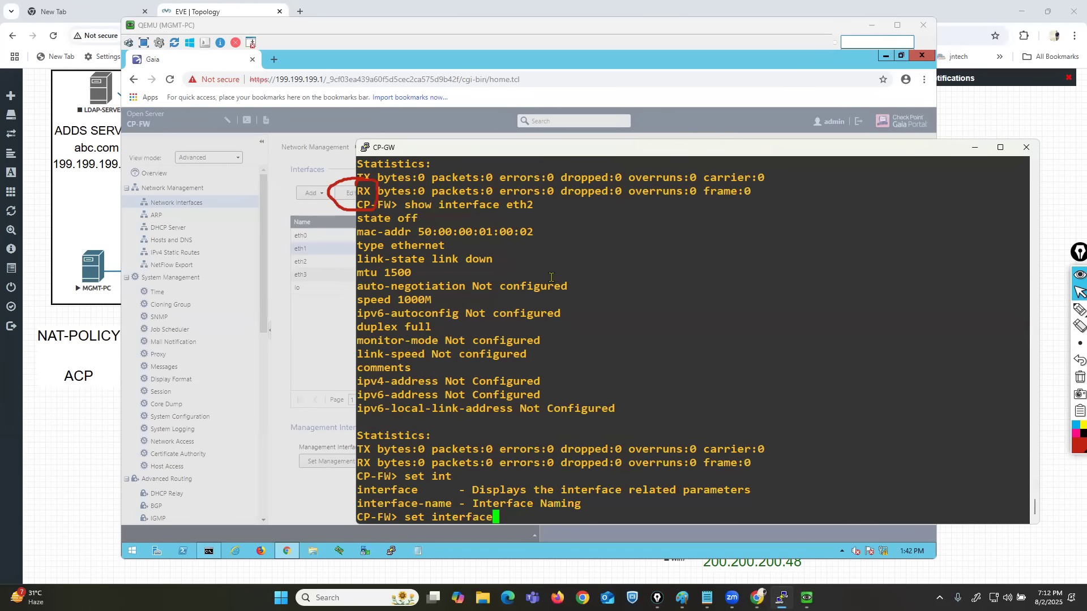
type("eth2 s")
key("Tab")
type("2 st")
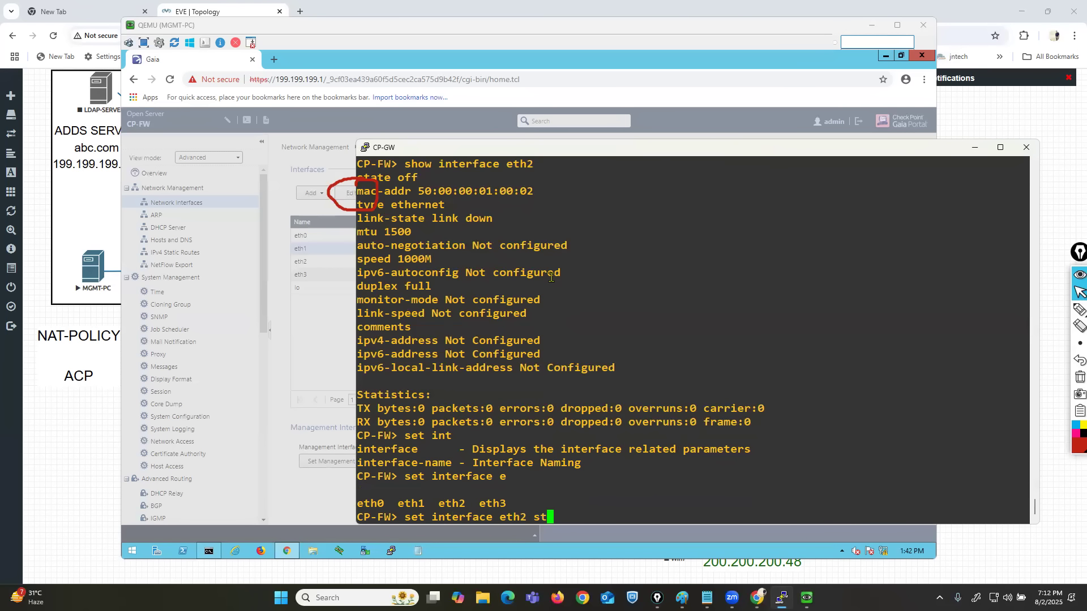
key("Tab")
key("Tab")
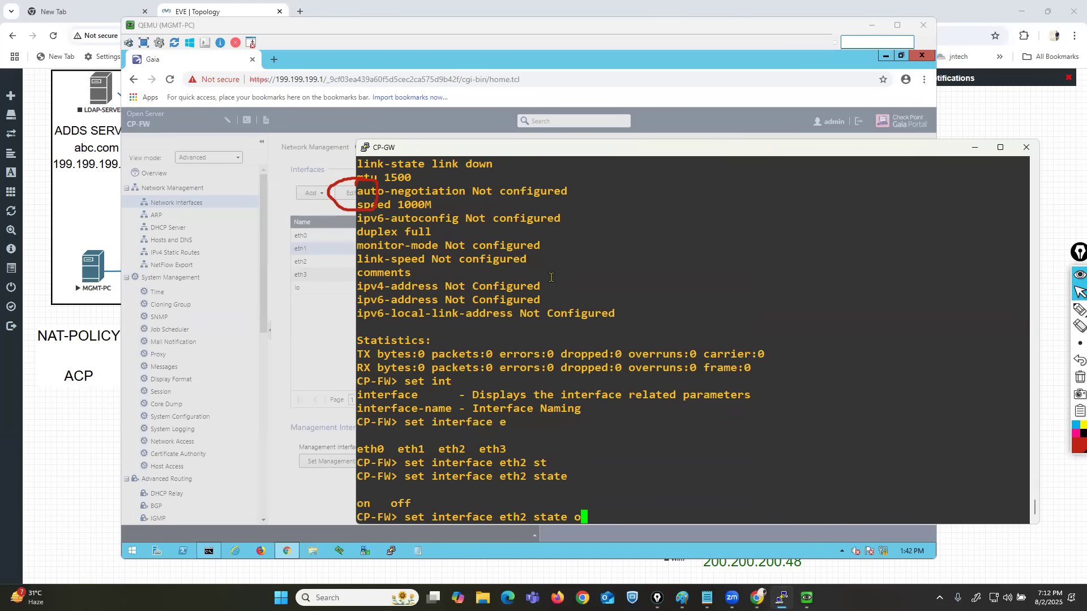
left_click_drag(359, 504, 403, 503)
left_click(637, 506)
type("N")
key("Return")
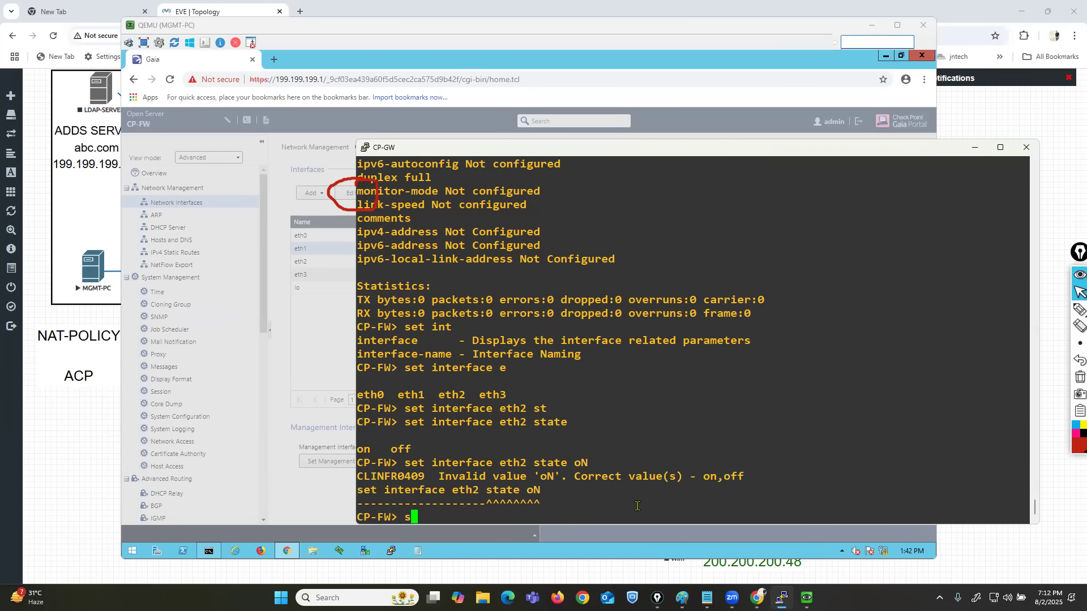
Try set interface eth2 state on with the value corrected to lowercase.
key("Up")
key("BackSpace")
type("n")
key("Return")
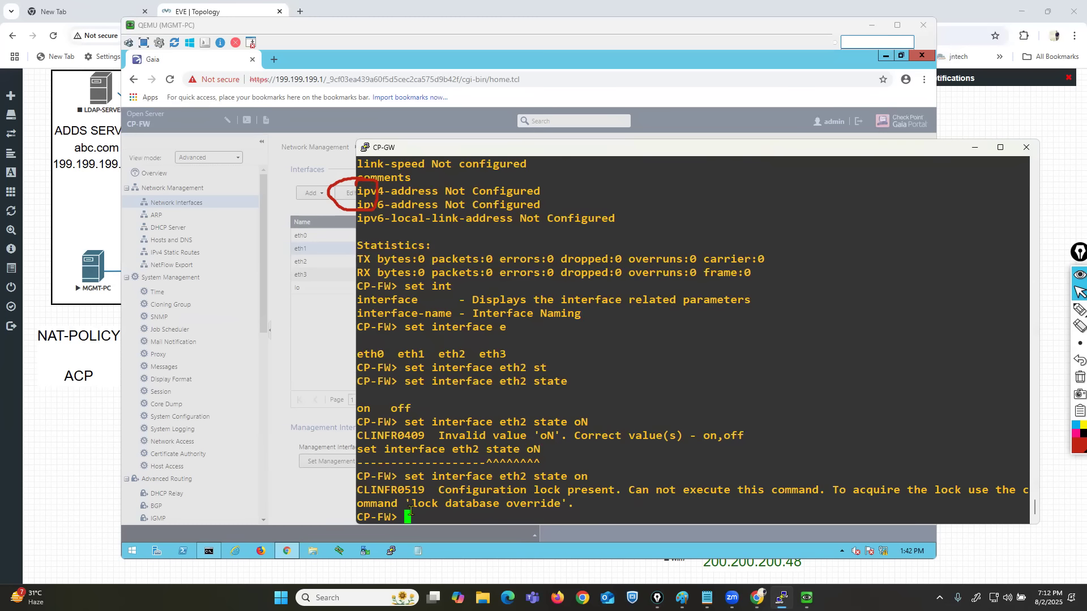
Highlight the suggested override command and take over the configuration lock with lock database override.
left_click_drag(403, 501, 576, 499)
left_click(656, 447)
key("Return")
key("Return")
key("Return")
type("loc")
key("Tab")
type("d")
key("Tab")
type("o")
key("Tab")
key("Return")
key("Return")
key("Return")
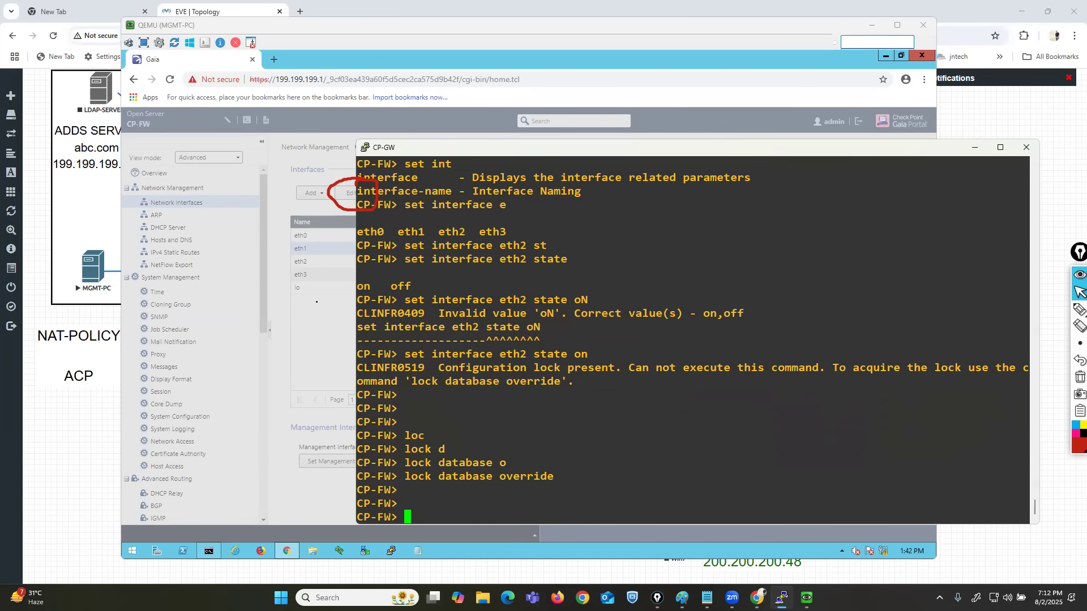
Cancel the eth1 edit in the portal and return to the CP-GW console.
left_click(338, 319)
left_click(634, 419)
left_click(968, 400)
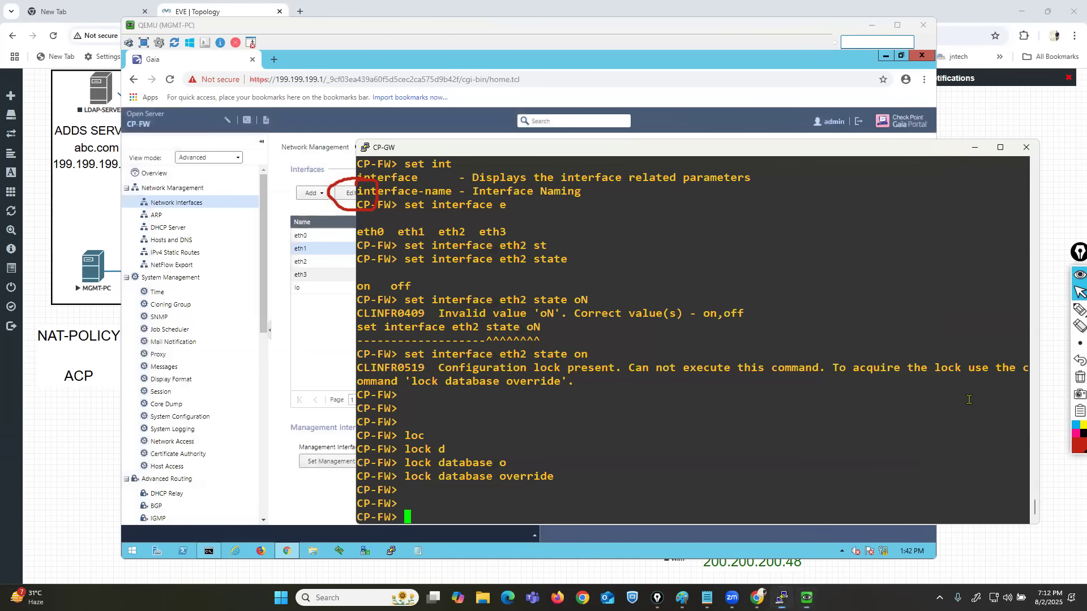
Recall and run set interface eth2 state on to enable eth2.
key("Return")
key("Return")
key("Return")
key("Up")
key("Up")
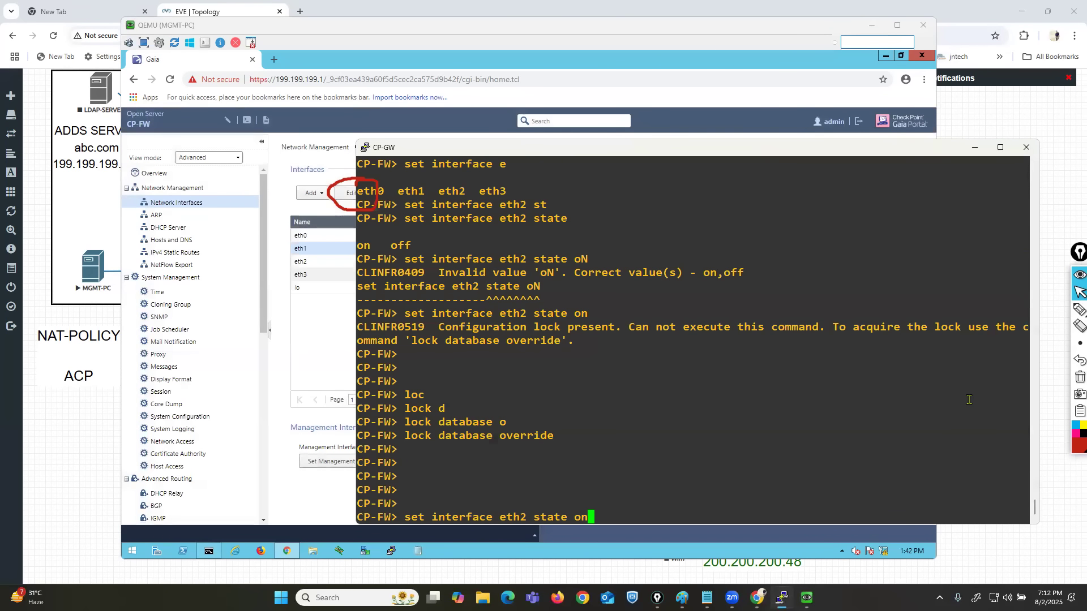
key("Return")
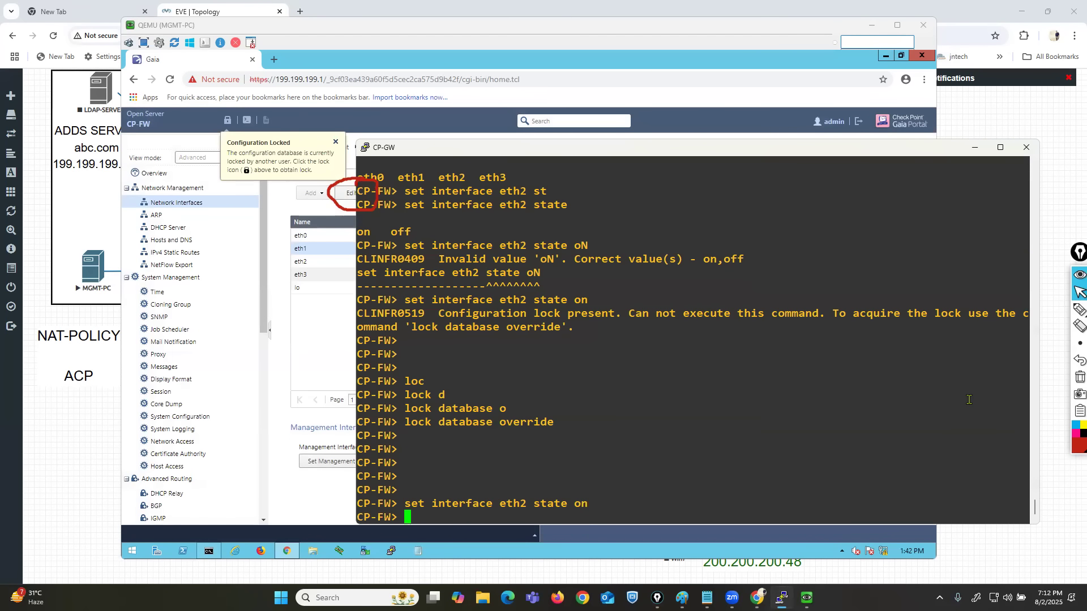
Highlight the eth2 command in the console, return to the Gaia portal, refresh the interface list and mark eth2's link status in red.
left_click_drag(413, 503, 518, 503)
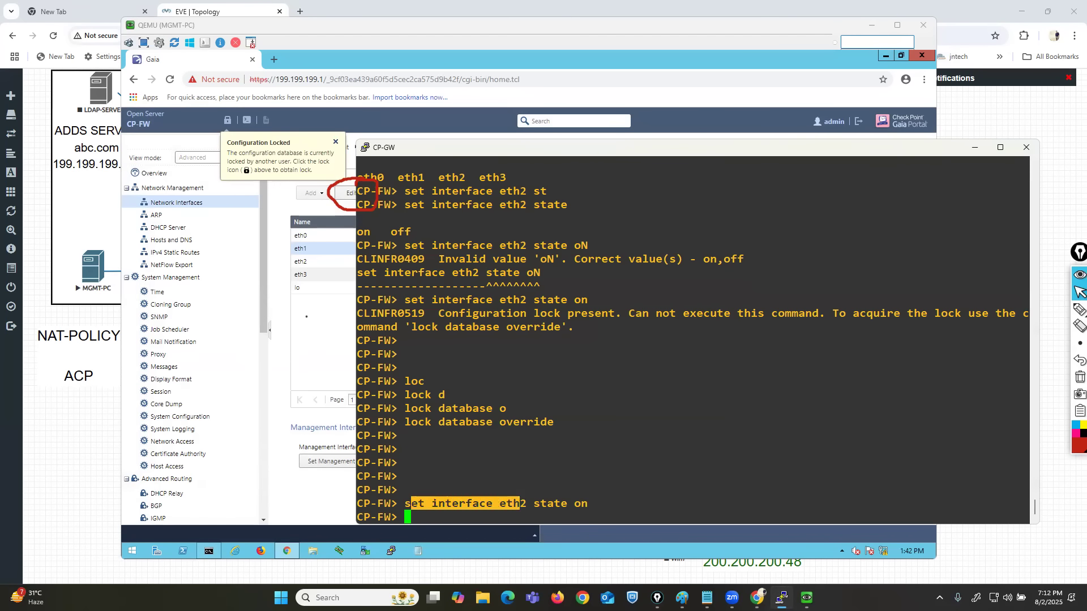
left_click(338, 344)
left_click(1073, 311)
left_click_drag(313, 261, 325, 261)
left_click_drag(727, 264, 748, 265)
left_click(1080, 292)
left_click(427, 195)
left_click(1078, 310)
mouse_move(783, 258)
left_mouse_down()
mouse_move(793, 263)
mouse_move(812, 248)
left_mouse_up()
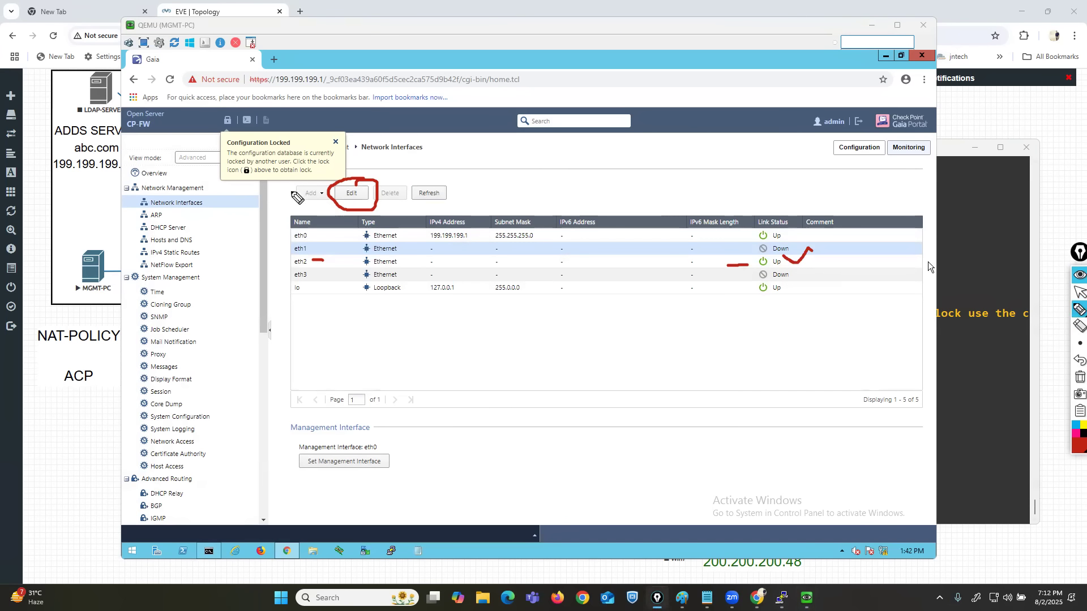
Outline the Configuration Locked notice, clear the drawings and override the configuration lock in the portal.
mouse_move(271, 134)
left_mouse_down()
mouse_move(222, 133)
mouse_move(203, 148)
mouse_move(335, 185)
mouse_move(358, 131)
mouse_move(260, 135)
left_mouse_up()
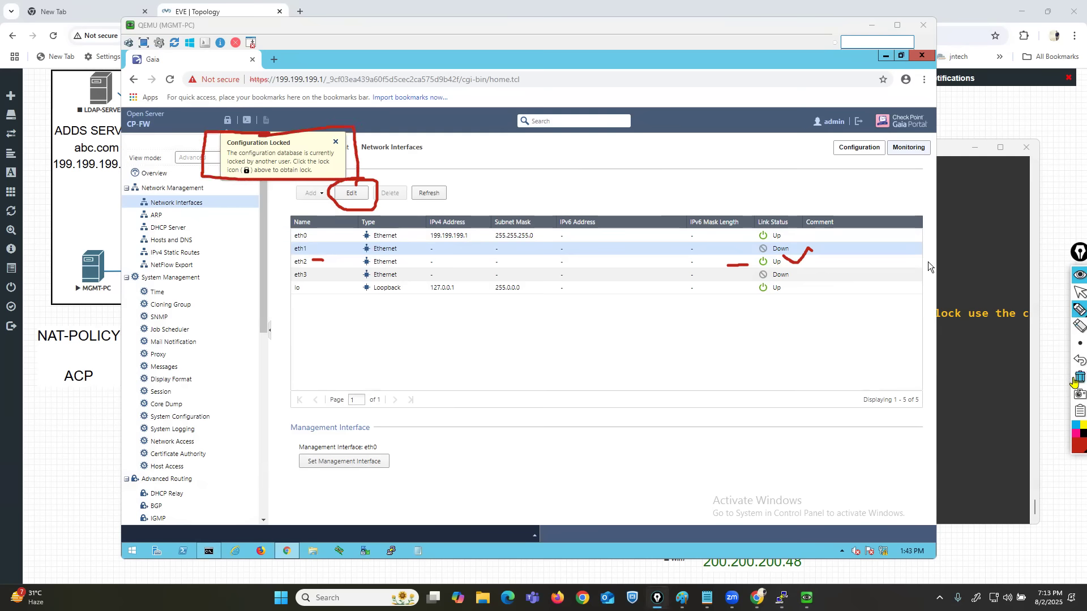
left_click(1079, 376)
left_click(1079, 292)
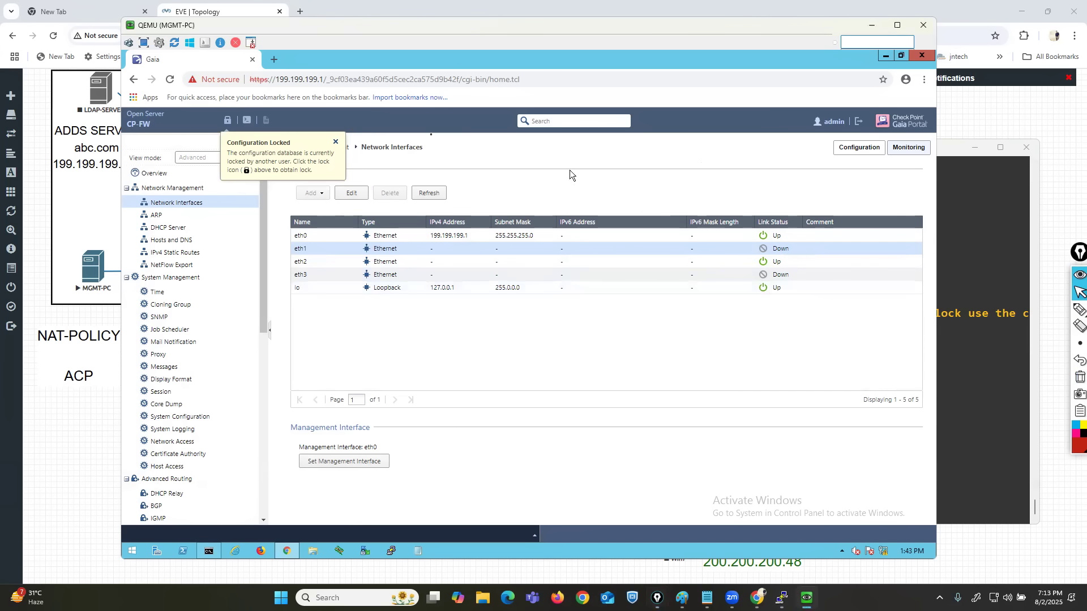
left_click(227, 120)
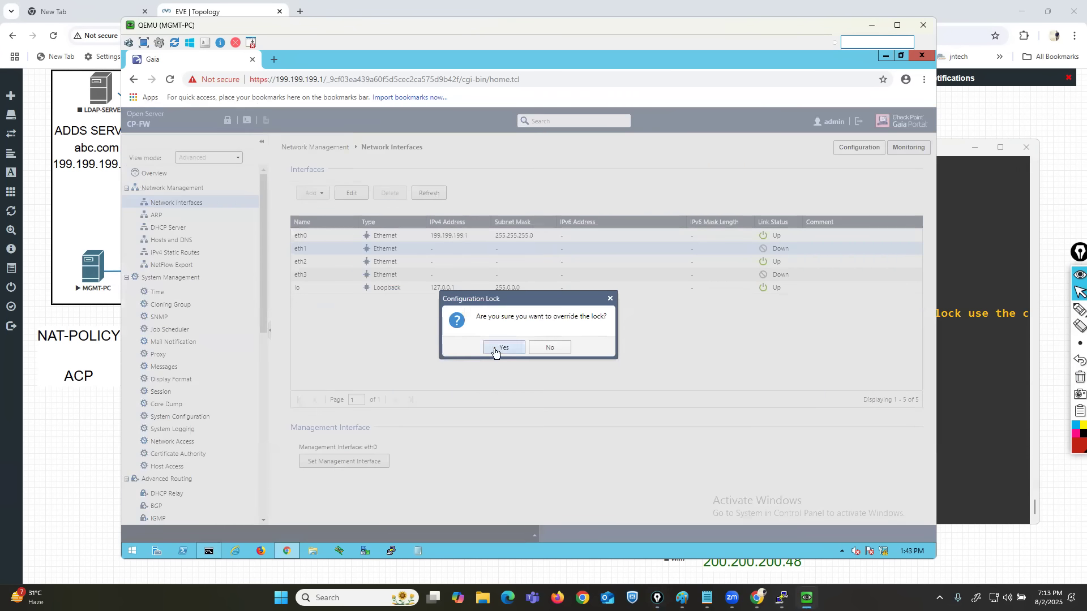
left_click(503, 347)
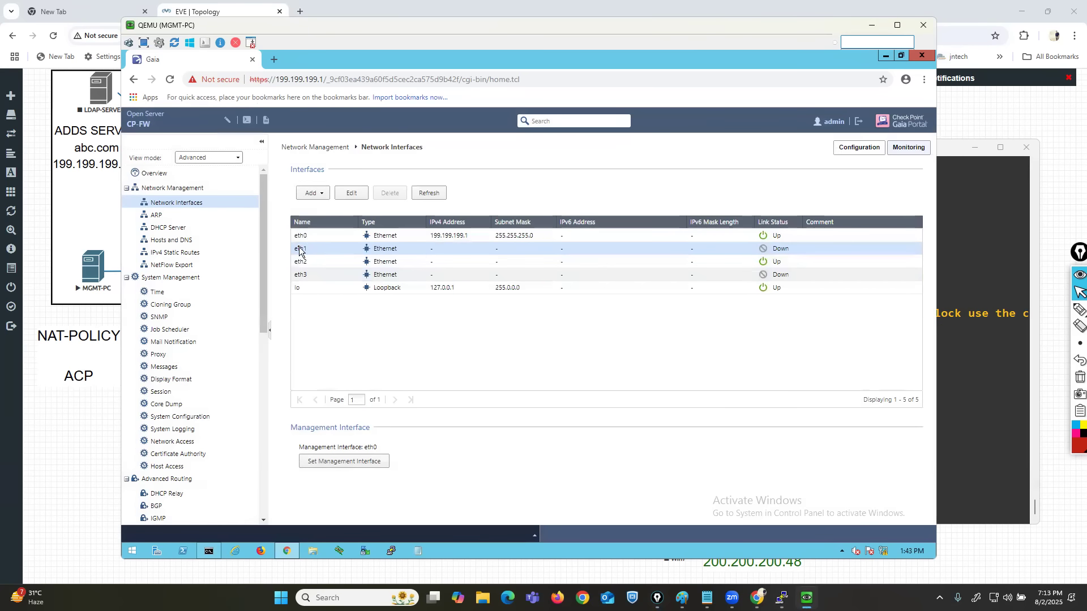
Open eth1 for editing, enable the interface and set its comment to LAN.
left_click(352, 193)
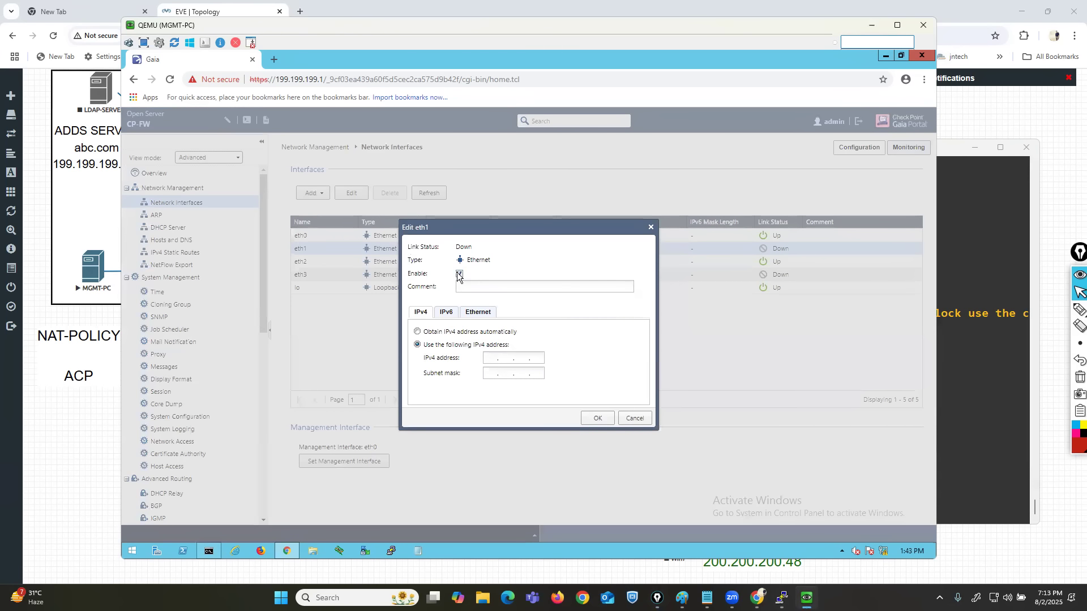
left_click(521, 287)
type("LAN")
Mark the manual and automatic IPv4 address options in the eth1 settings with red pen strokes.
left_click(1079, 309)
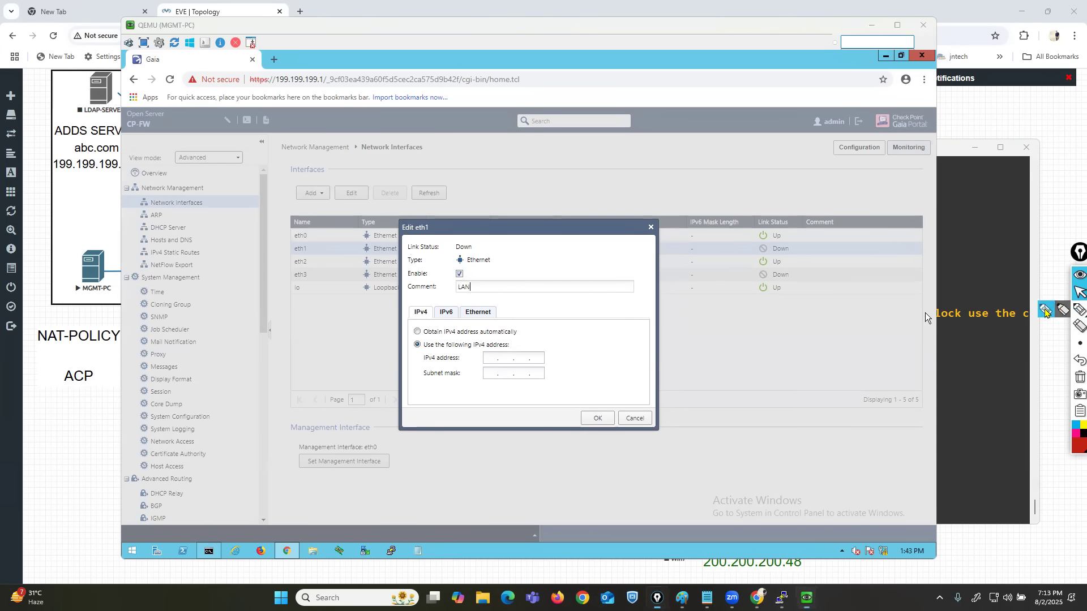
left_click_drag(356, 325, 422, 347)
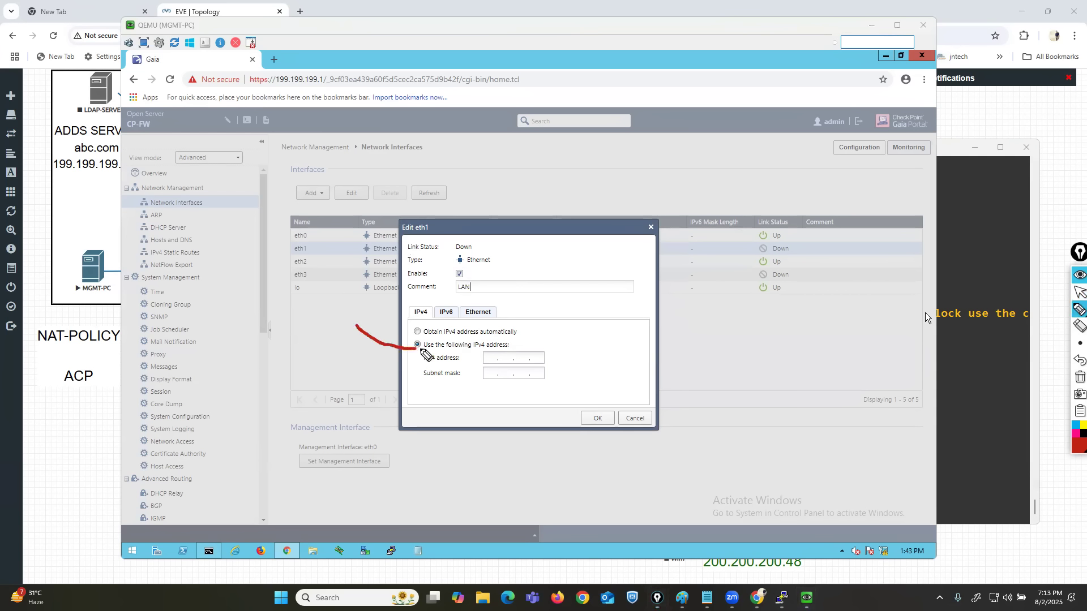
left_click_drag(356, 294, 412, 330)
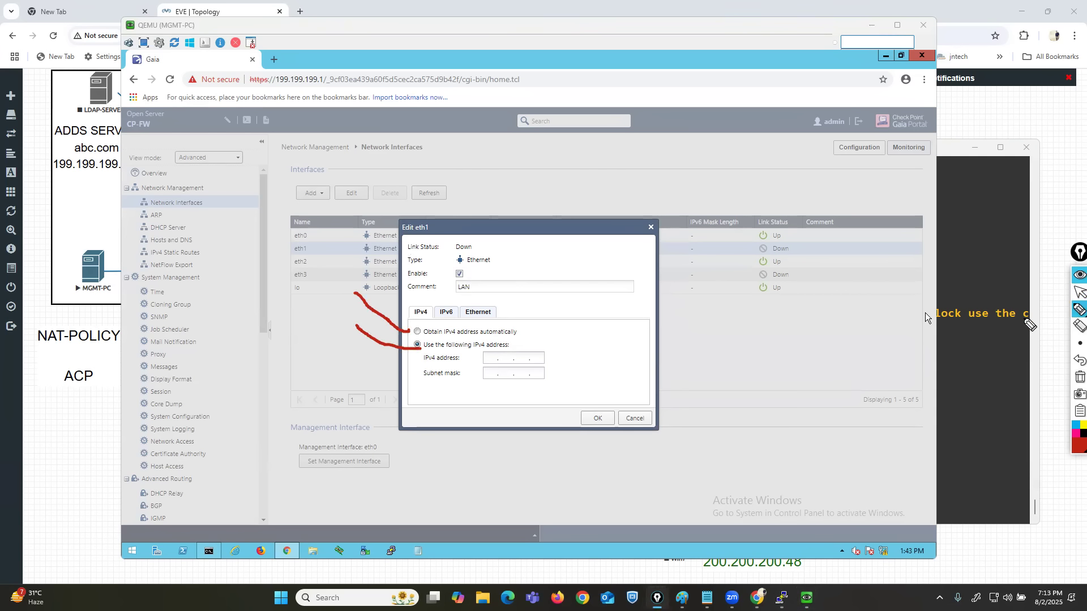
left_click(1080, 292)
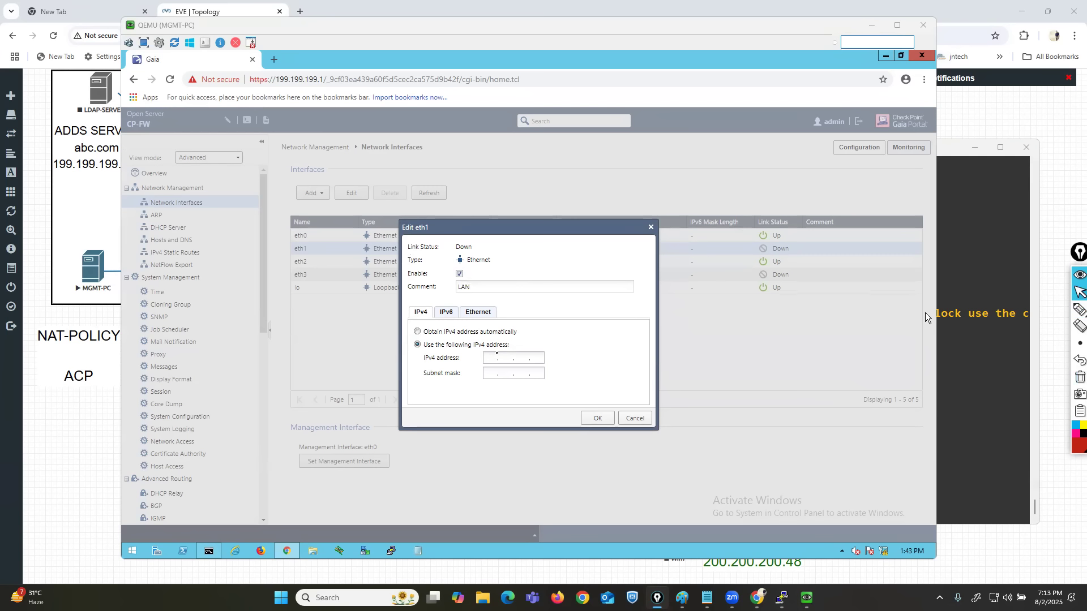
Set eth1's IPv4 address to 200.200.200.1 with subnet mask 255.255.255.0, checking the topology, and save the interface.
type("00 . 200 . 200 . ")
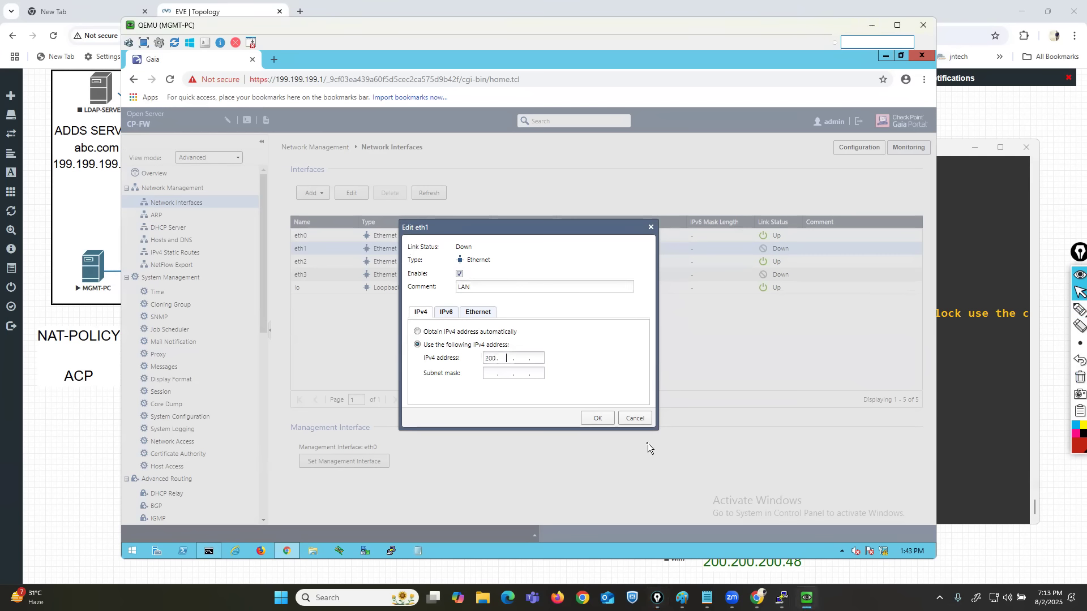
type("1")
left_click(114, 438)
left_click_drag(472, 400, 453, 416)
key("alt+Tab")
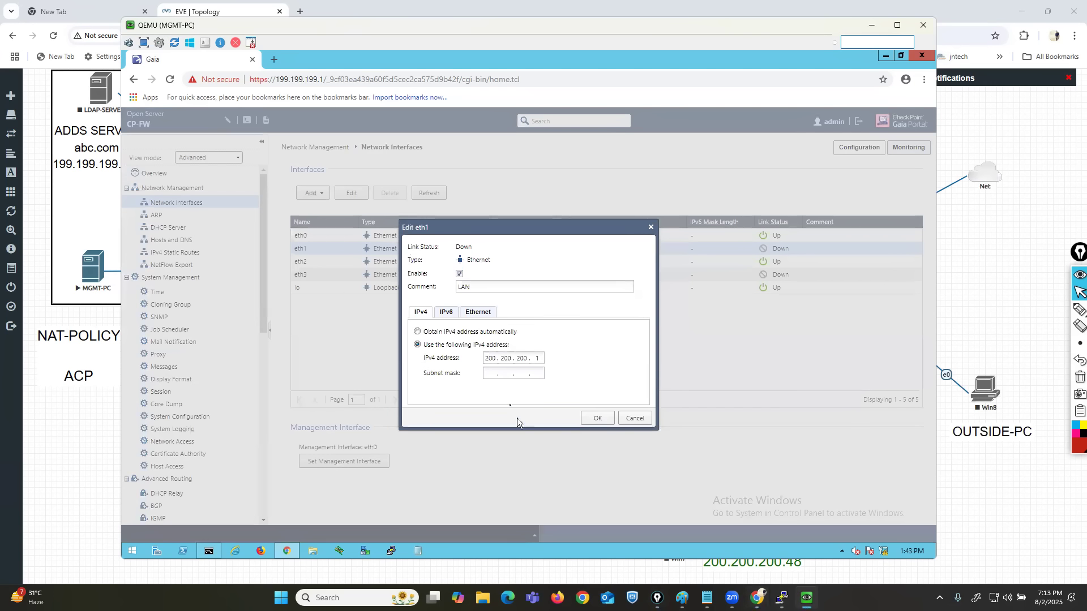
left_click(491, 373)
type("255 . 255 . 255 . 0")
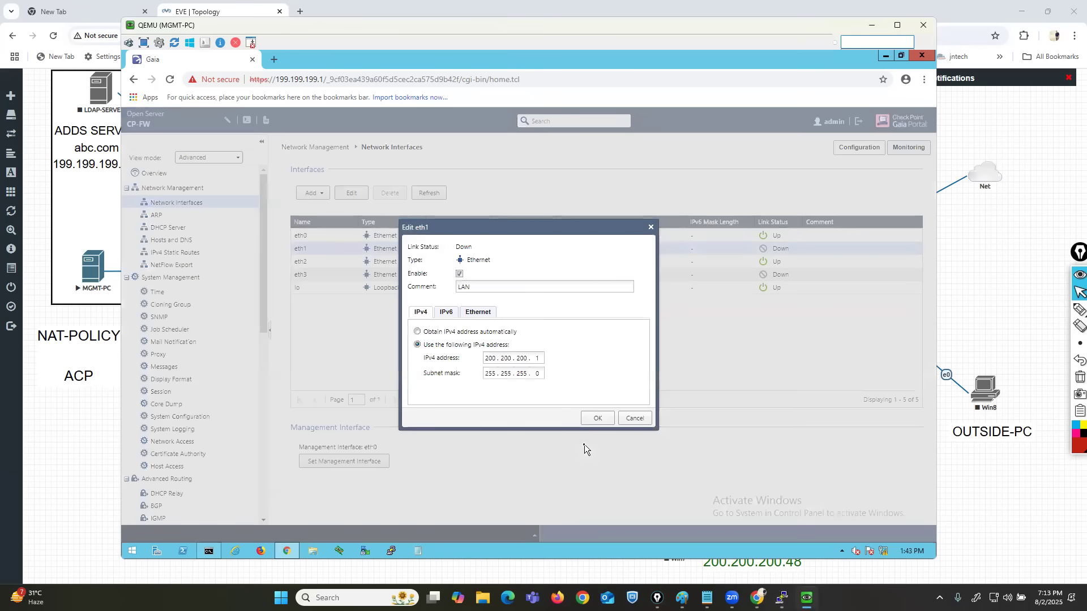
left_click(598, 417)
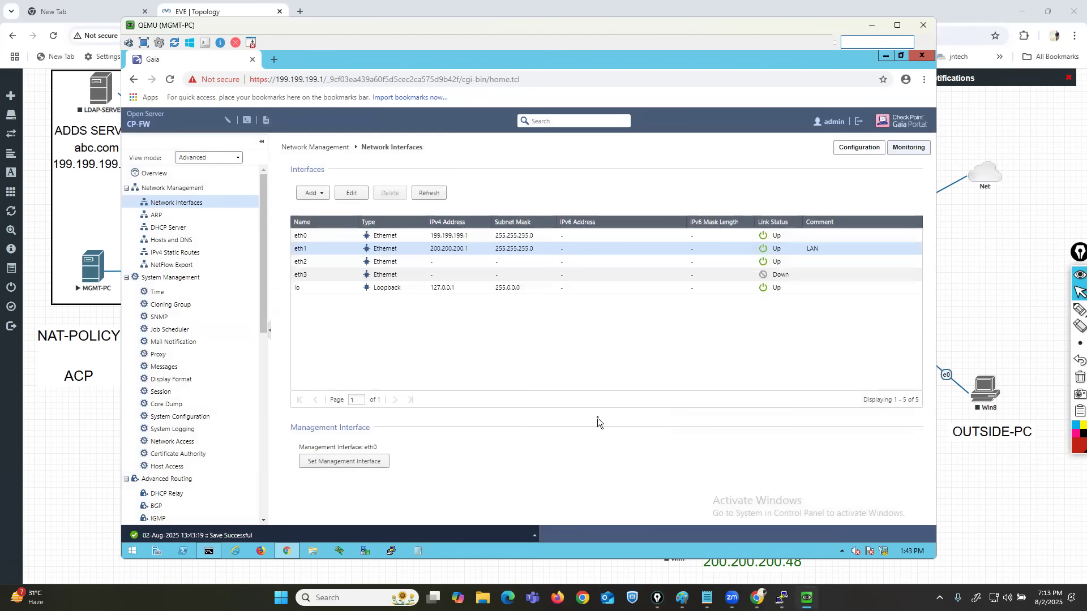
Refresh the portal's interface list and run show interface eth1 in the CP-GW console.
left_click(428, 193)
left_click(781, 595)
left_click(688, 402)
key("Return")
key("Return")
key("Return")
type("s")
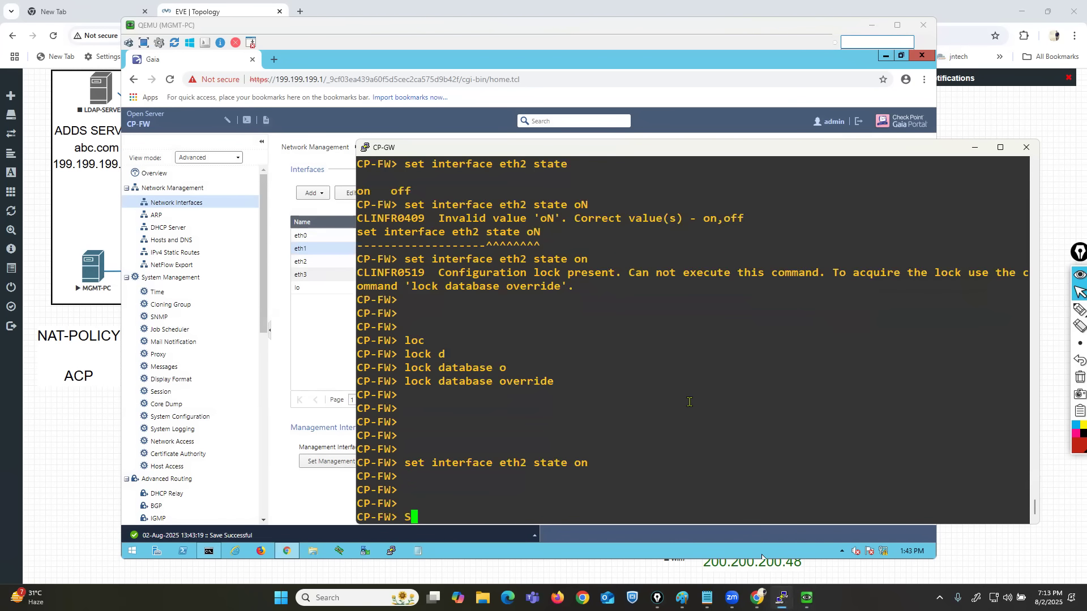
type("how int")
key("Tab")
type("e")
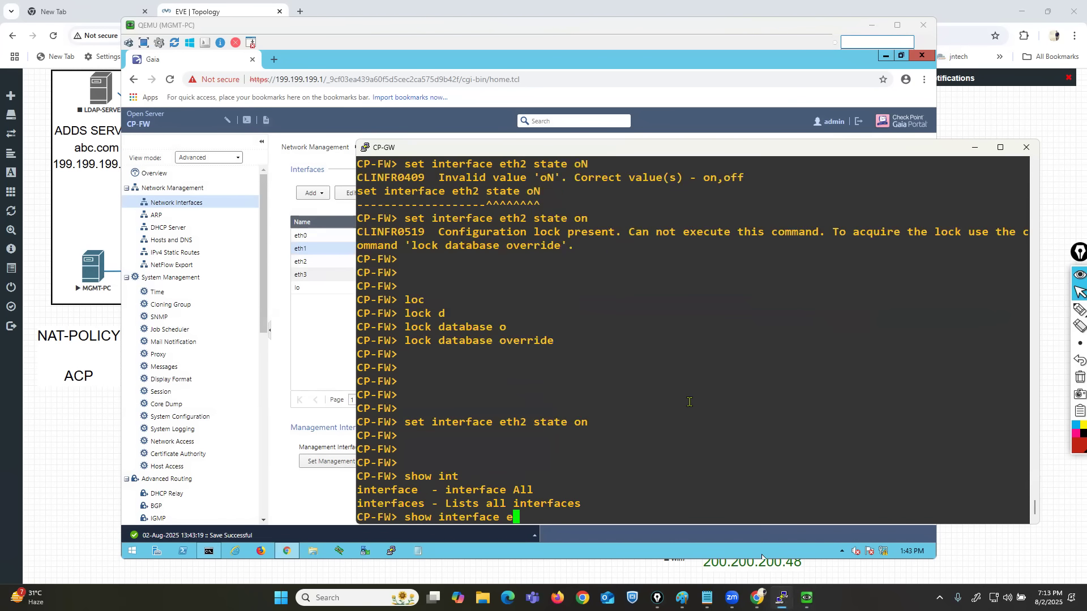
key("Tab")
type("1")
key("Return")
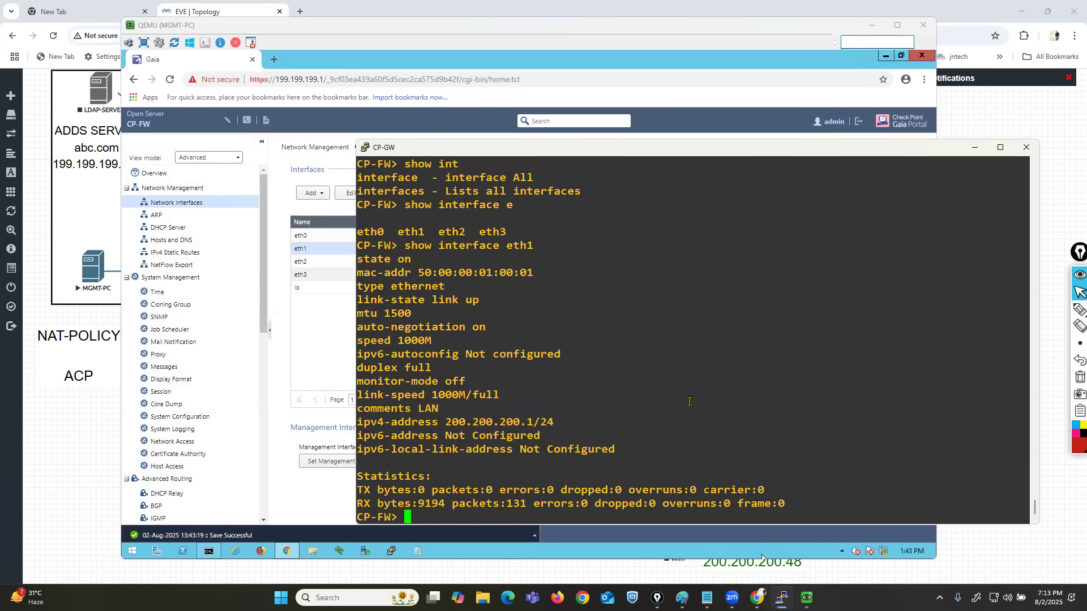
Highlight the IPv4 address and state lines in the eth1 output, and switch to the desktop.
left_click_drag(399, 422, 561, 424)
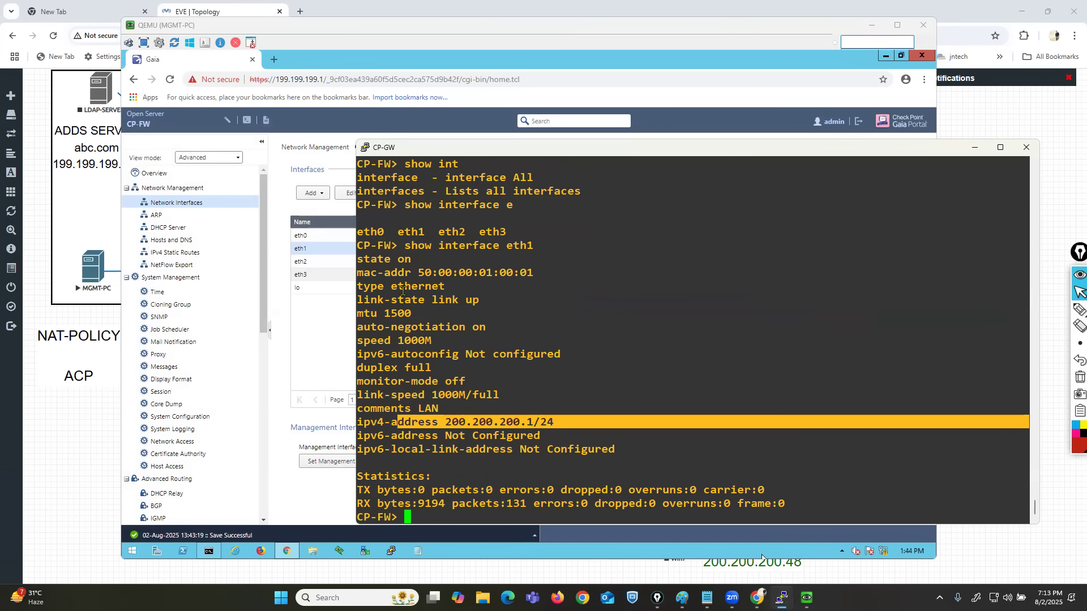
left_click_drag(364, 259, 651, 260)
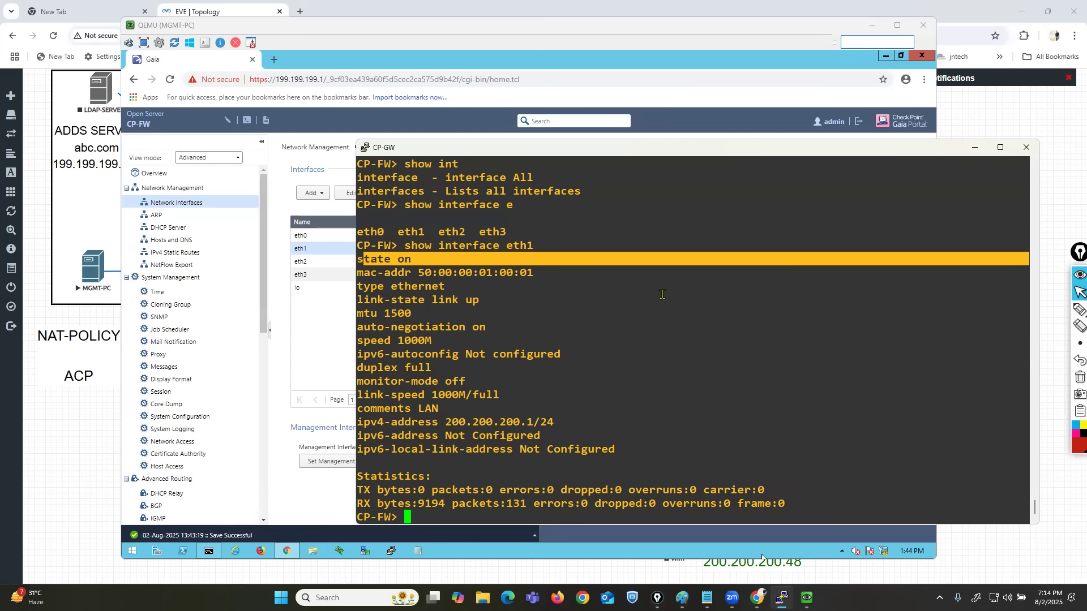
key("super+d")
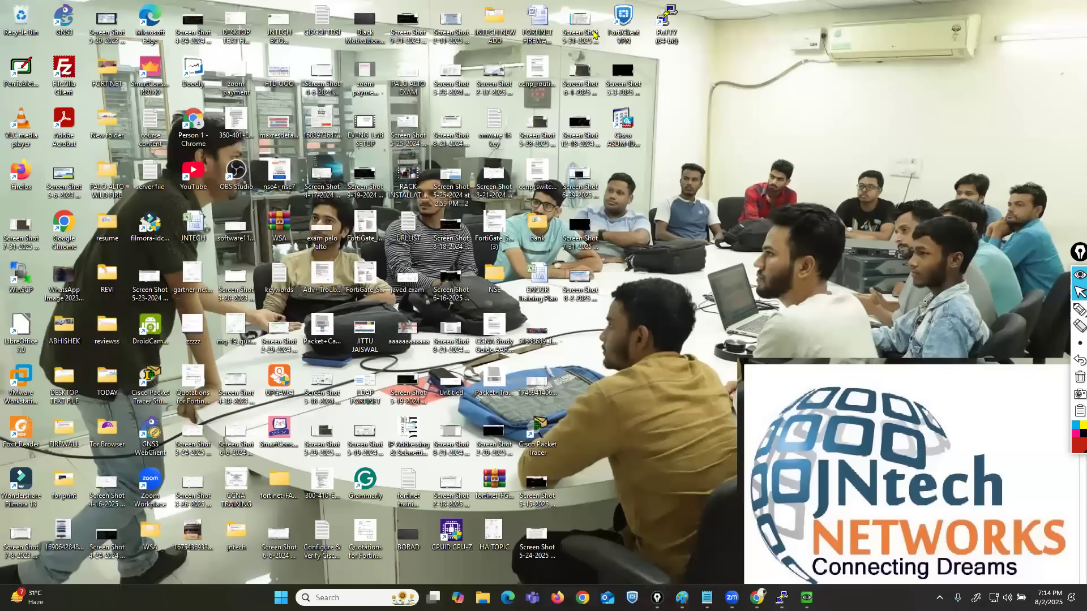